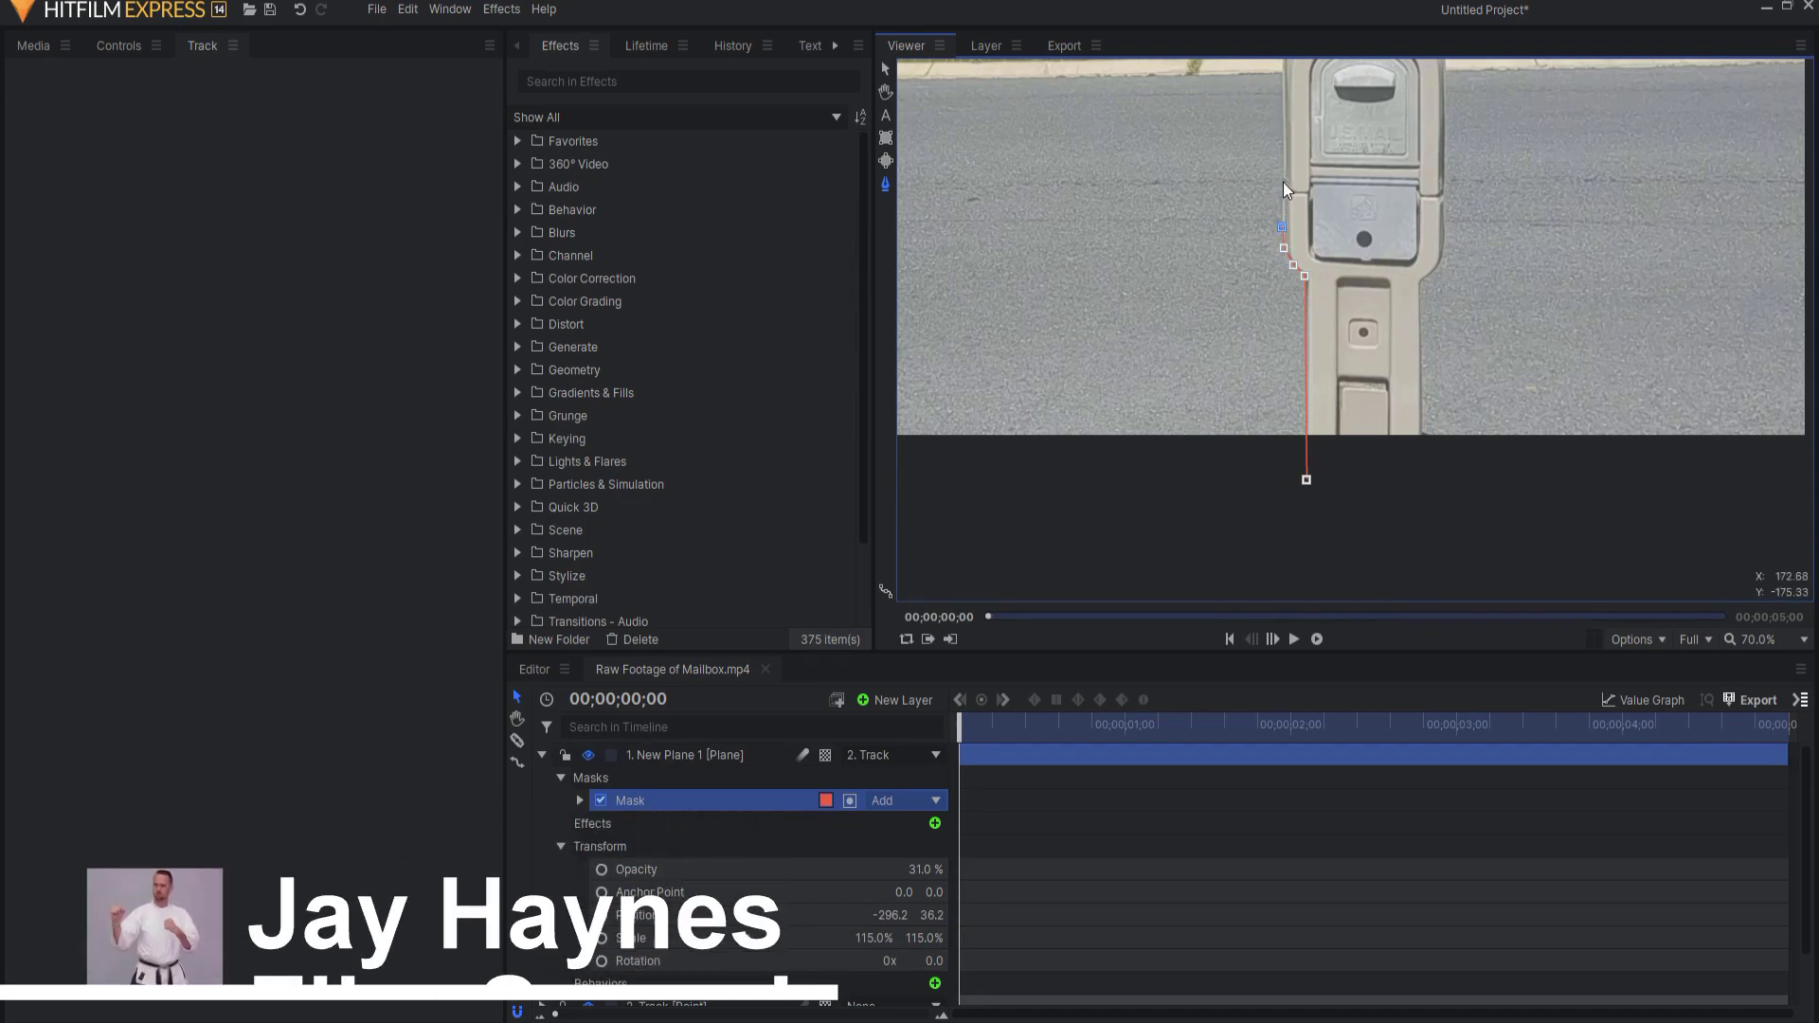
pyautogui.press('h')
pyautogui.moveTo(1326, 265); pyautogui.dragTo(1328, 413)
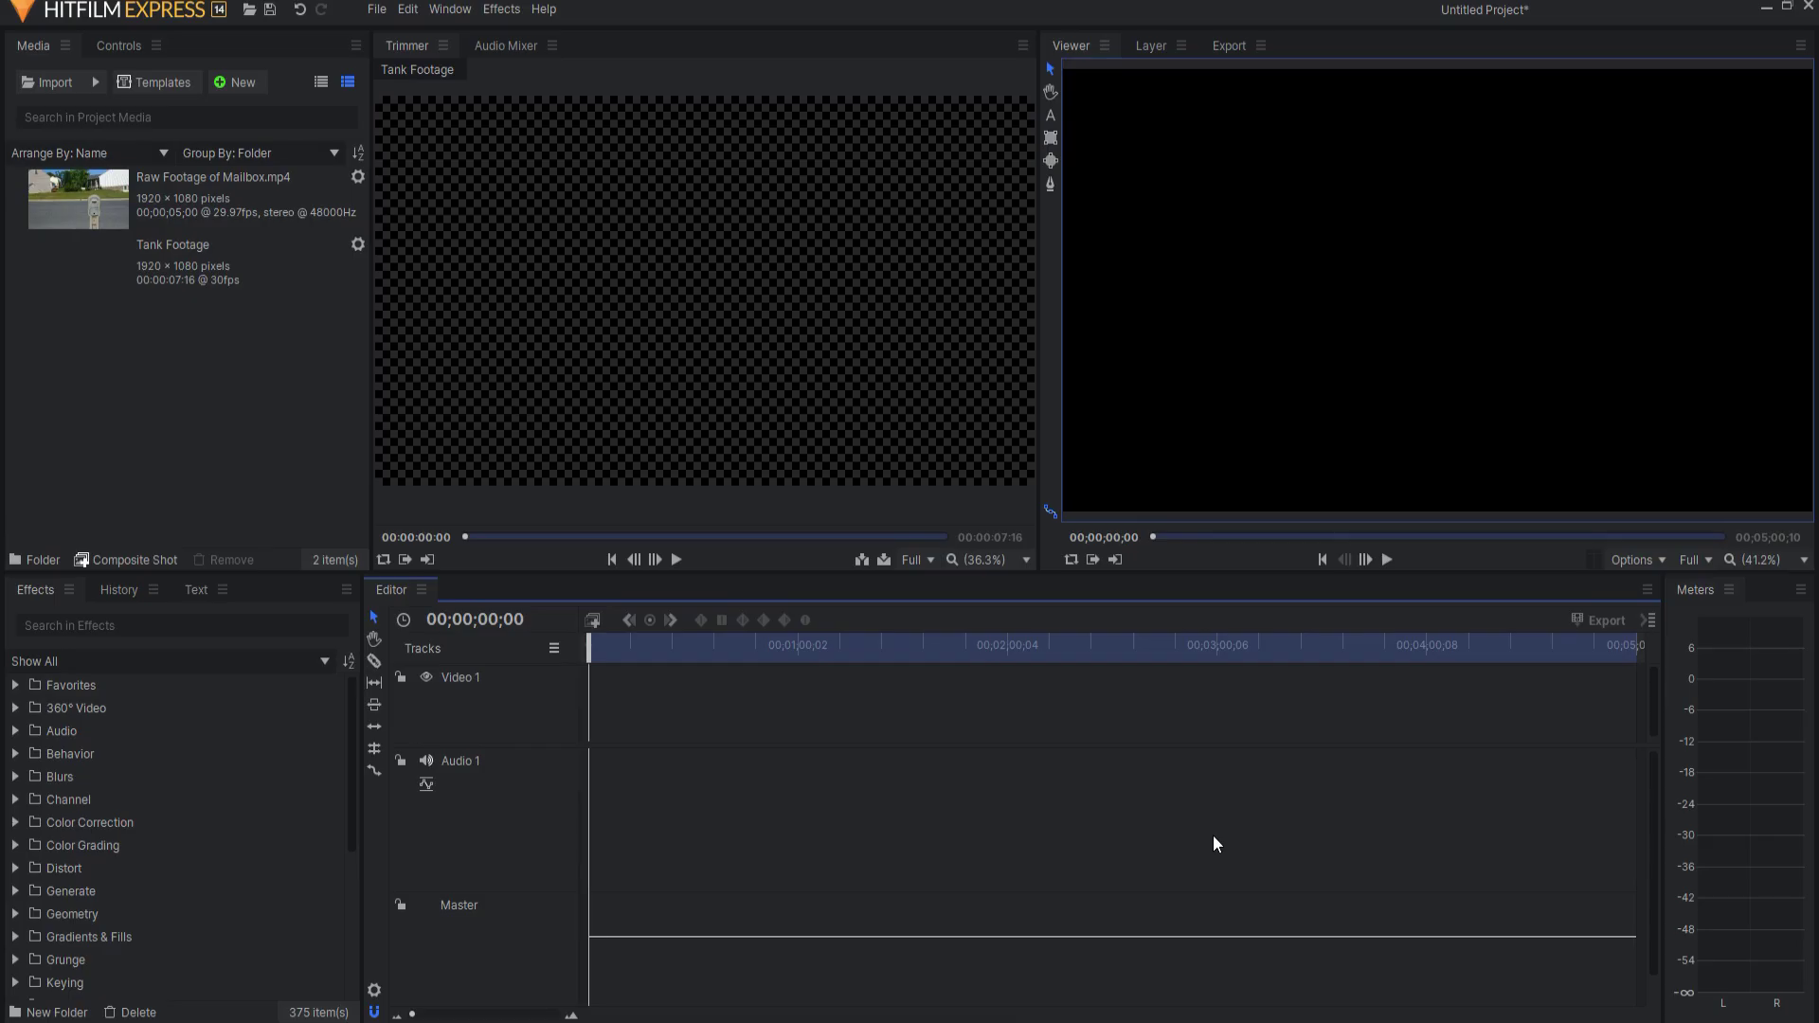
# - Preview the Raw Footage of Mailbox.mp4 clip and the Tank Footage clip
pyautogui.click(237, 200)
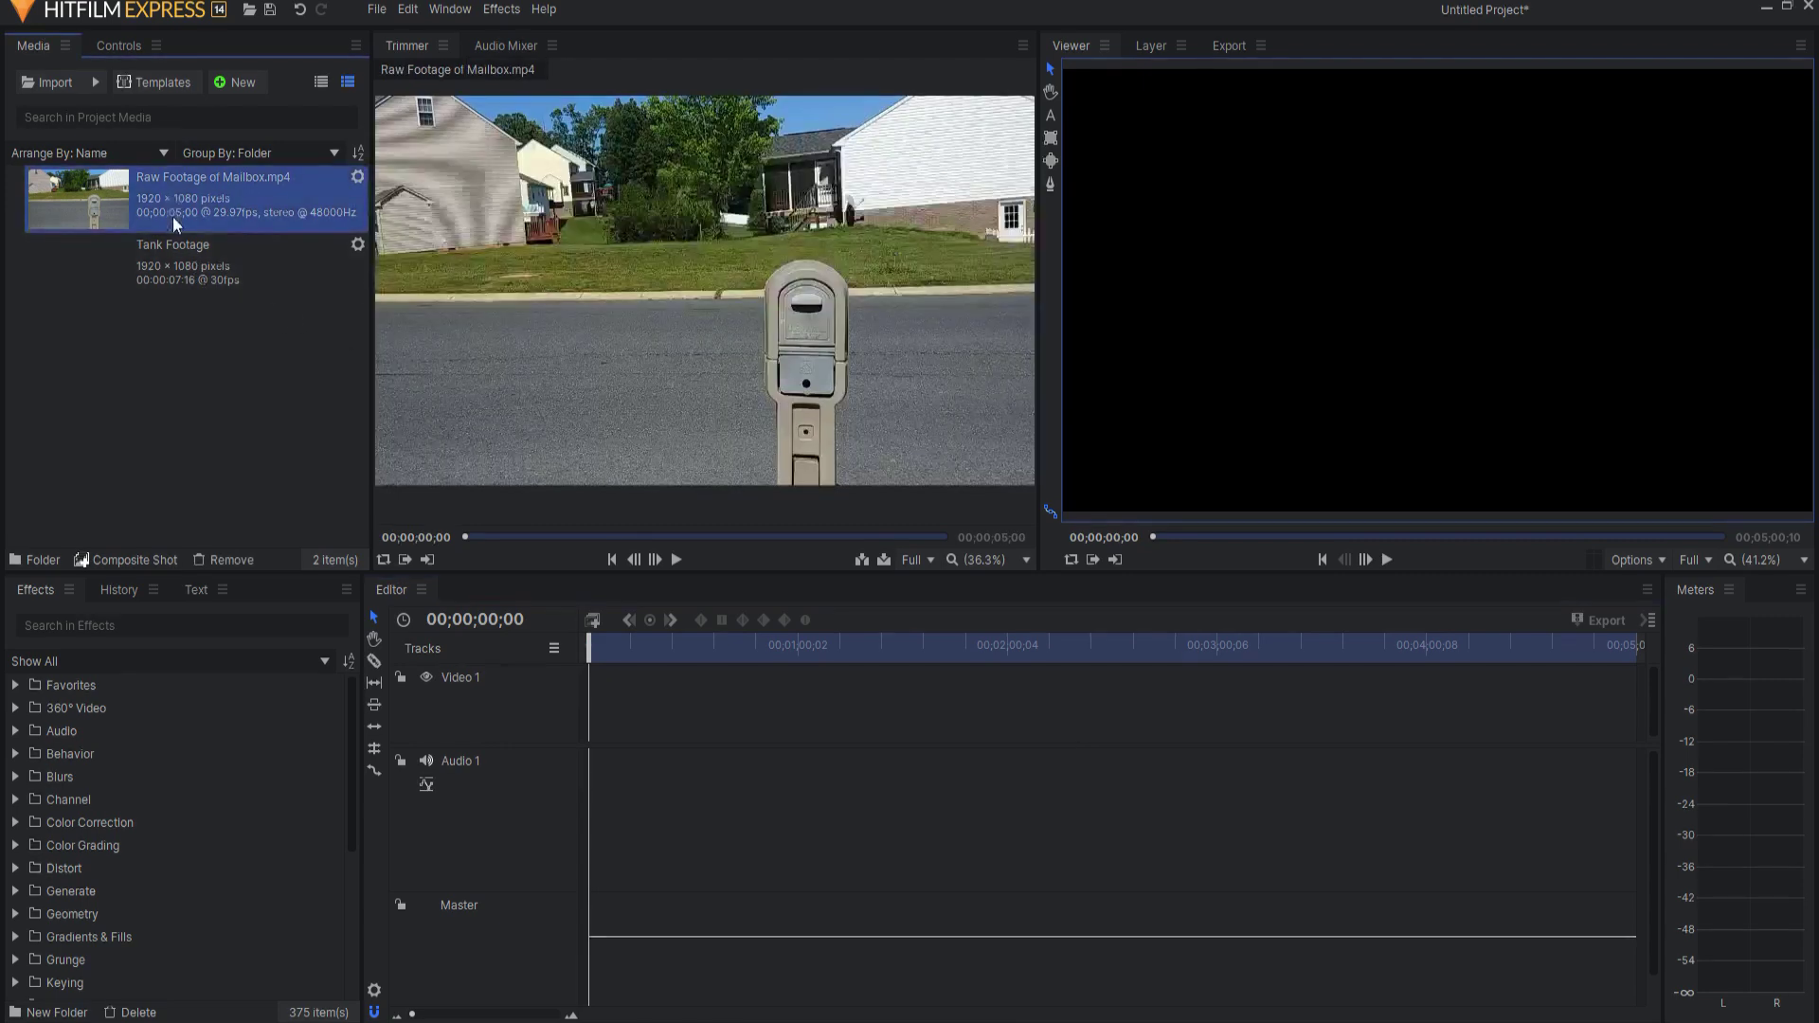
pyautogui.click(677, 558)
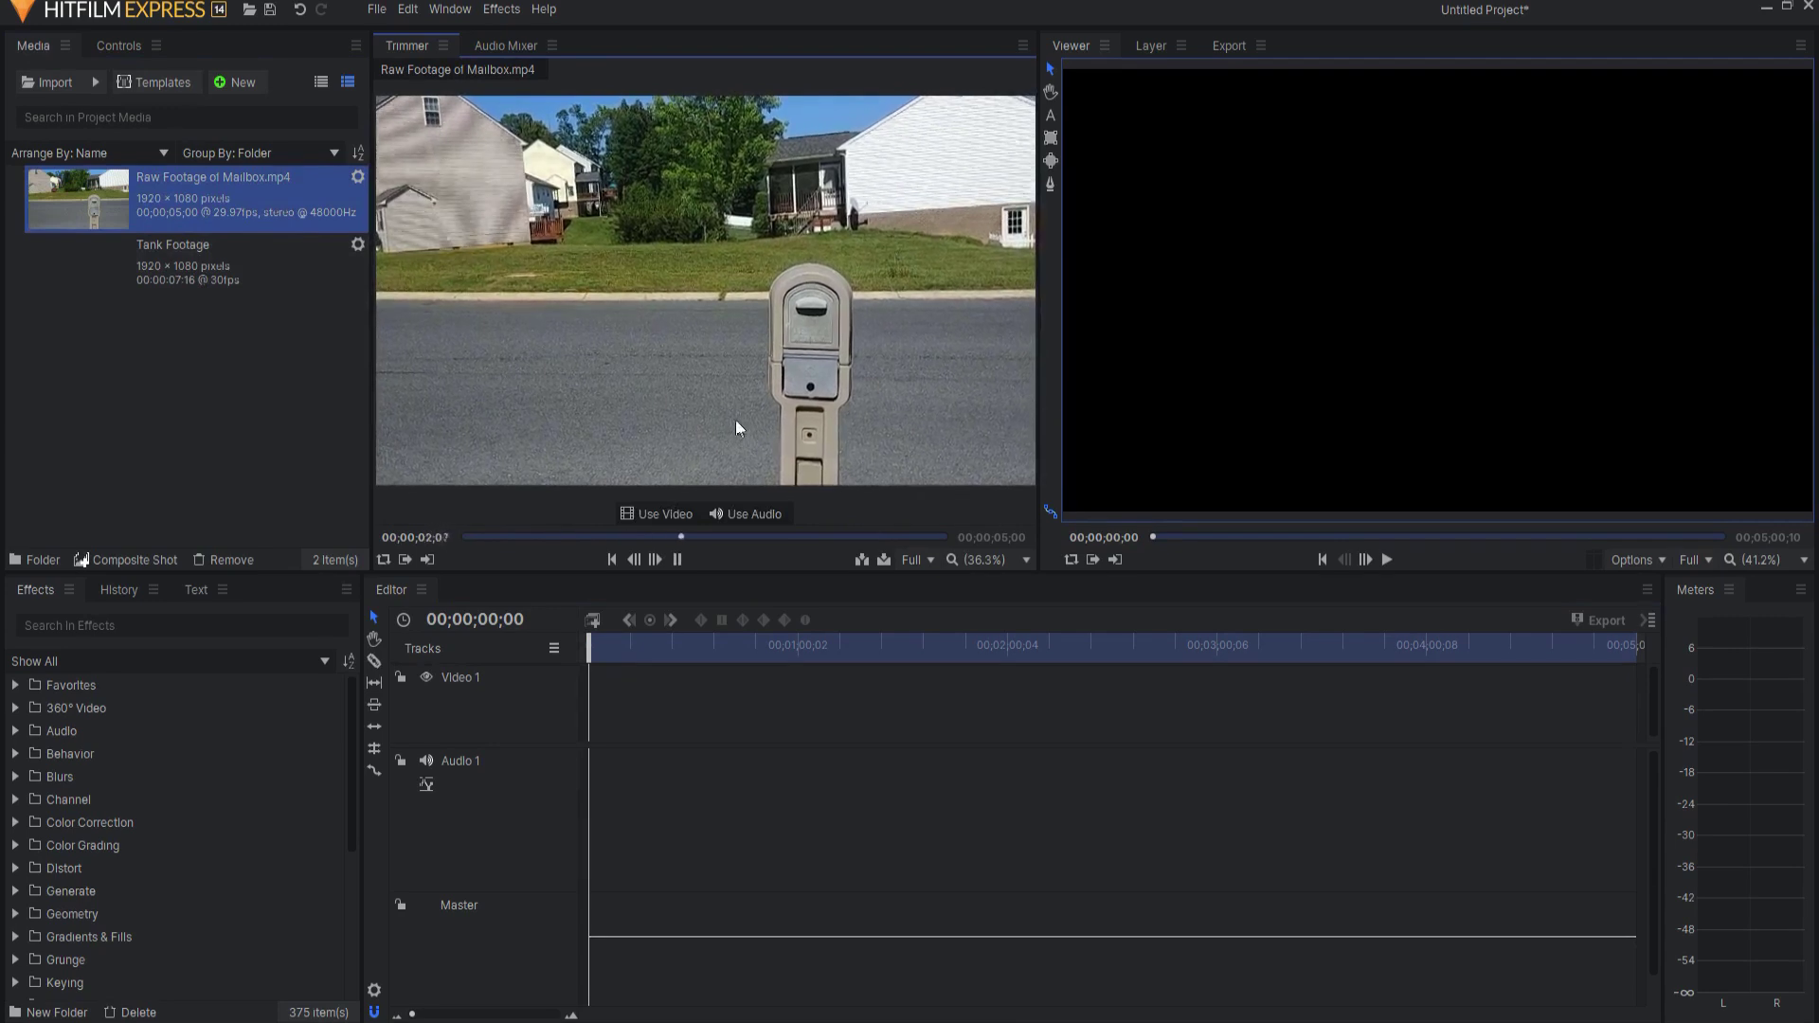
pyautogui.click(159, 262)
pyautogui.click(679, 558)
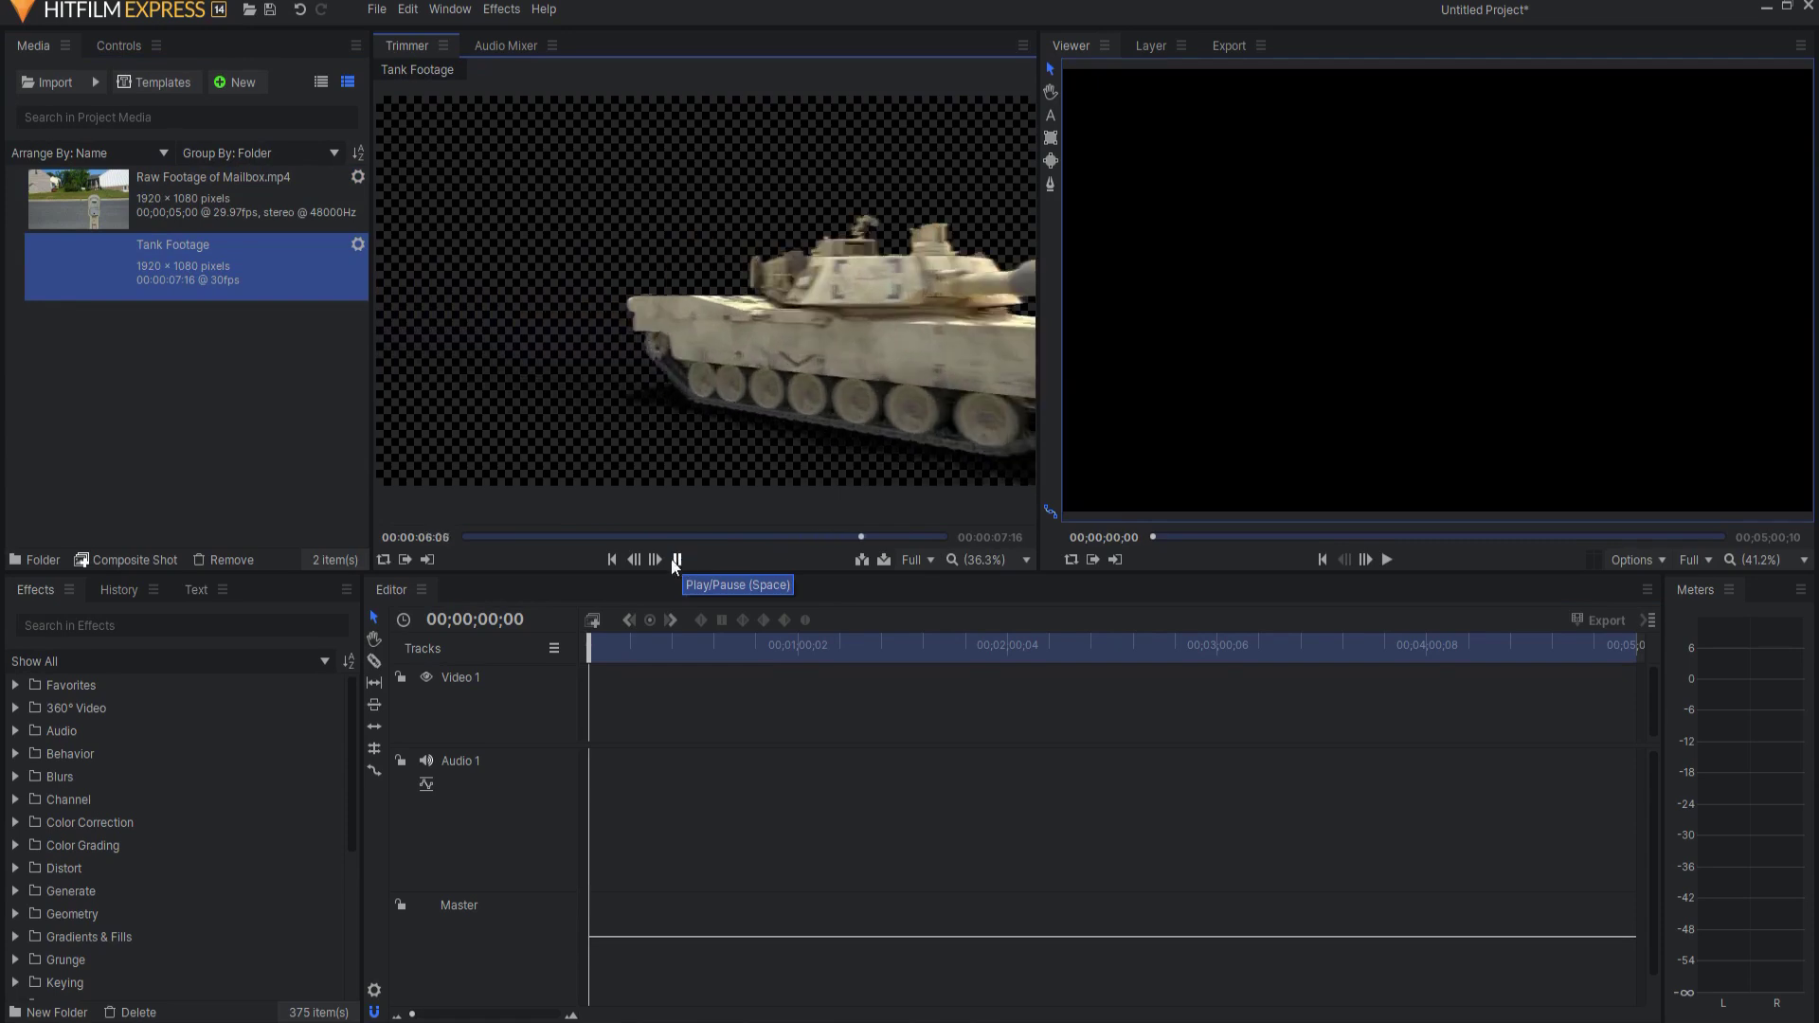
pyautogui.click(612, 560)
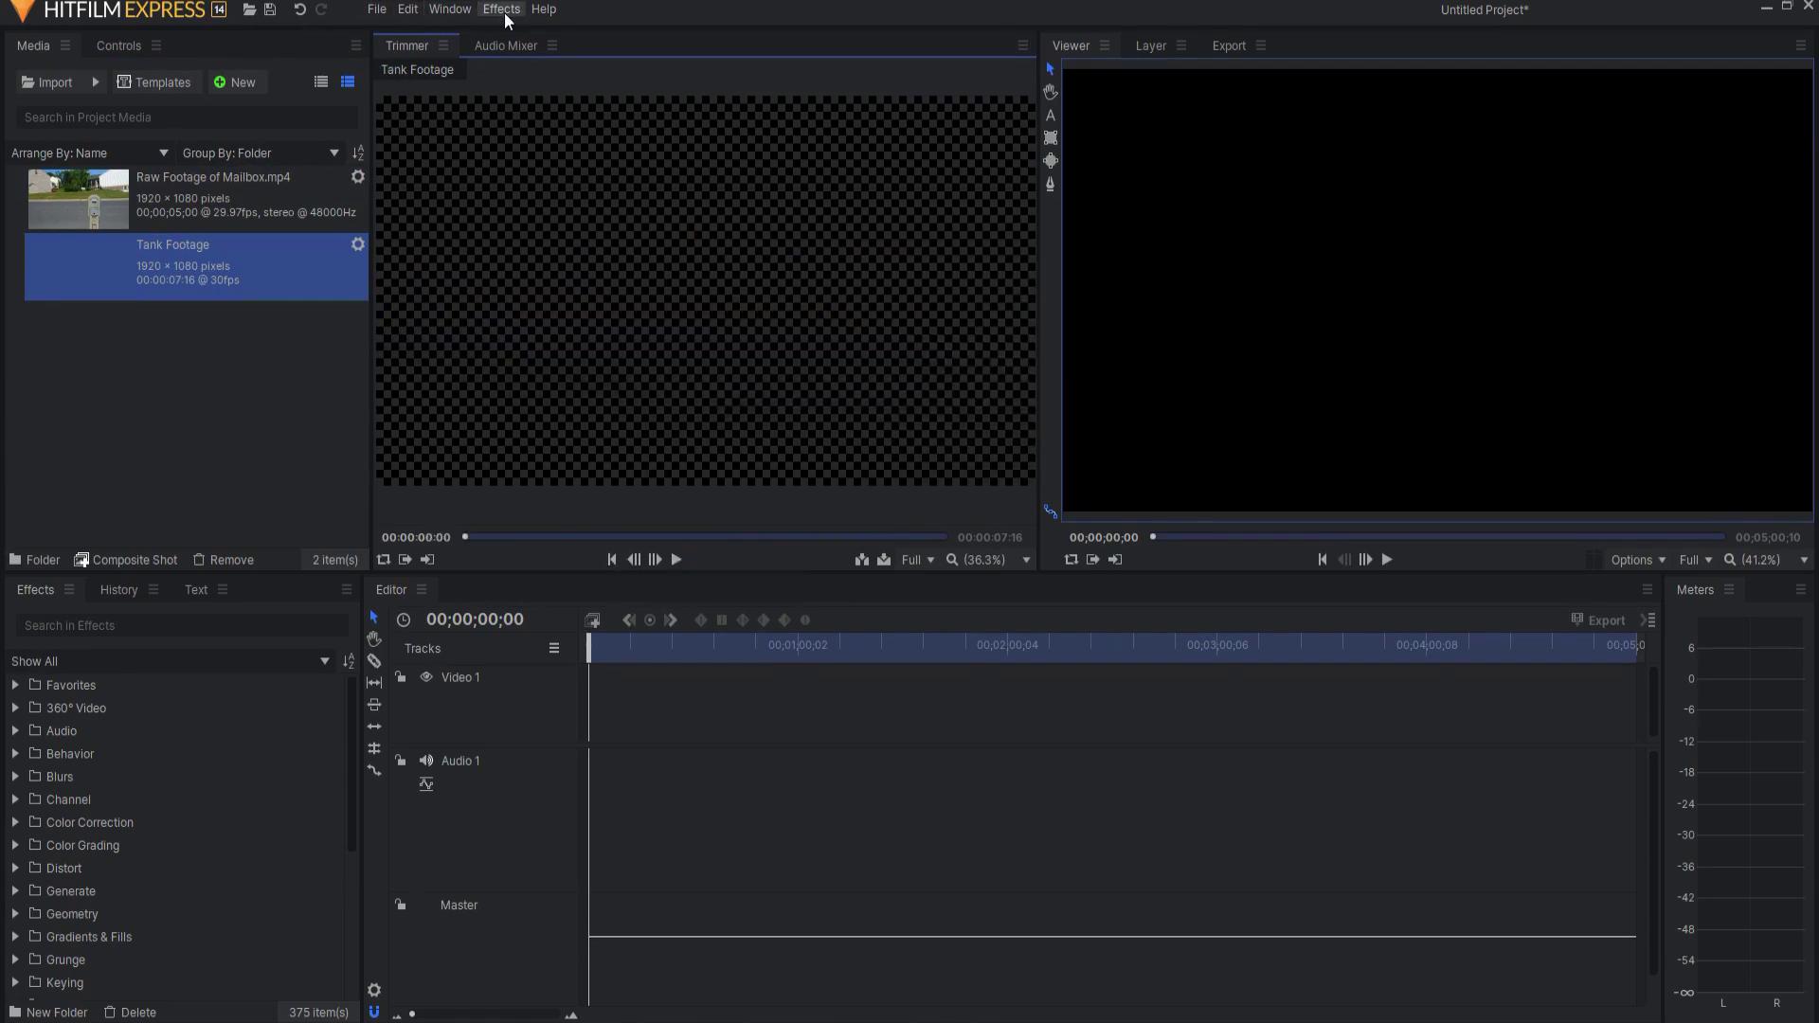
# - Switch the window layout to the Compositing workspace
pyautogui.click(459, 10)
pyautogui.moveTo(478, 36)
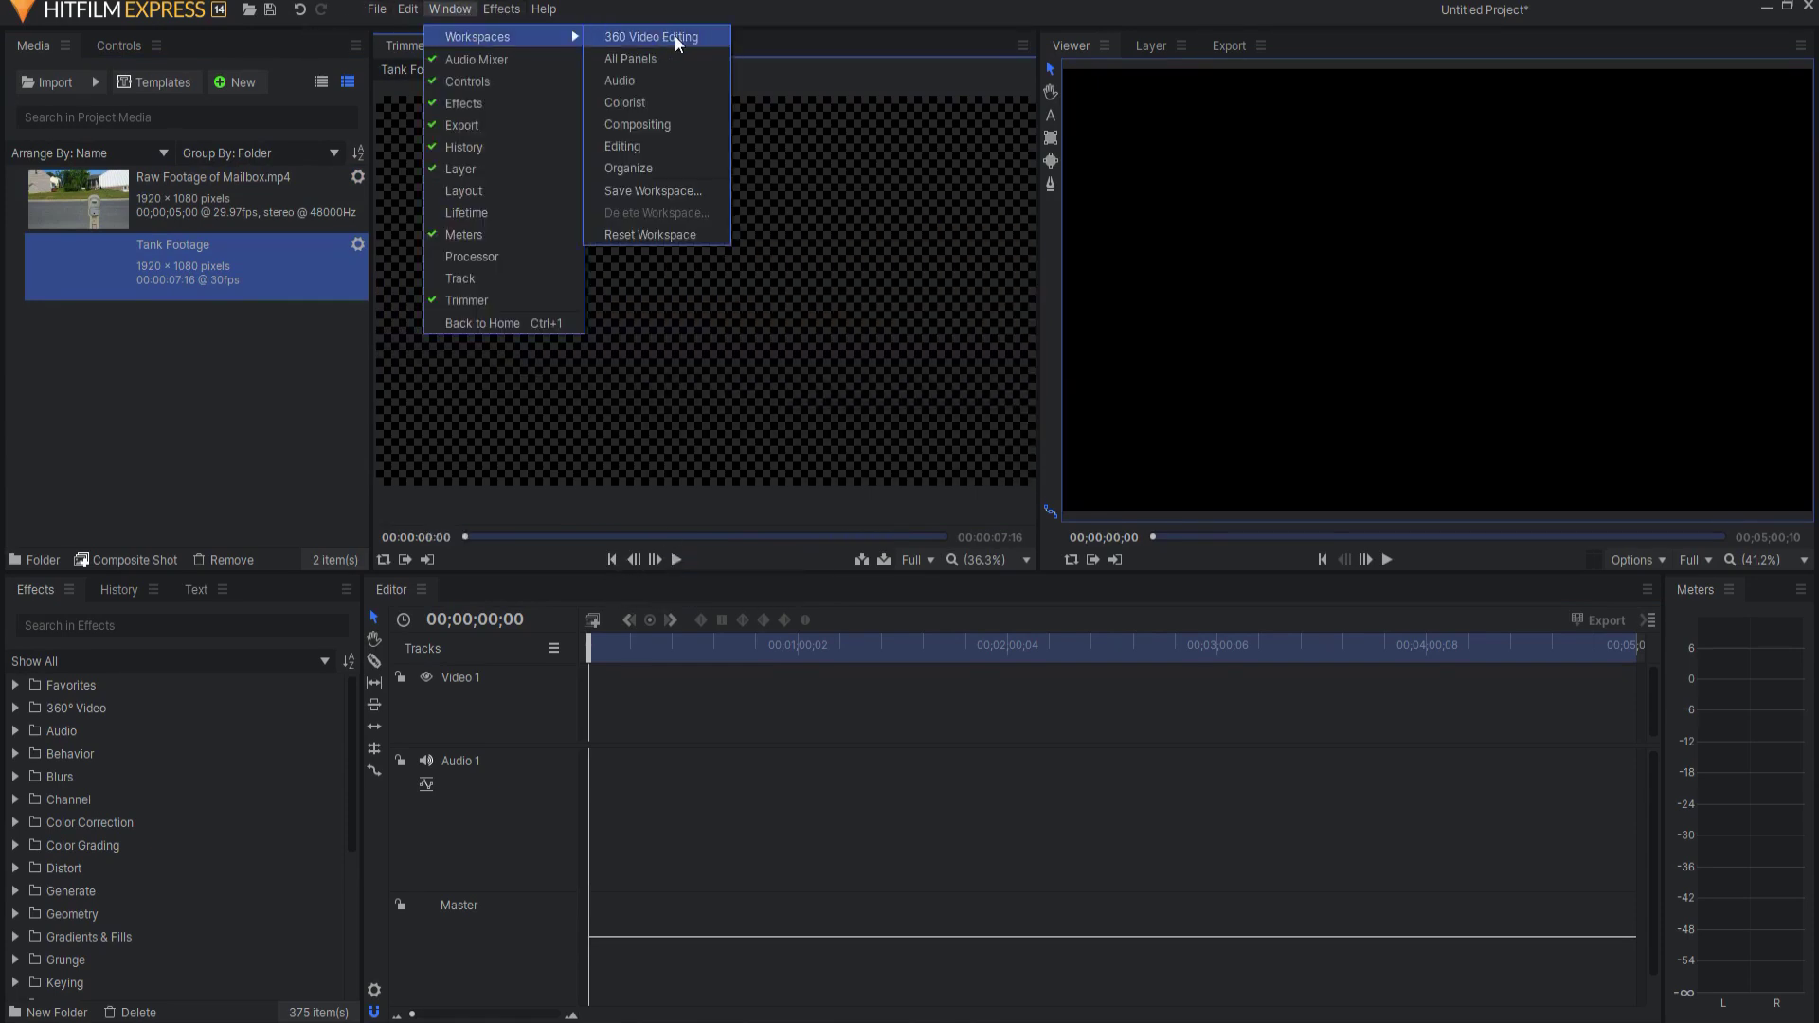
pyautogui.click(639, 124)
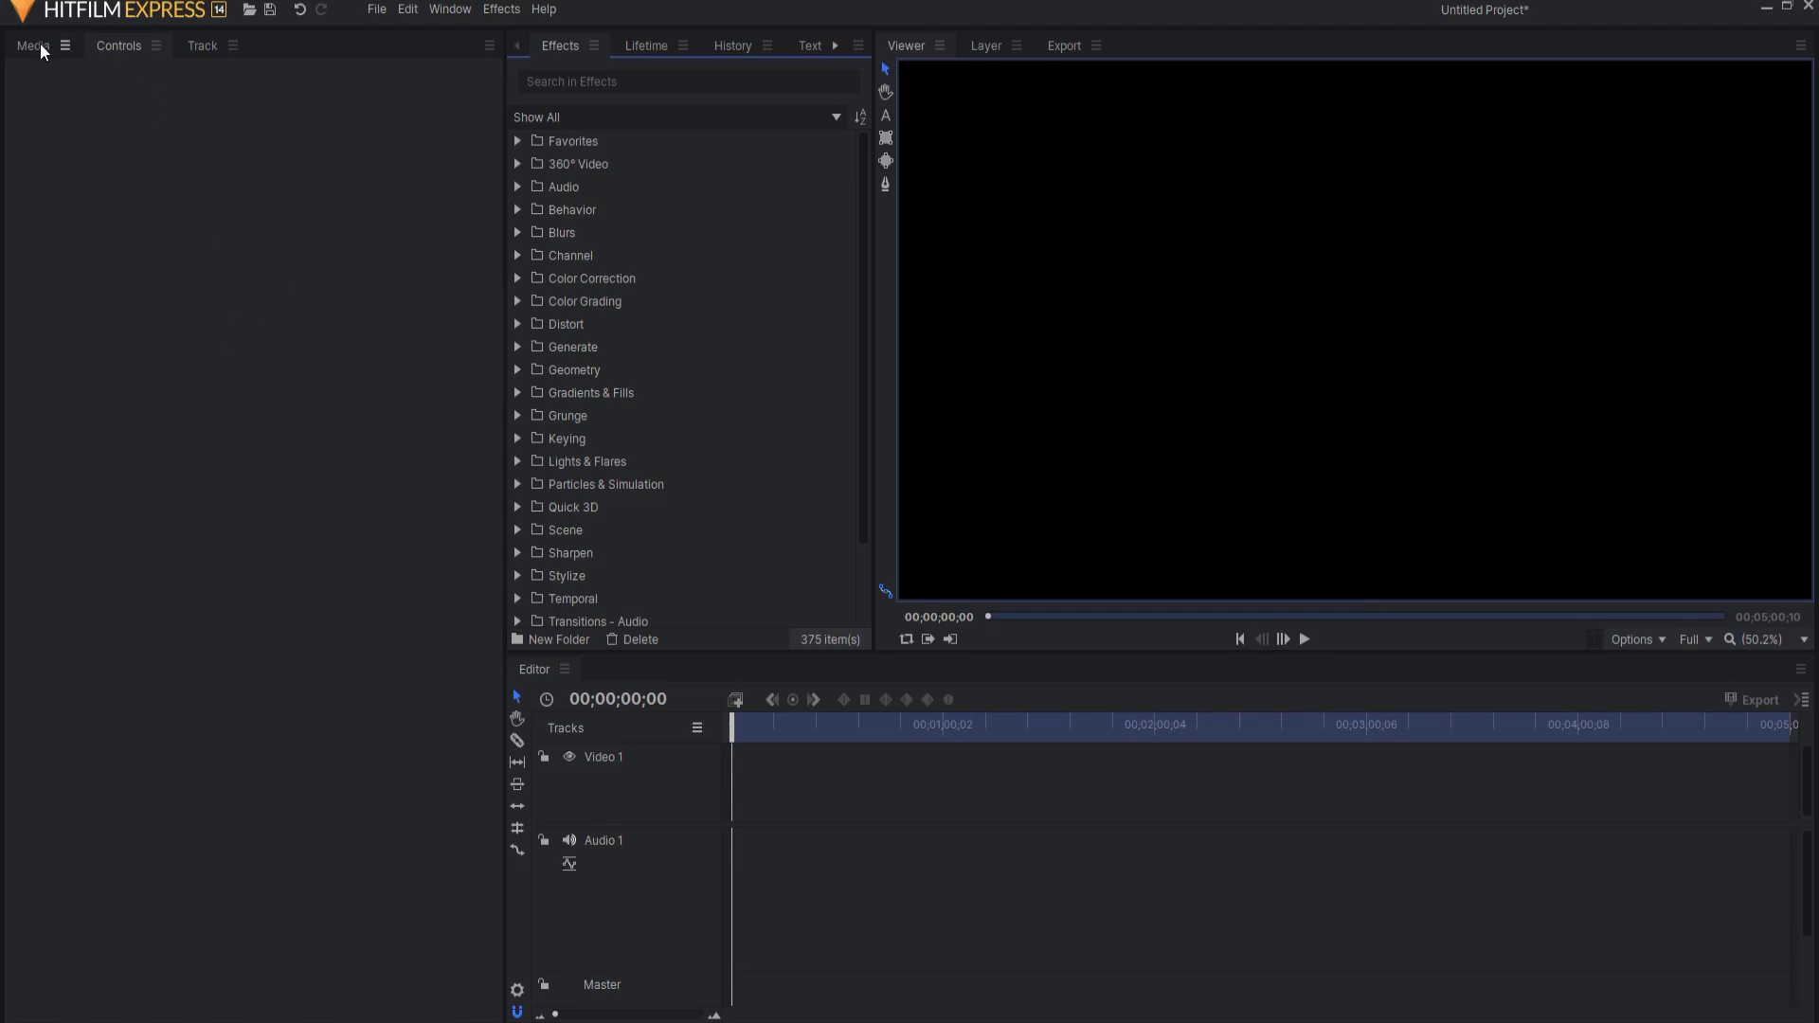
# - Create a composite shot from Raw Footage of Mailbox.mp4 and play it back to check the camera movement
pyautogui.click(44, 49)
pyautogui.click(106, 207)
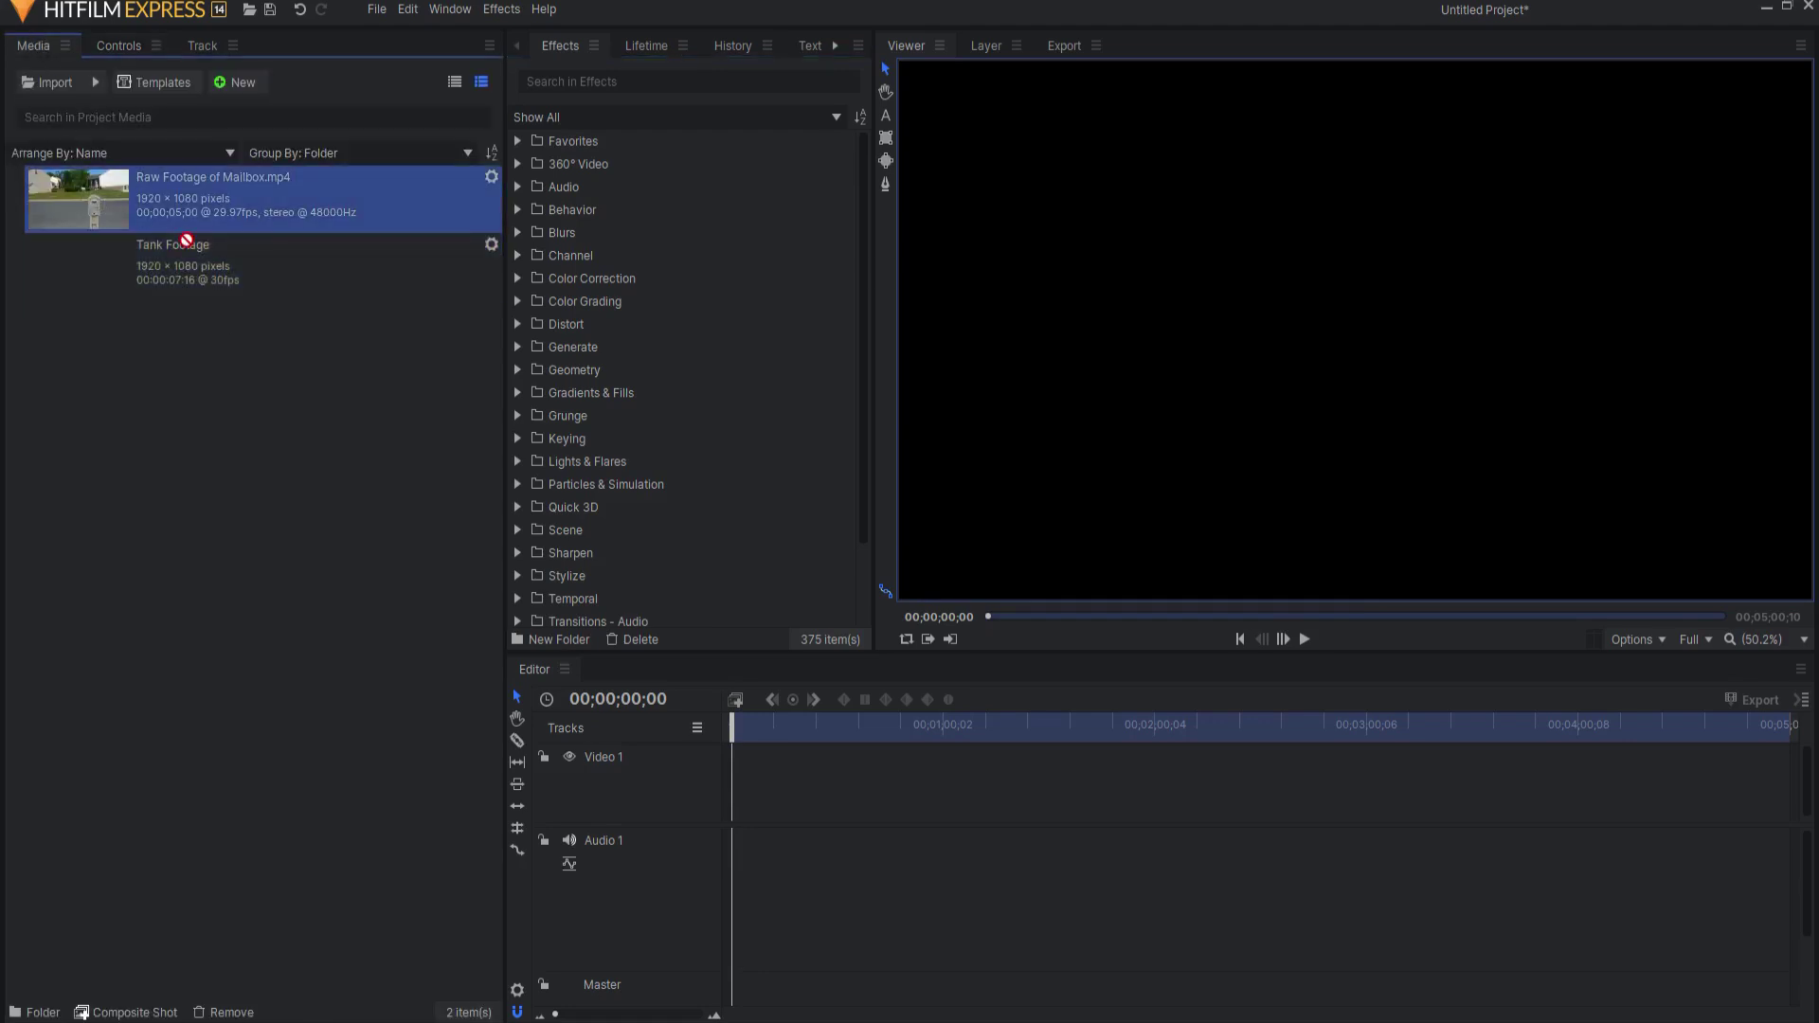
pyautogui.moveTo(187, 241); pyautogui.dragTo(157, 417)
pyautogui.moveTo(126, 998); pyautogui.dragTo(118, 1013)
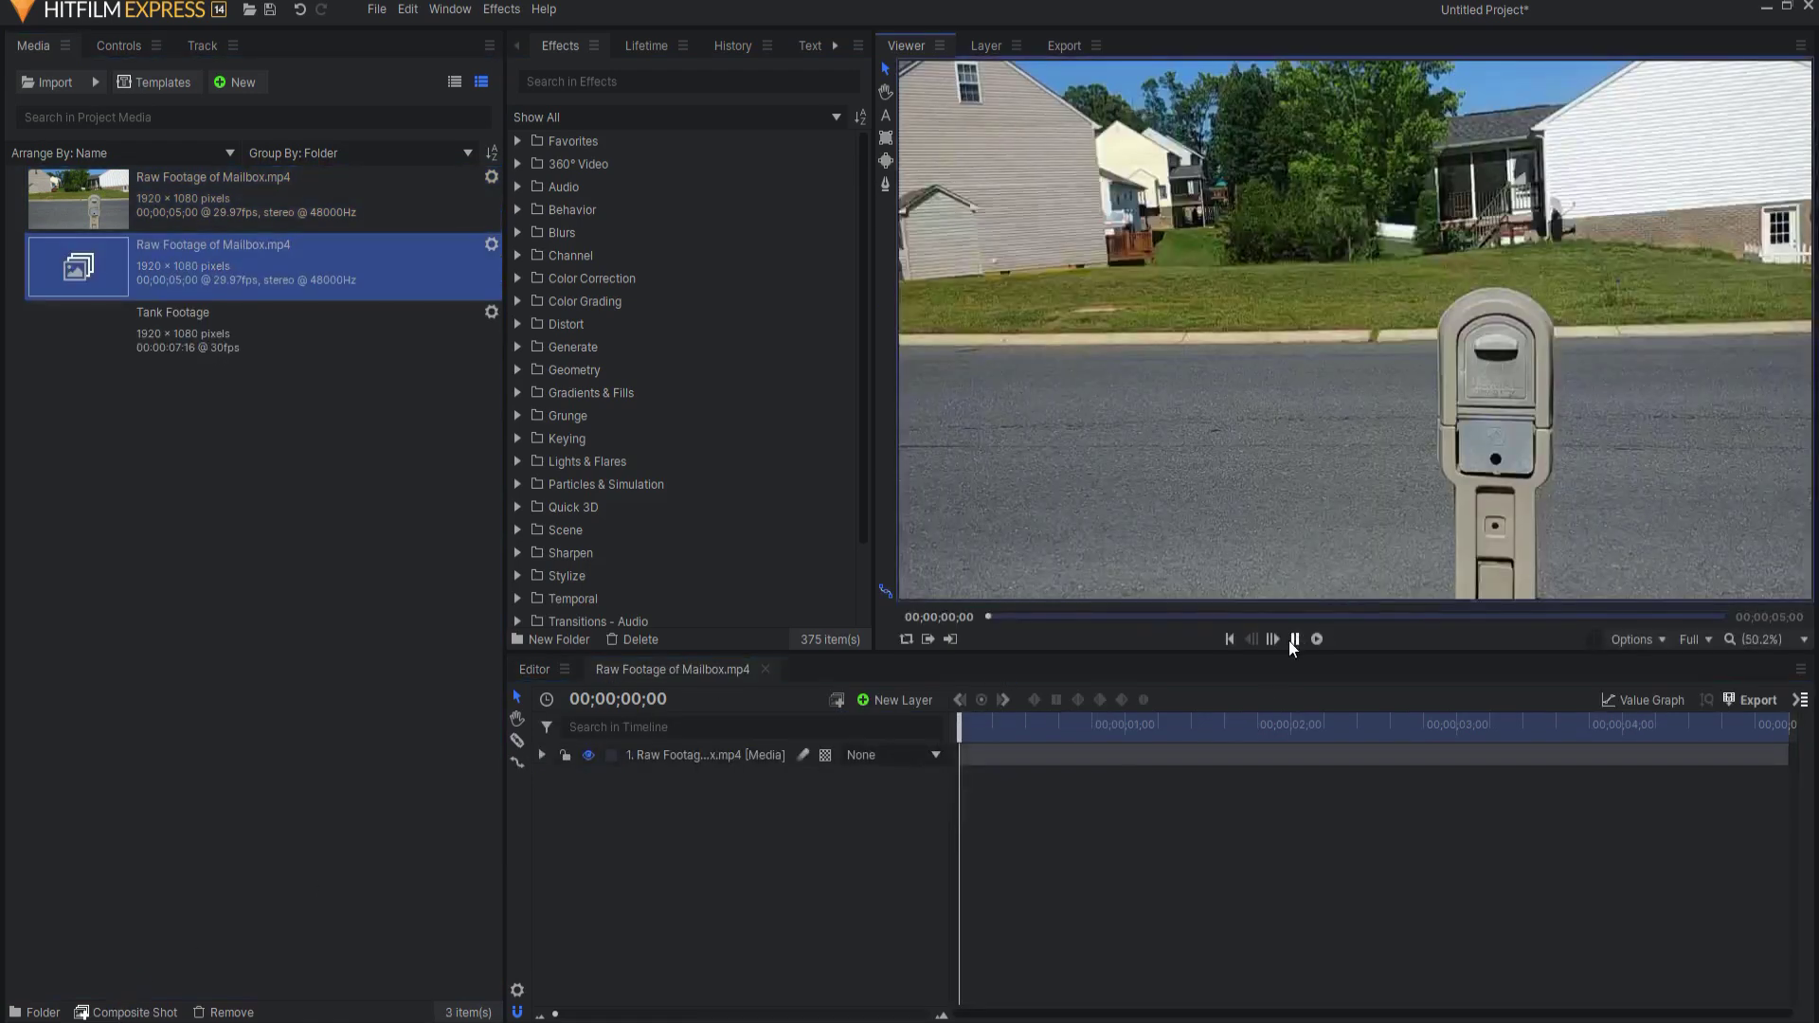
pyautogui.click(1290, 640)
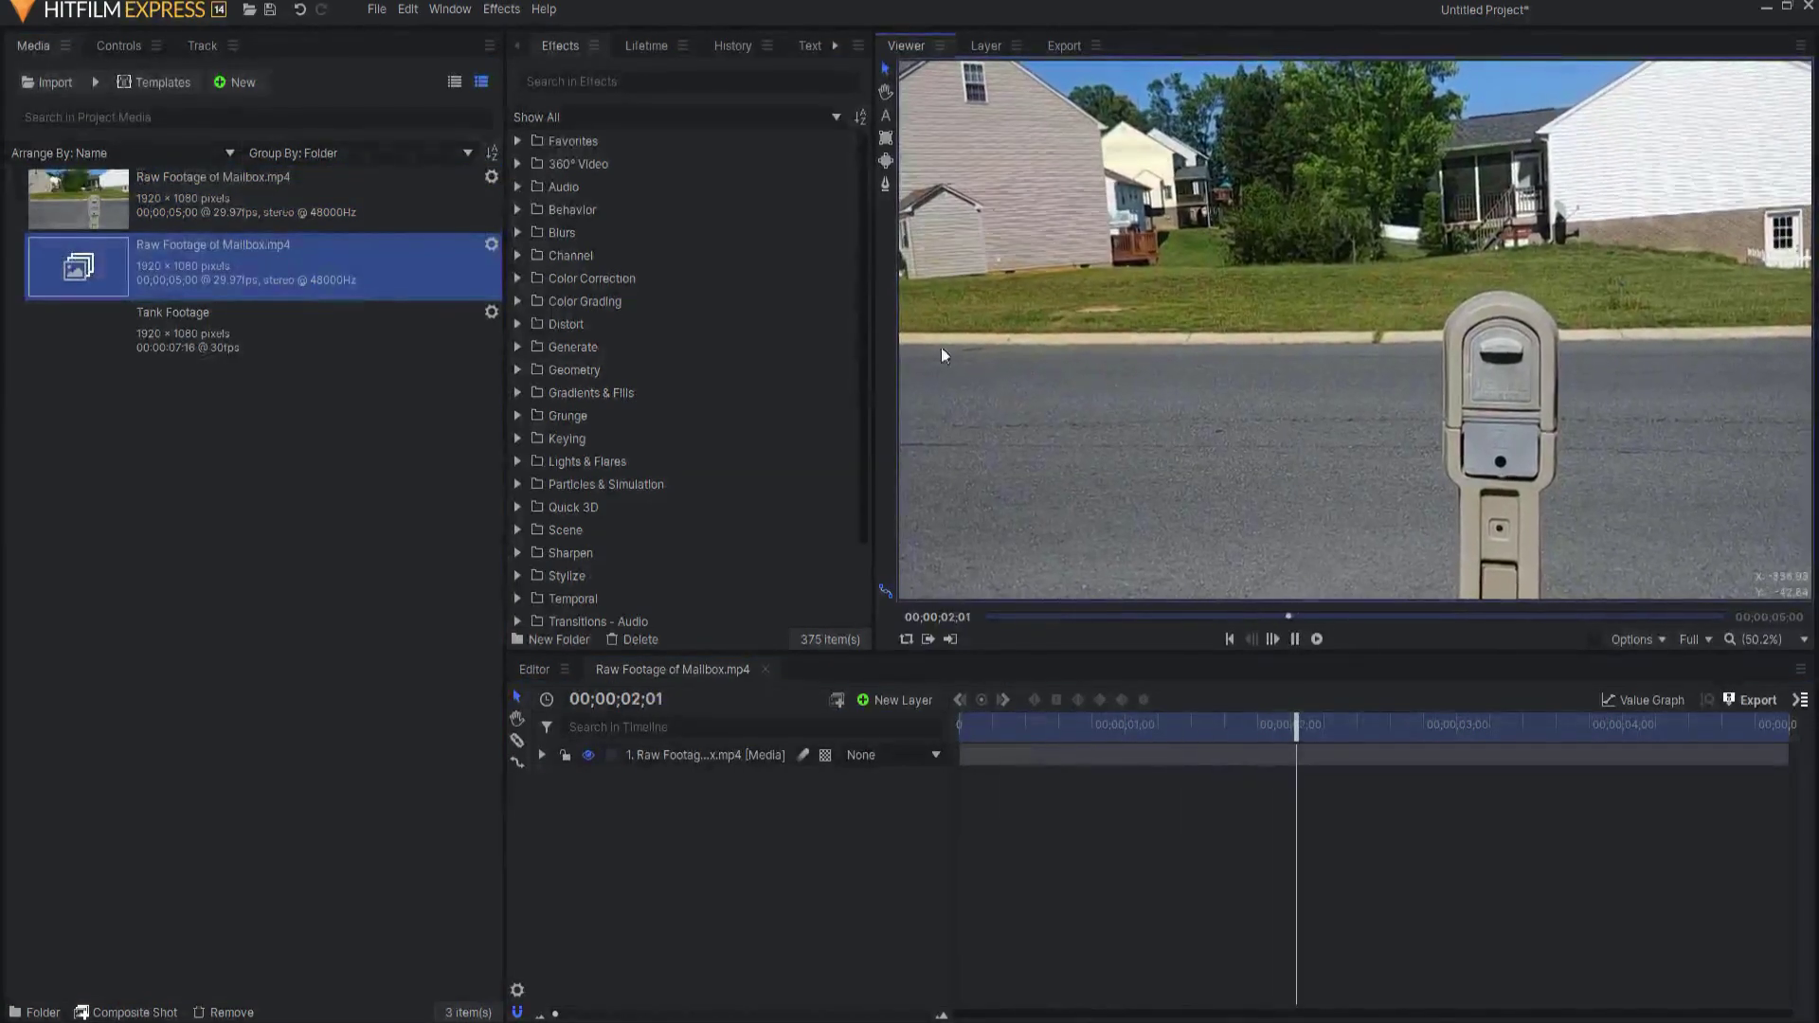
pyautogui.press('space')
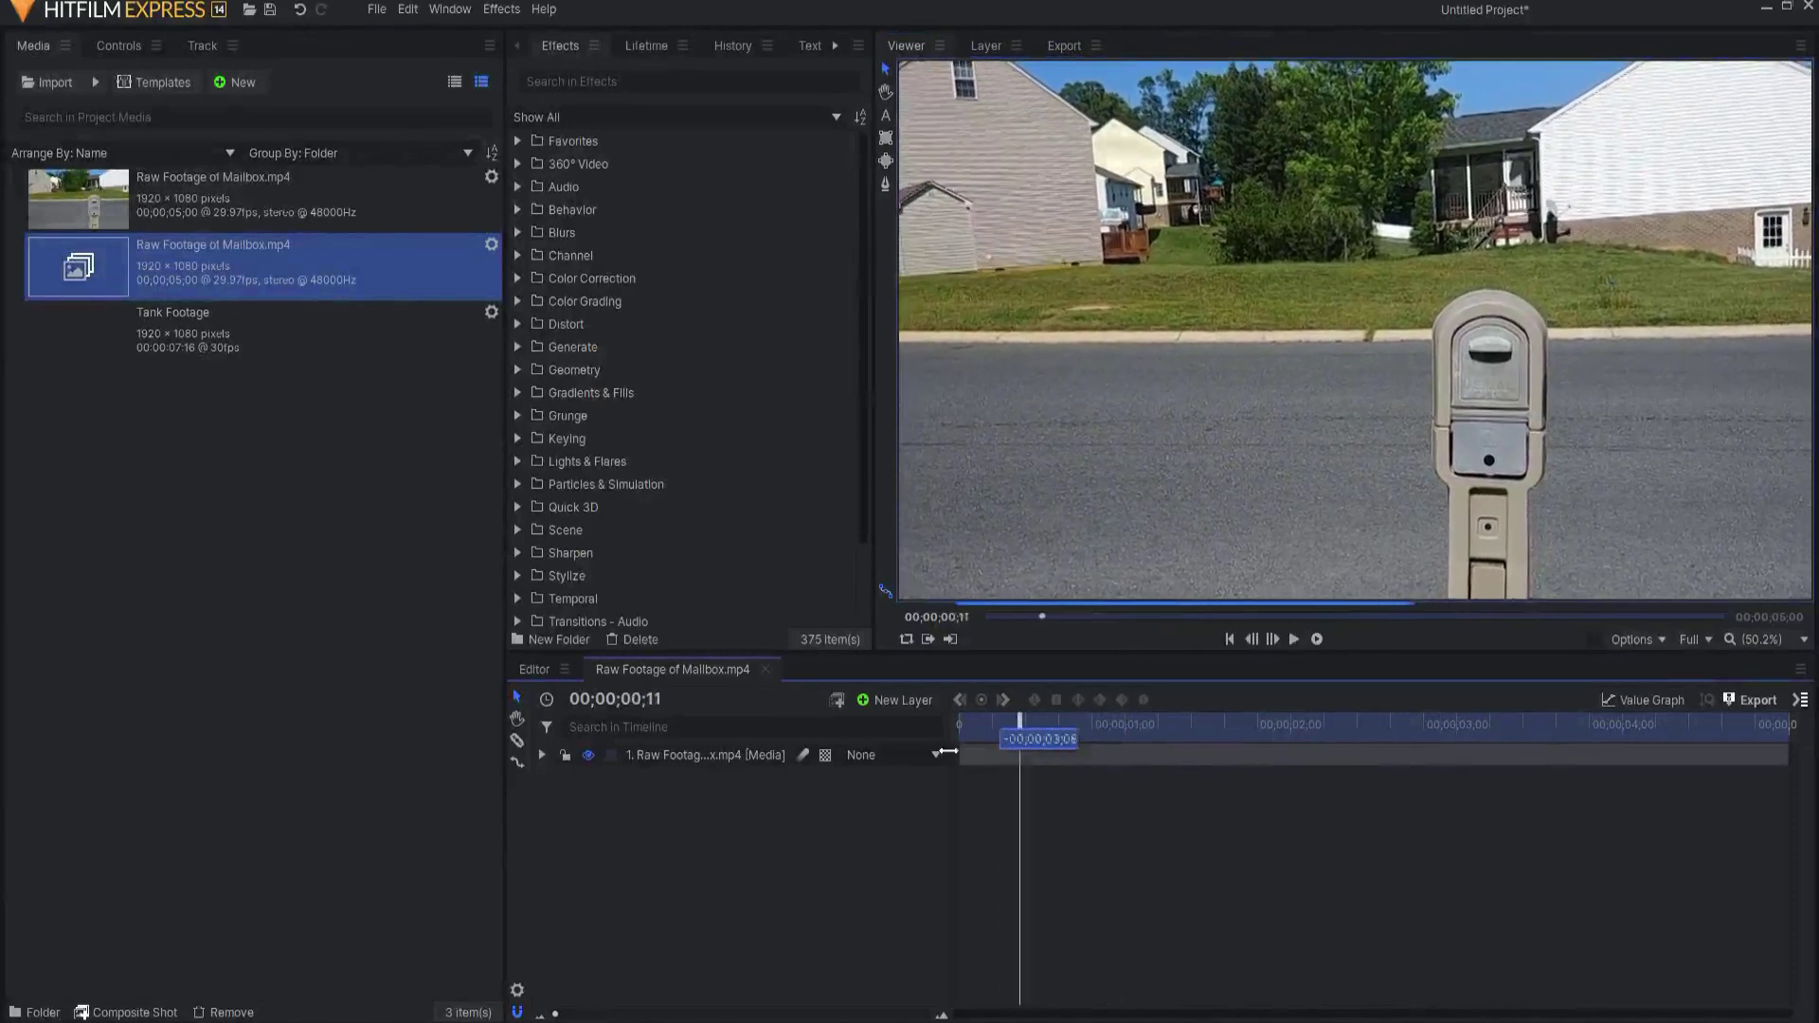
# - Add Tank Footage as a layer above the mailbox footage, setting its scale to 163% and its anchor point Y to -96
pyautogui.moveTo(132, 345); pyautogui.dragTo(741, 750)
pyautogui.moveTo(956, 726); pyautogui.dragTo(1268, 751)
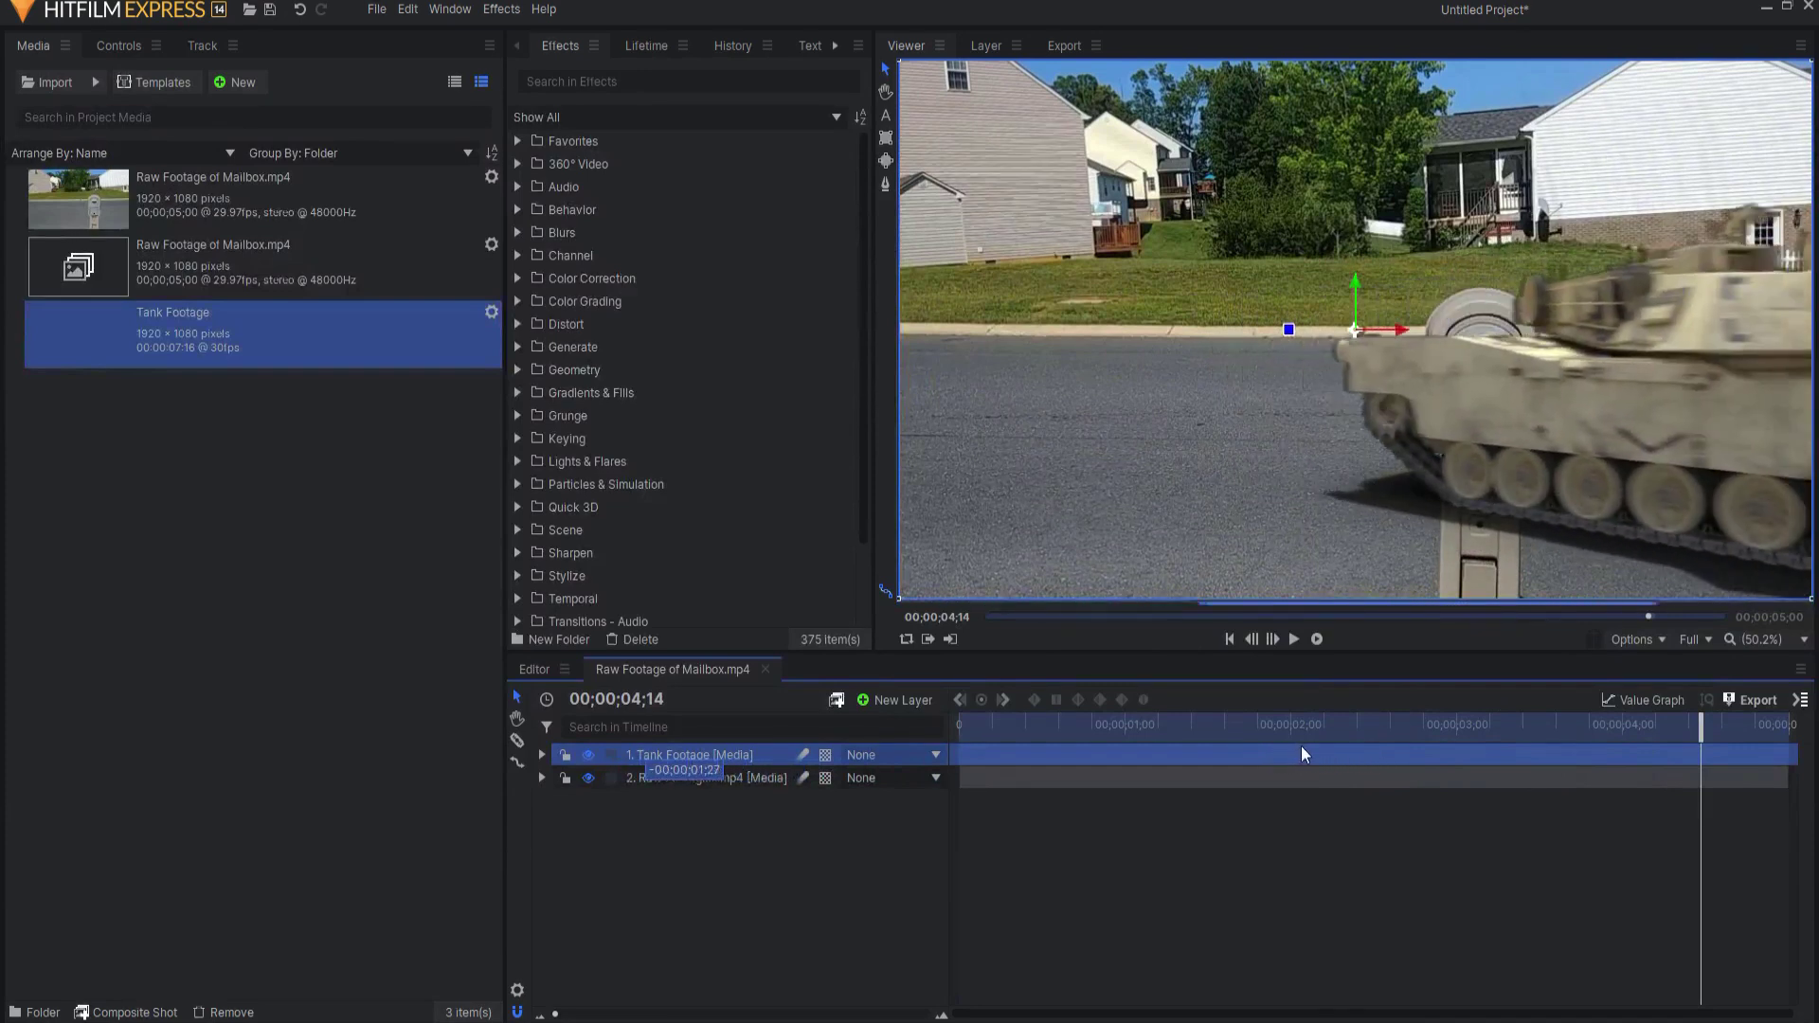
pyautogui.click(543, 754)
pyautogui.click(561, 846)
pyautogui.moveTo(871, 940); pyautogui.dragTo(905, 892)
pyautogui.press('Home')
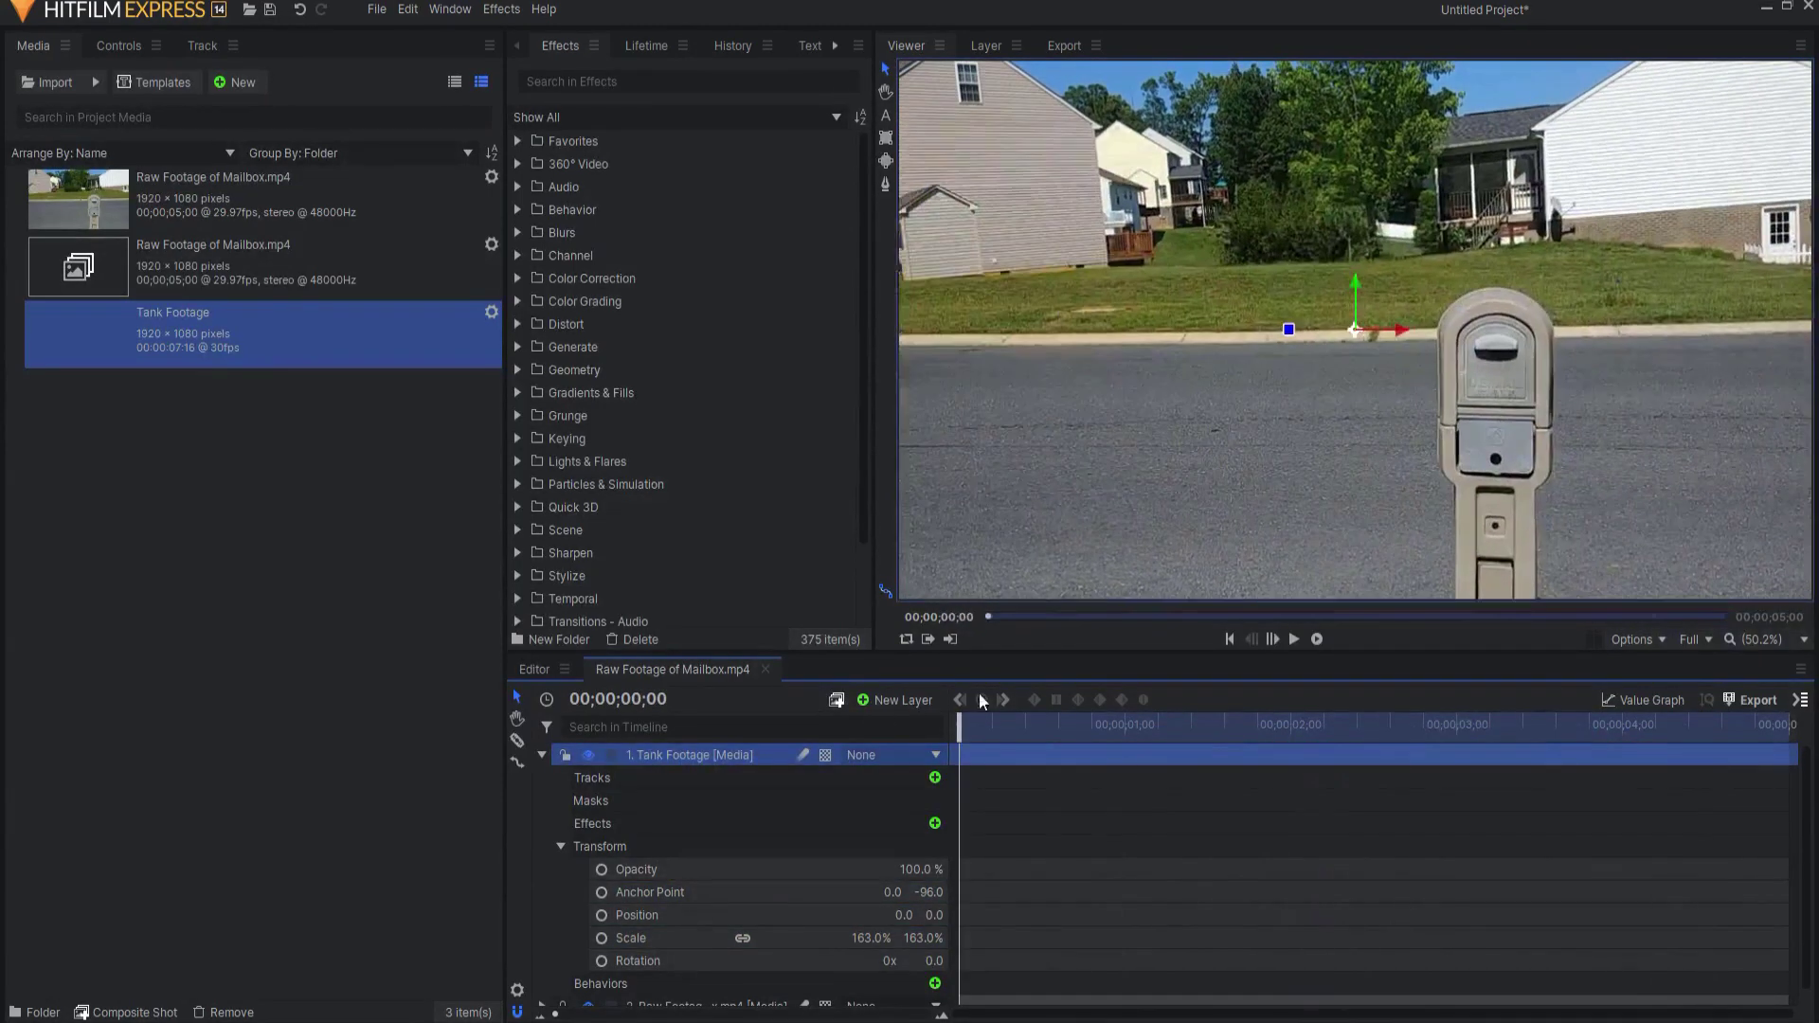
# - Play the composite to review the tank passing the mailbox, return to the first frame and collapse the tank layer's properties
pyautogui.click(1295, 640)
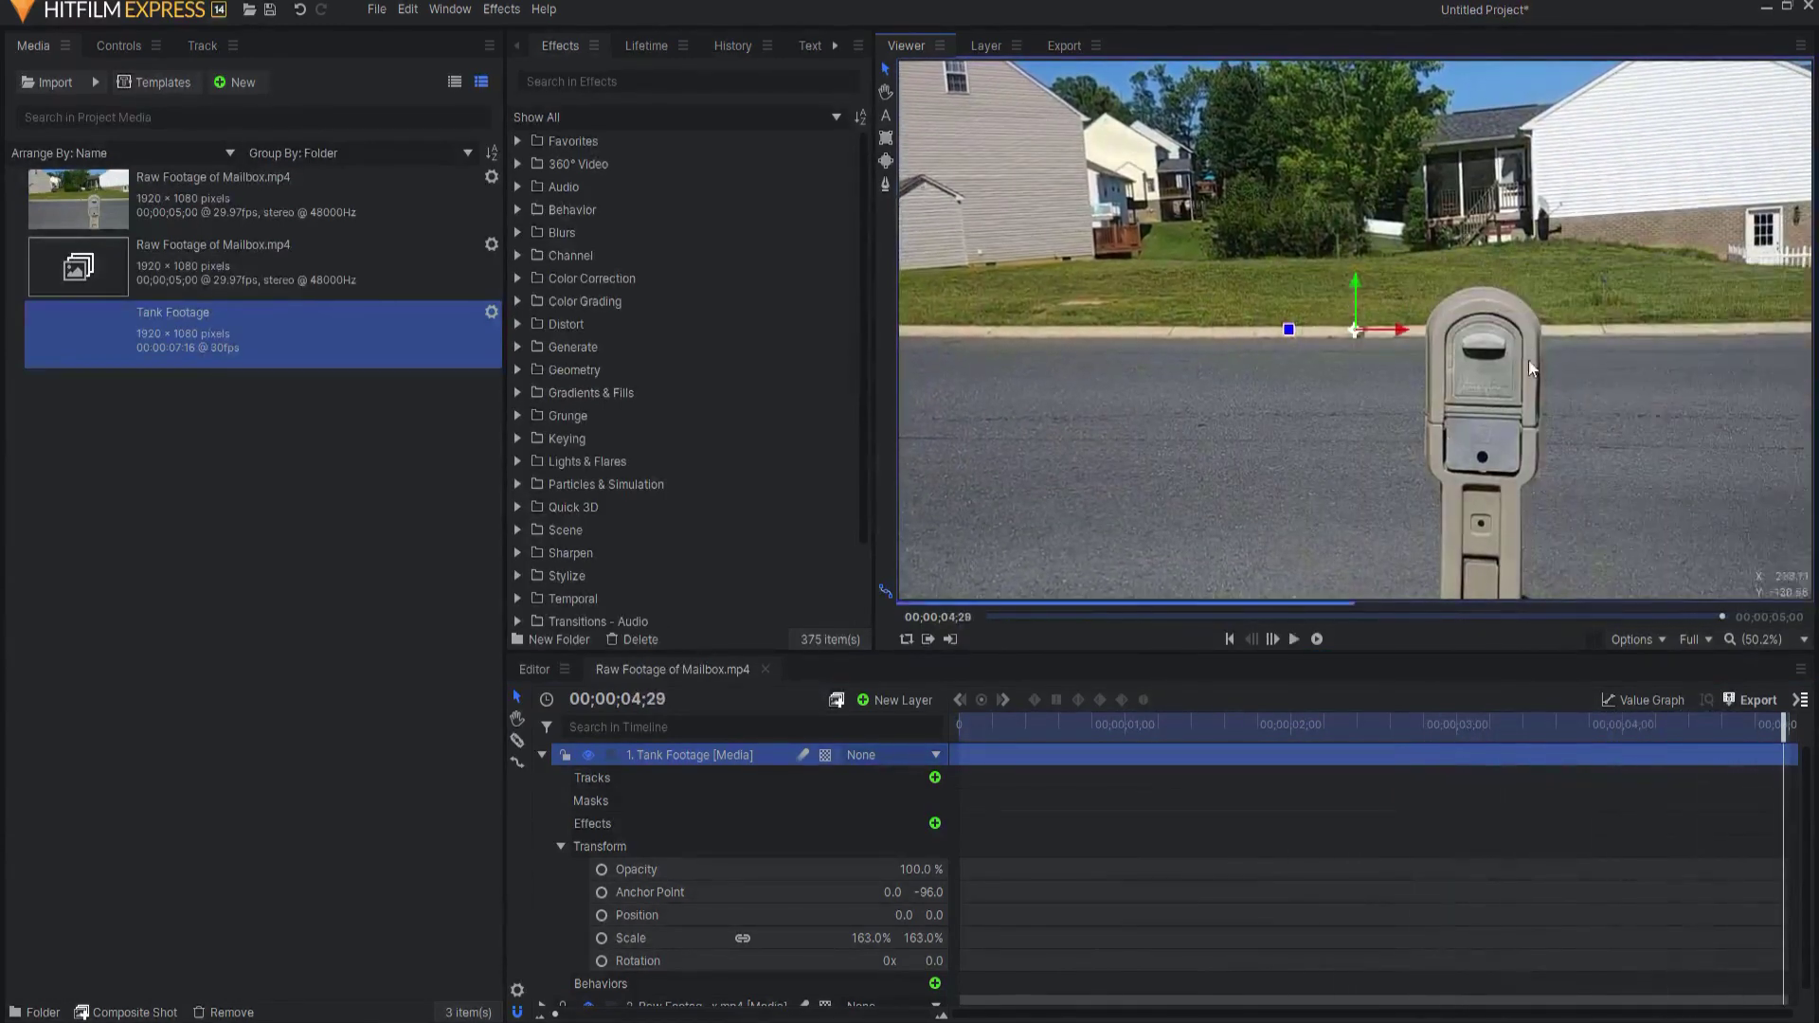
pyautogui.moveTo(1787, 722); pyautogui.dragTo(899, 701)
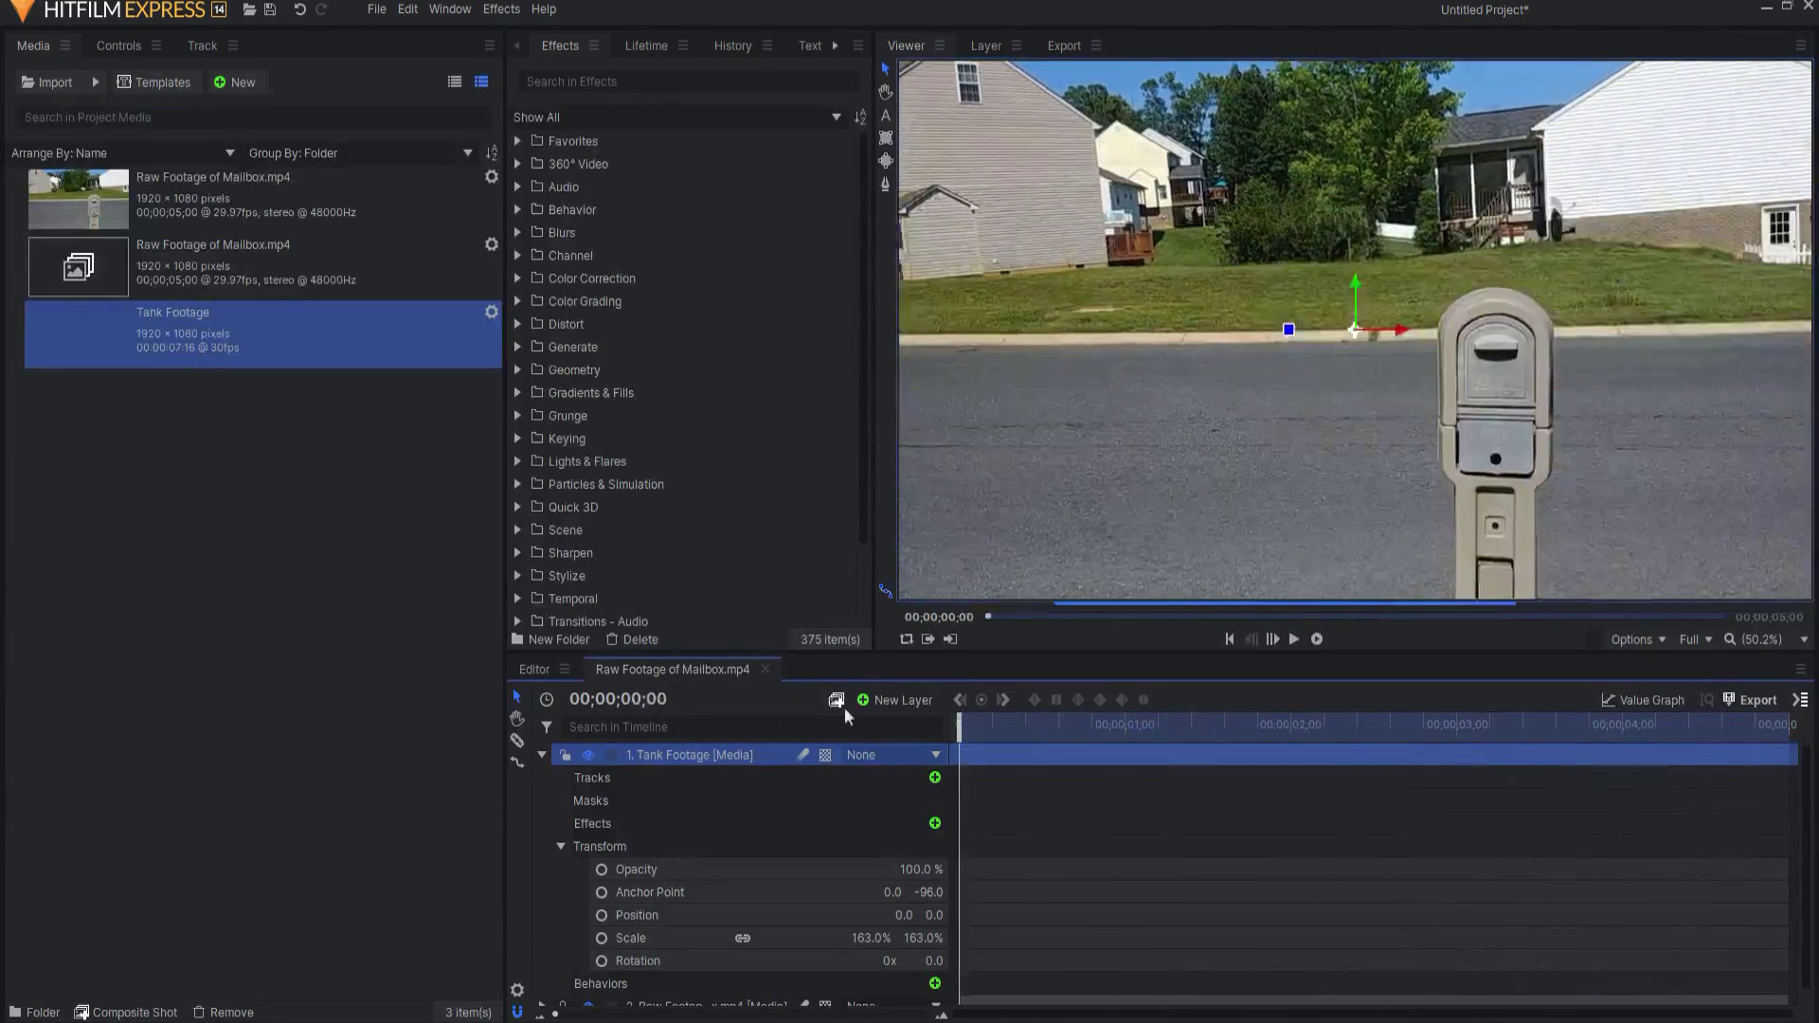
pyautogui.click(542, 755)
pyautogui.click(668, 822)
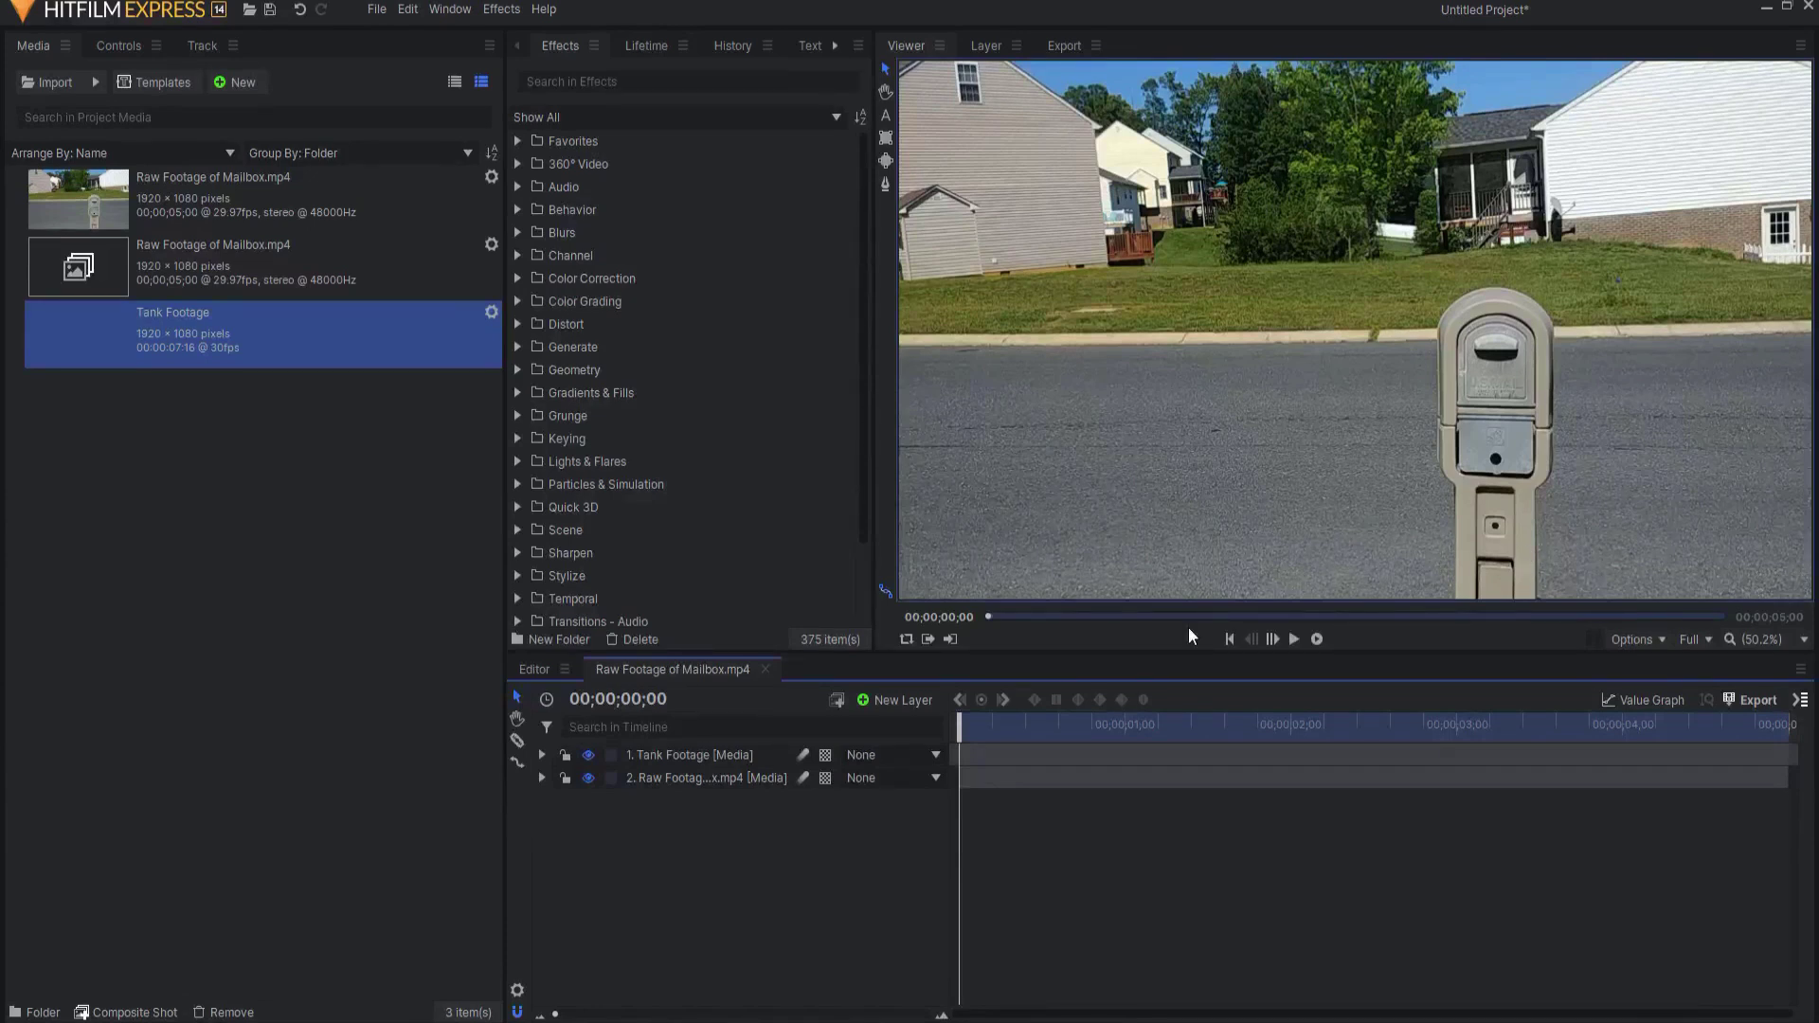
# - Add a tracker to the mailbox footage layer and set its type to Double Points (Position/Scale/Rotation) at the first frame
pyautogui.click(682, 775)
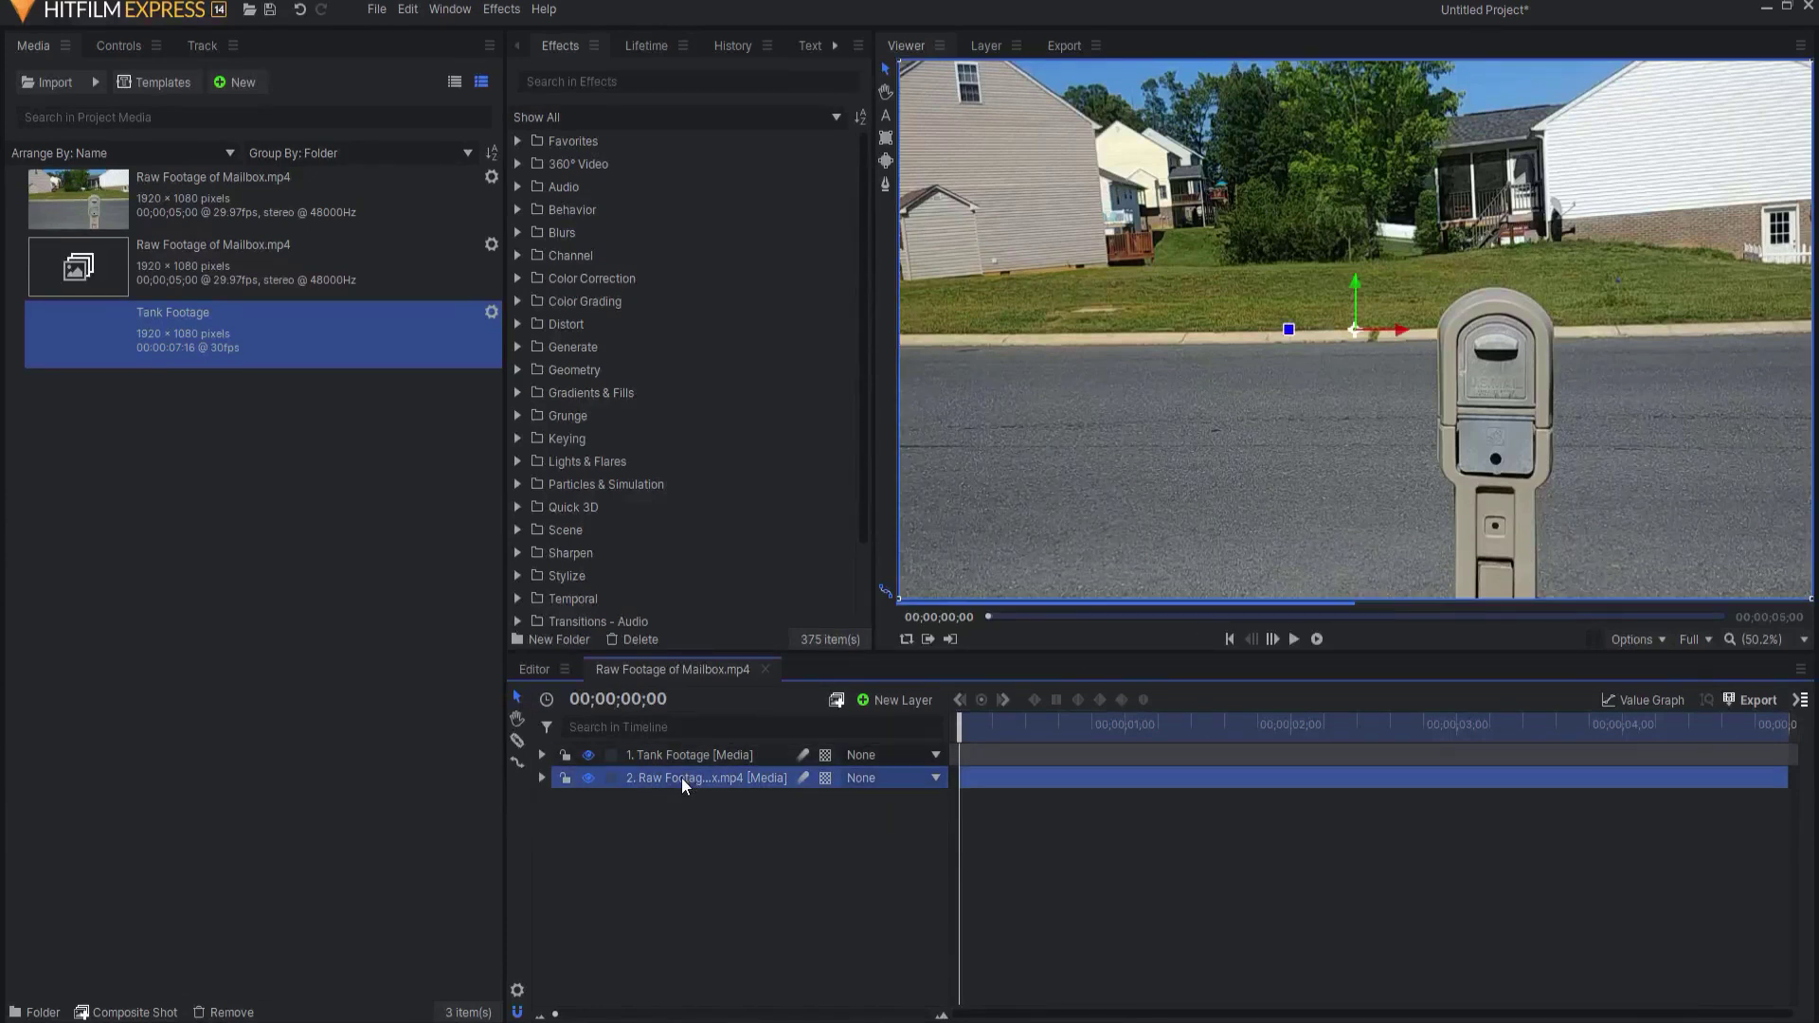
pyautogui.click(542, 778)
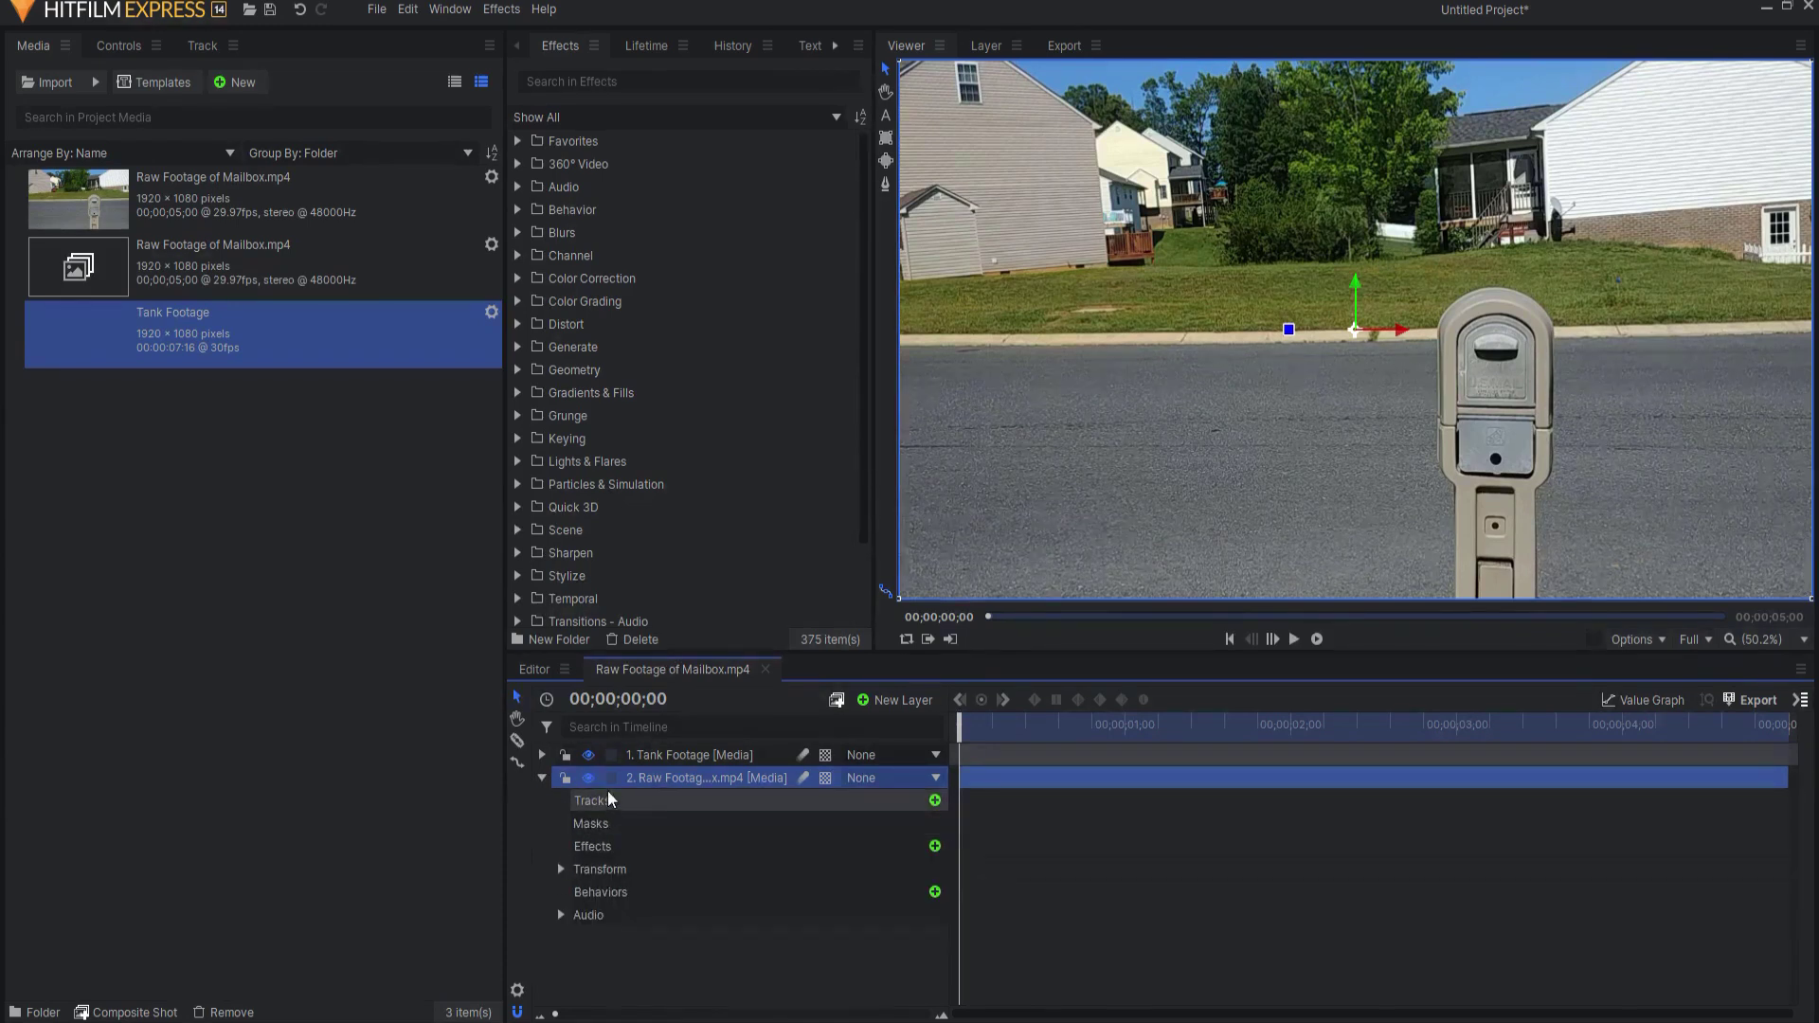
pyautogui.click(935, 800)
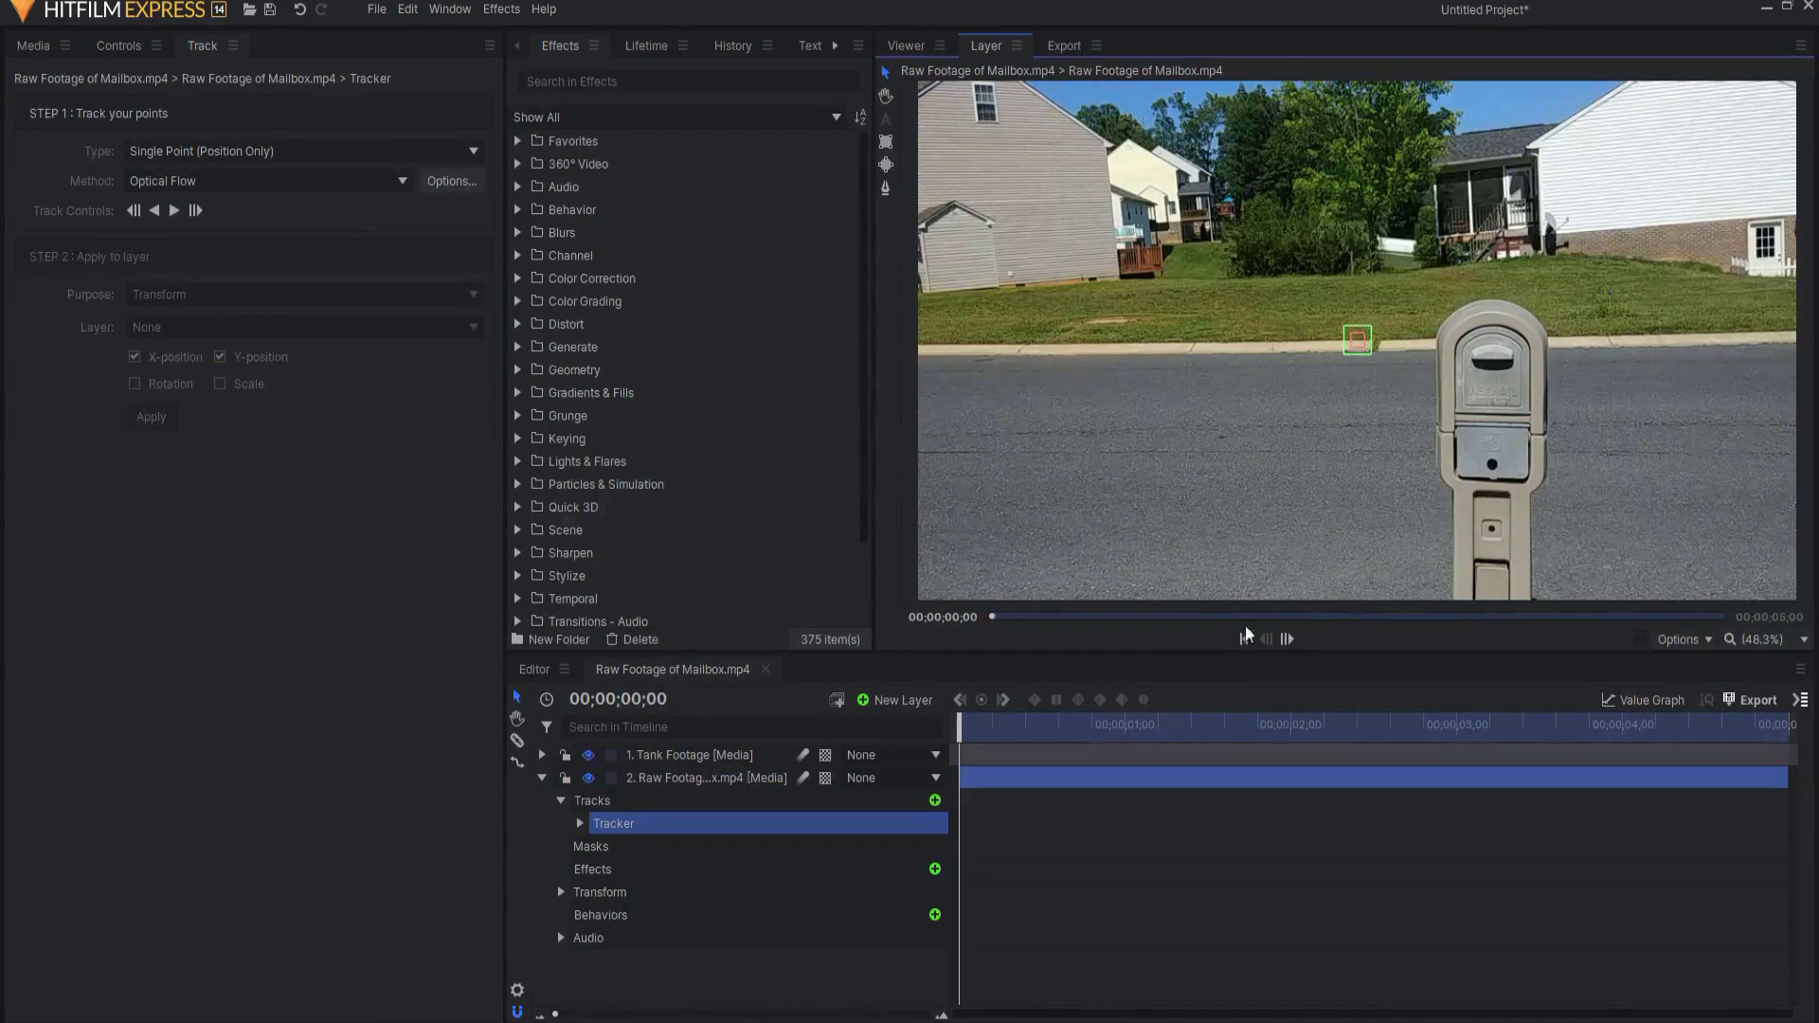
pyautogui.moveTo(960, 723)
pyautogui.mouseDown()
pyautogui.moveTo(1456, 732)
pyautogui.moveTo(958, 731)
pyautogui.mouseUp()
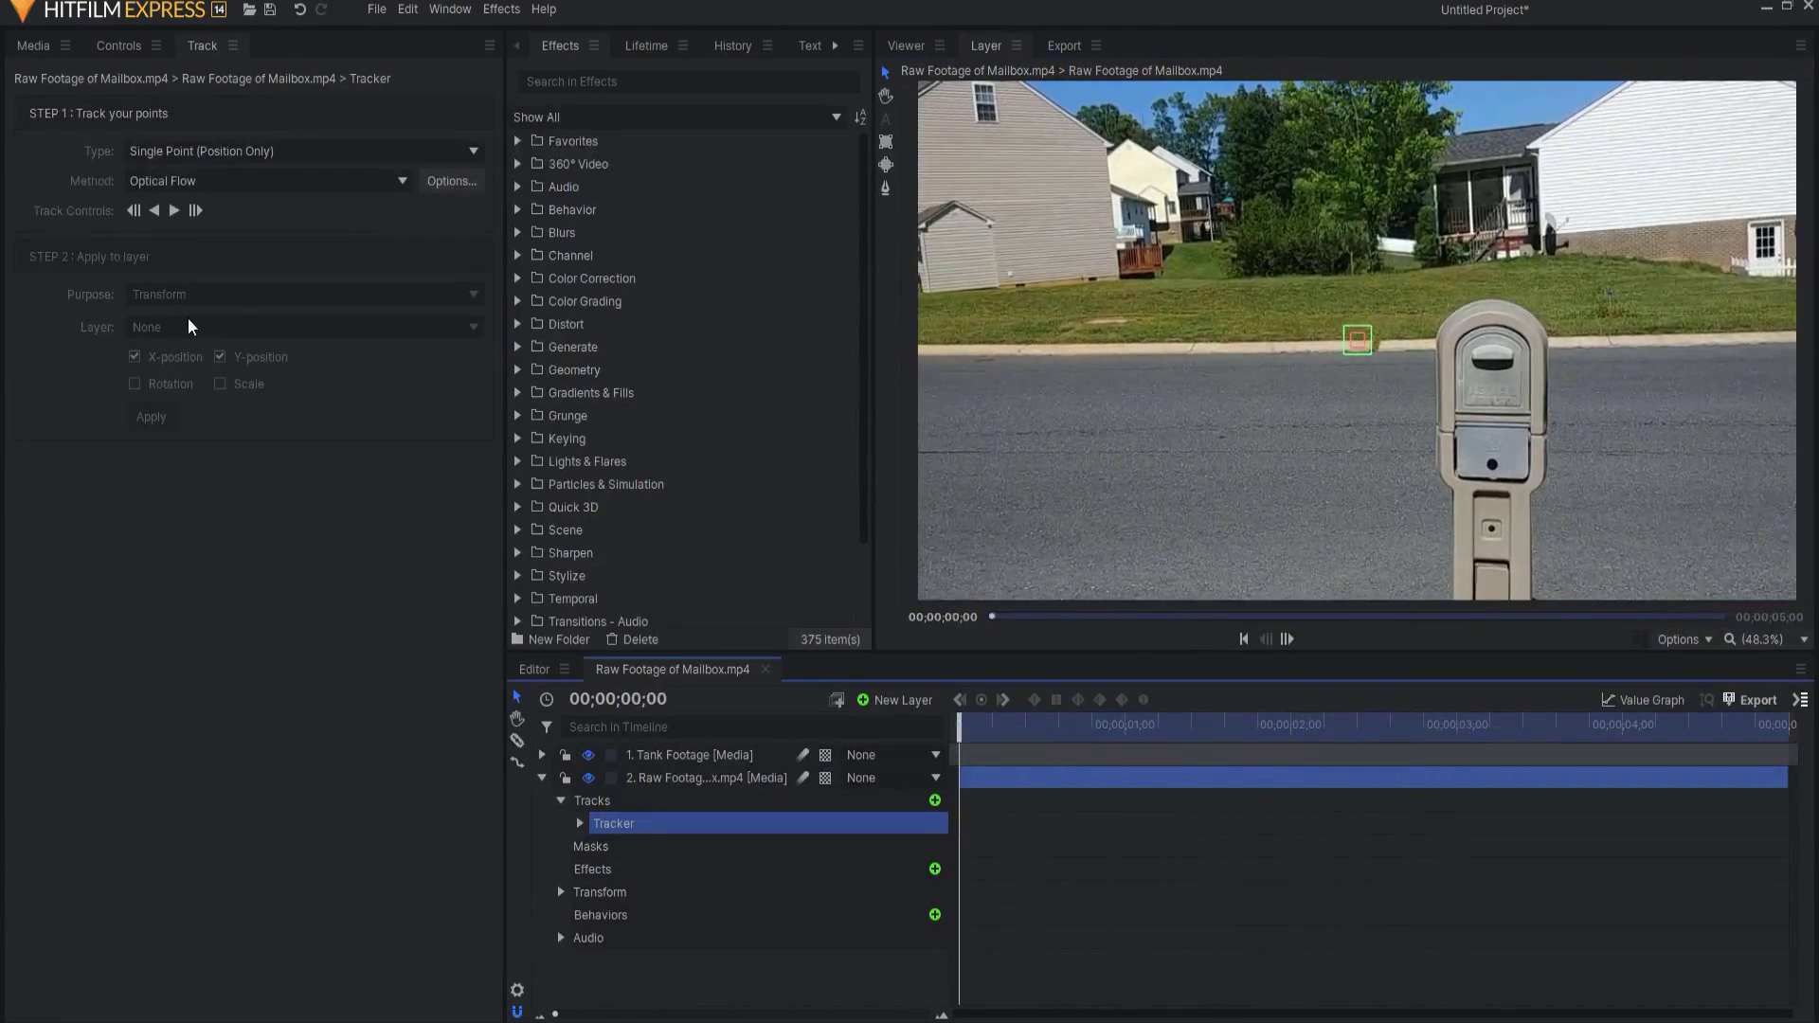
pyautogui.click(163, 153)
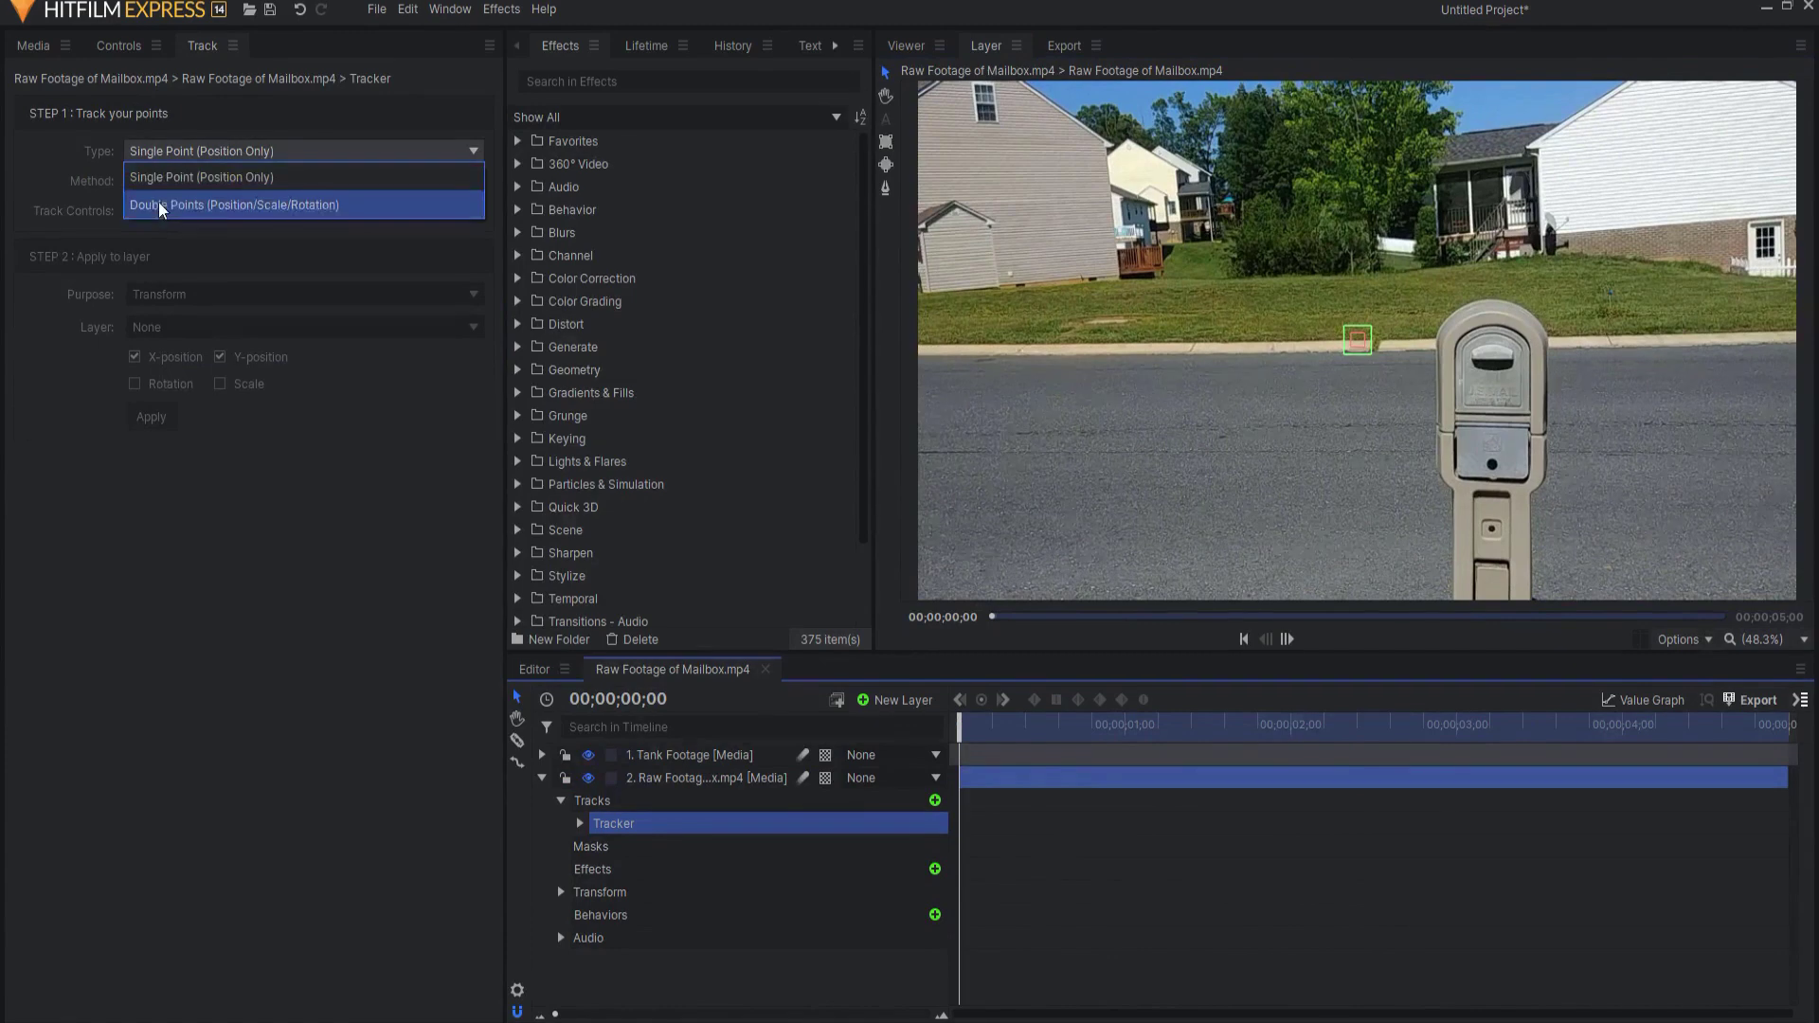
pyautogui.click(157, 200)
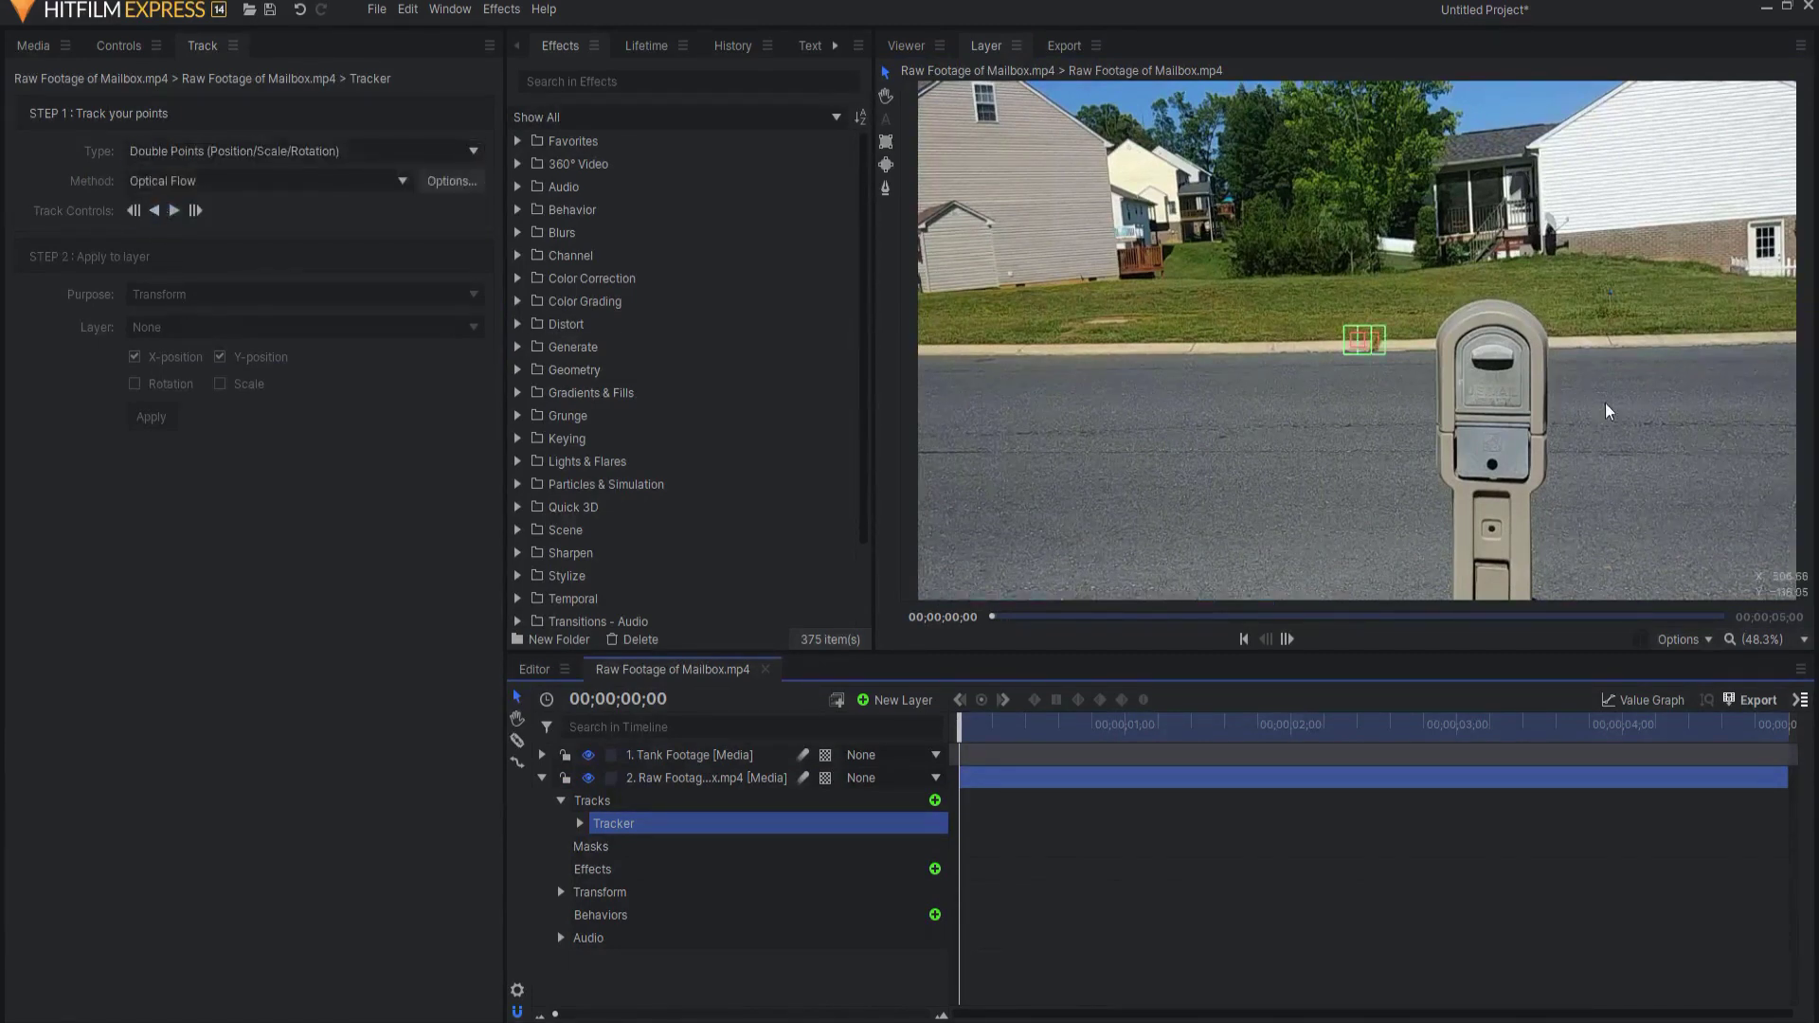
# - Place one tracking point on the mailbox's upper handle and enlarge its feature and search areas around the handle
pyautogui.scroll(3, 1355, 357)
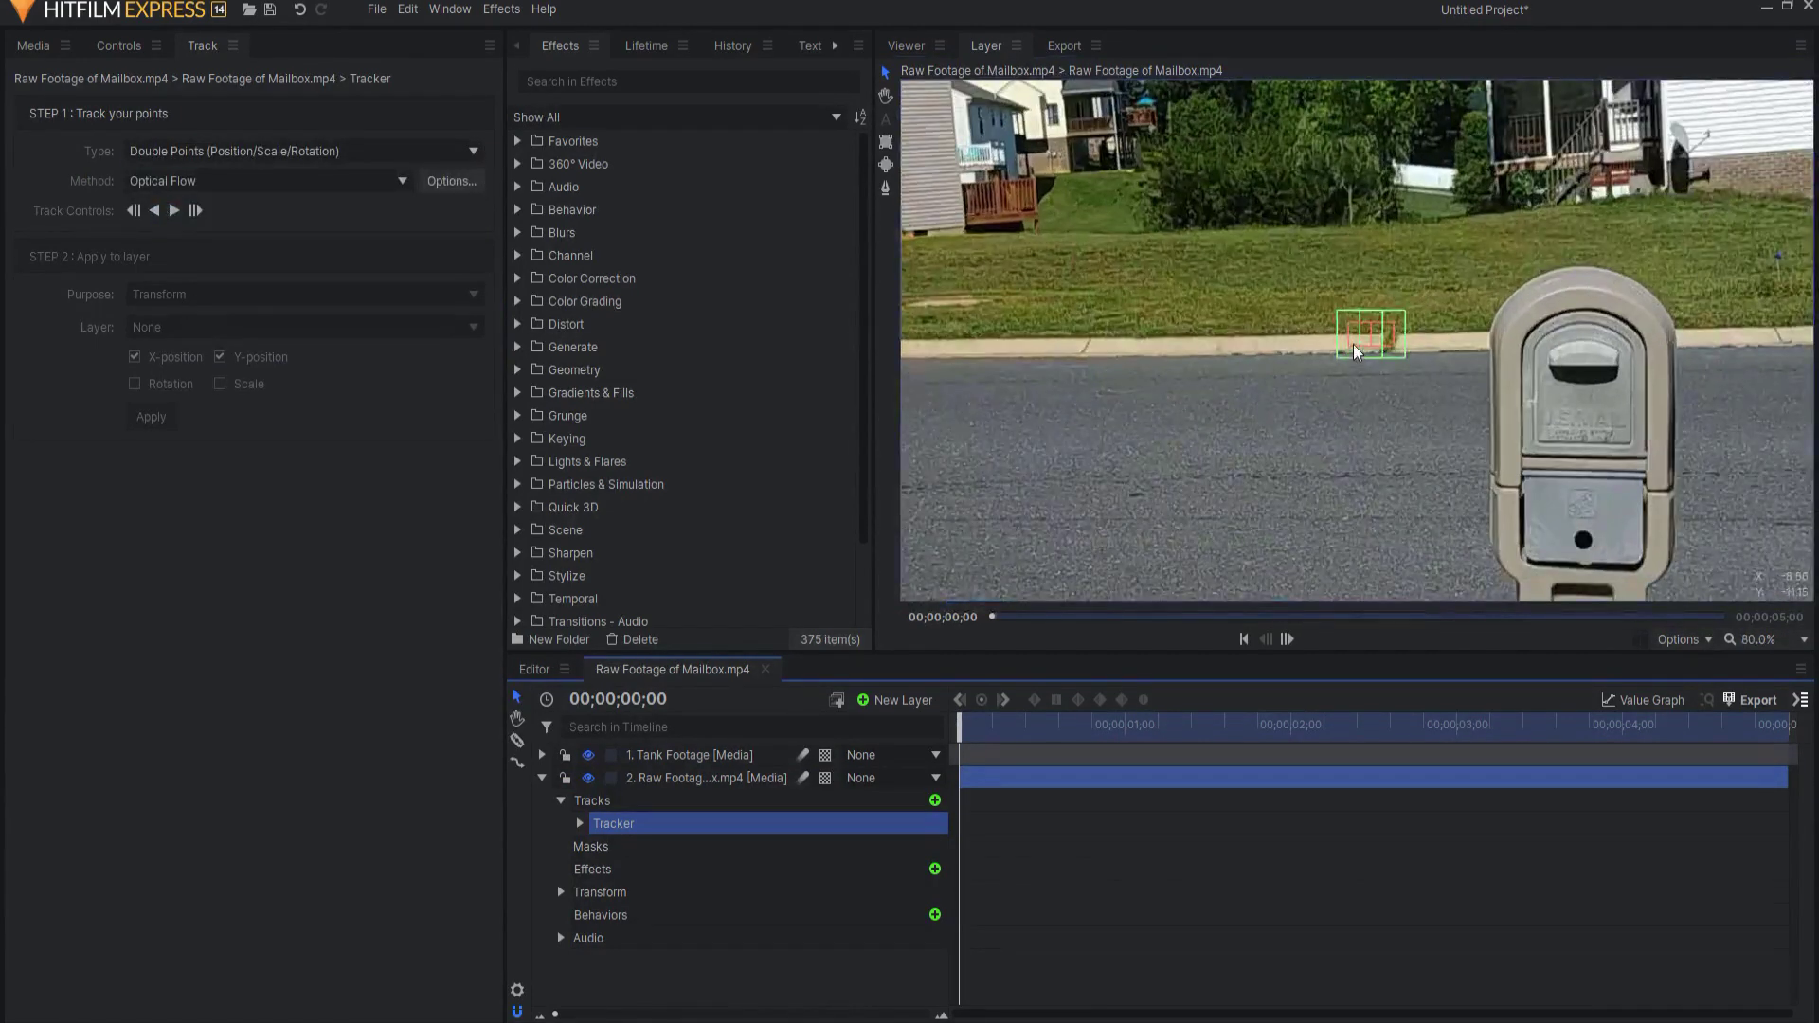
pyautogui.moveTo(1354, 352); pyautogui.dragTo(1582, 379)
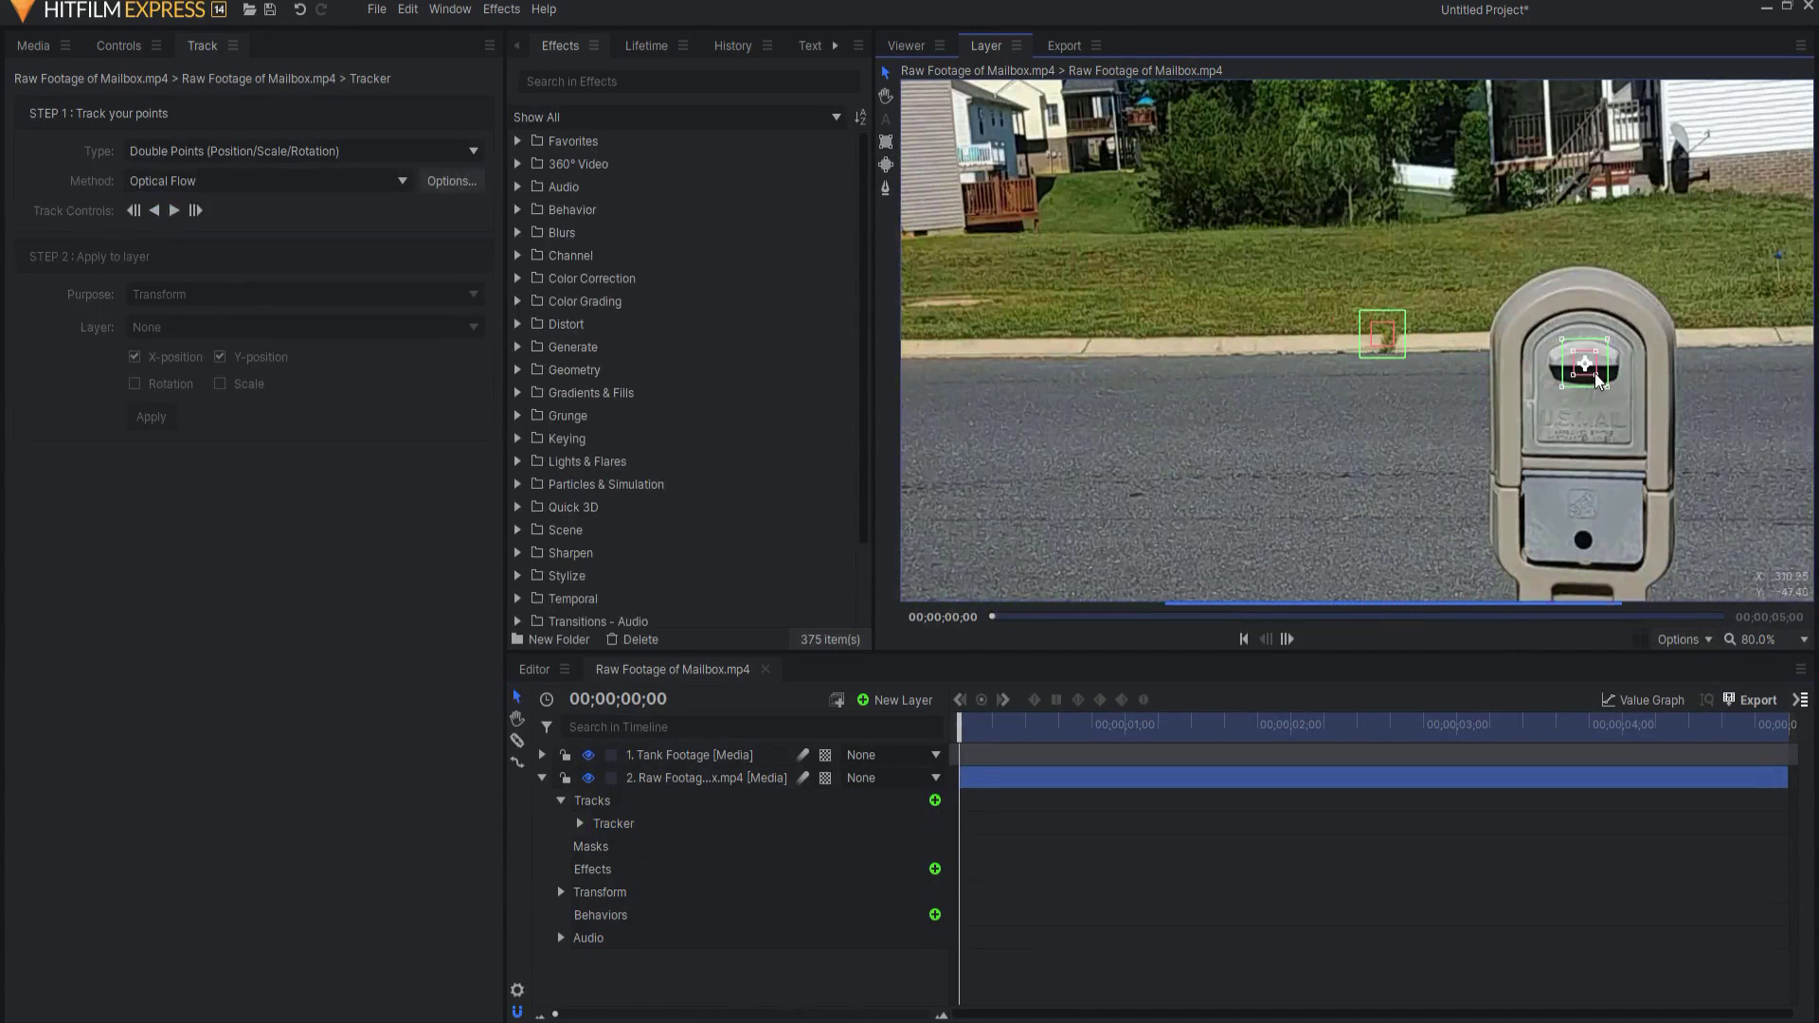
pyautogui.moveTo(1598, 379); pyautogui.dragTo(1636, 389)
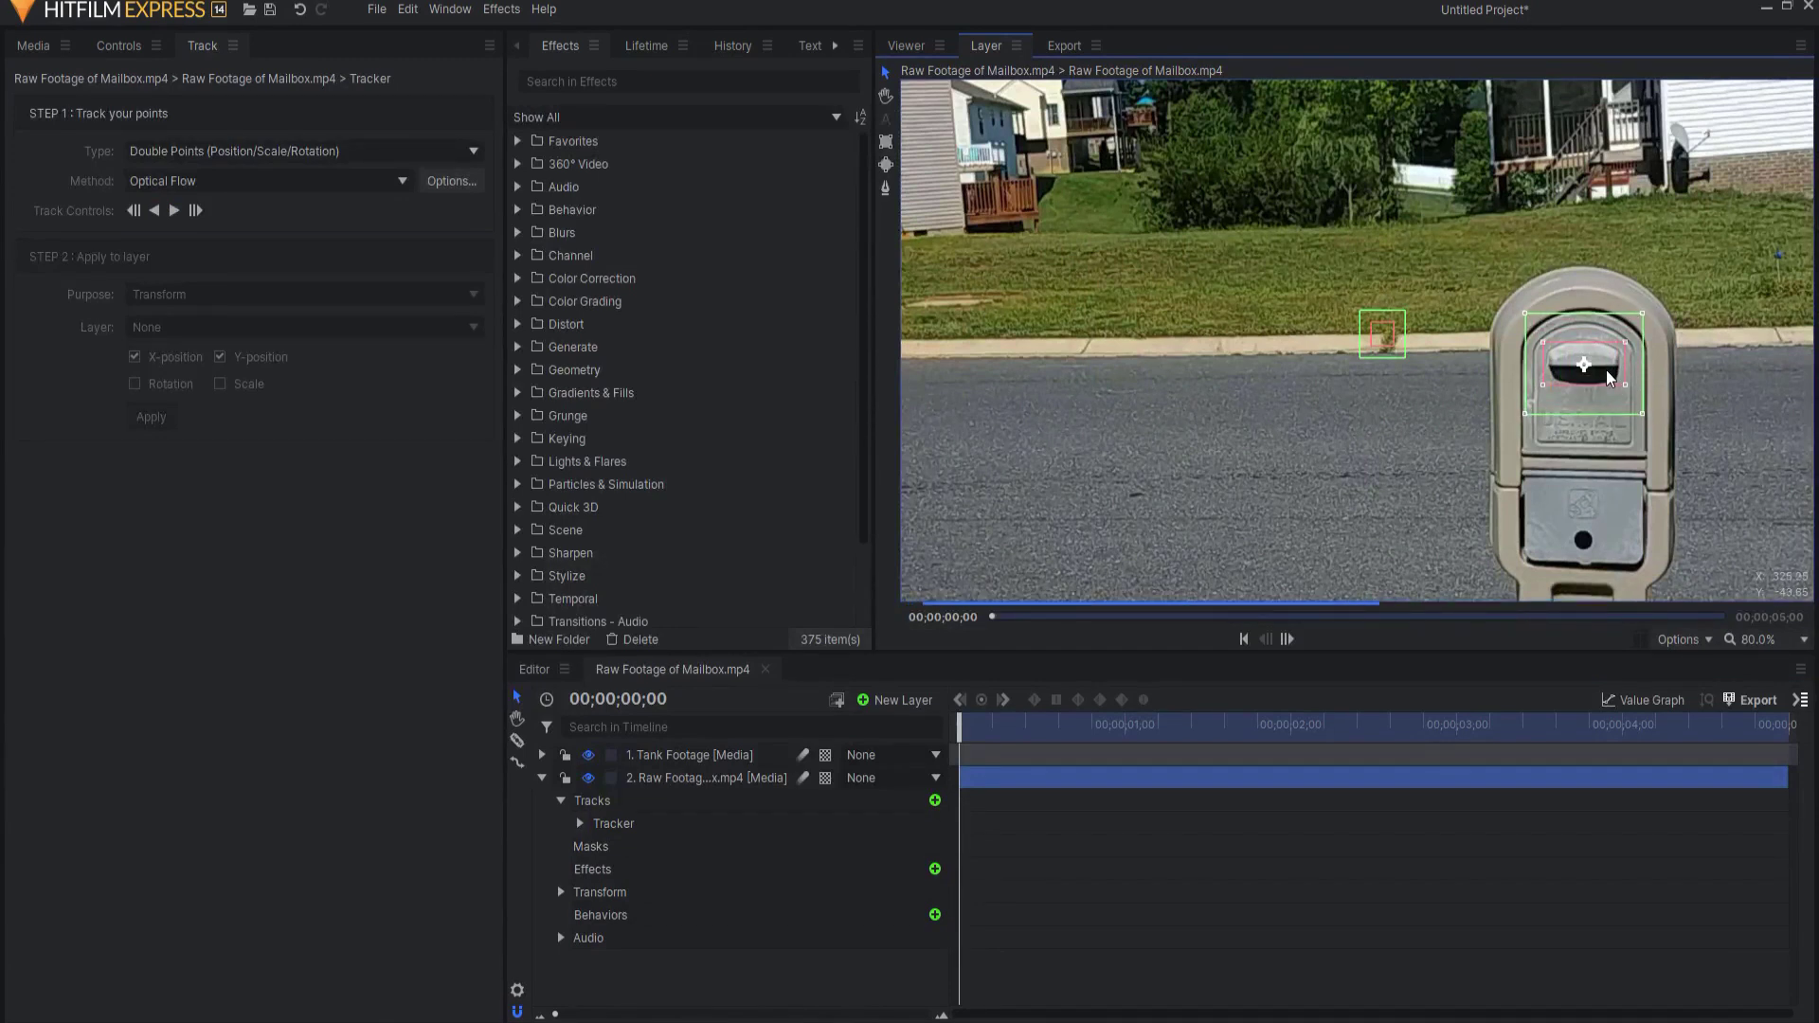
pyautogui.moveTo(1607, 376); pyautogui.dragTo(1608, 376)
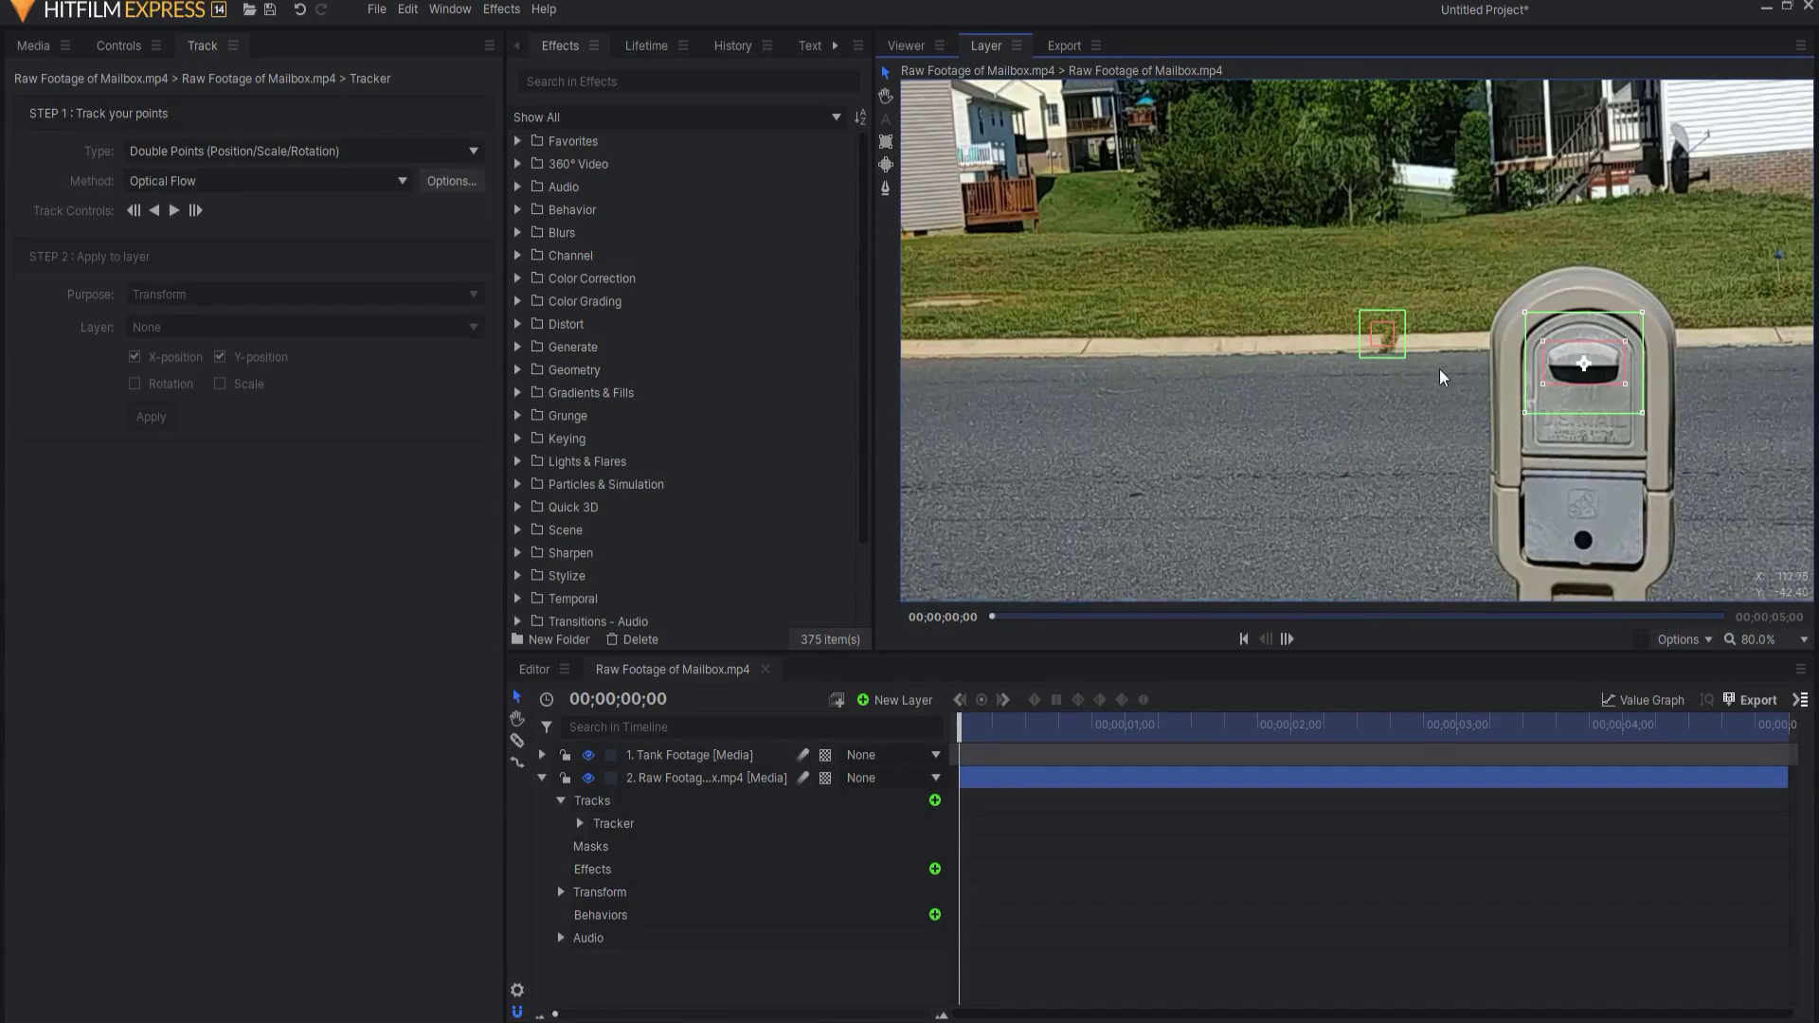
# - Place the other tracking point on the small square detail of the mailbox post and track both points forward through the clip
pyautogui.moveTo(1376, 341); pyautogui.dragTo(1453, 500)
pyautogui.press('h')
pyautogui.moveTo(1717, 533); pyautogui.dragTo(1664, 309)
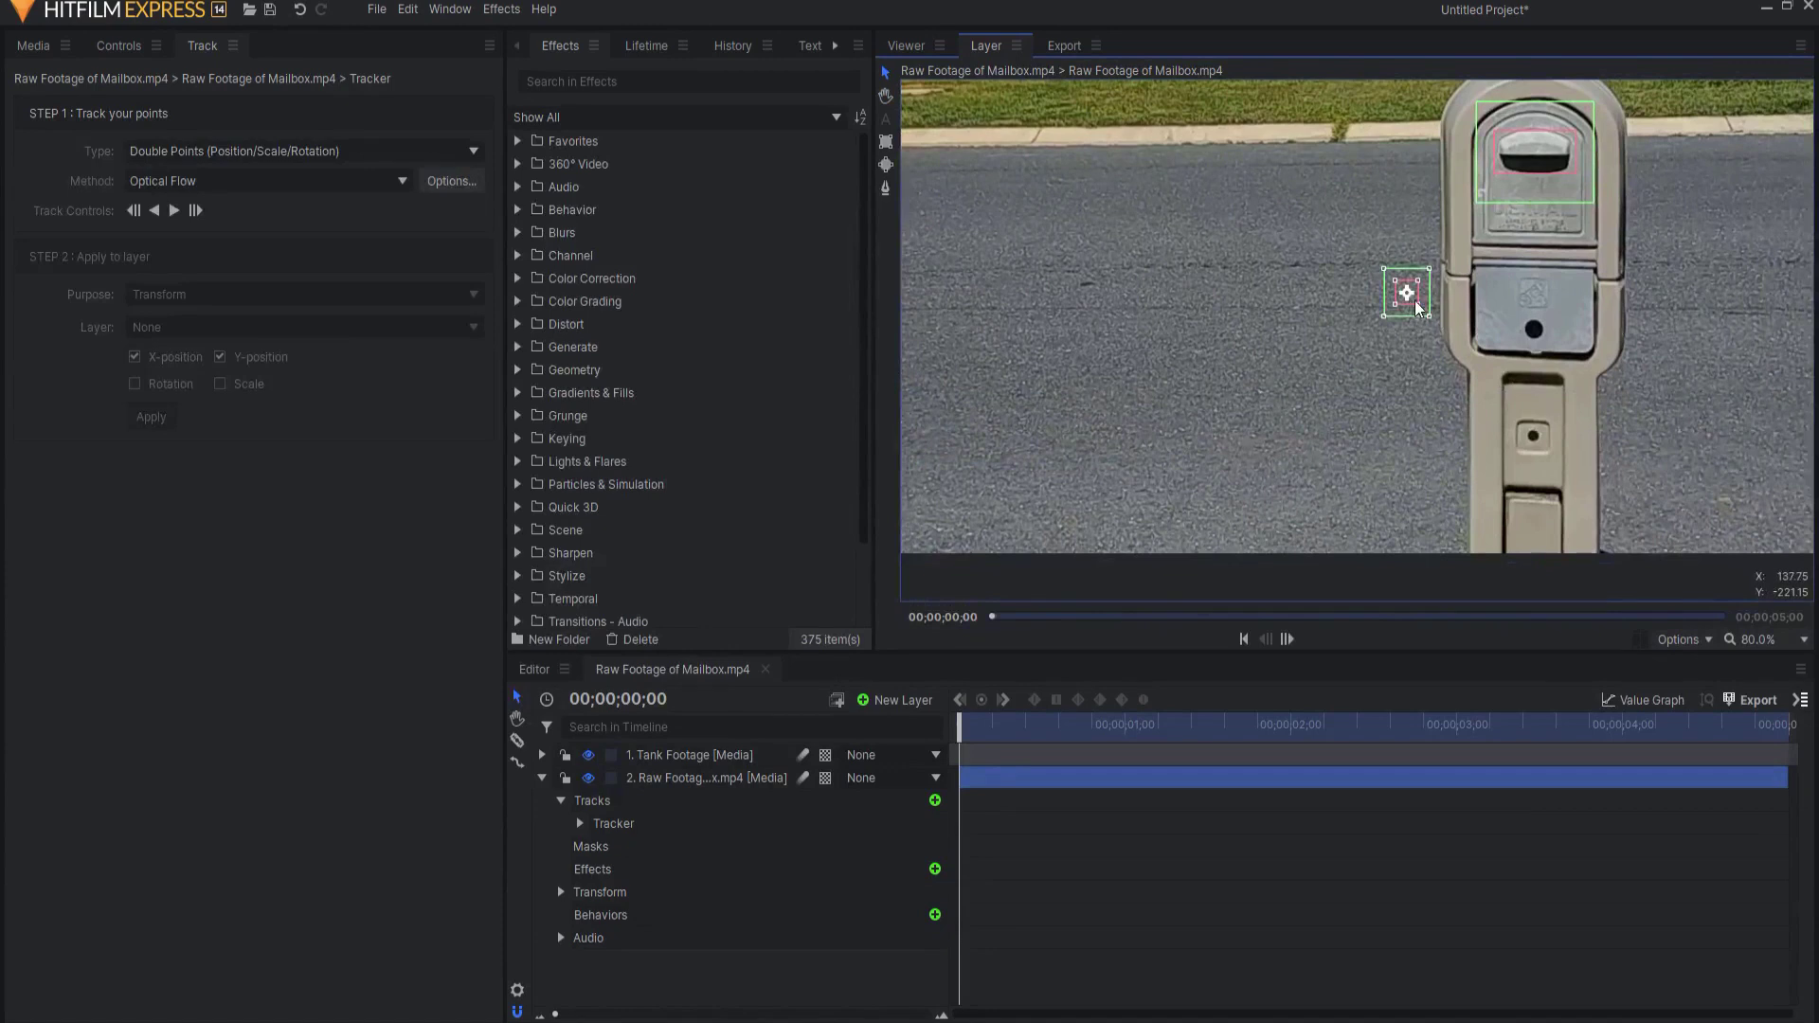
pyautogui.moveTo(1414, 308); pyautogui.dragTo(1541, 450)
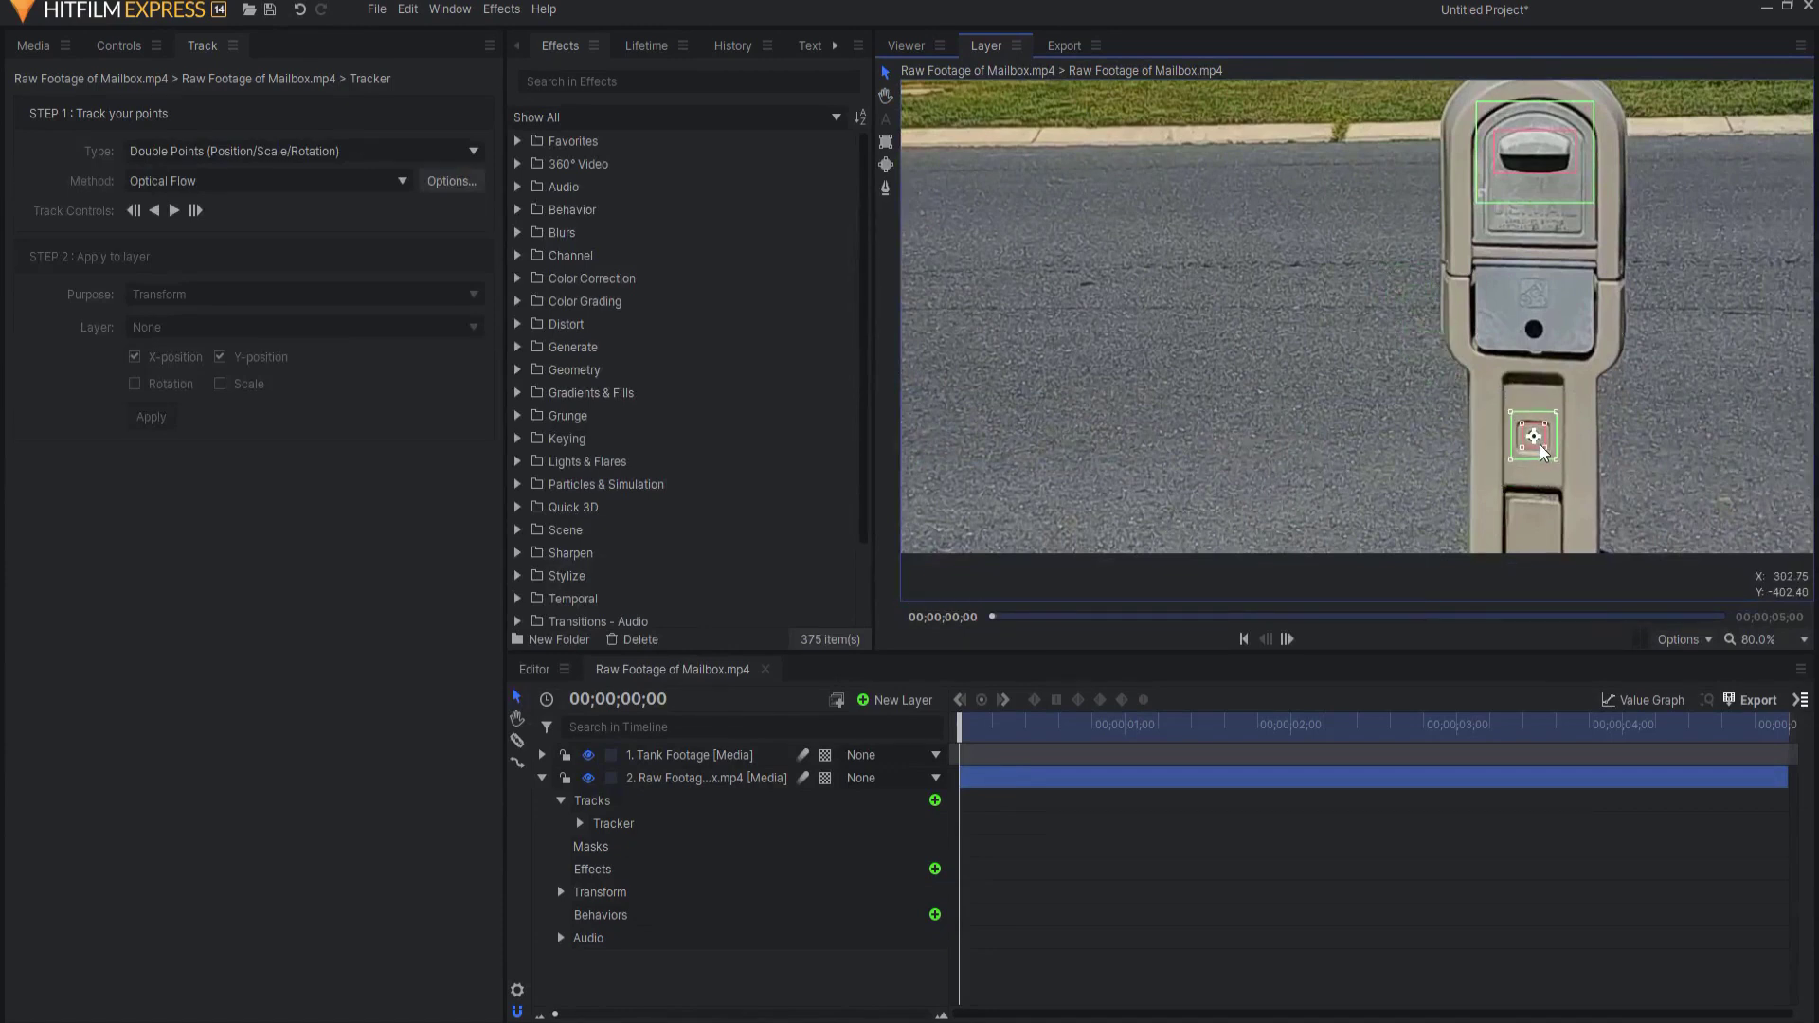
pyautogui.click(174, 212)
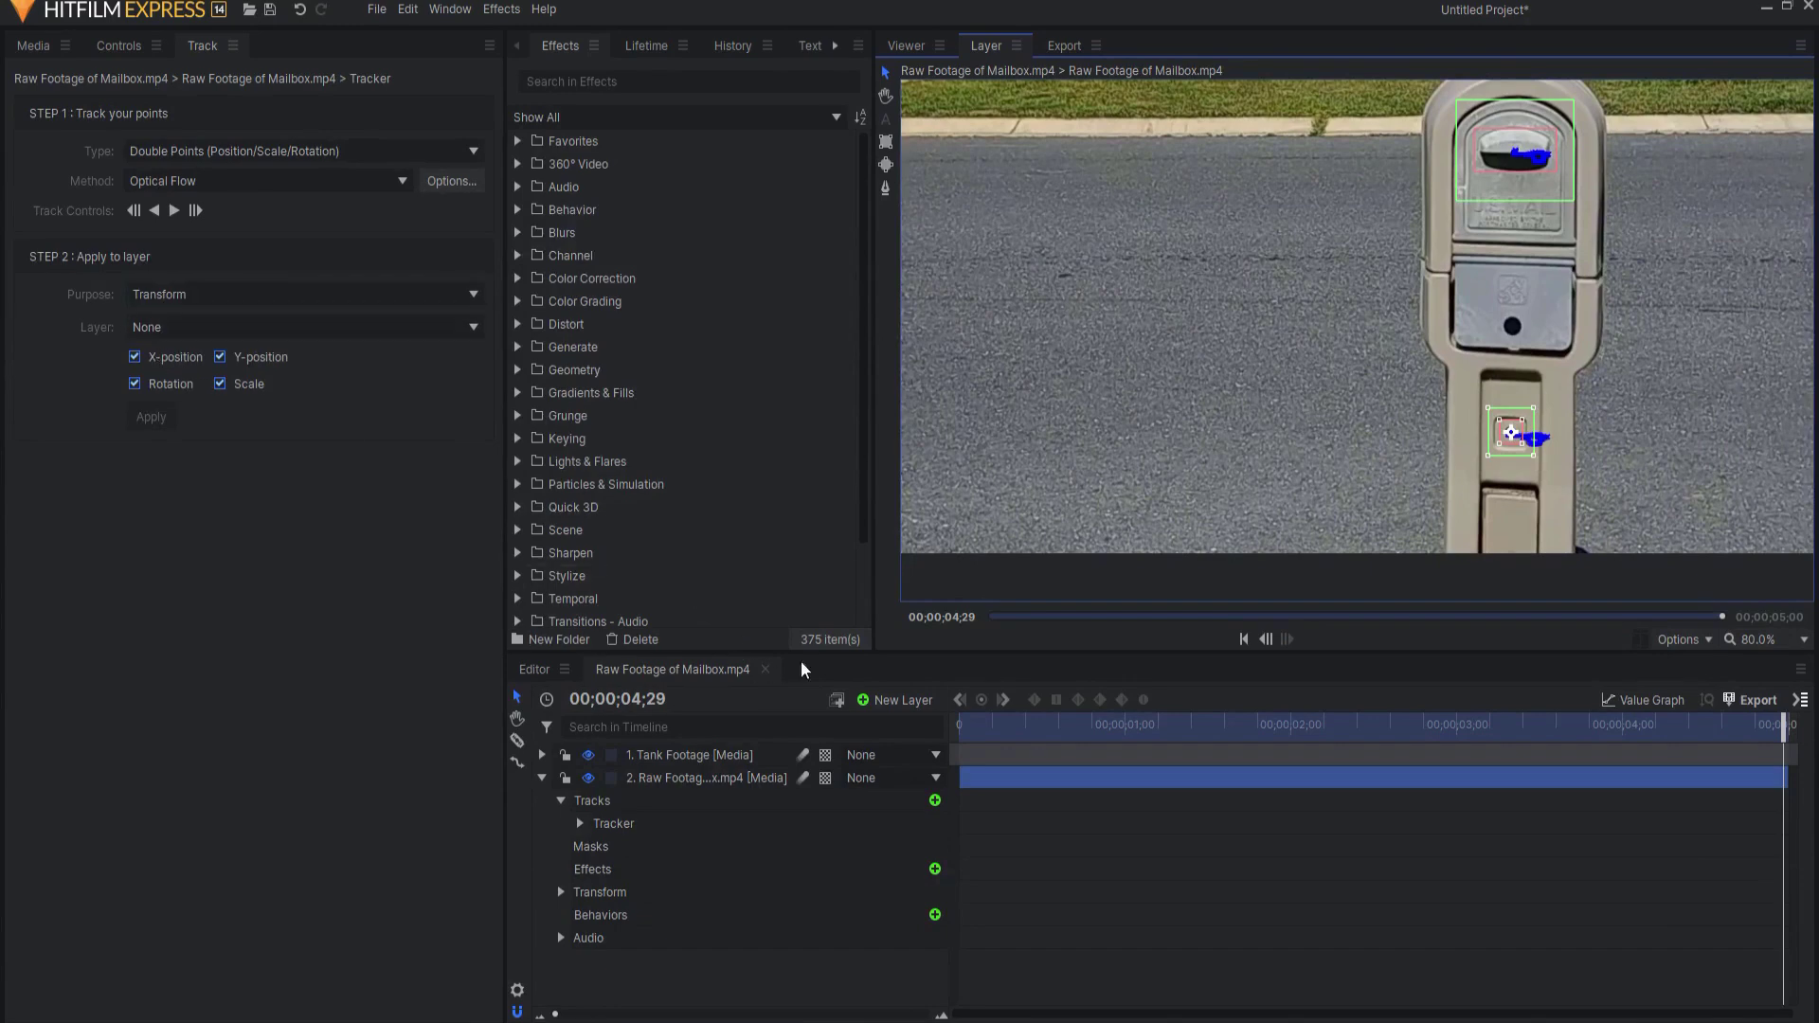
# - Create a new point layer in the composite shot and rename it Track
pyautogui.click(908, 49)
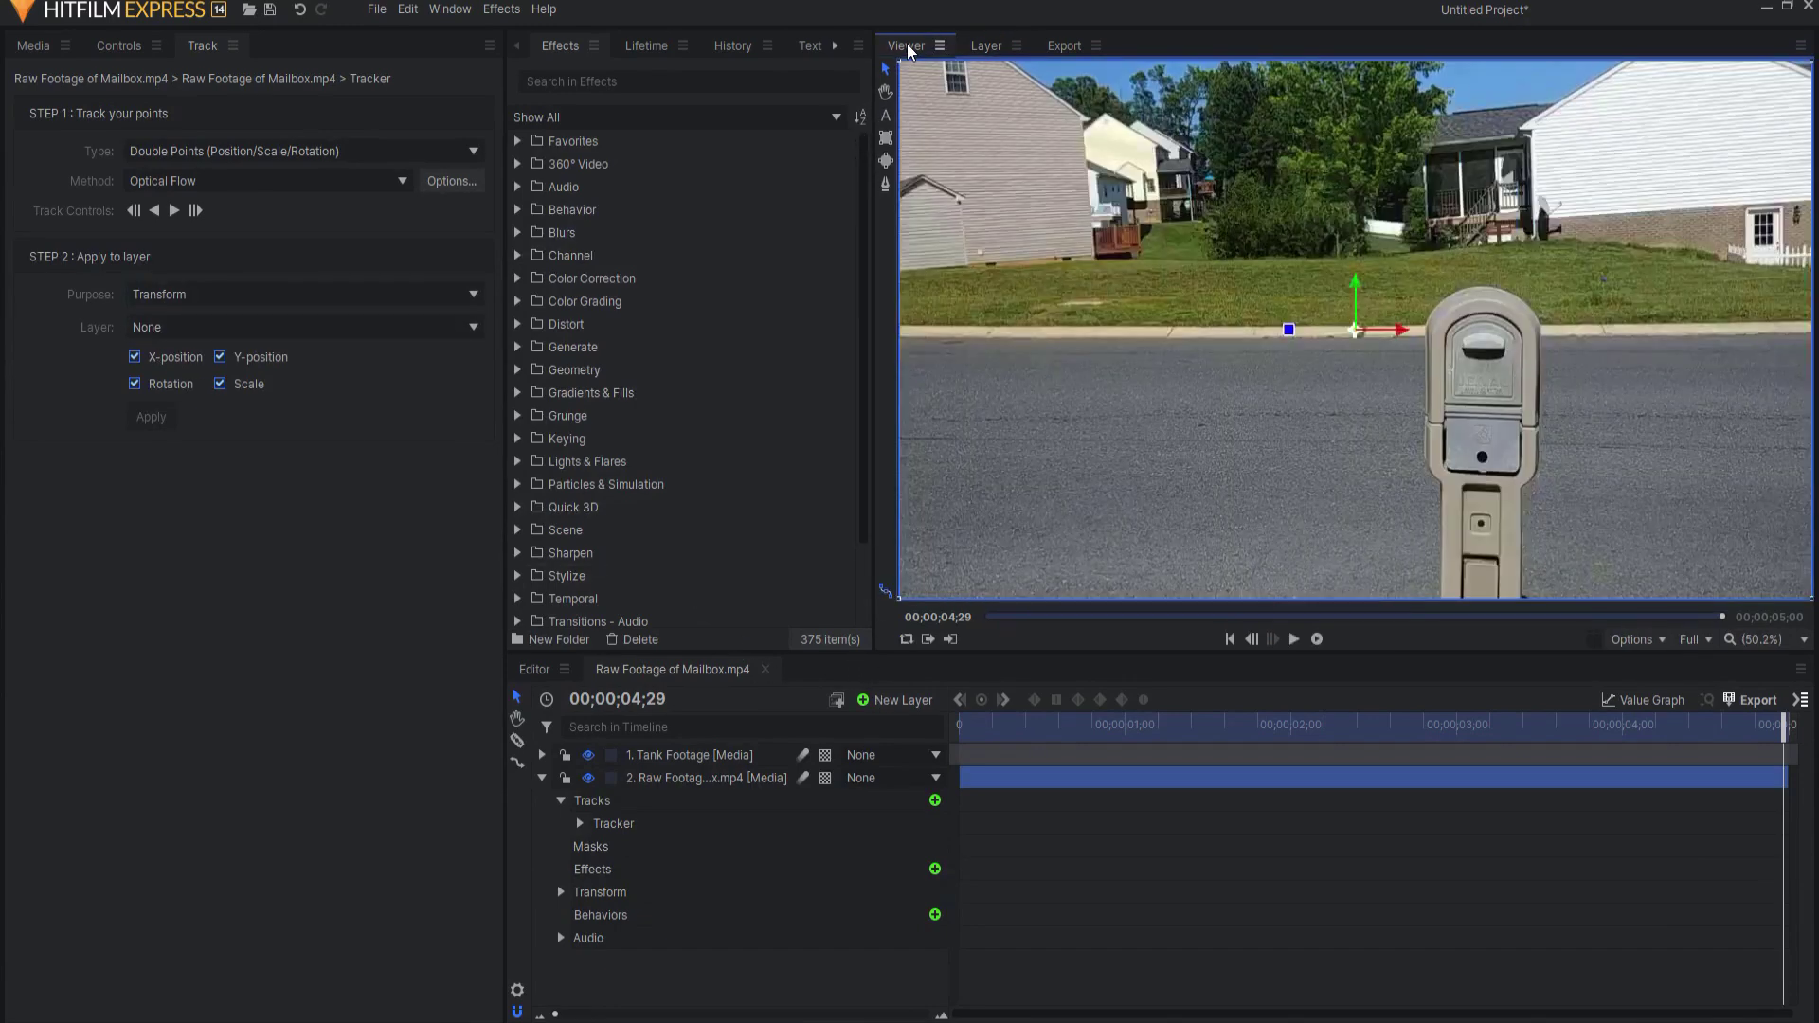
pyautogui.click(890, 711)
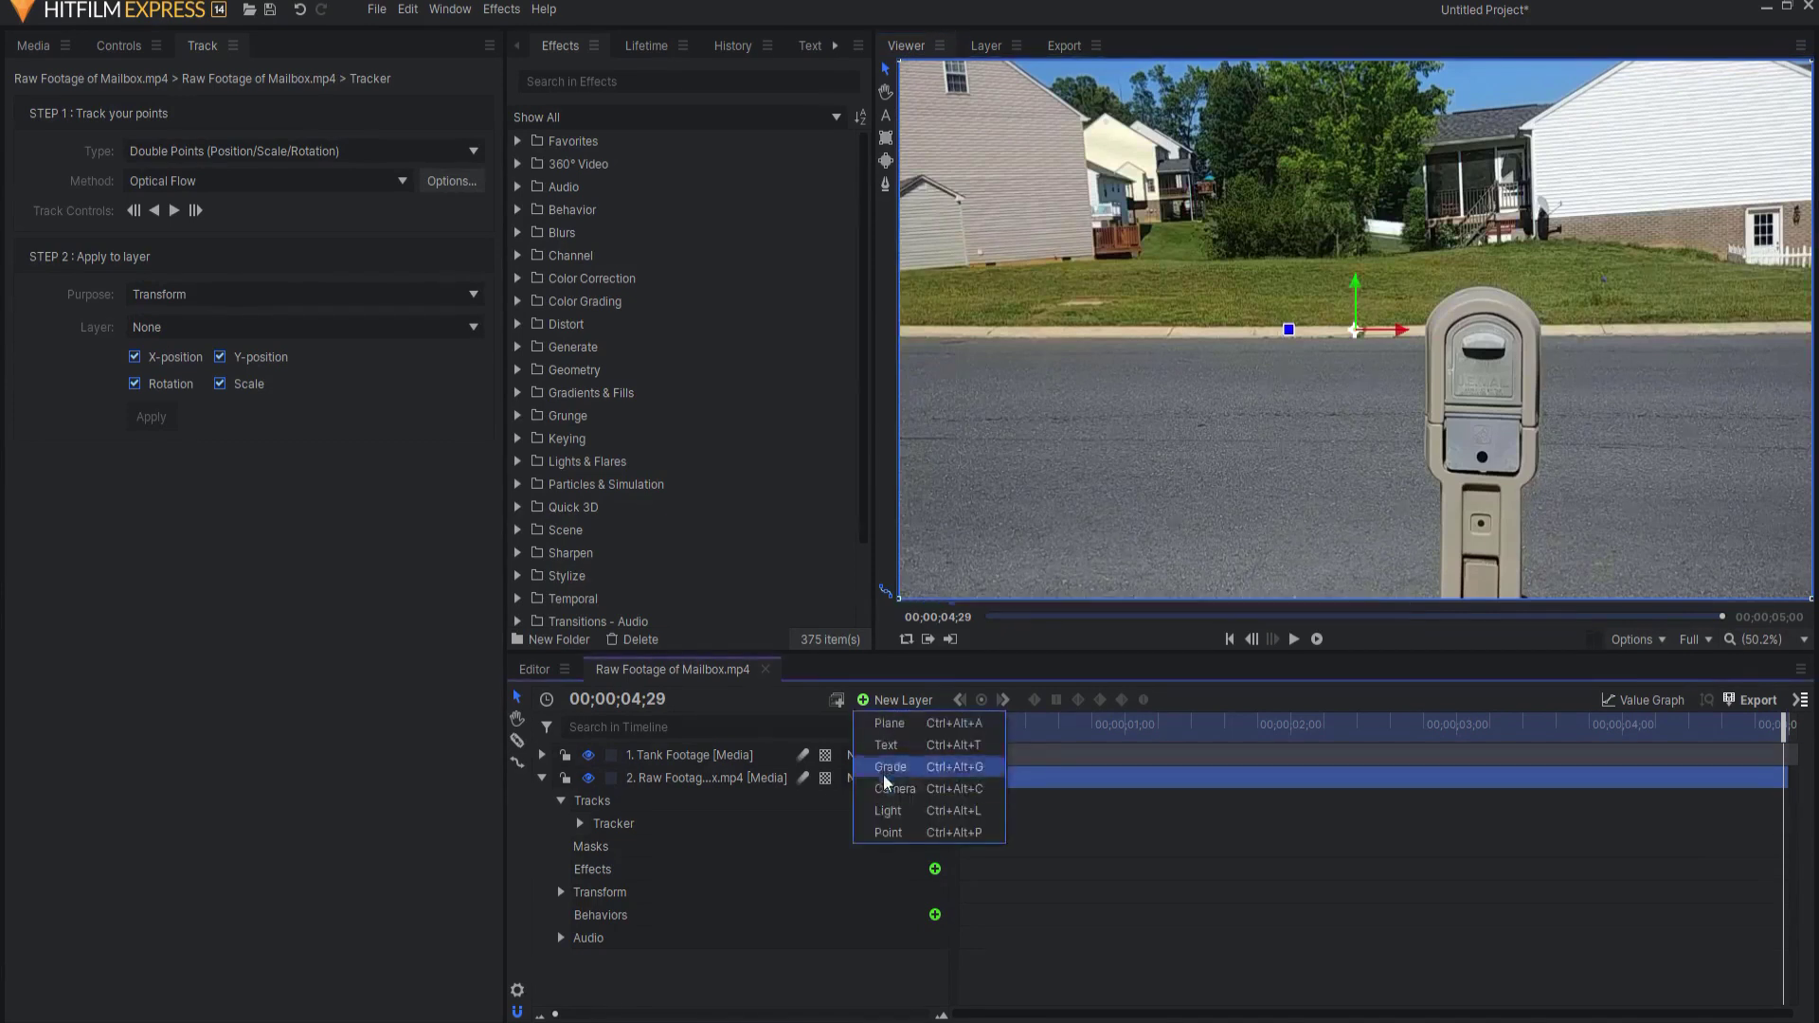
pyautogui.click(888, 842)
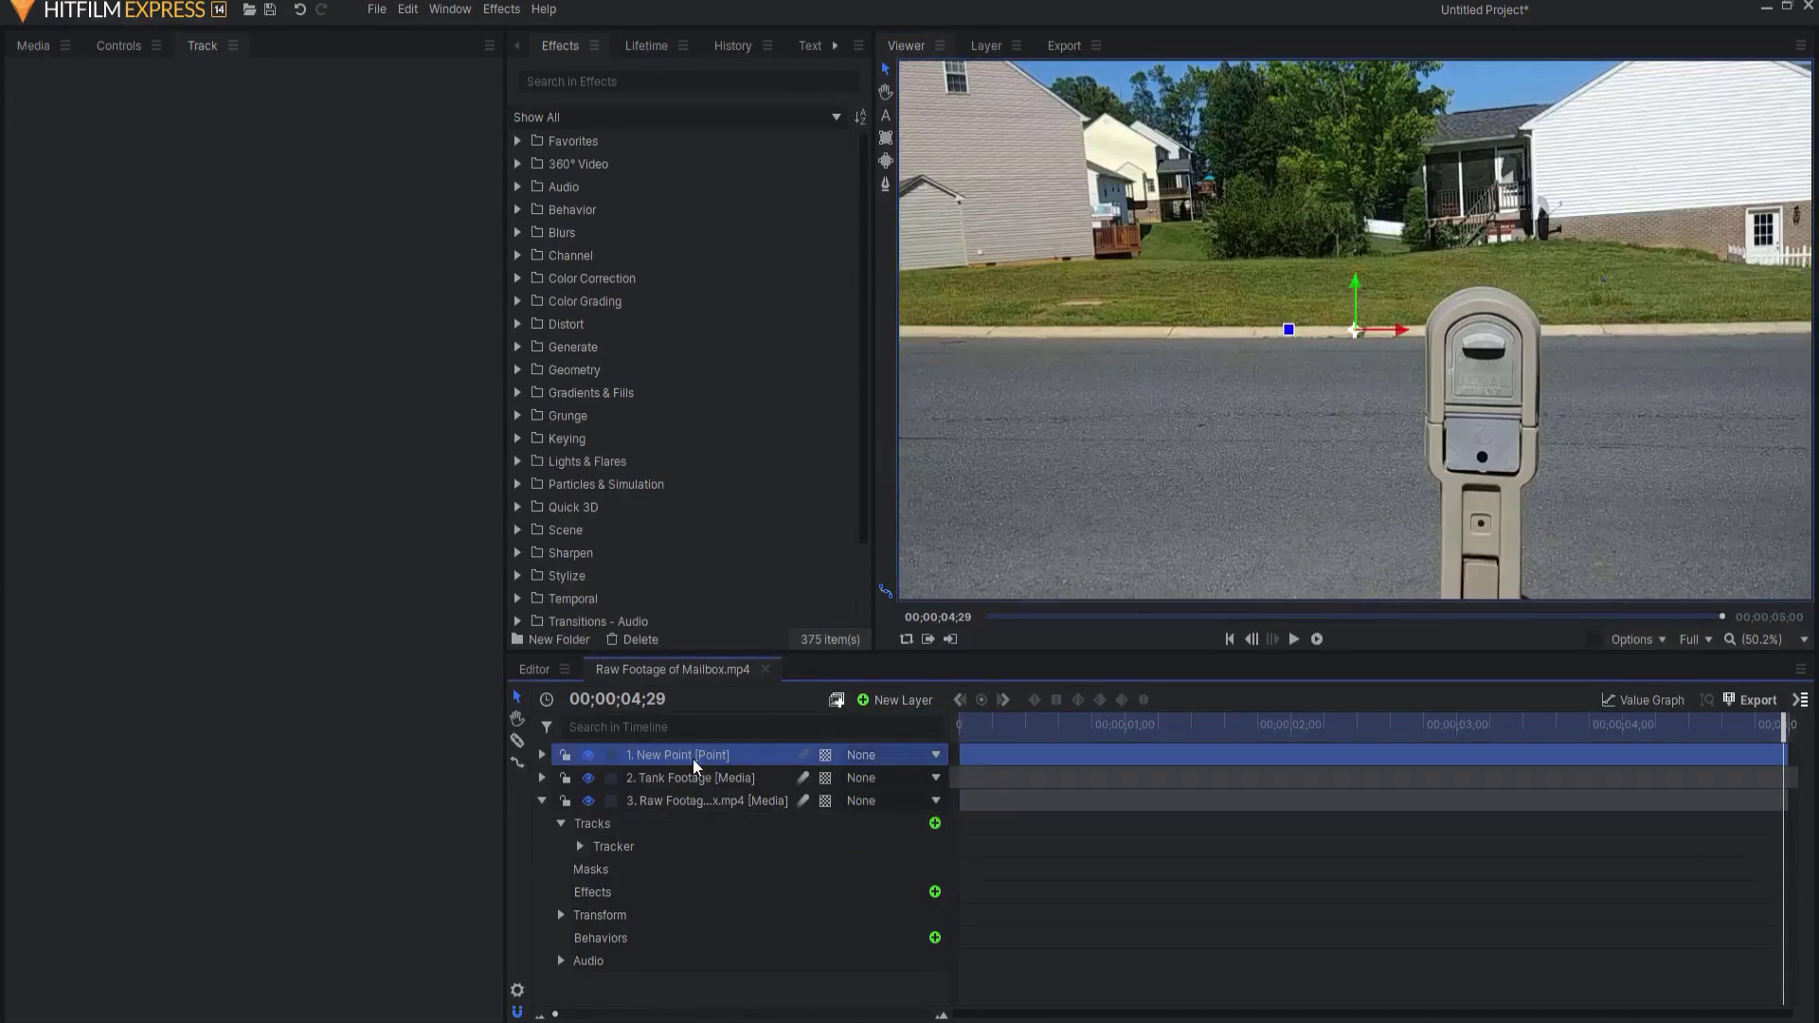
pyautogui.press('F2')
pyautogui.write('Track')
pyautogui.press('Return')
# - Apply the tracker's X/Y position, rotation and scale data to the Track point layer as Transform, and collapse the mailbox footage layer
pyautogui.click(630, 844)
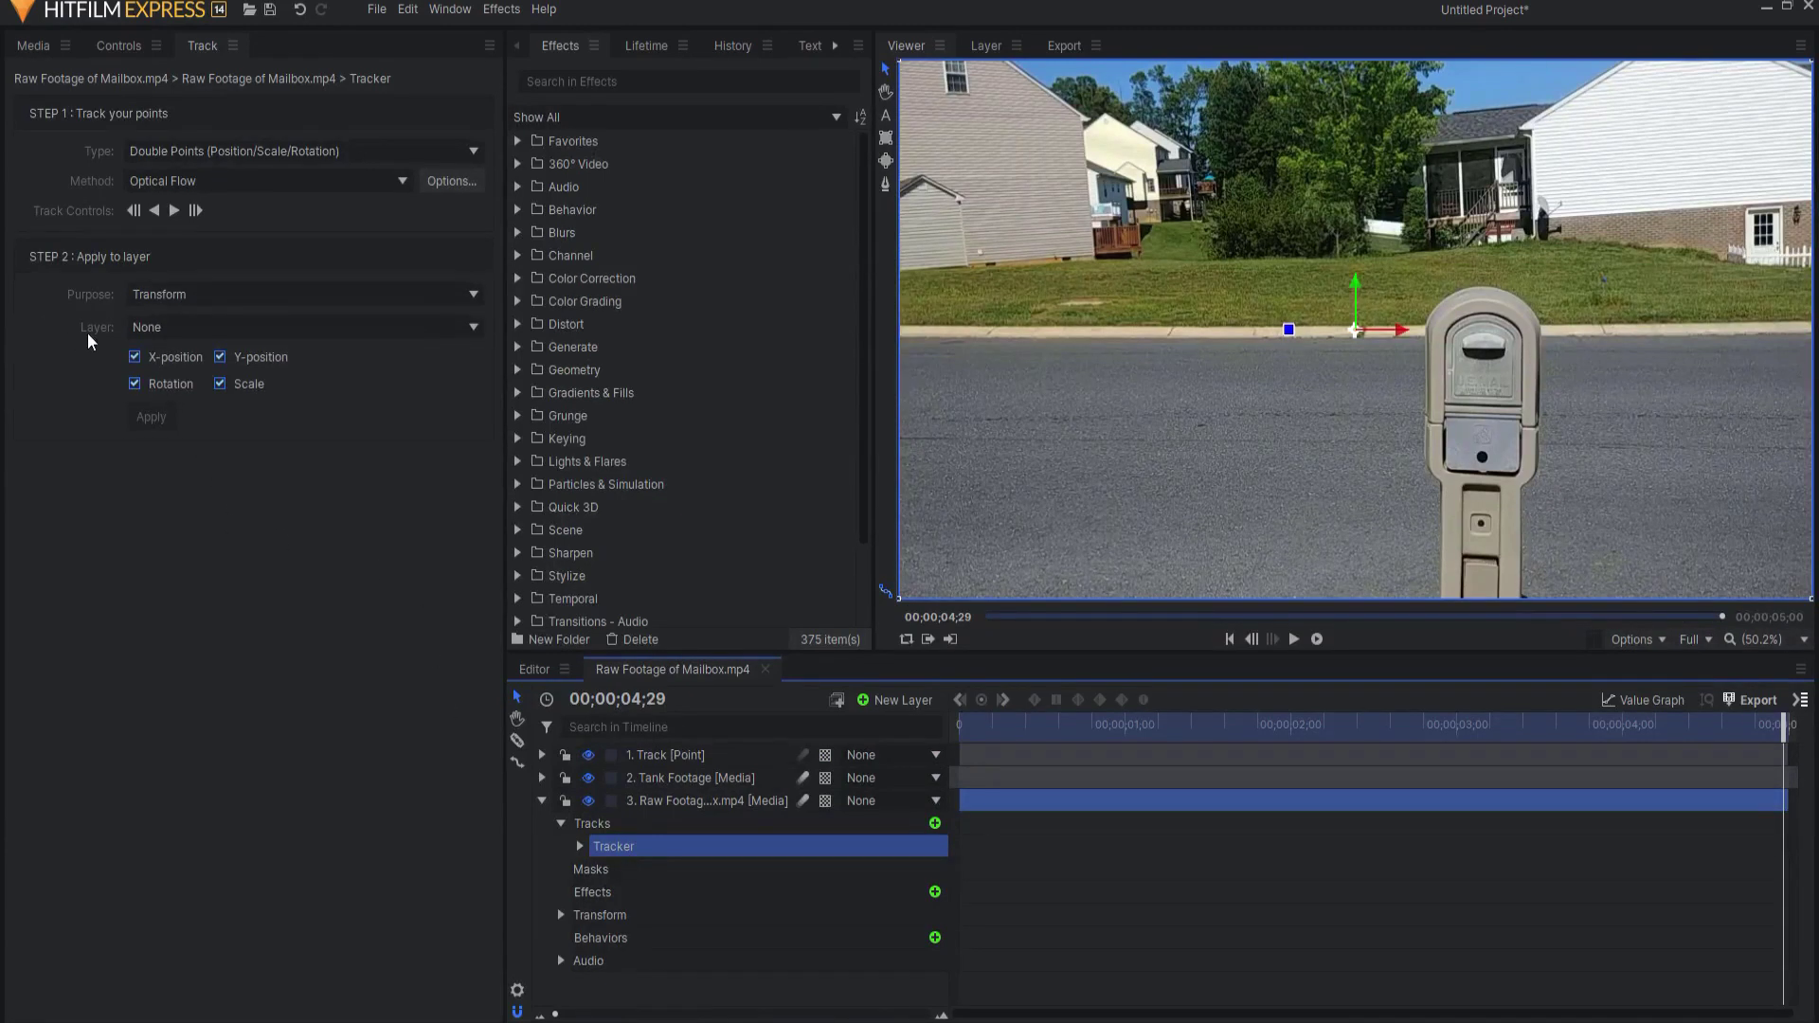
pyautogui.click(155, 329)
pyautogui.click(168, 382)
pyautogui.click(153, 418)
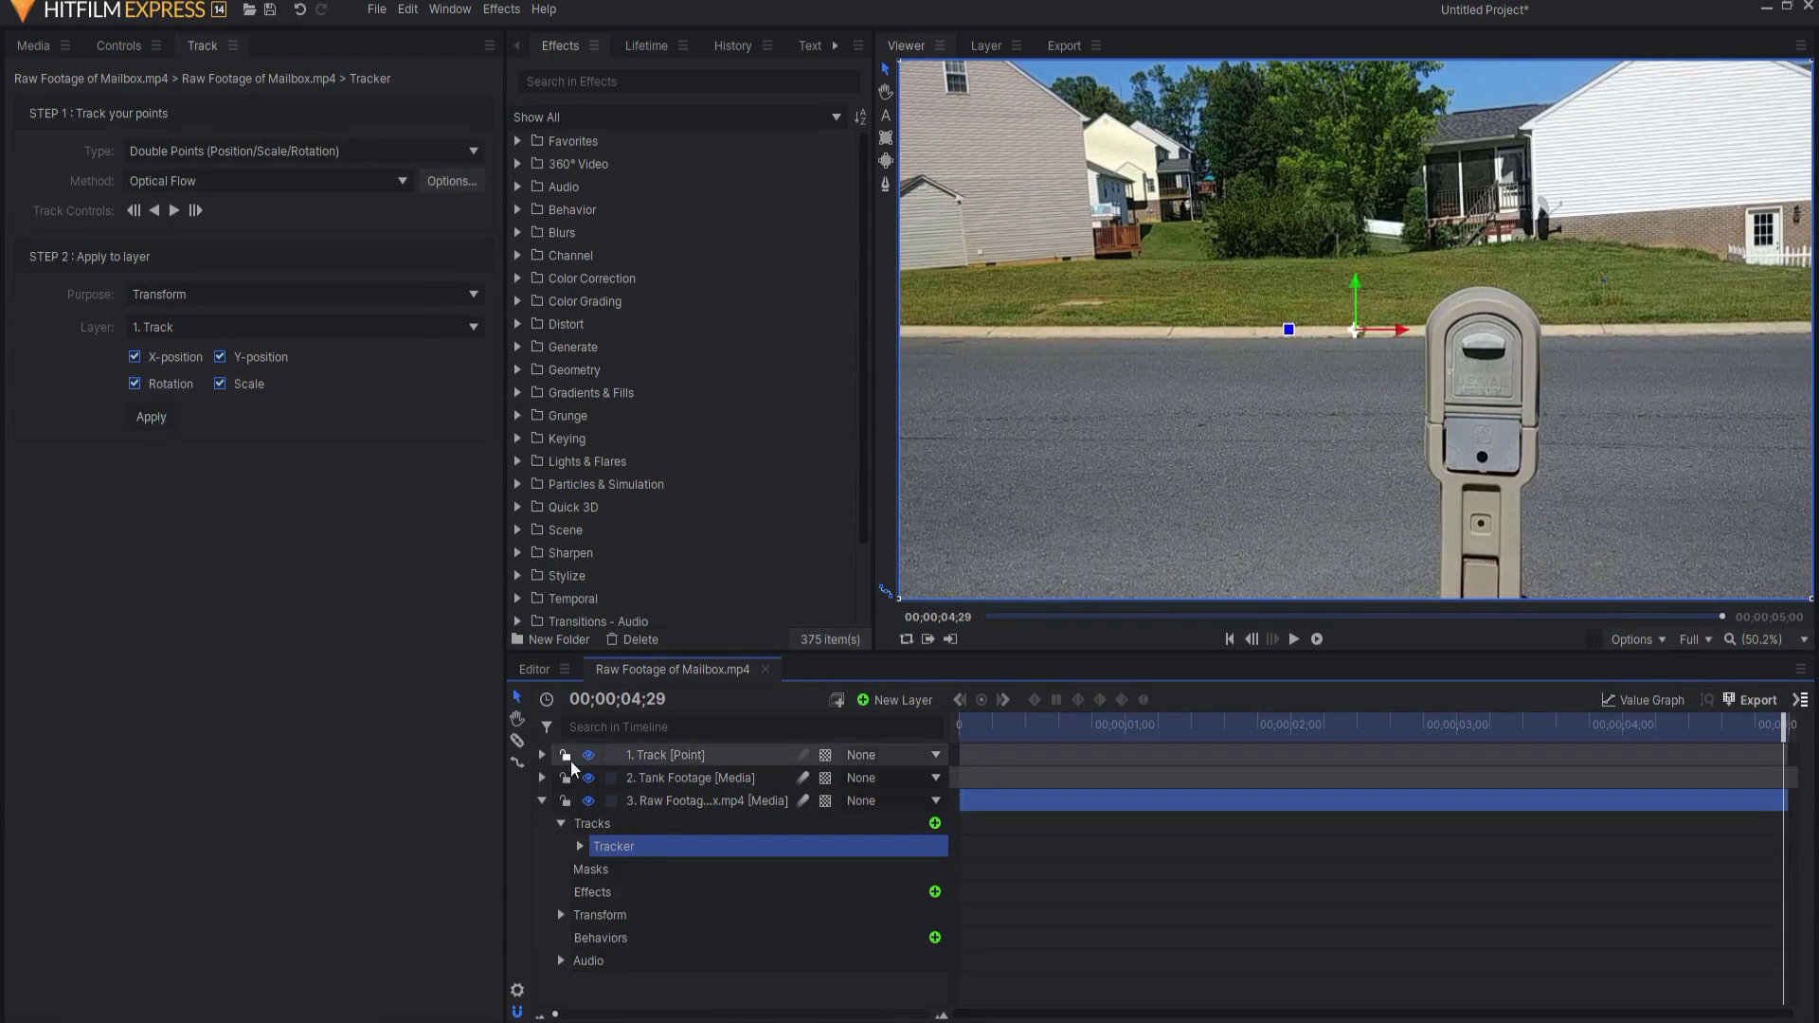
pyautogui.click(627, 763)
pyautogui.click(541, 800)
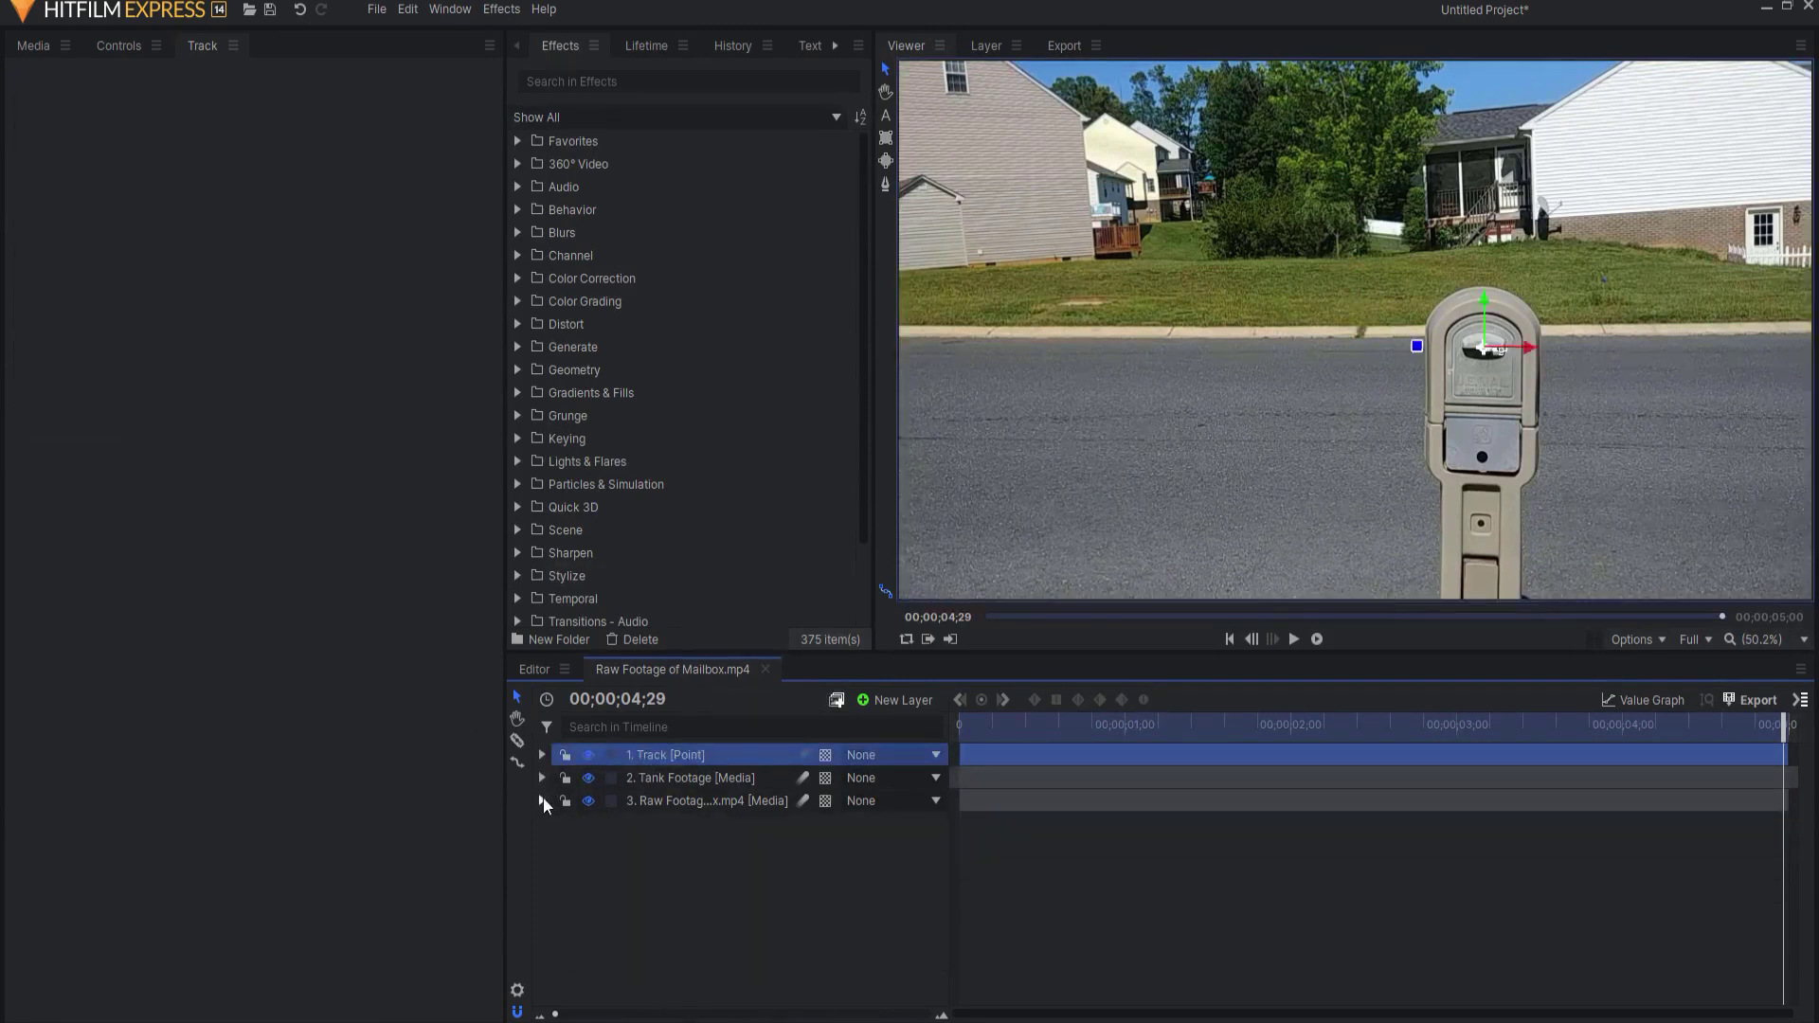
# - Play the composite from the start to check the track, hide the Tank Footage layer, and return to the first frame
pyautogui.click(1228, 640)
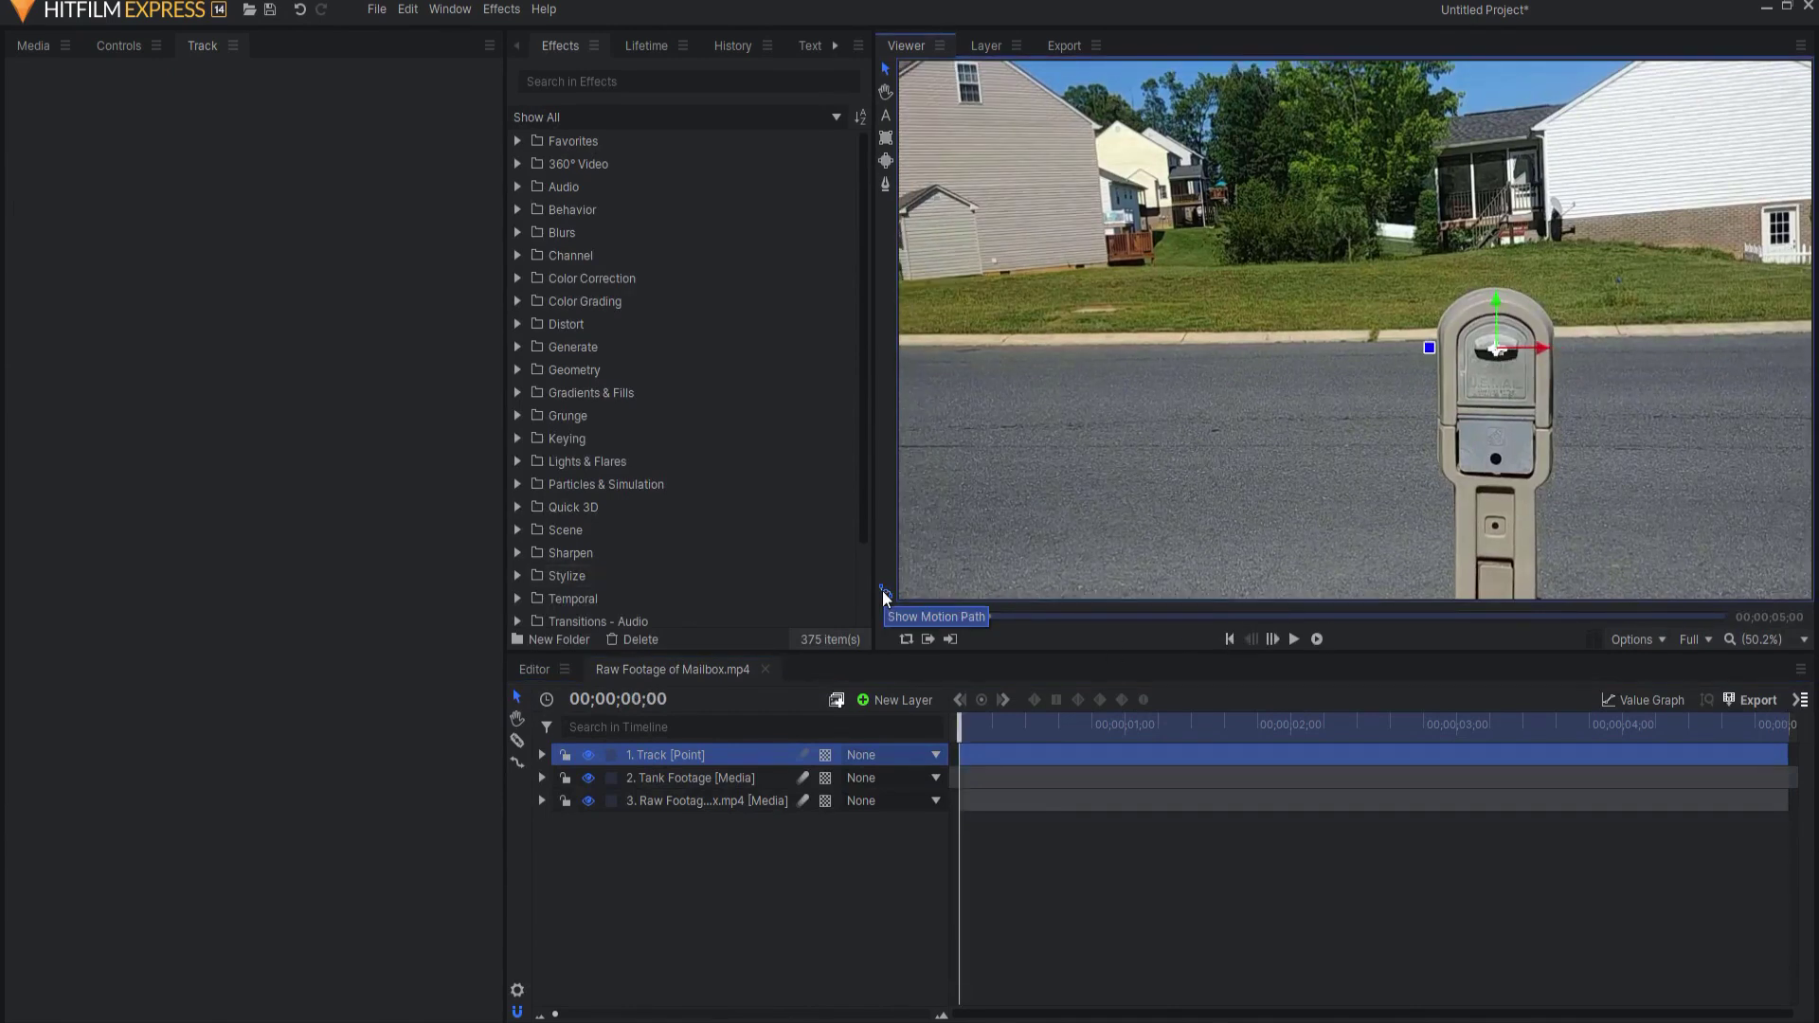
pyautogui.click(1294, 640)
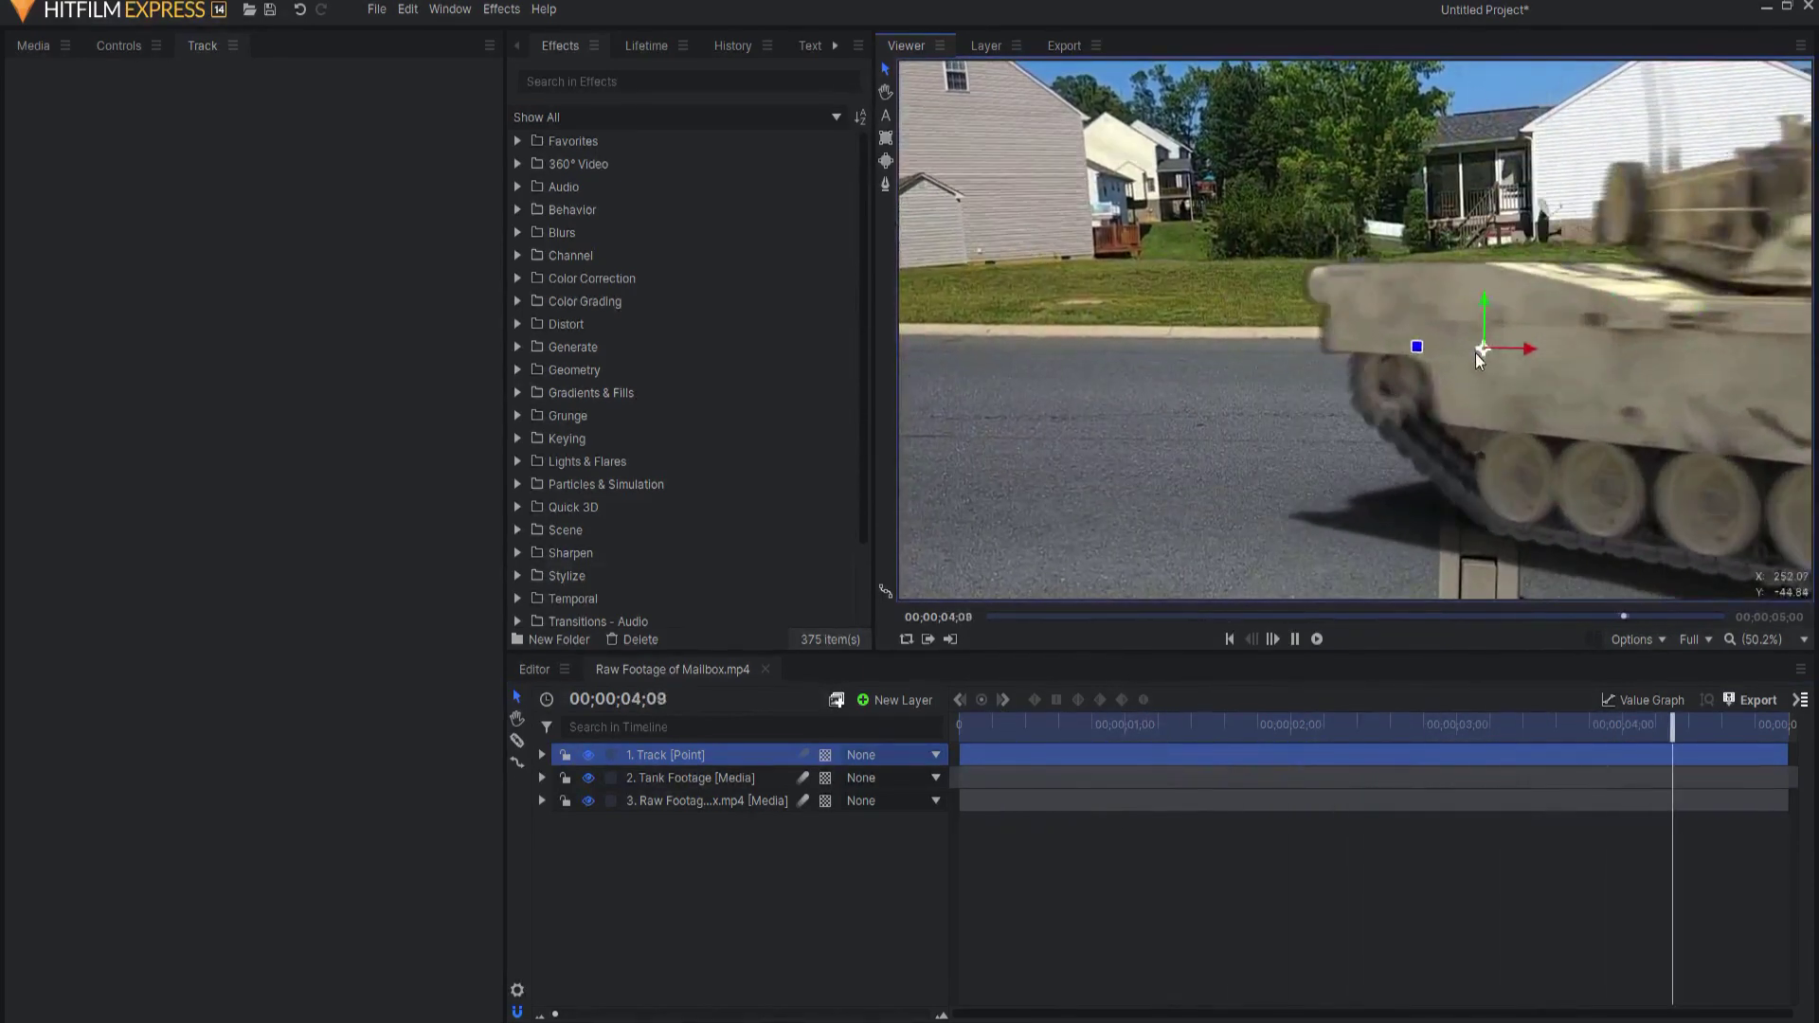
pyautogui.click(588, 779)
pyautogui.click(1230, 639)
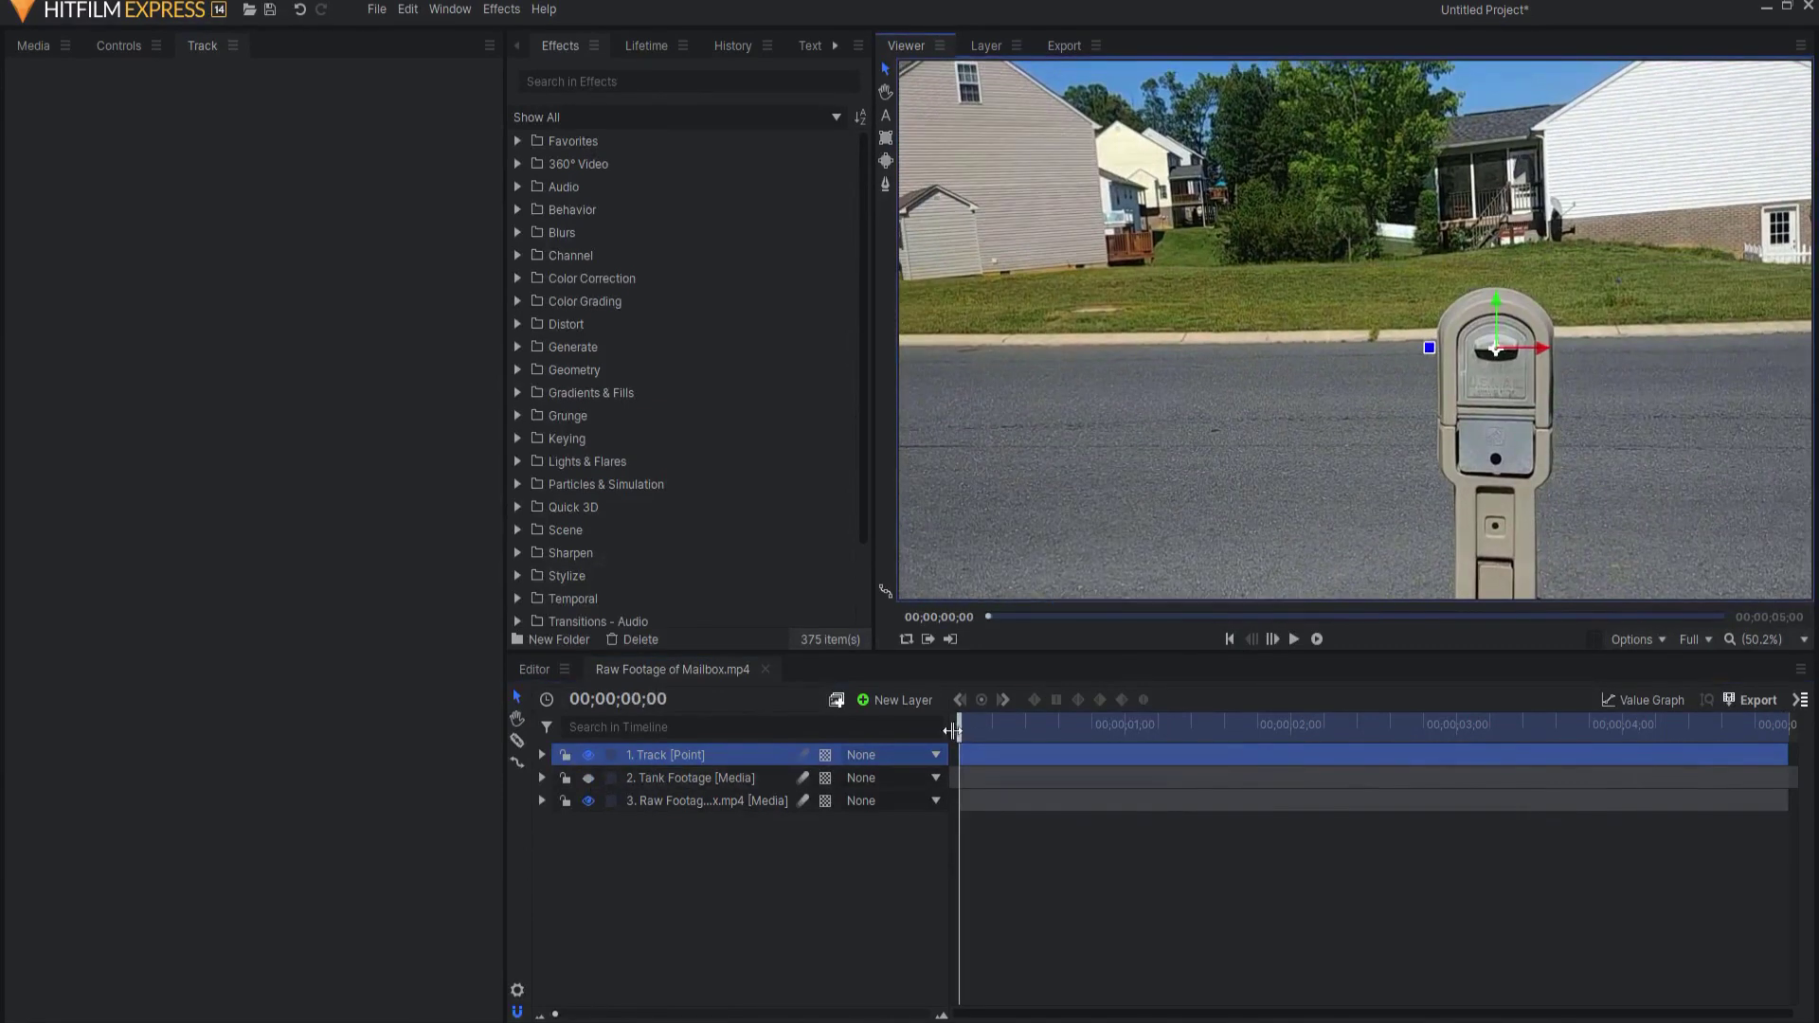
pyautogui.moveTo(961, 725)
pyautogui.mouseDown()
pyautogui.moveTo(1510, 727)
pyautogui.moveTo(960, 727)
pyautogui.mouseUp()
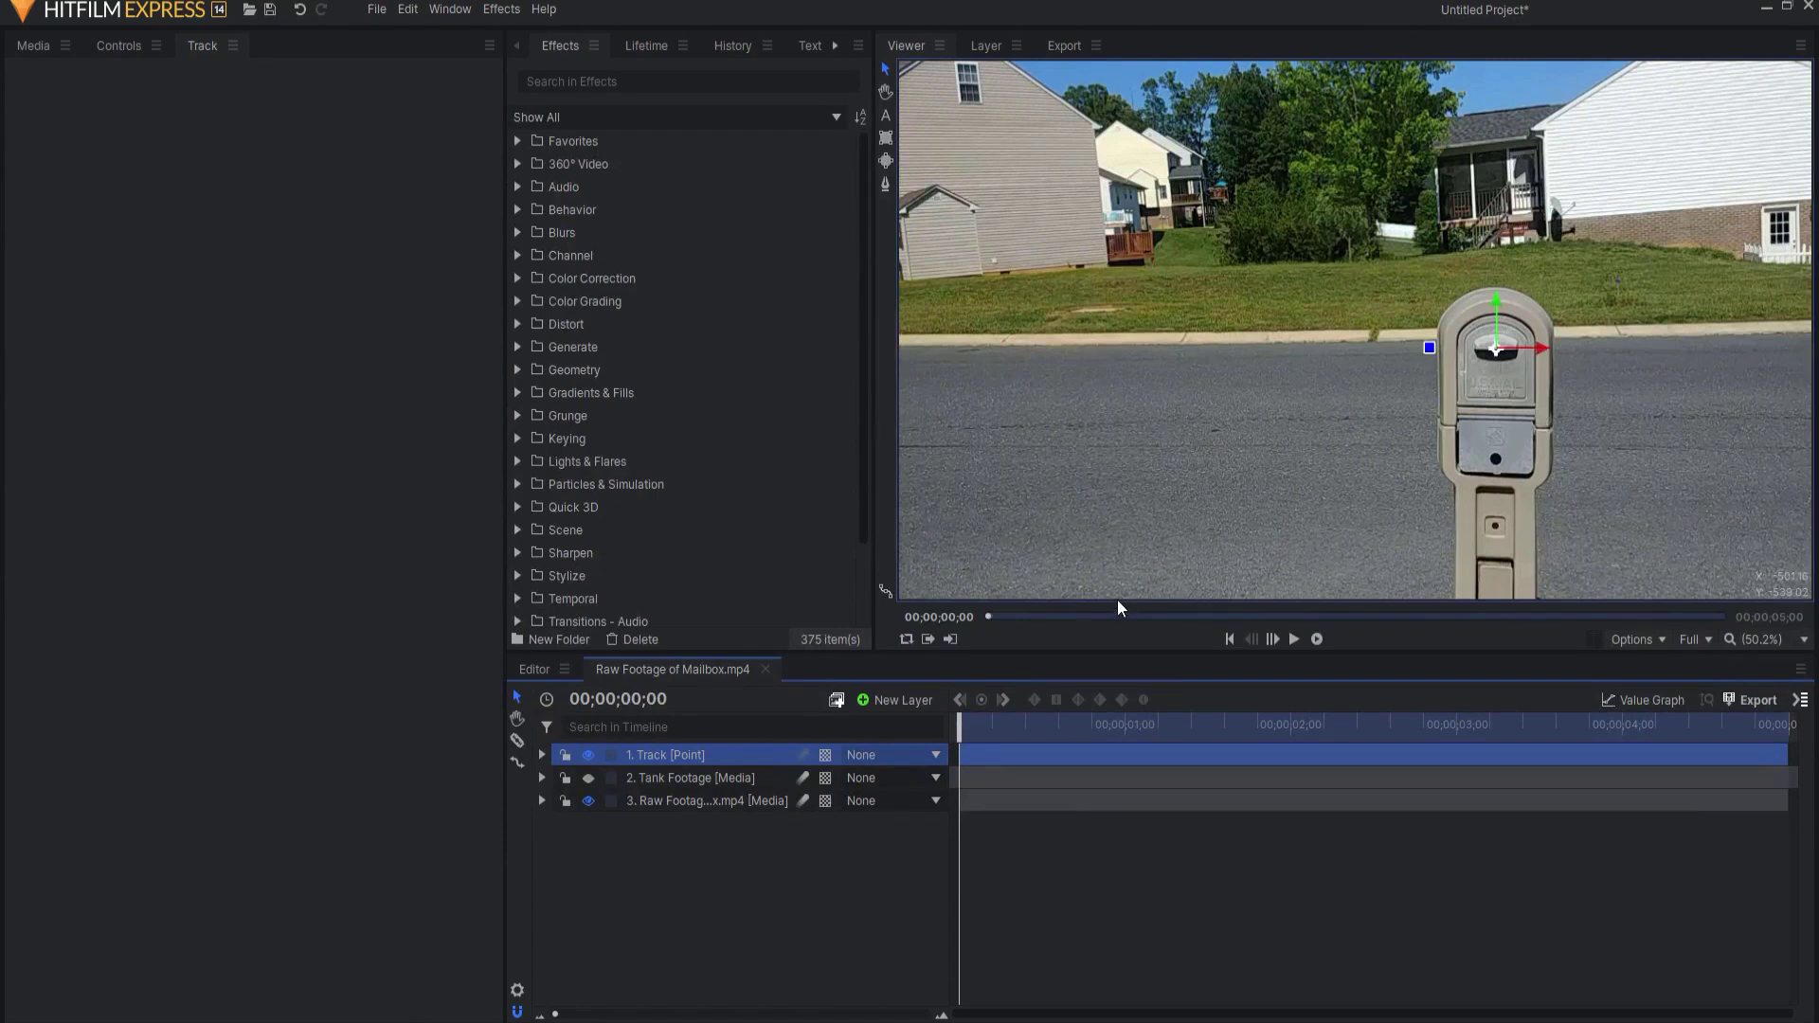
# - Create a new white plane layer measuring 1920 by 1080 in the composite shot
pyautogui.click(908, 701)
pyautogui.click(900, 714)
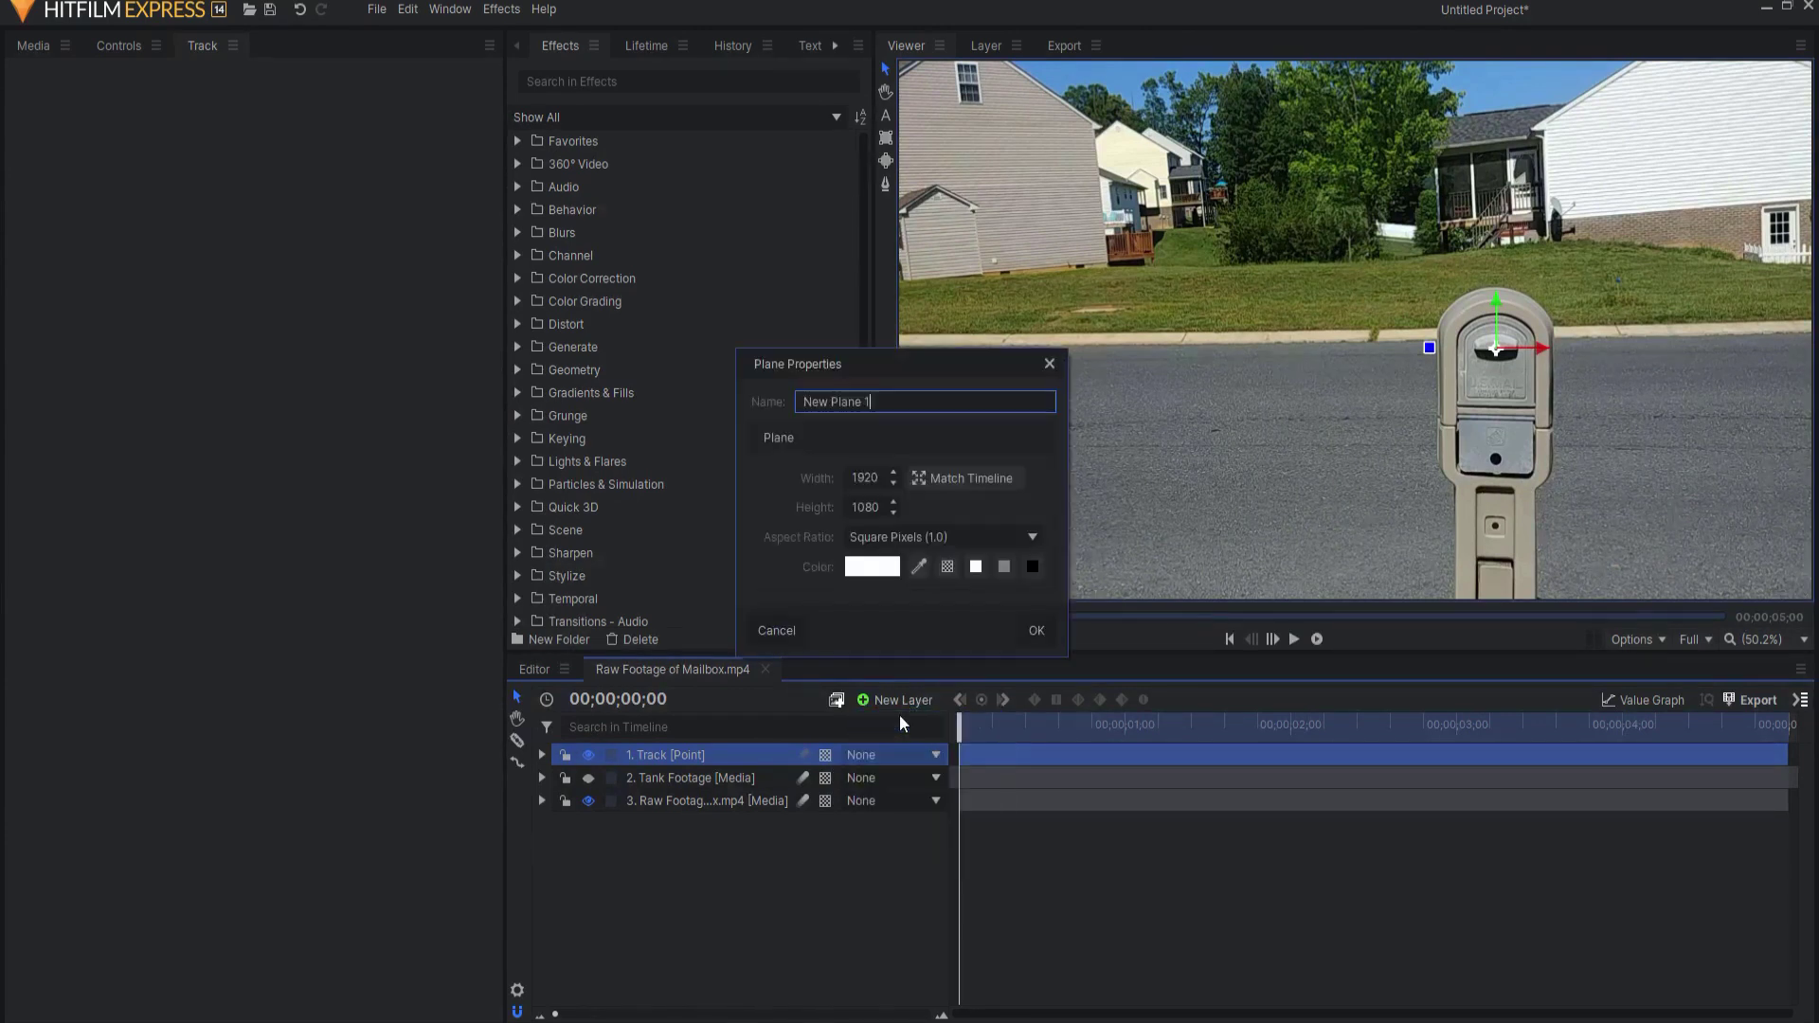
pyautogui.click(873, 569)
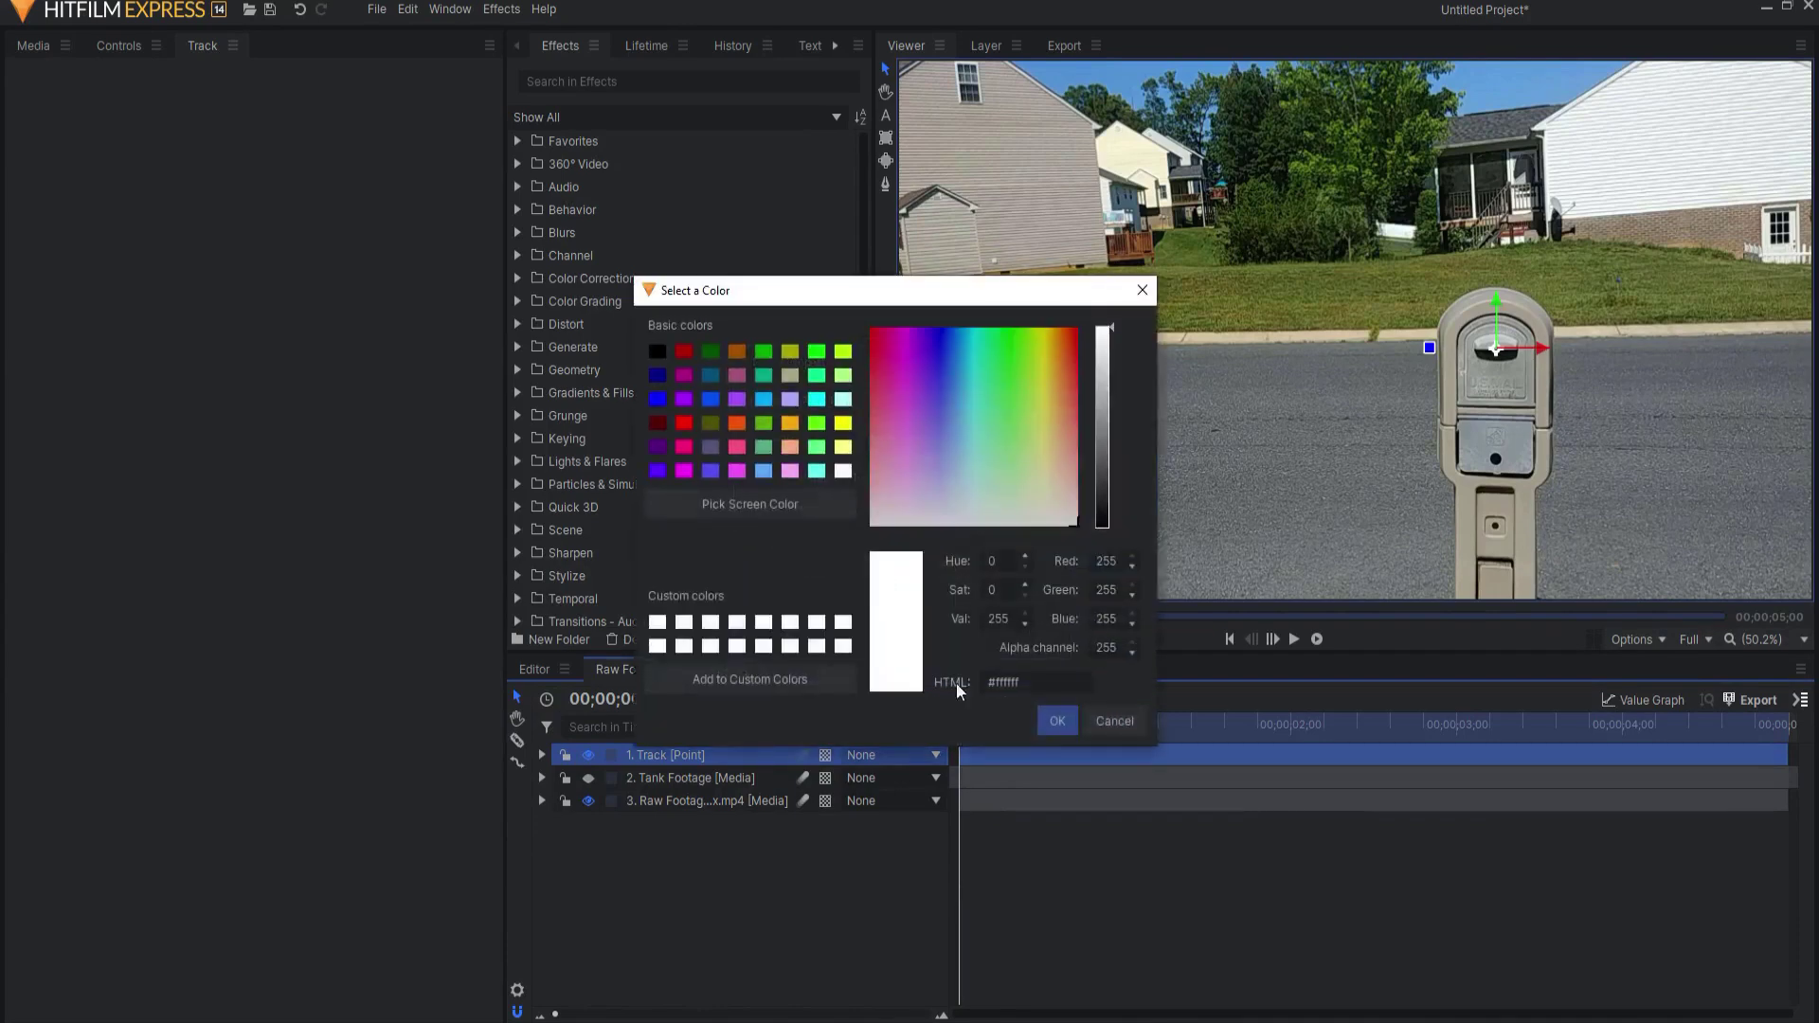
pyautogui.click(1058, 722)
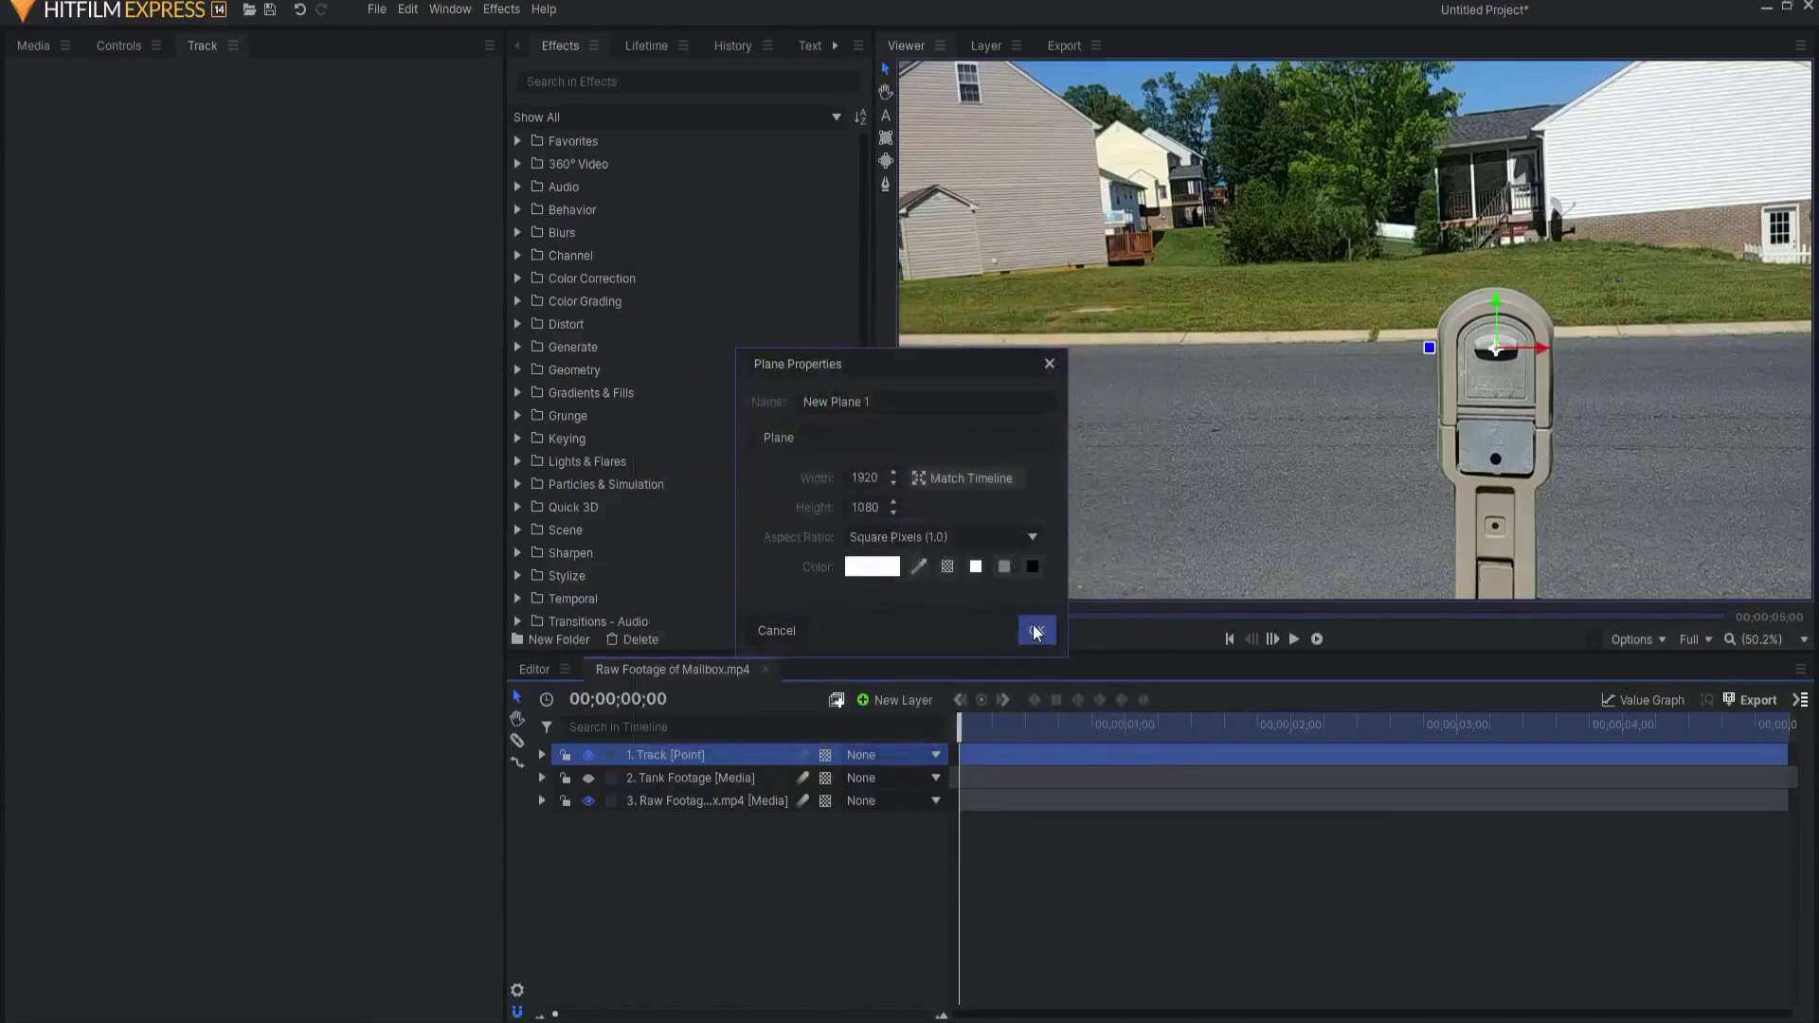
pyautogui.click(1036, 631)
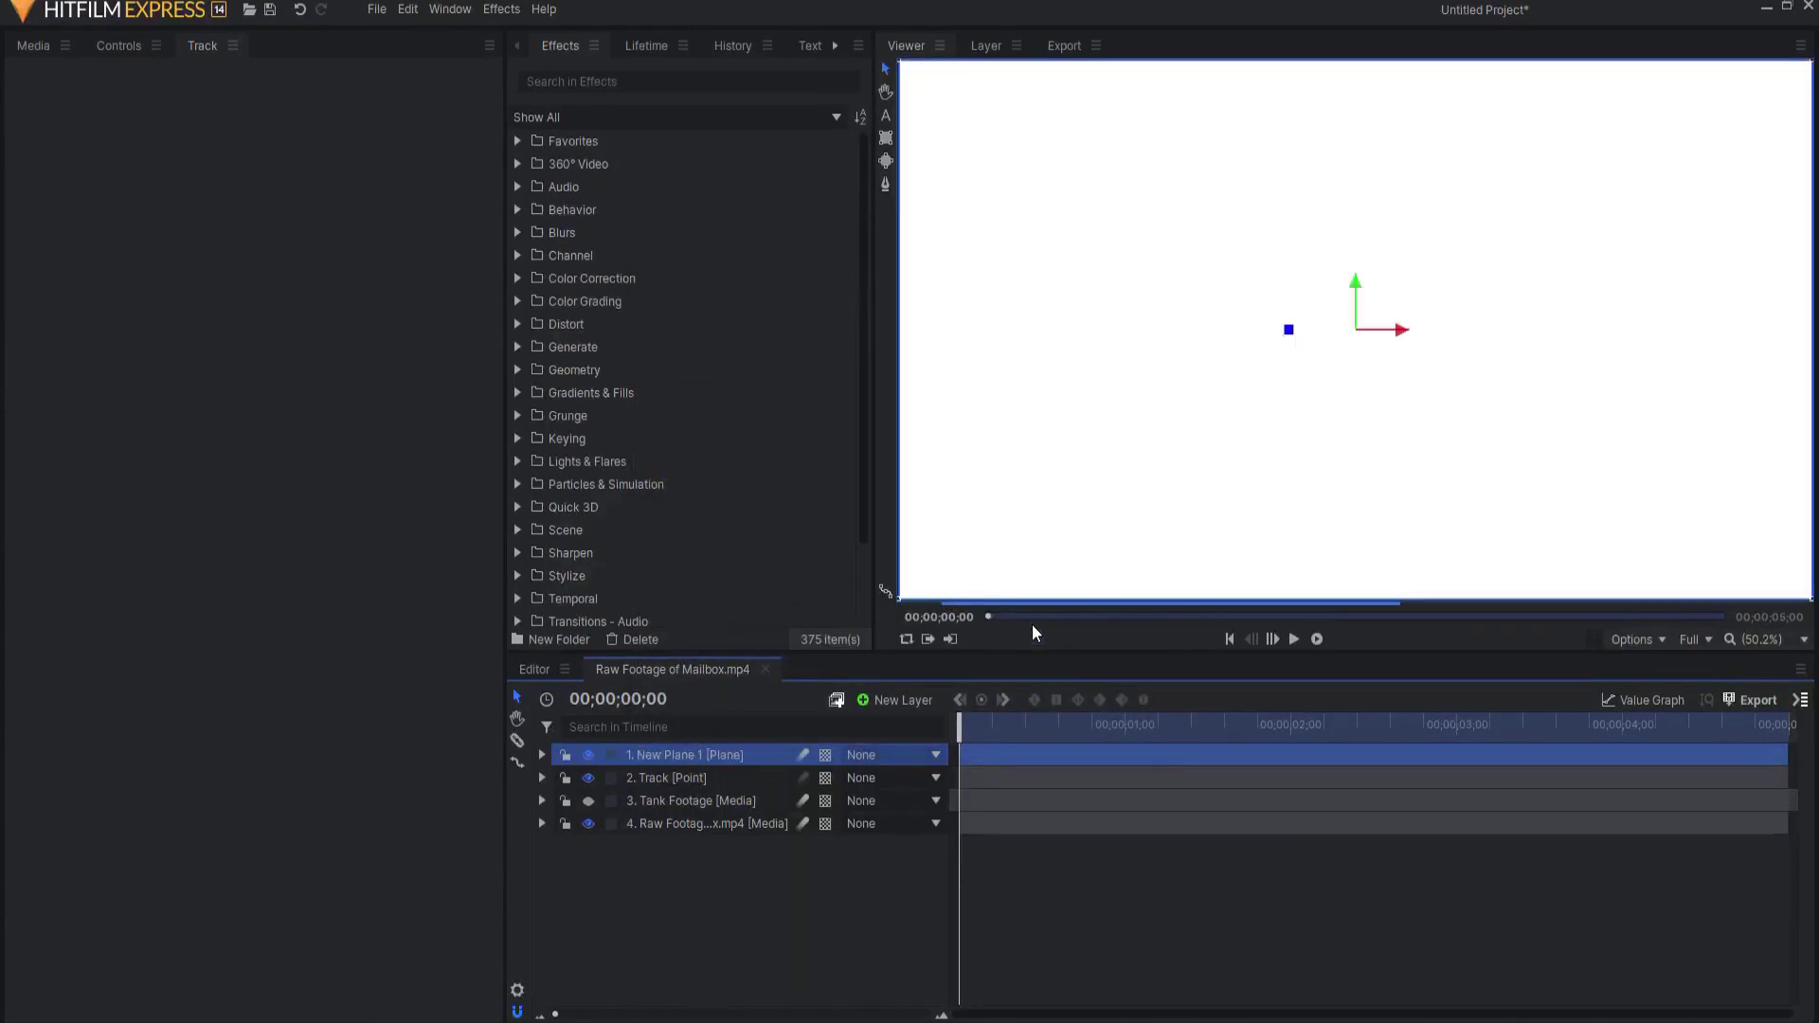
# - Set the white plane's opacity to 31% and its scale to 115%
pyautogui.click(539, 756)
pyautogui.click(560, 823)
pyautogui.moveTo(923, 846); pyautogui.dragTo(1350, 394)
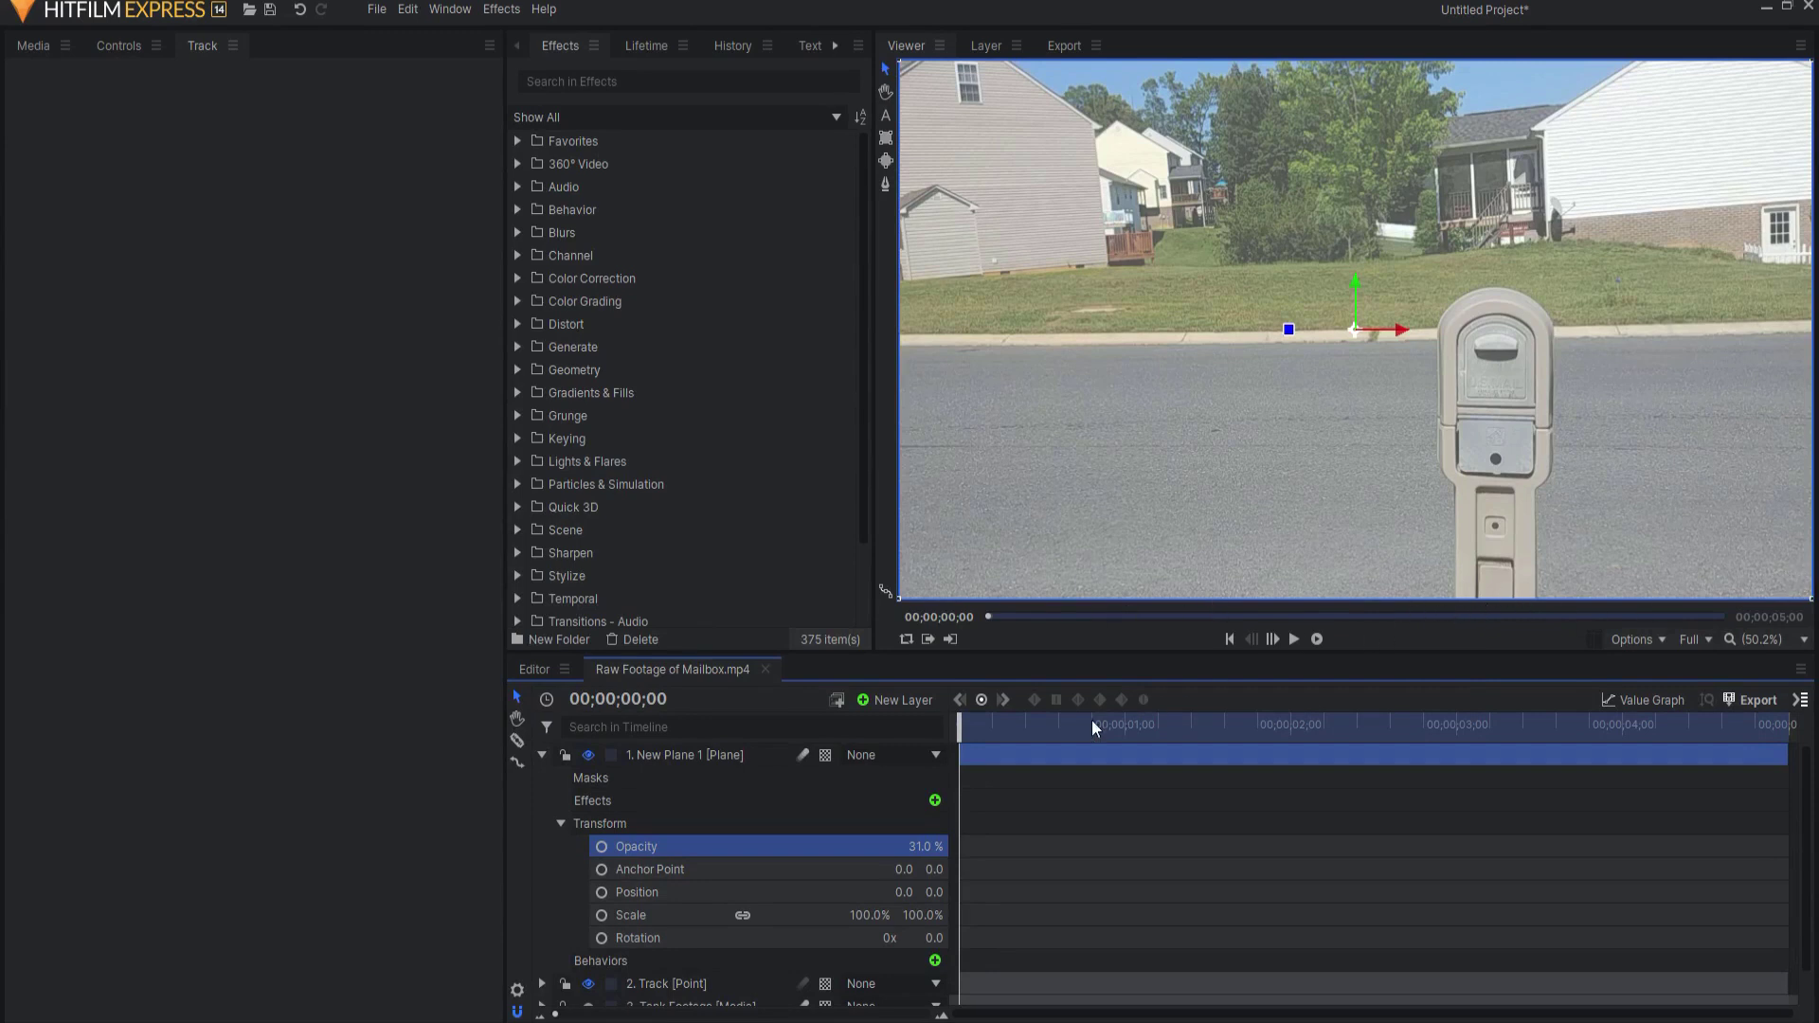
pyautogui.click(878, 915)
pyautogui.write('115')
pyautogui.press('Return')
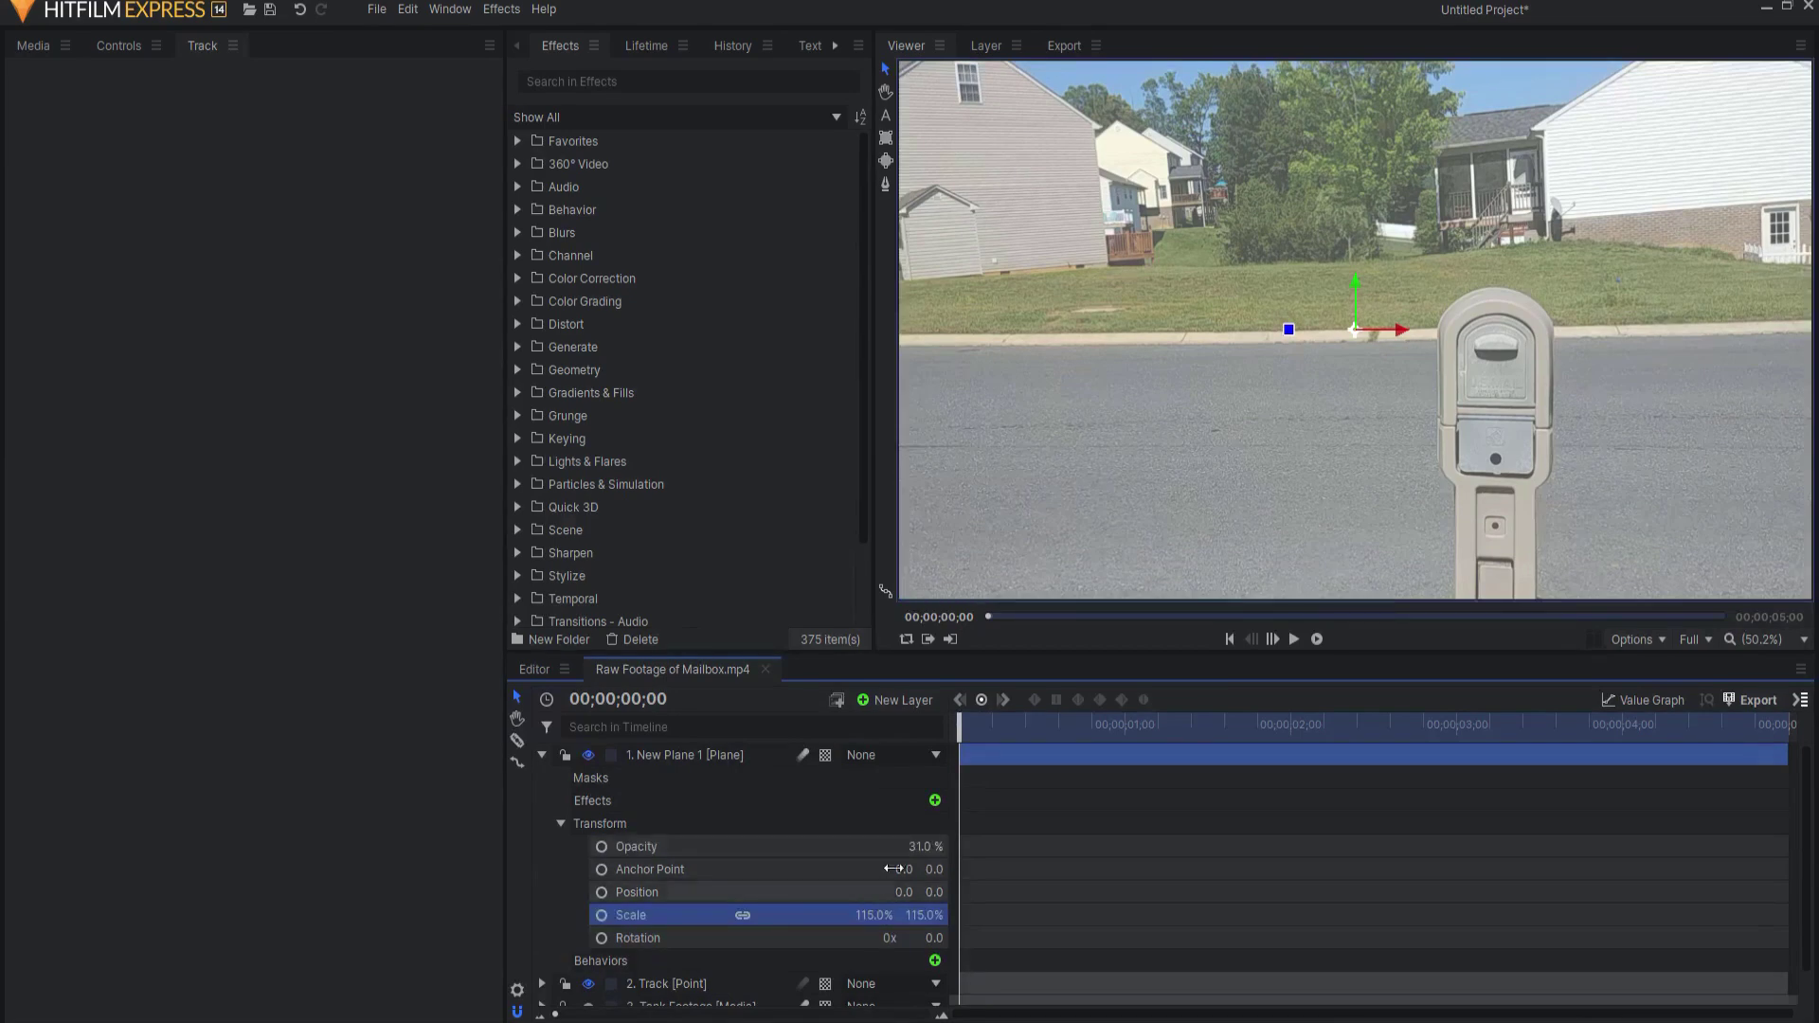
pyautogui.scroll(-2, 1201, 436)
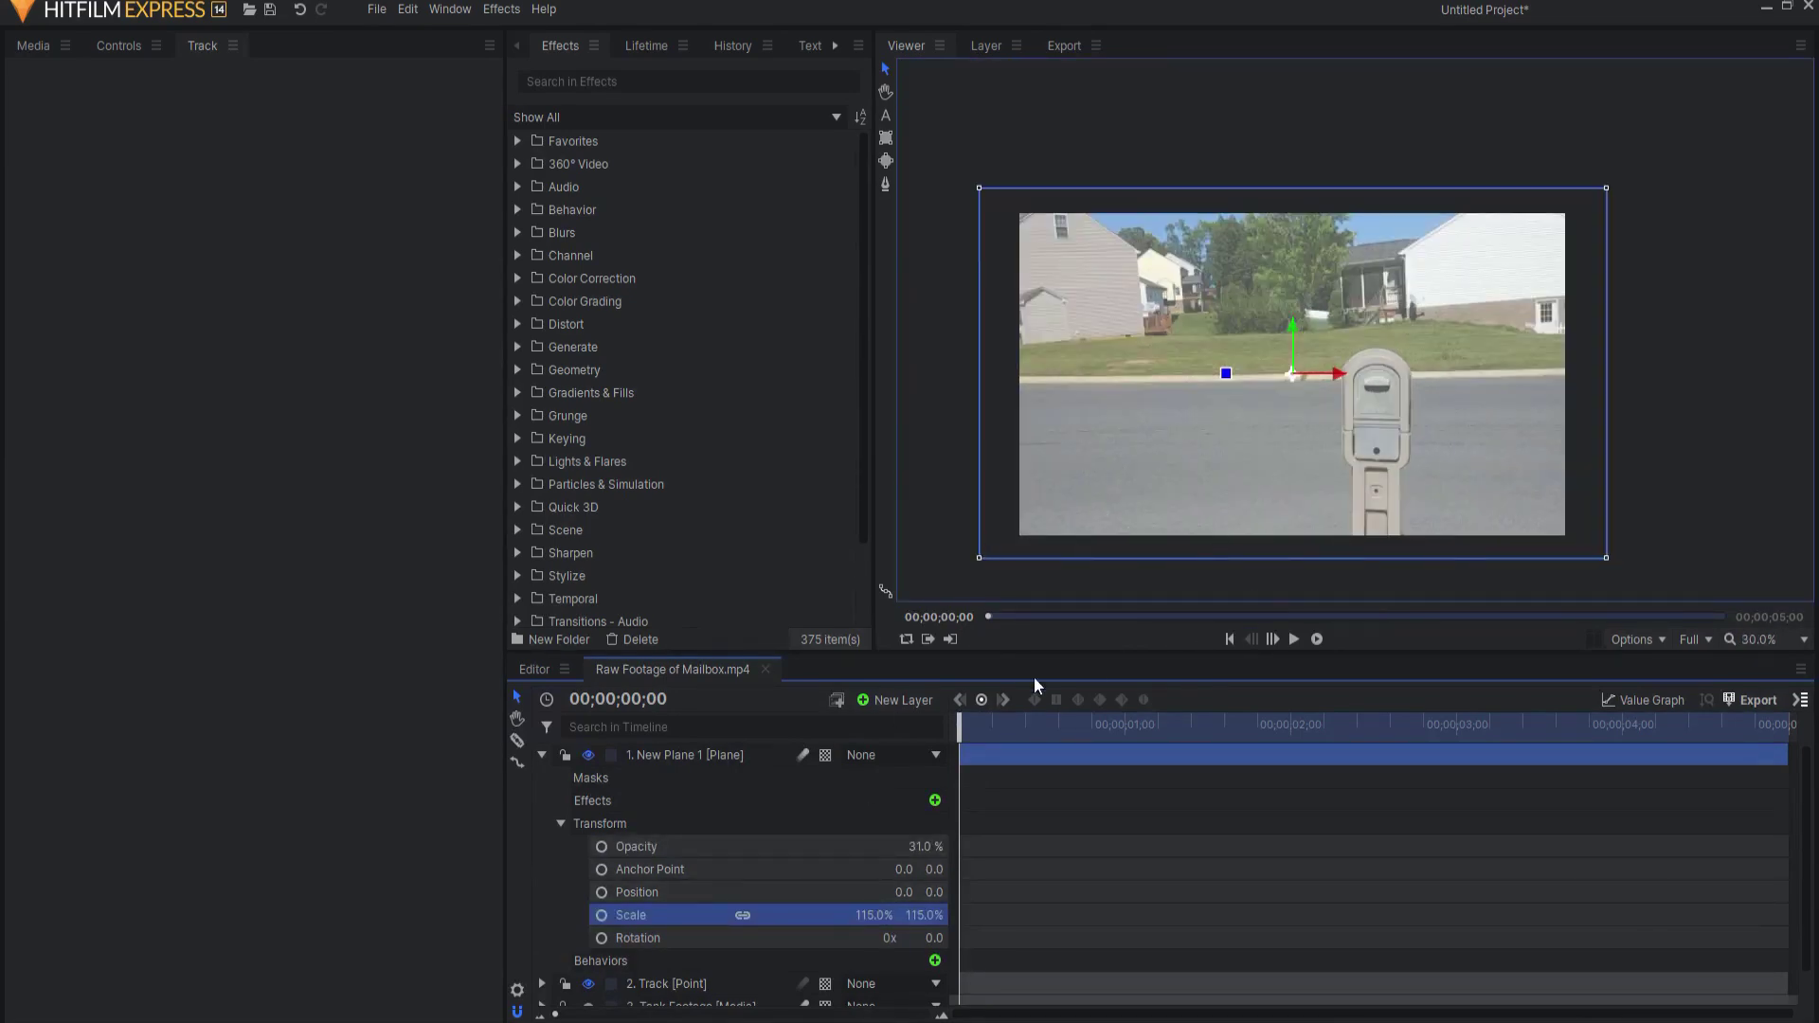
# - Parent the plane to the Track point layer and play the clip to check that the plane follows the mailbox
pyautogui.click(888, 753)
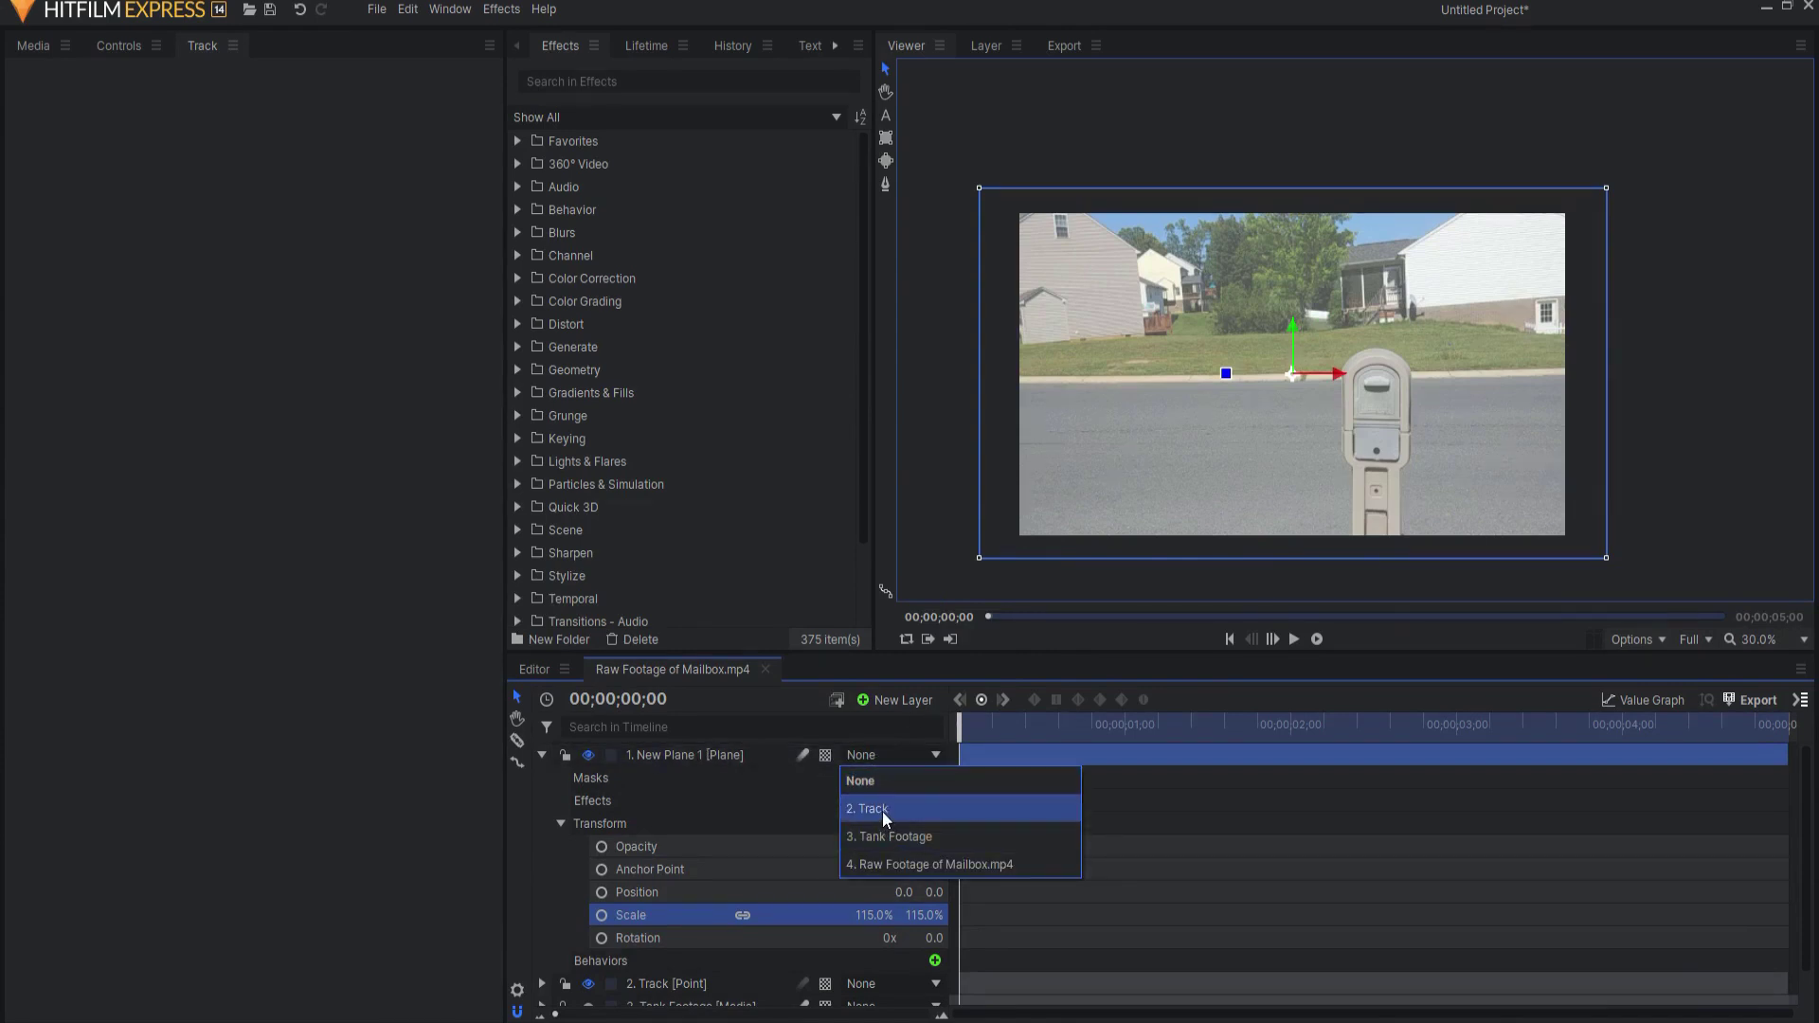
pyautogui.click(885, 811)
pyautogui.click(1294, 639)
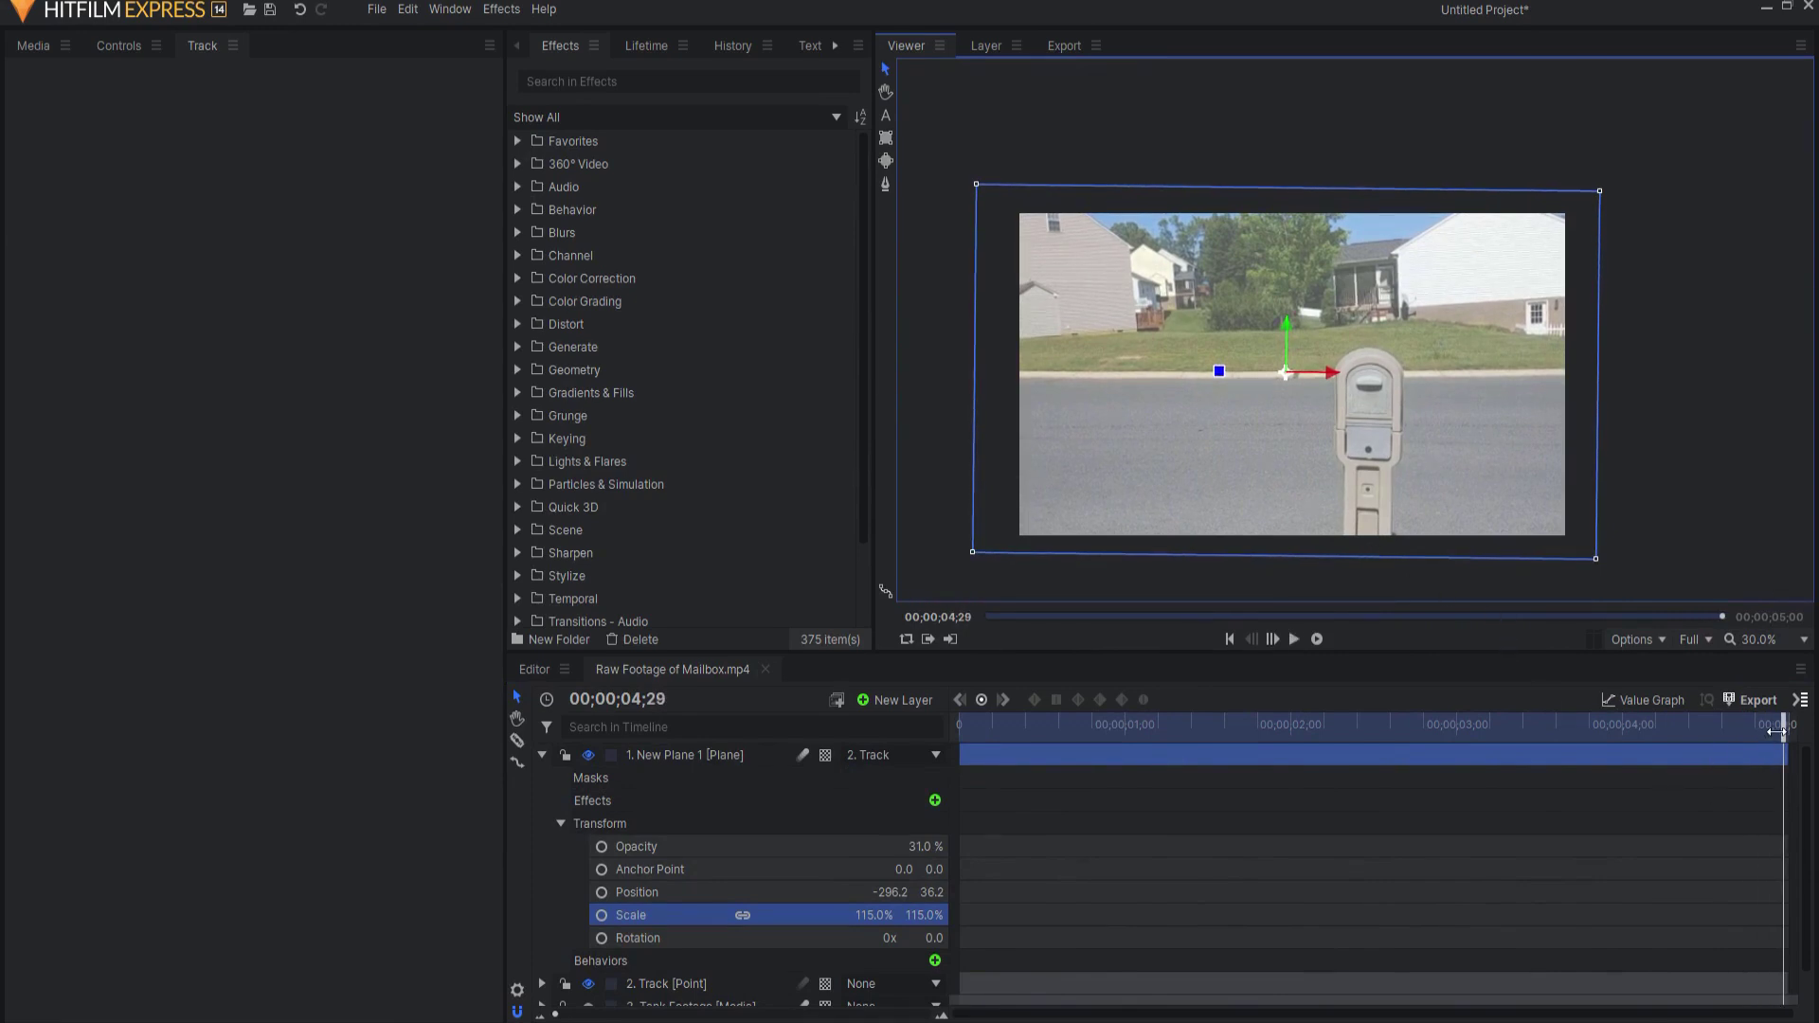
pyautogui.moveTo(1785, 724); pyautogui.dragTo(958, 708)
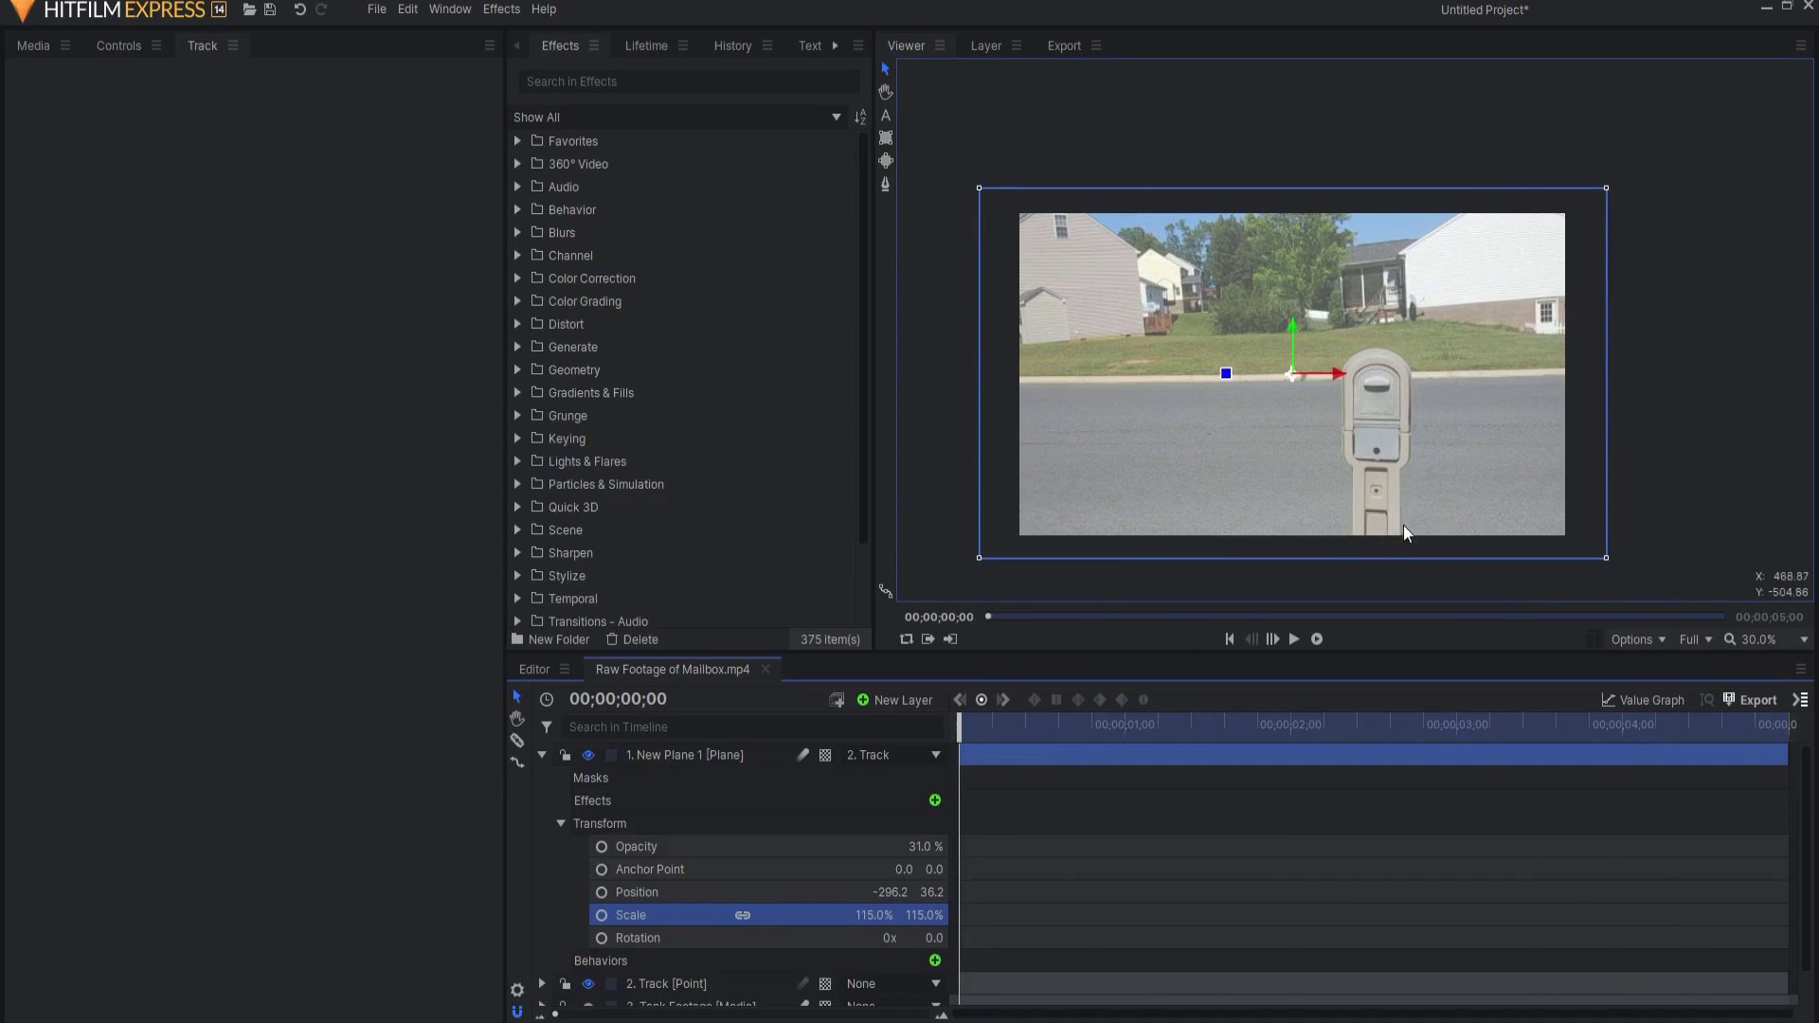
pyautogui.click(541, 755)
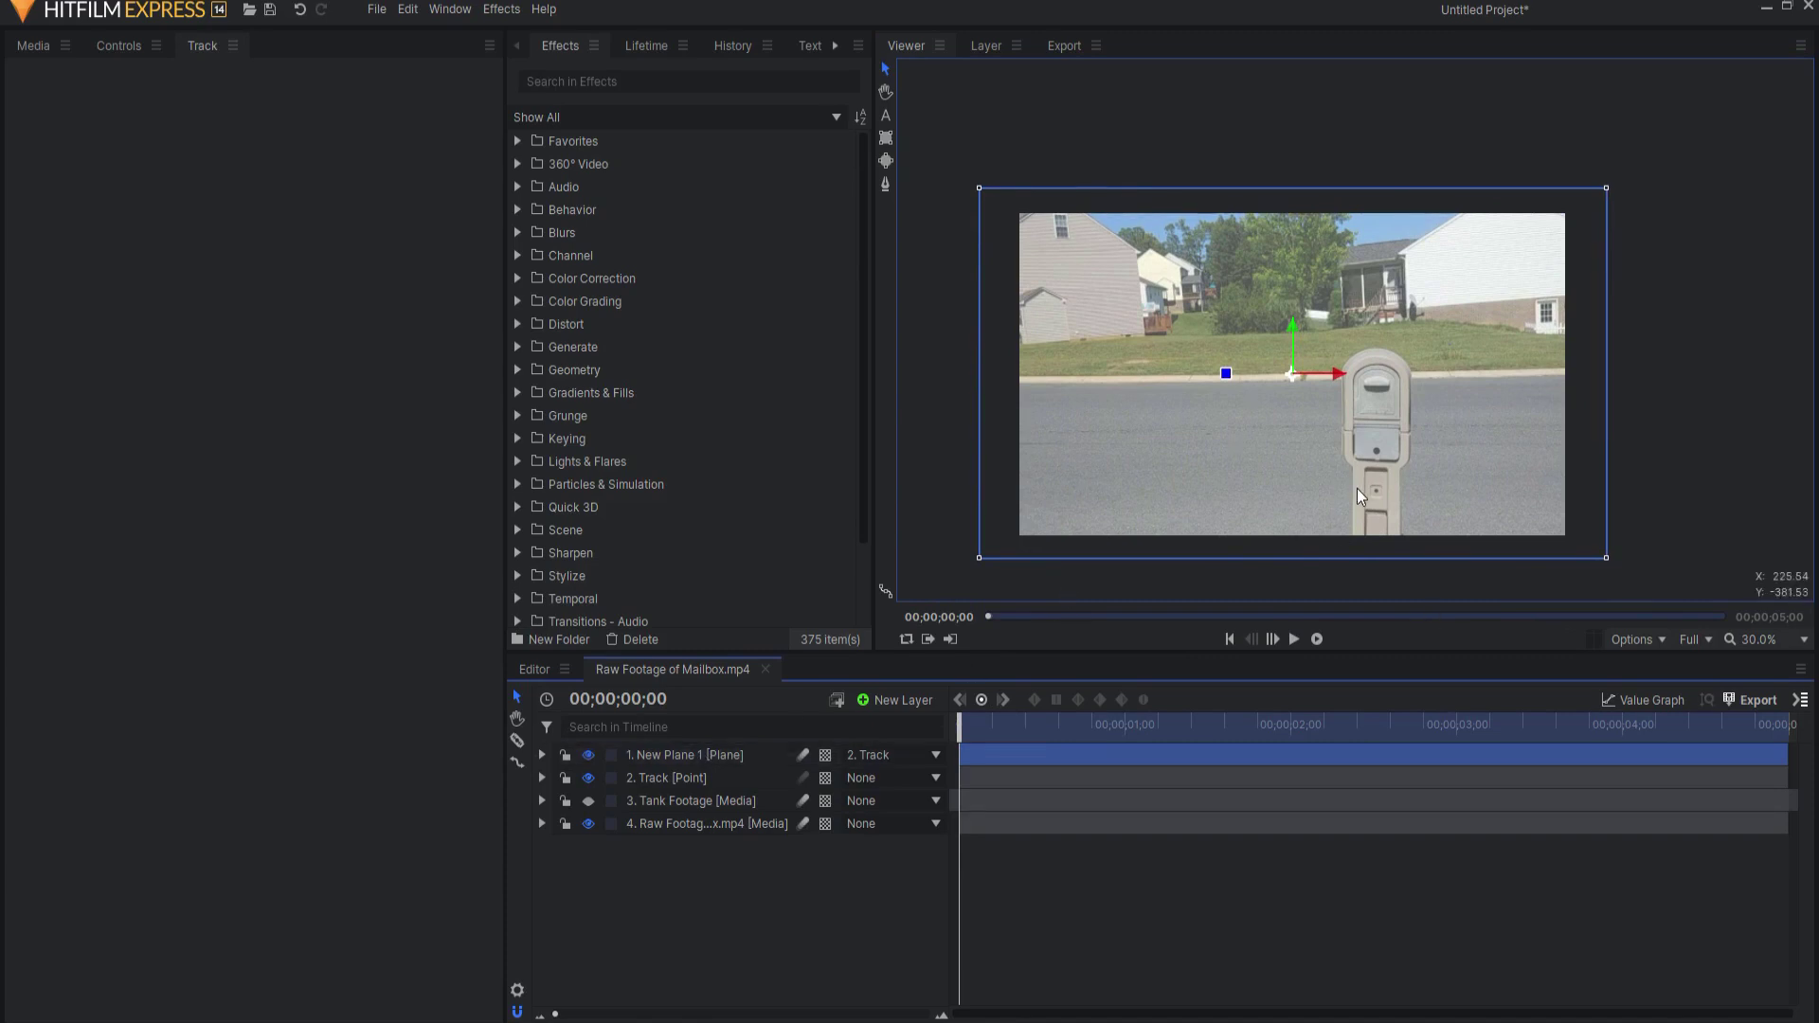
# - Start a pen mask on the plane, tracing closely up the mailbox's left edge and around its rounded top
pyautogui.click(885, 184)
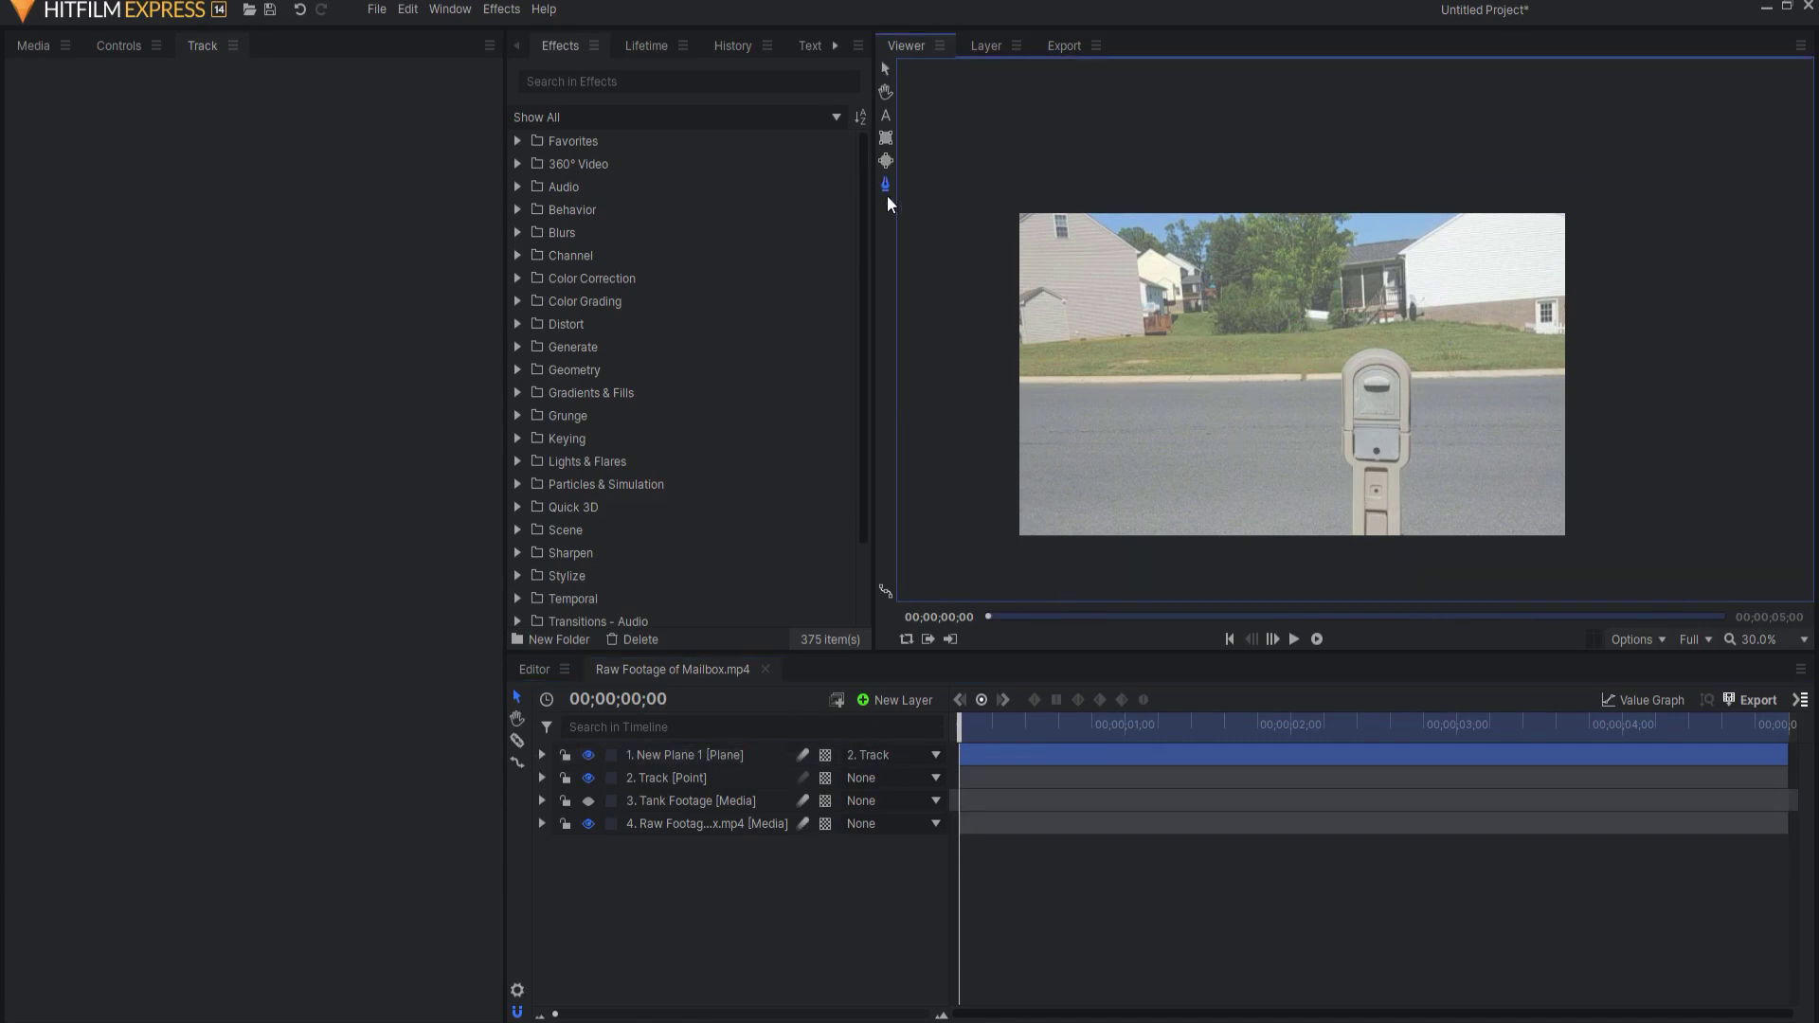
pyautogui.scroll(3, 1402, 486)
pyautogui.scroll(1, 1400, 475)
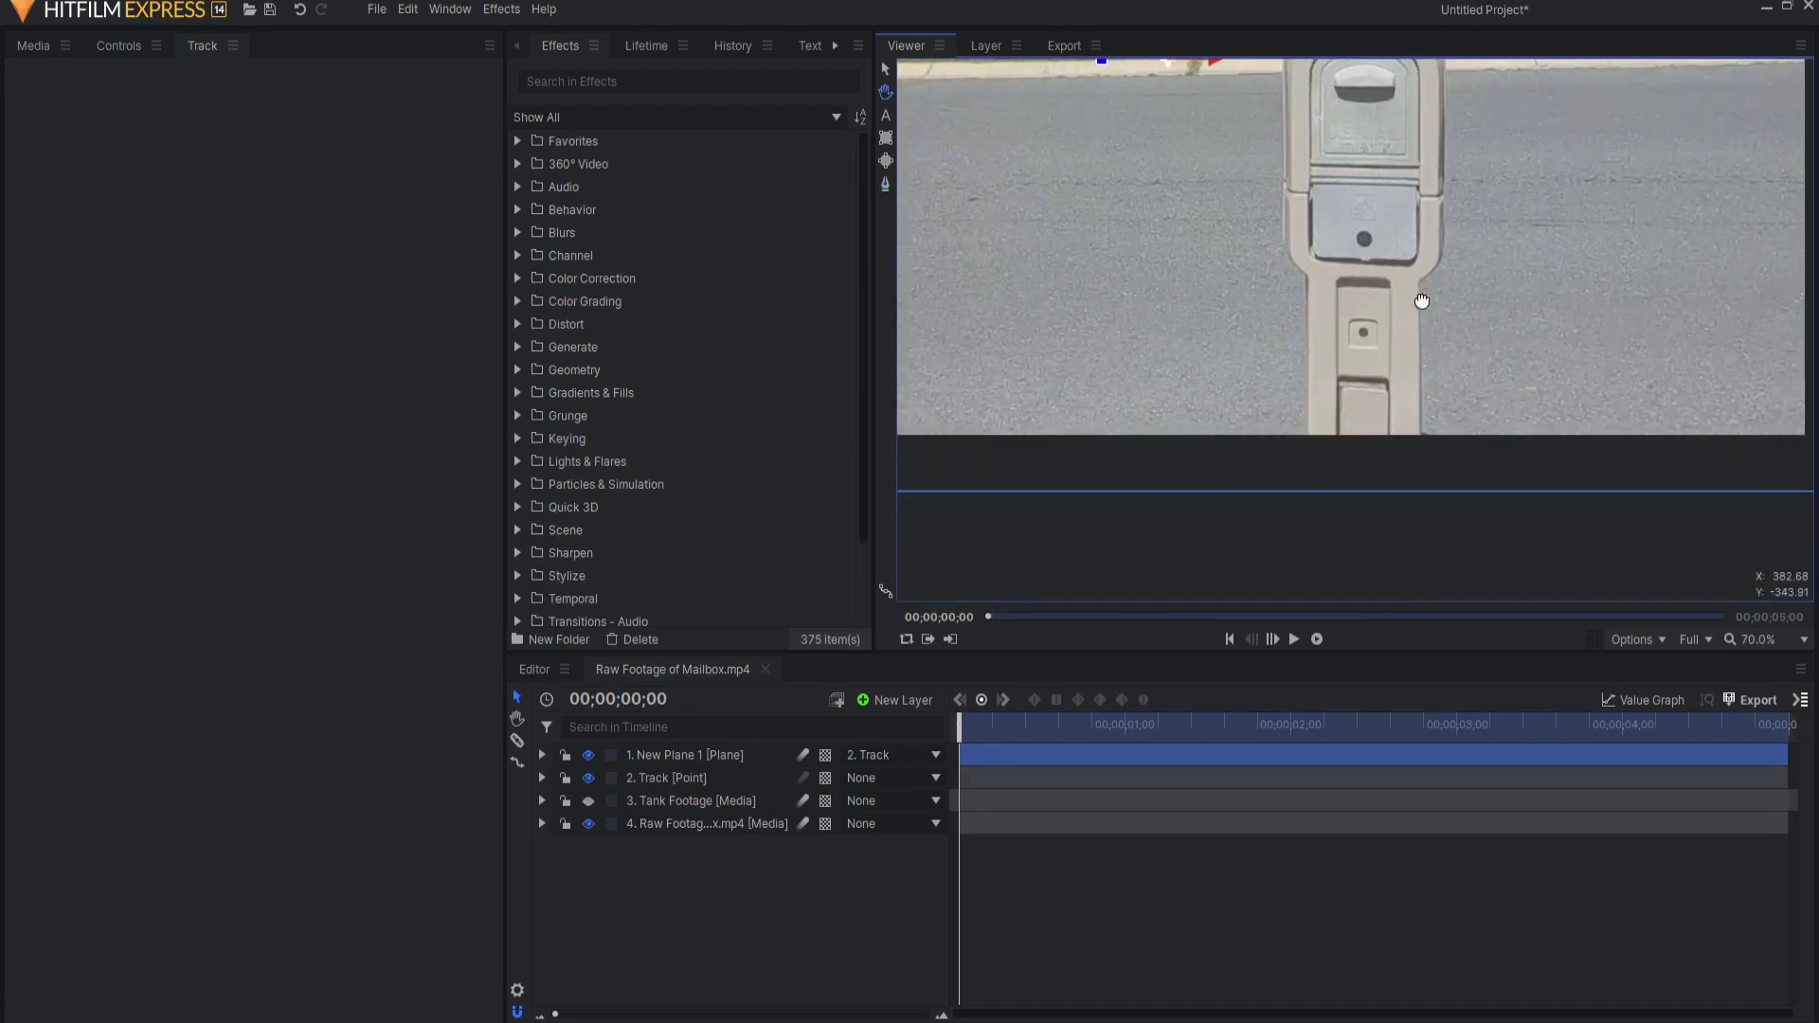
pyautogui.click(1306, 479)
pyautogui.click(1305, 276)
pyautogui.click(1305, 244)
pyautogui.scroll(5, 1232, 142)
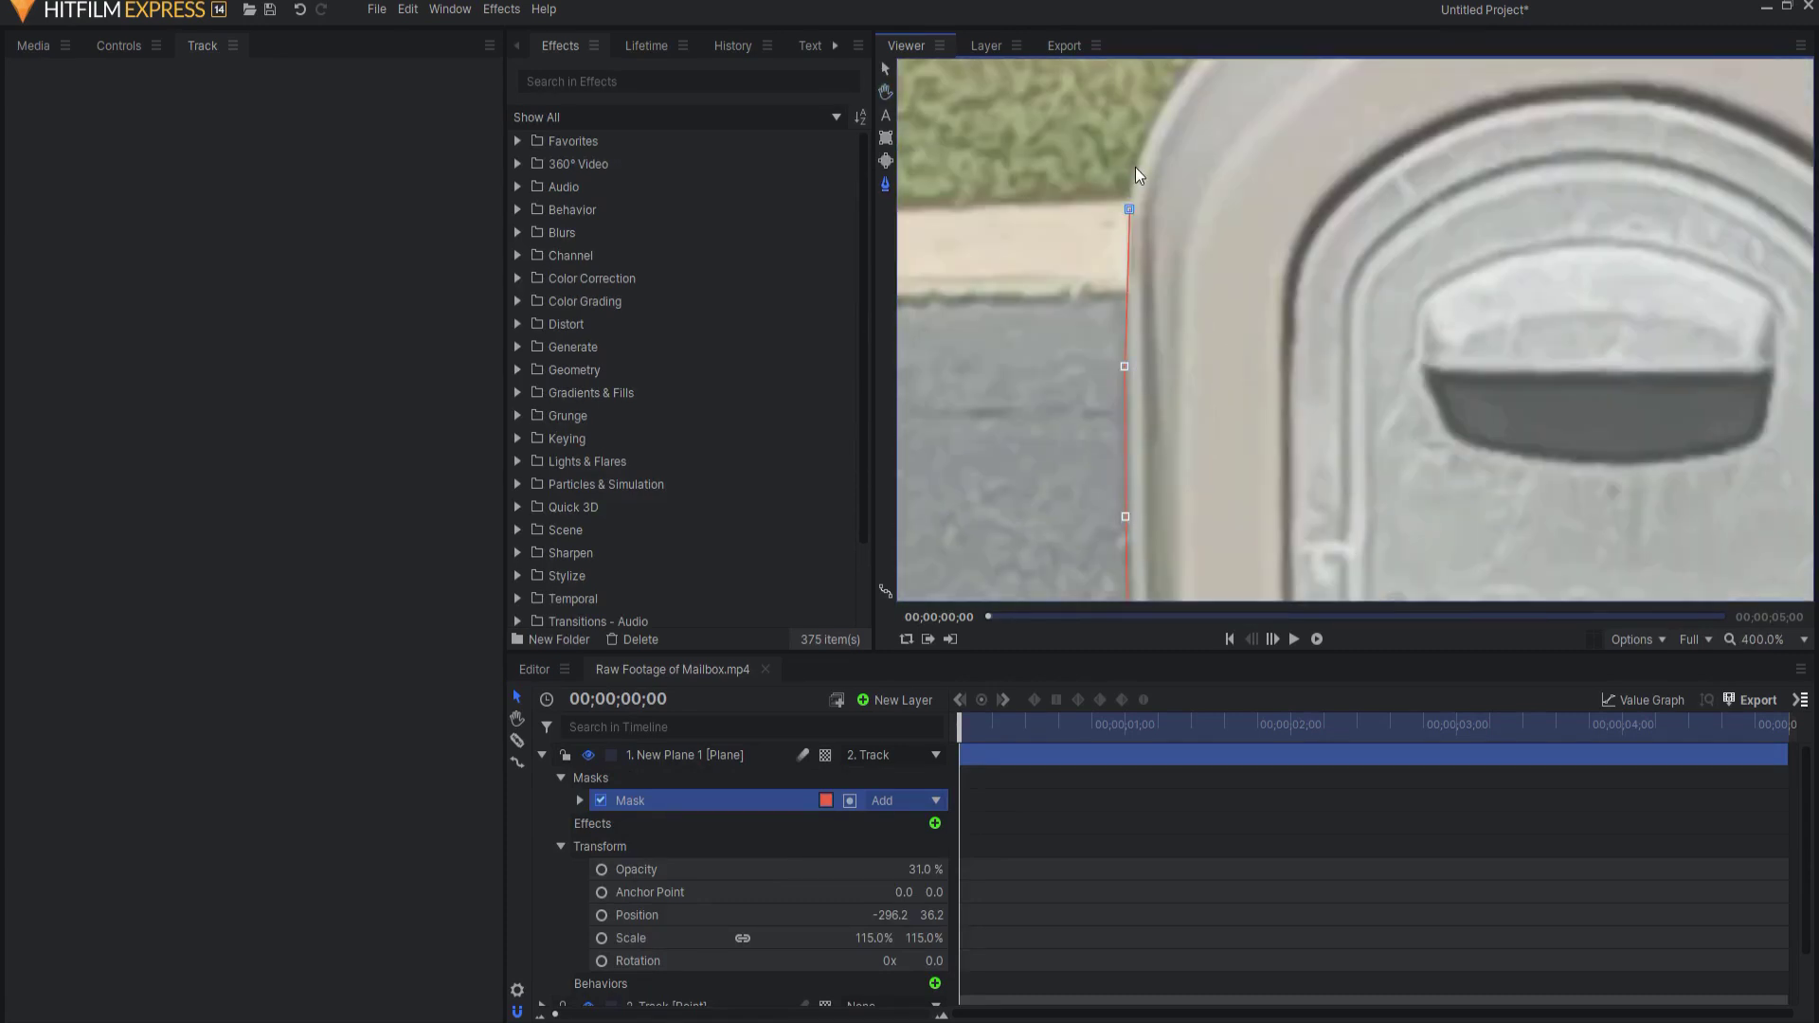
pyautogui.scroll(2, 1135, 167)
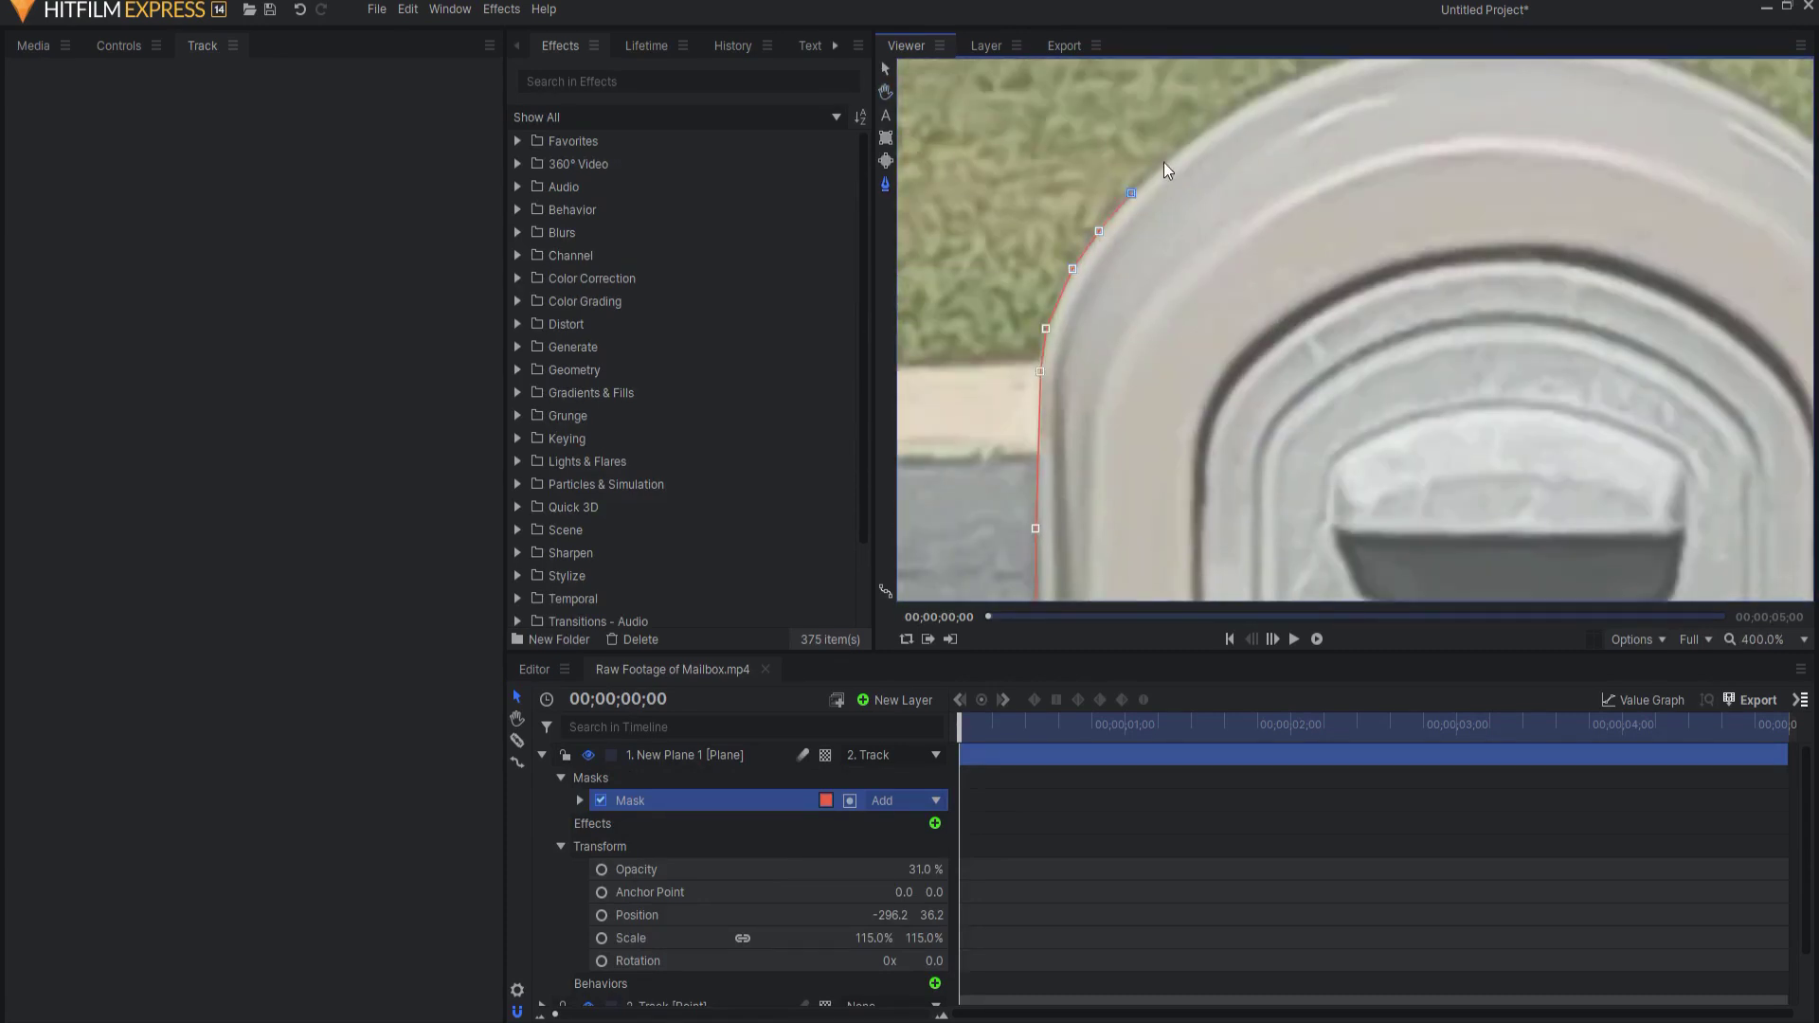
pyautogui.scroll(-2, 1519, 203)
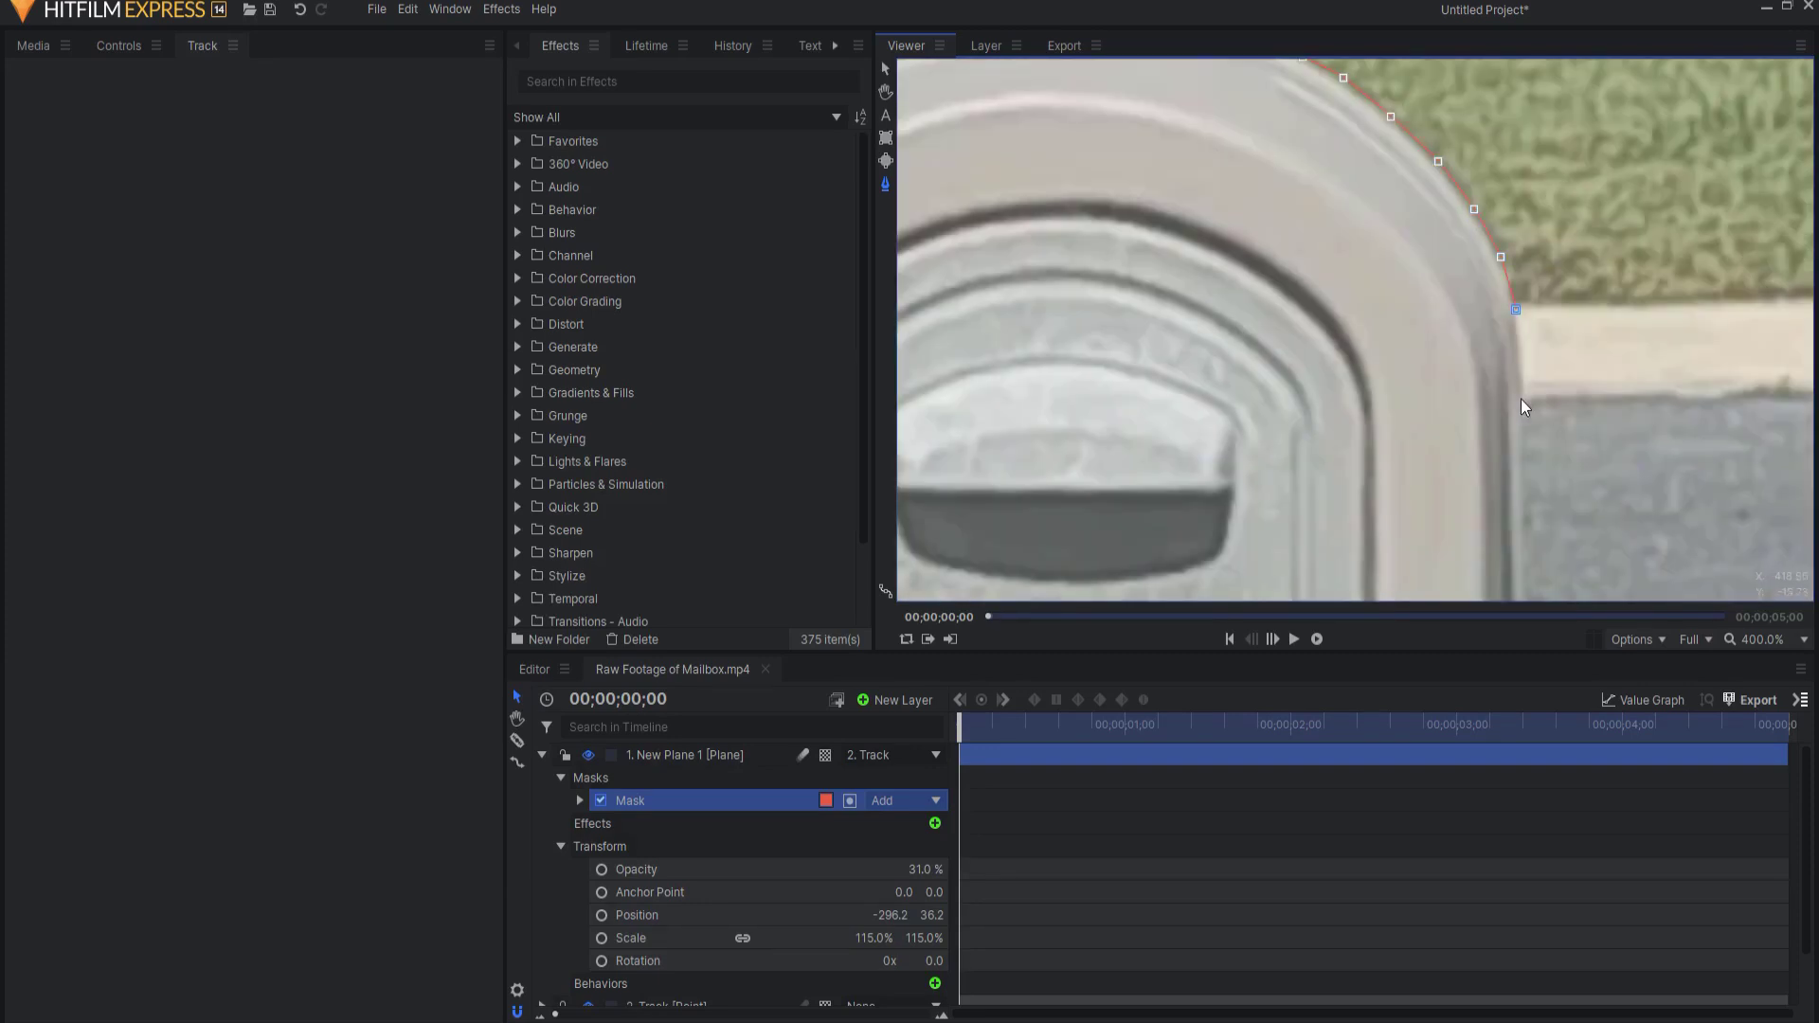
# - Continue the mask down the mailbox's right edge and post, close it below the frame, and fit the whole shot in the viewer
pyautogui.scroll(2, 1519, 386)
pyautogui.scroll(-3, 1500, 506)
pyautogui.click(1487, 284)
pyautogui.click(1492, 275)
pyautogui.scroll(-3, 1510, 309)
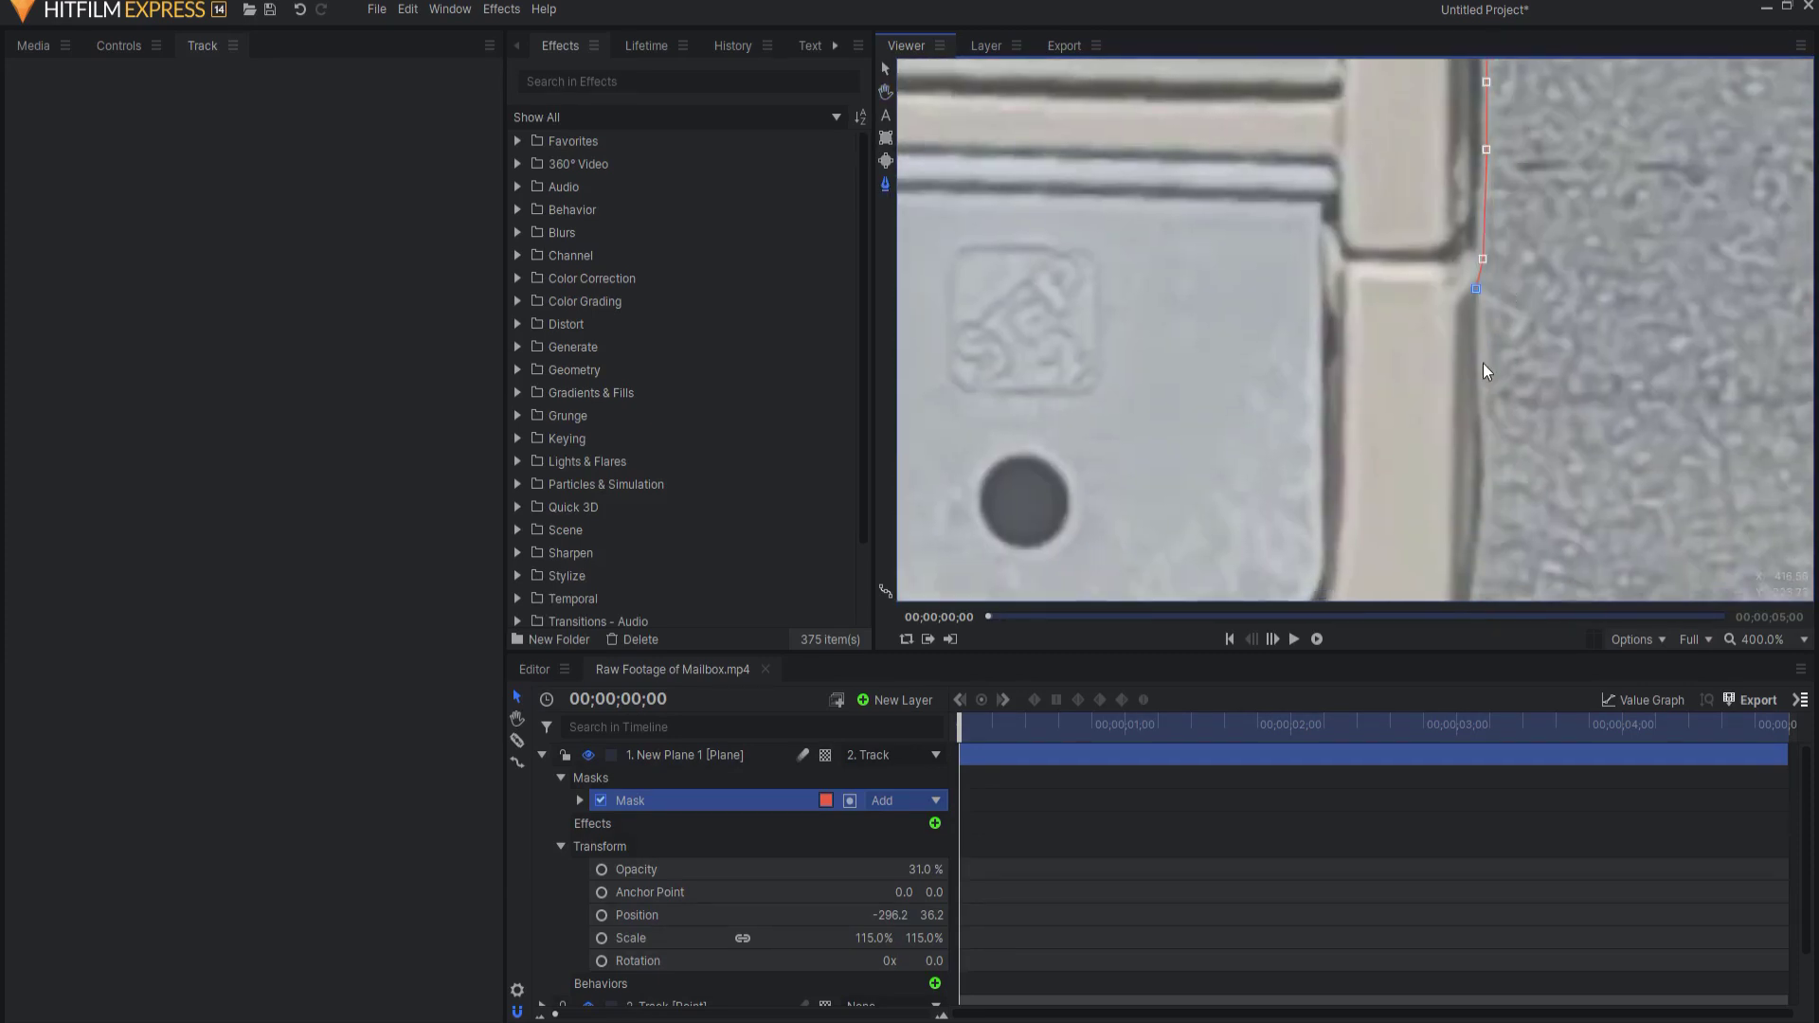
pyautogui.click(1458, 313)
pyautogui.scroll(-5, 1350, 528)
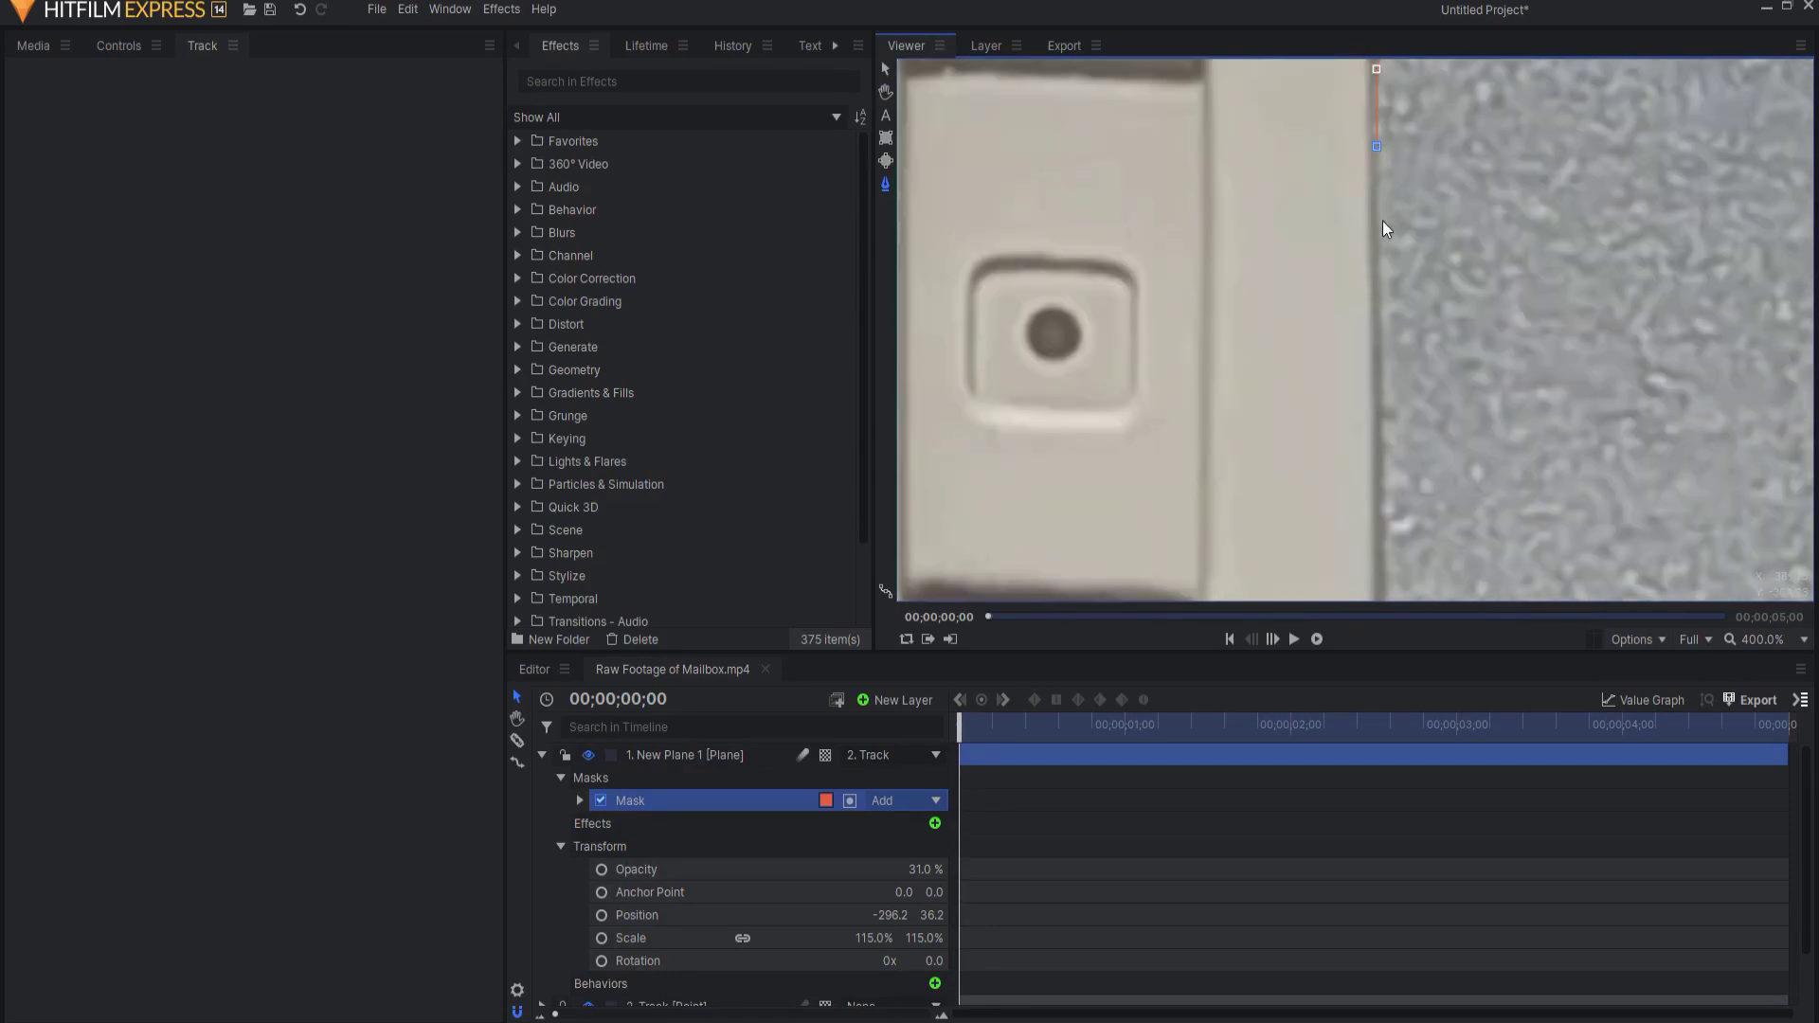
pyautogui.scroll(-3, 1457, 388)
pyautogui.click(1803, 640)
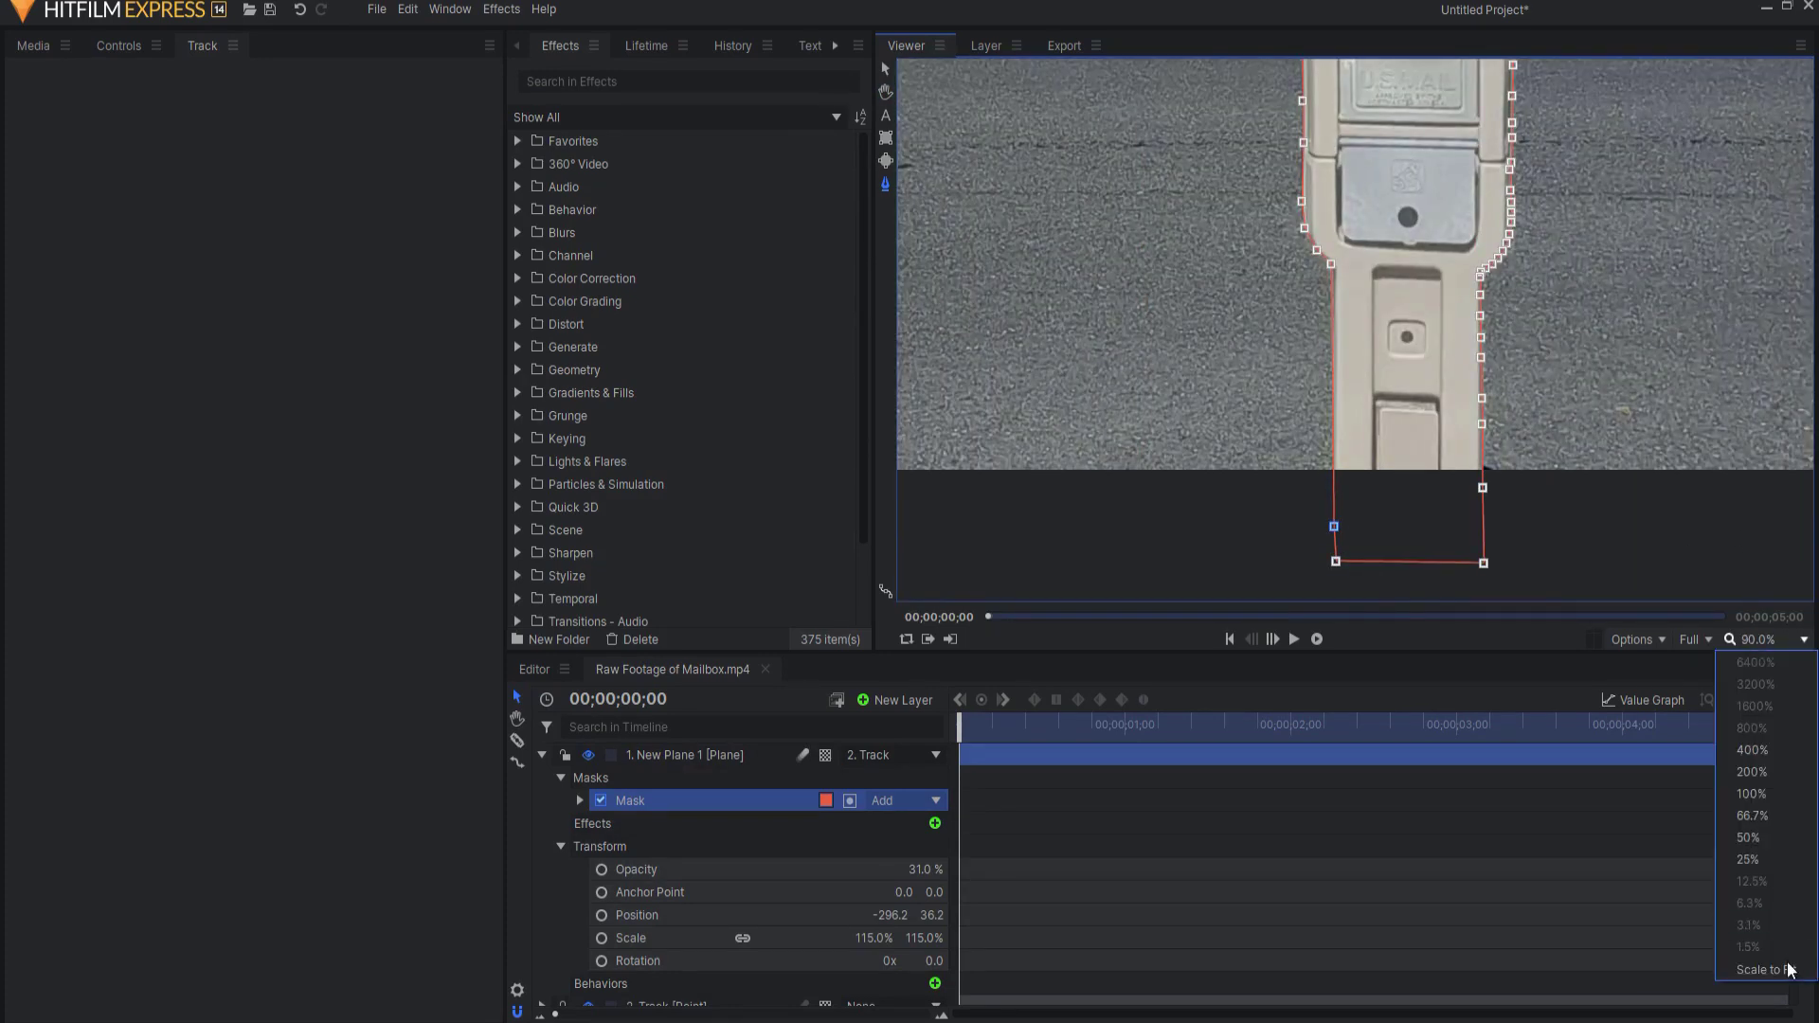
pyautogui.click(1752, 968)
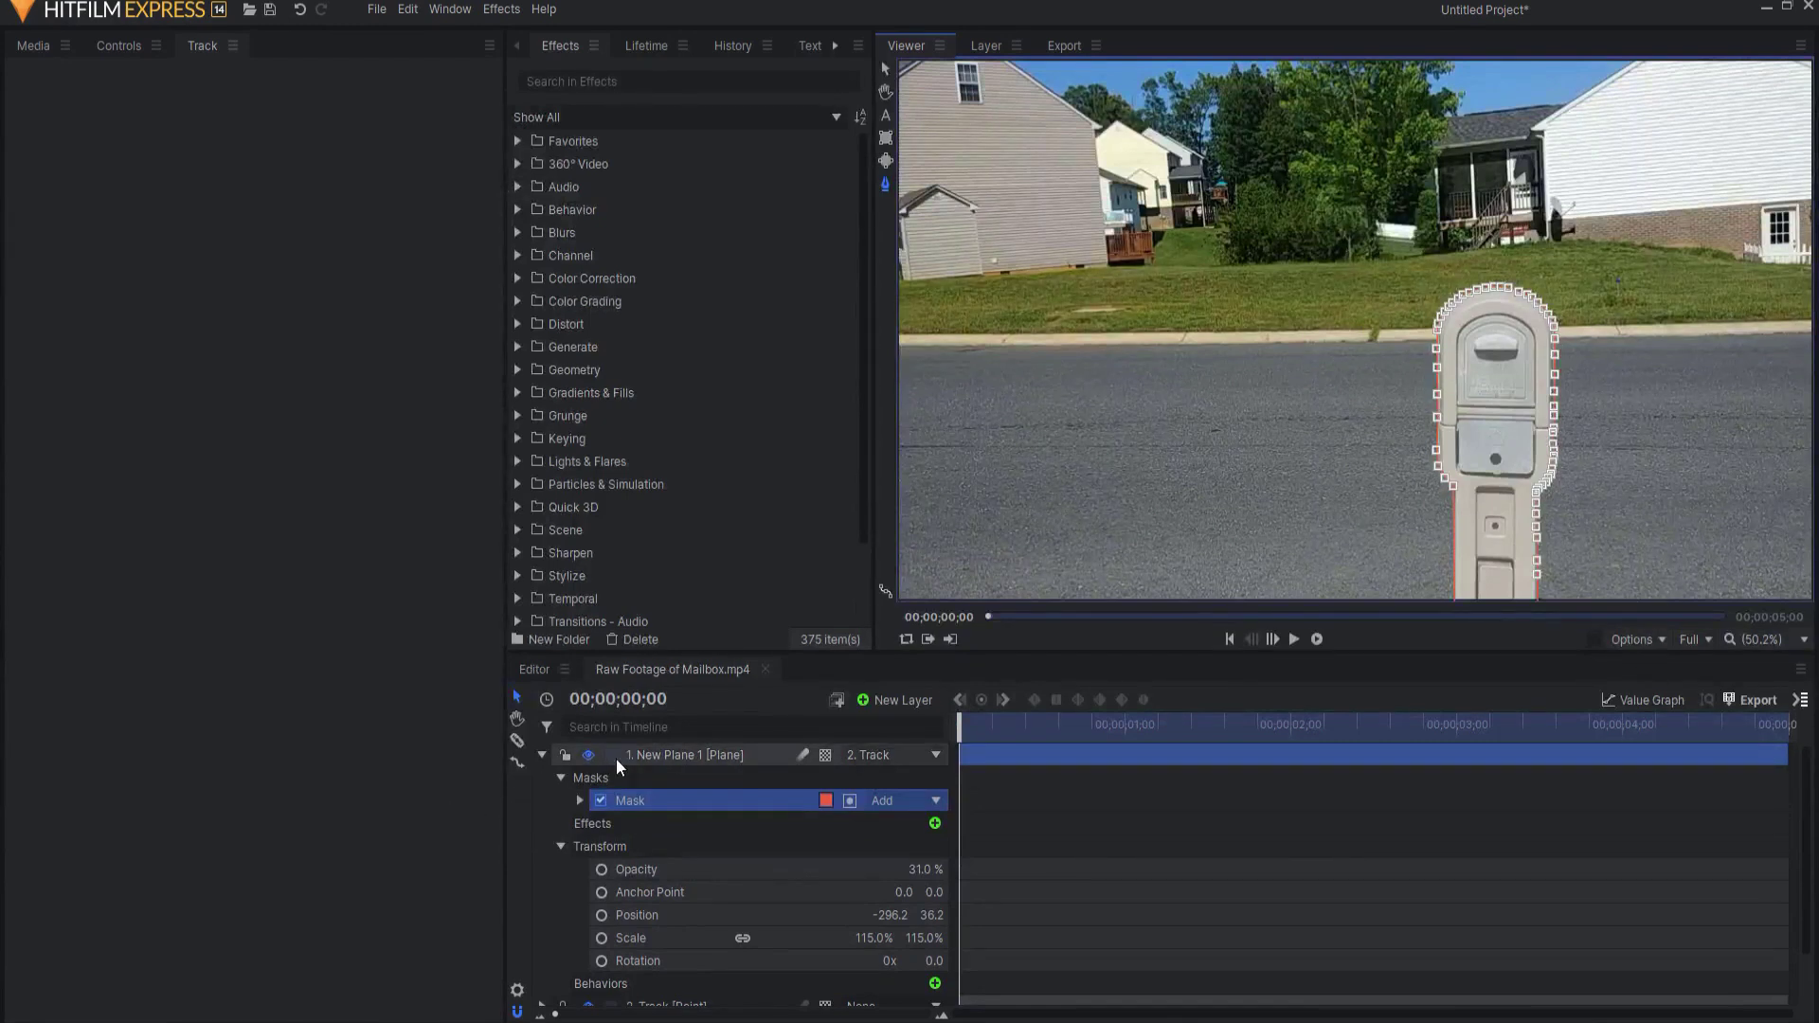
# - Set the masked plane's opacity to 100% and play the clip to check how it covers the mailbox
pyautogui.click(542, 751)
pyautogui.click(651, 755)
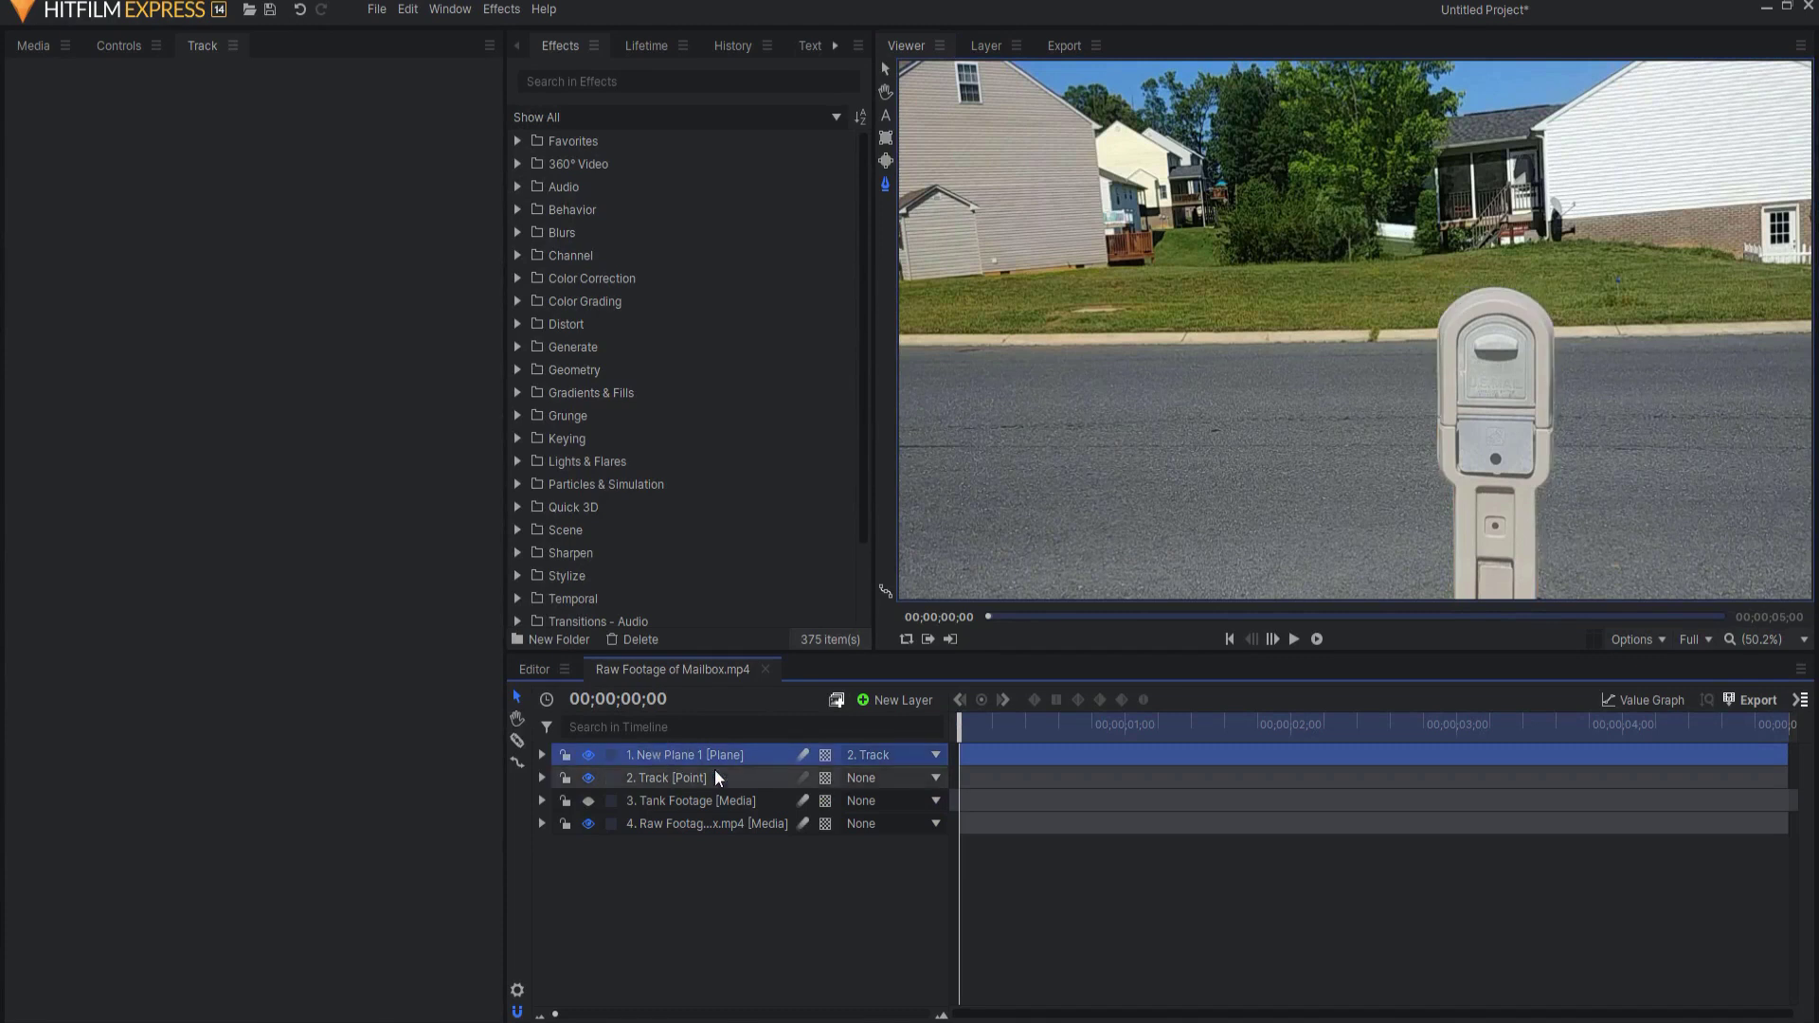
pyautogui.click(541, 755)
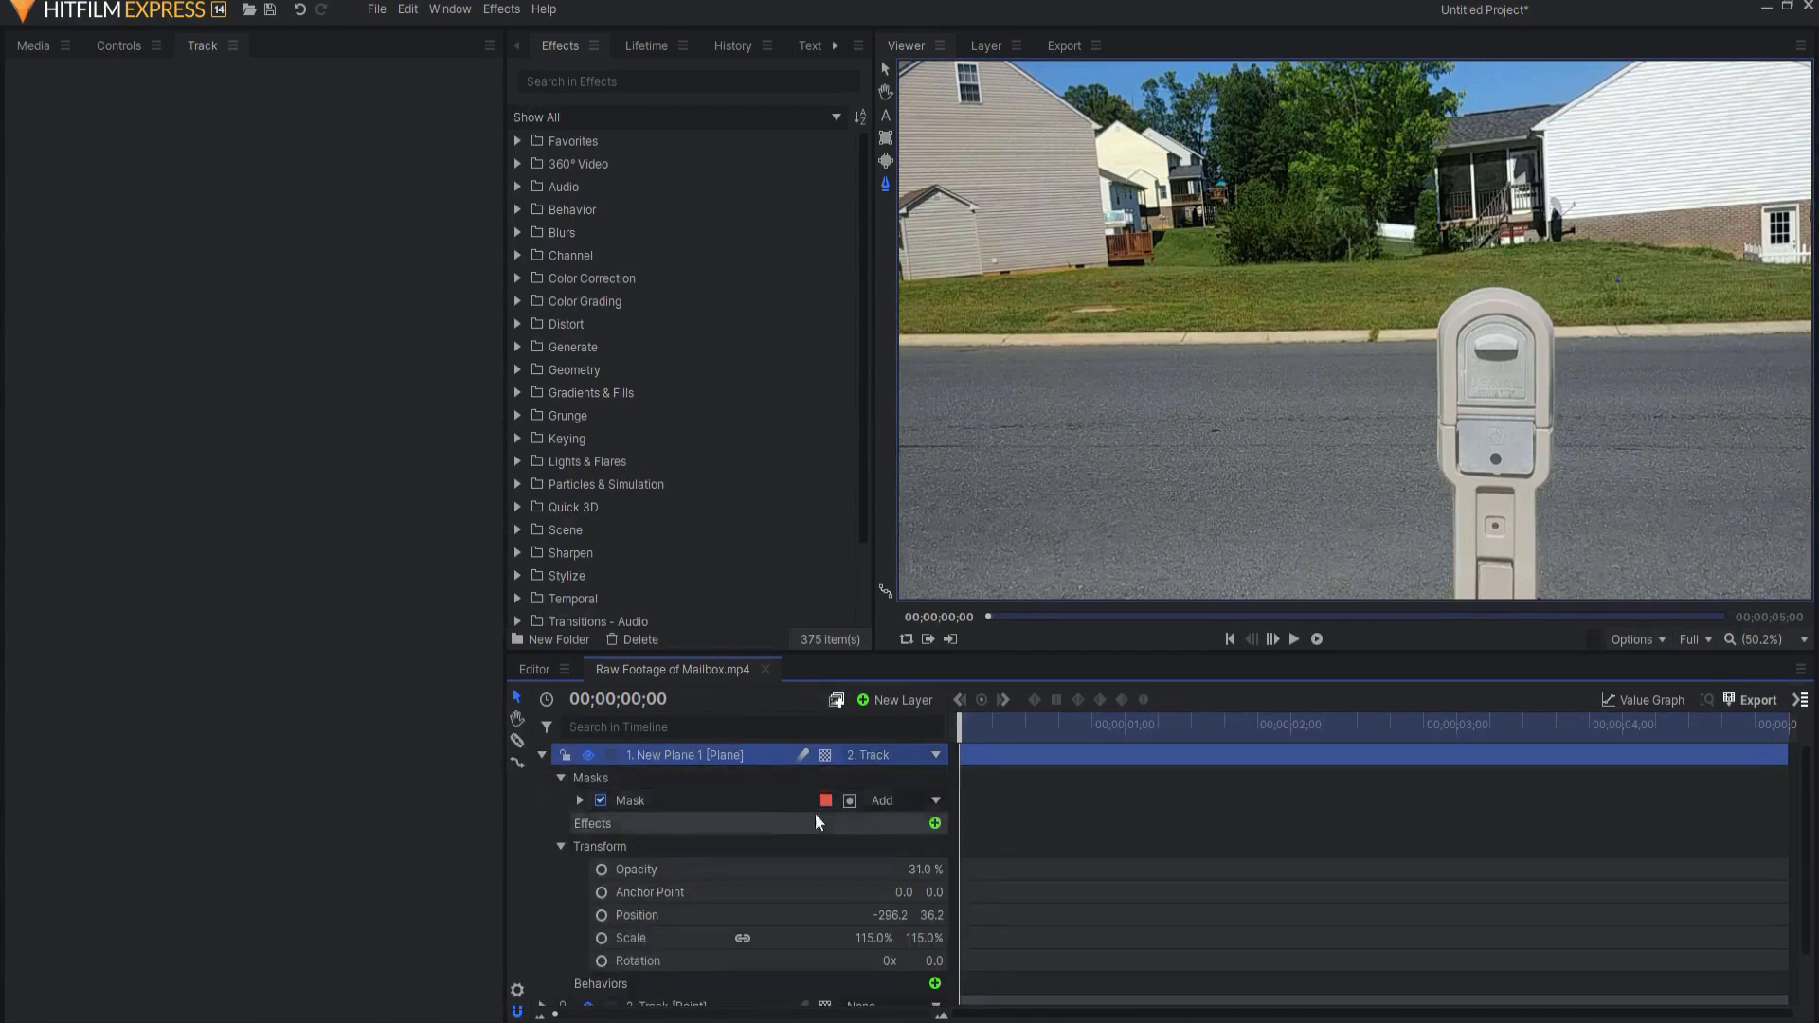
pyautogui.click(921, 869)
pyautogui.write('100')
pyautogui.press('Return')
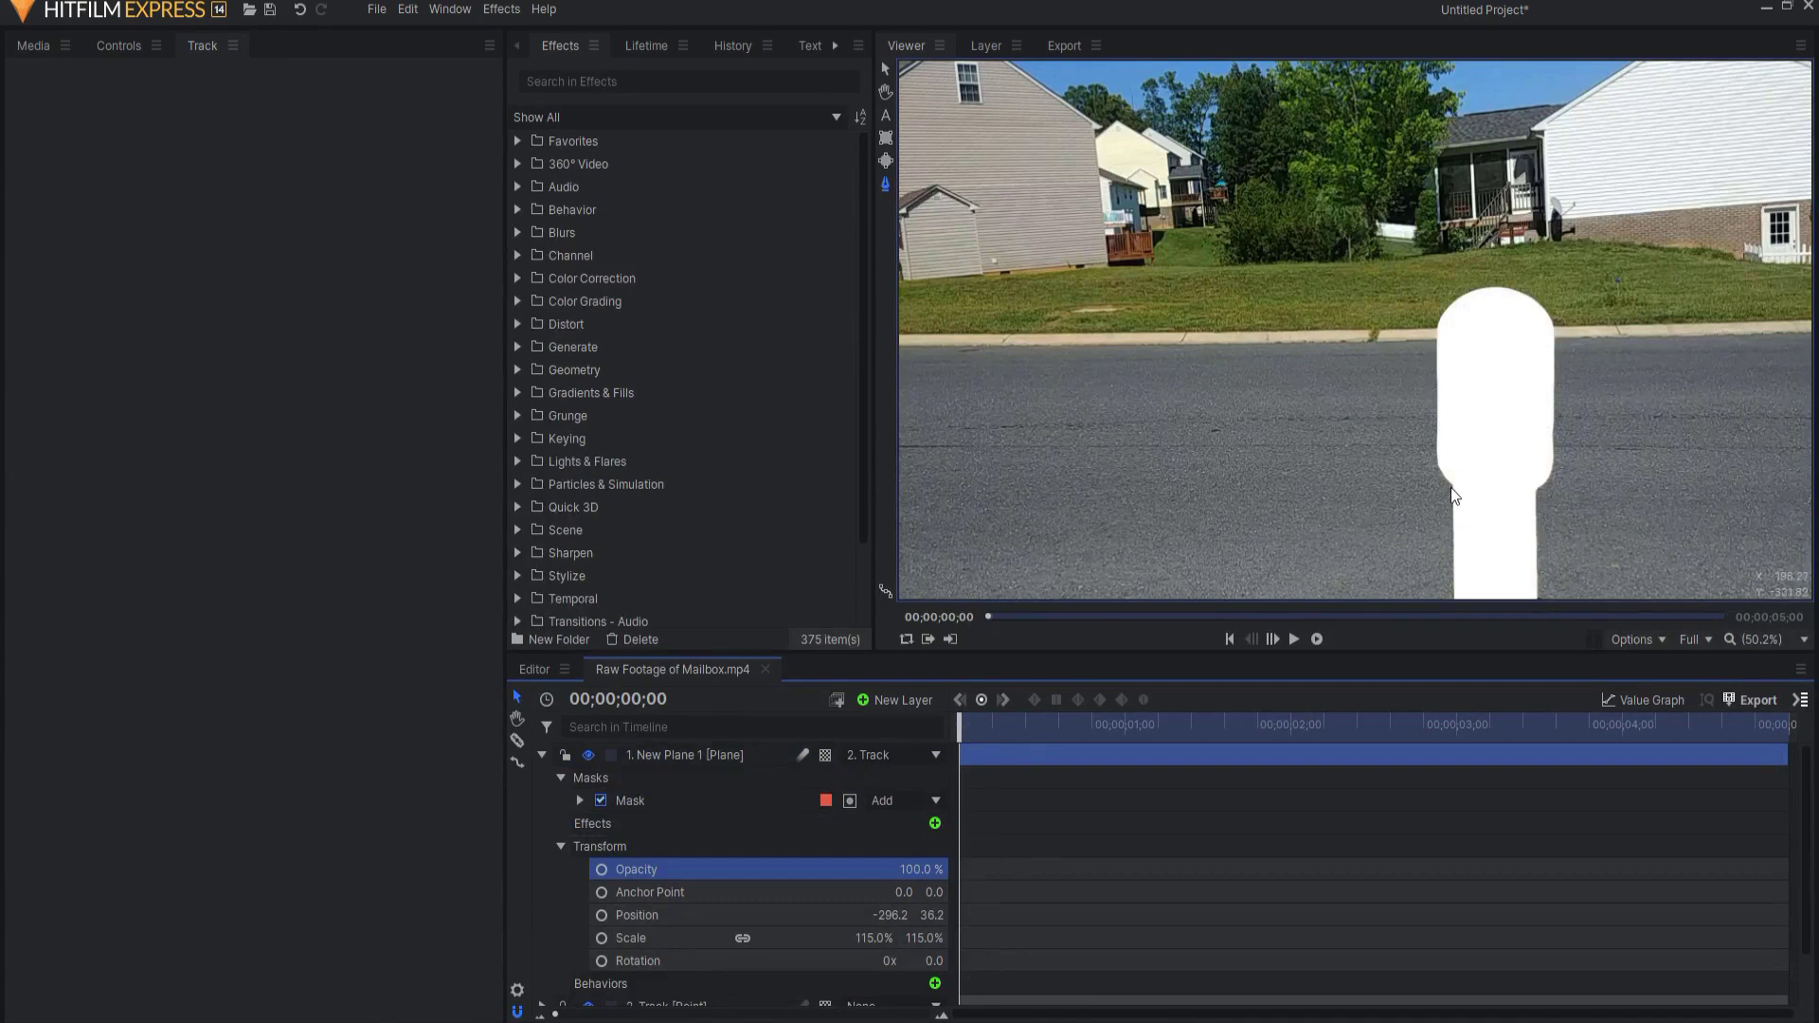
pyautogui.click(1294, 640)
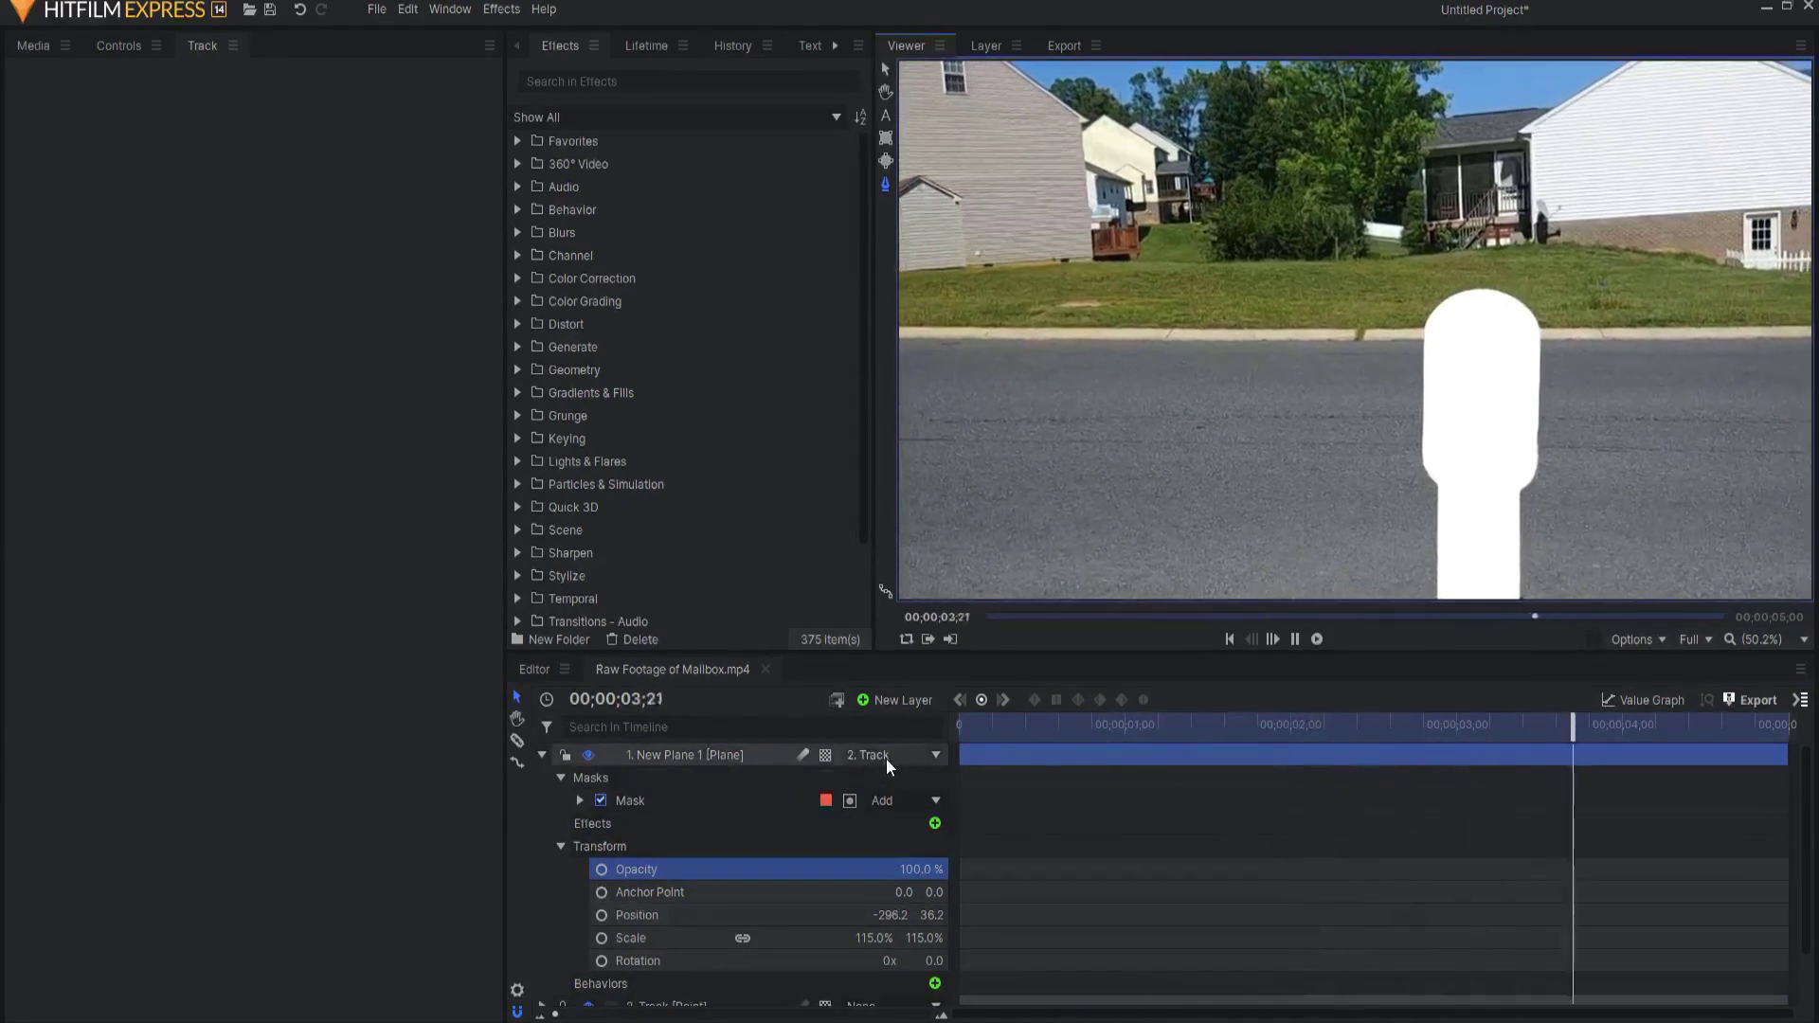
# - Set the masked plane's opacity to 48% and scrub through the clip to check its alignment with the mailbox
pyautogui.moveTo(921, 869); pyautogui.dragTo(857, 869)
pyautogui.moveTo(1781, 728); pyautogui.dragTo(1092, 699)
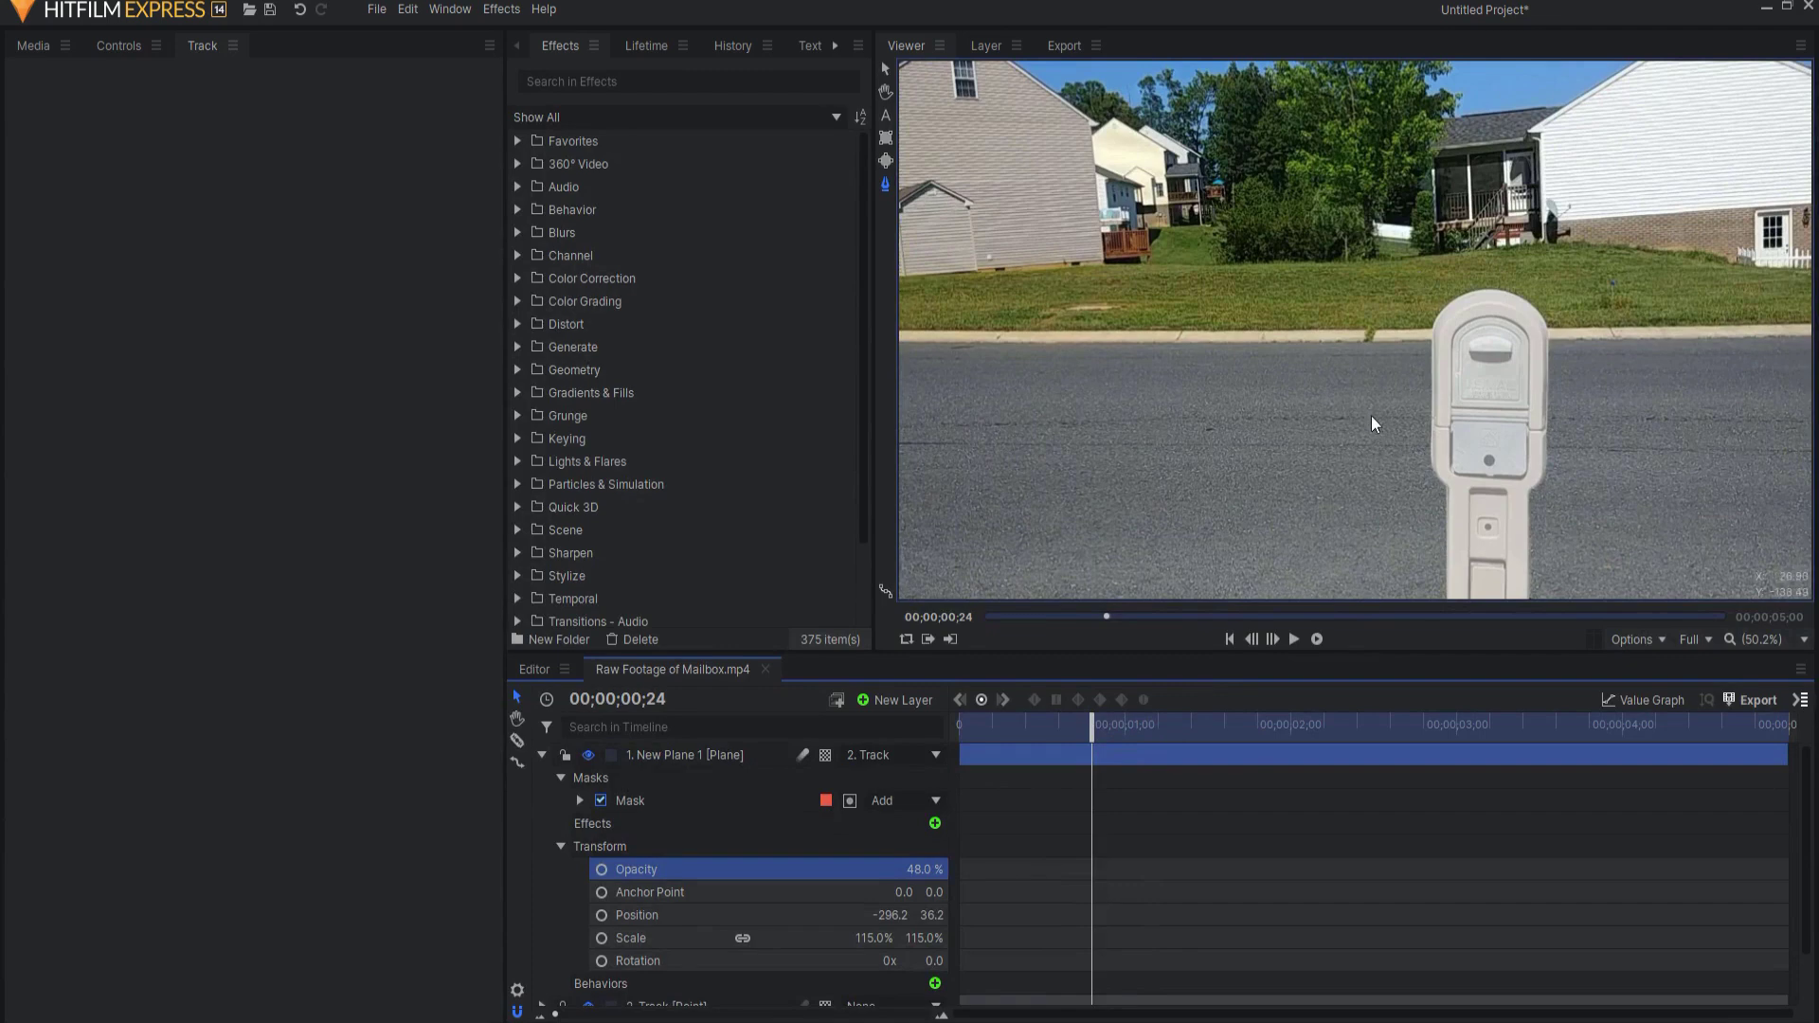
pyautogui.moveTo(1092, 726); pyautogui.dragTo(1418, 712)
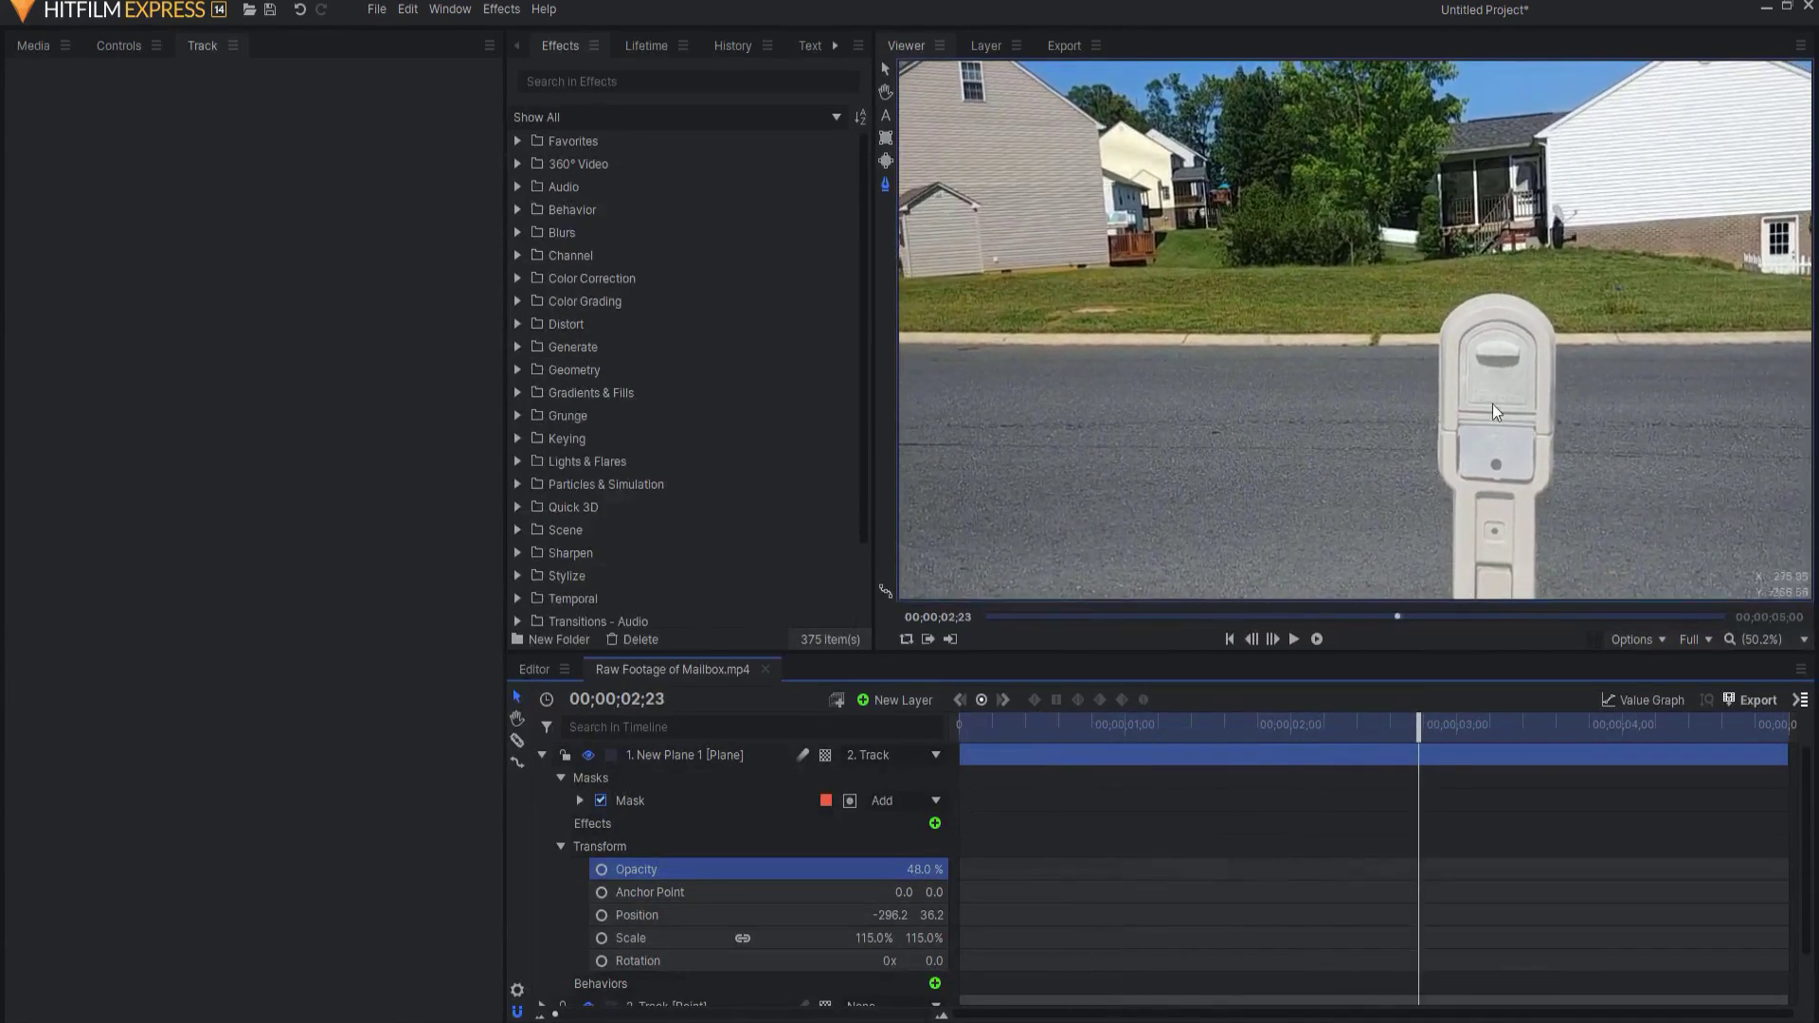
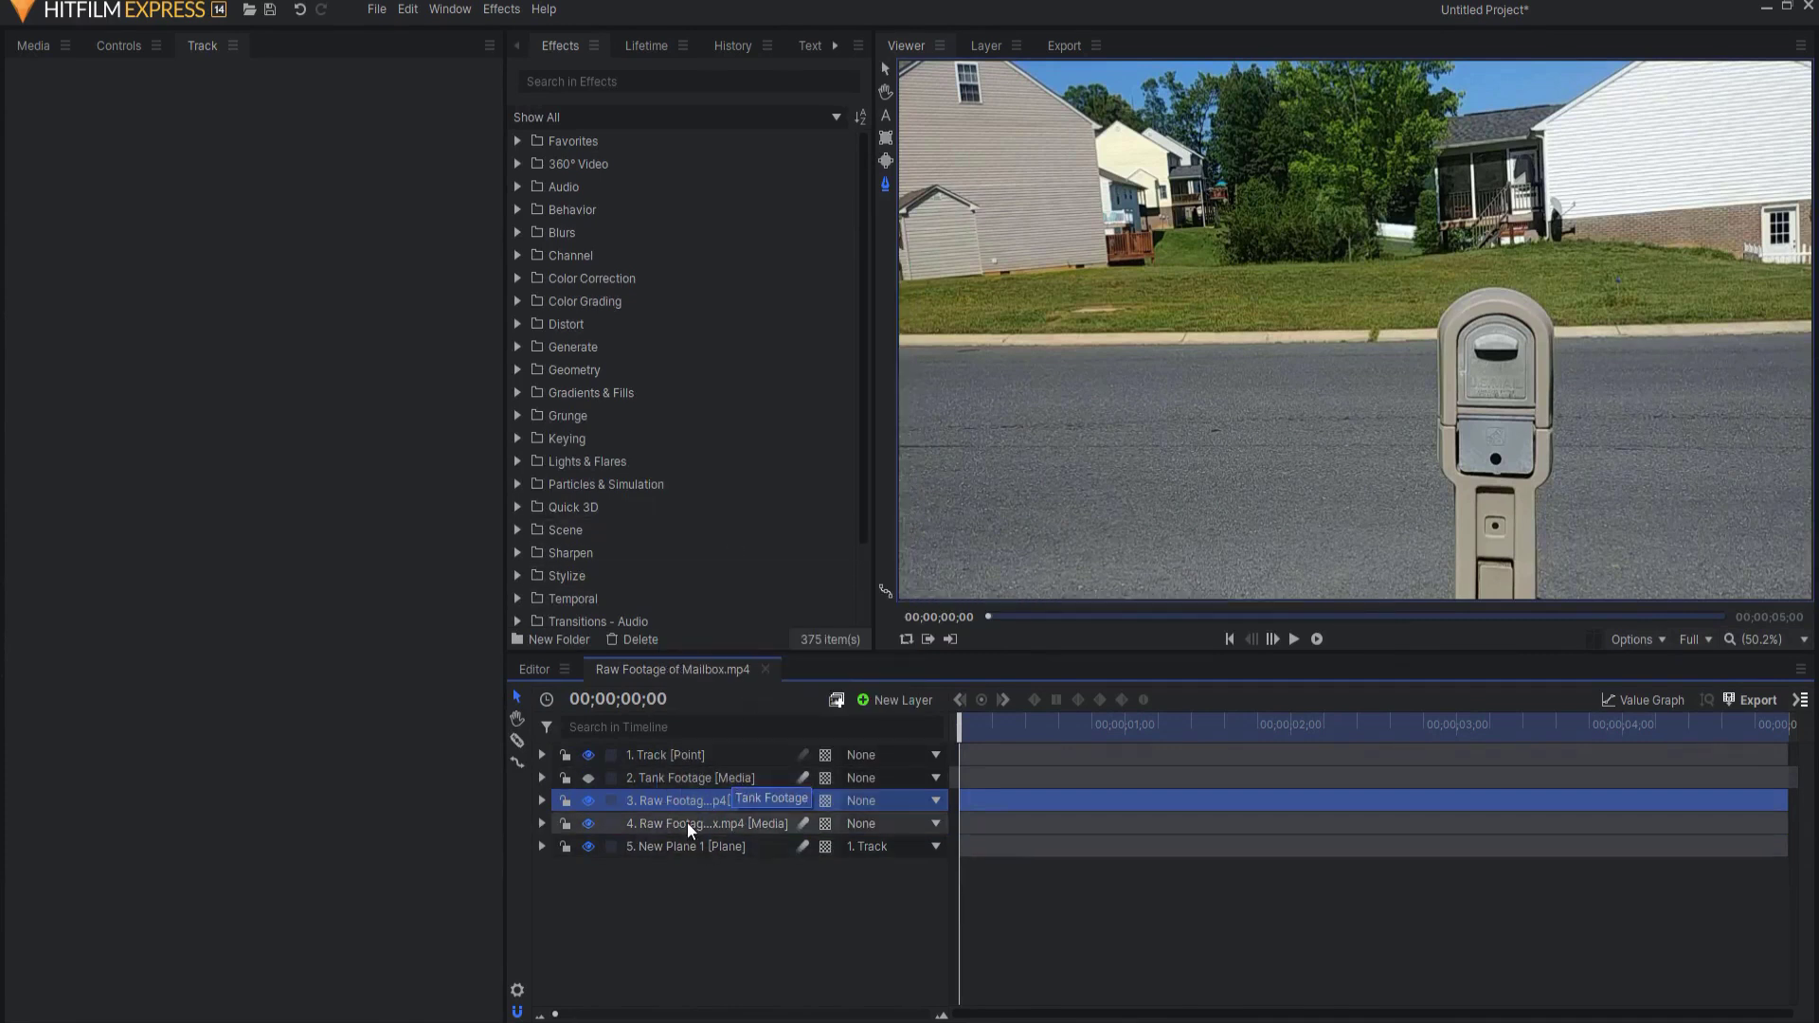
# - Rename the upper raw footage layer Mailbox and the lower one BG, and move the Mailbox layer above Tank Footage
pyautogui.doubleClick(657, 799)
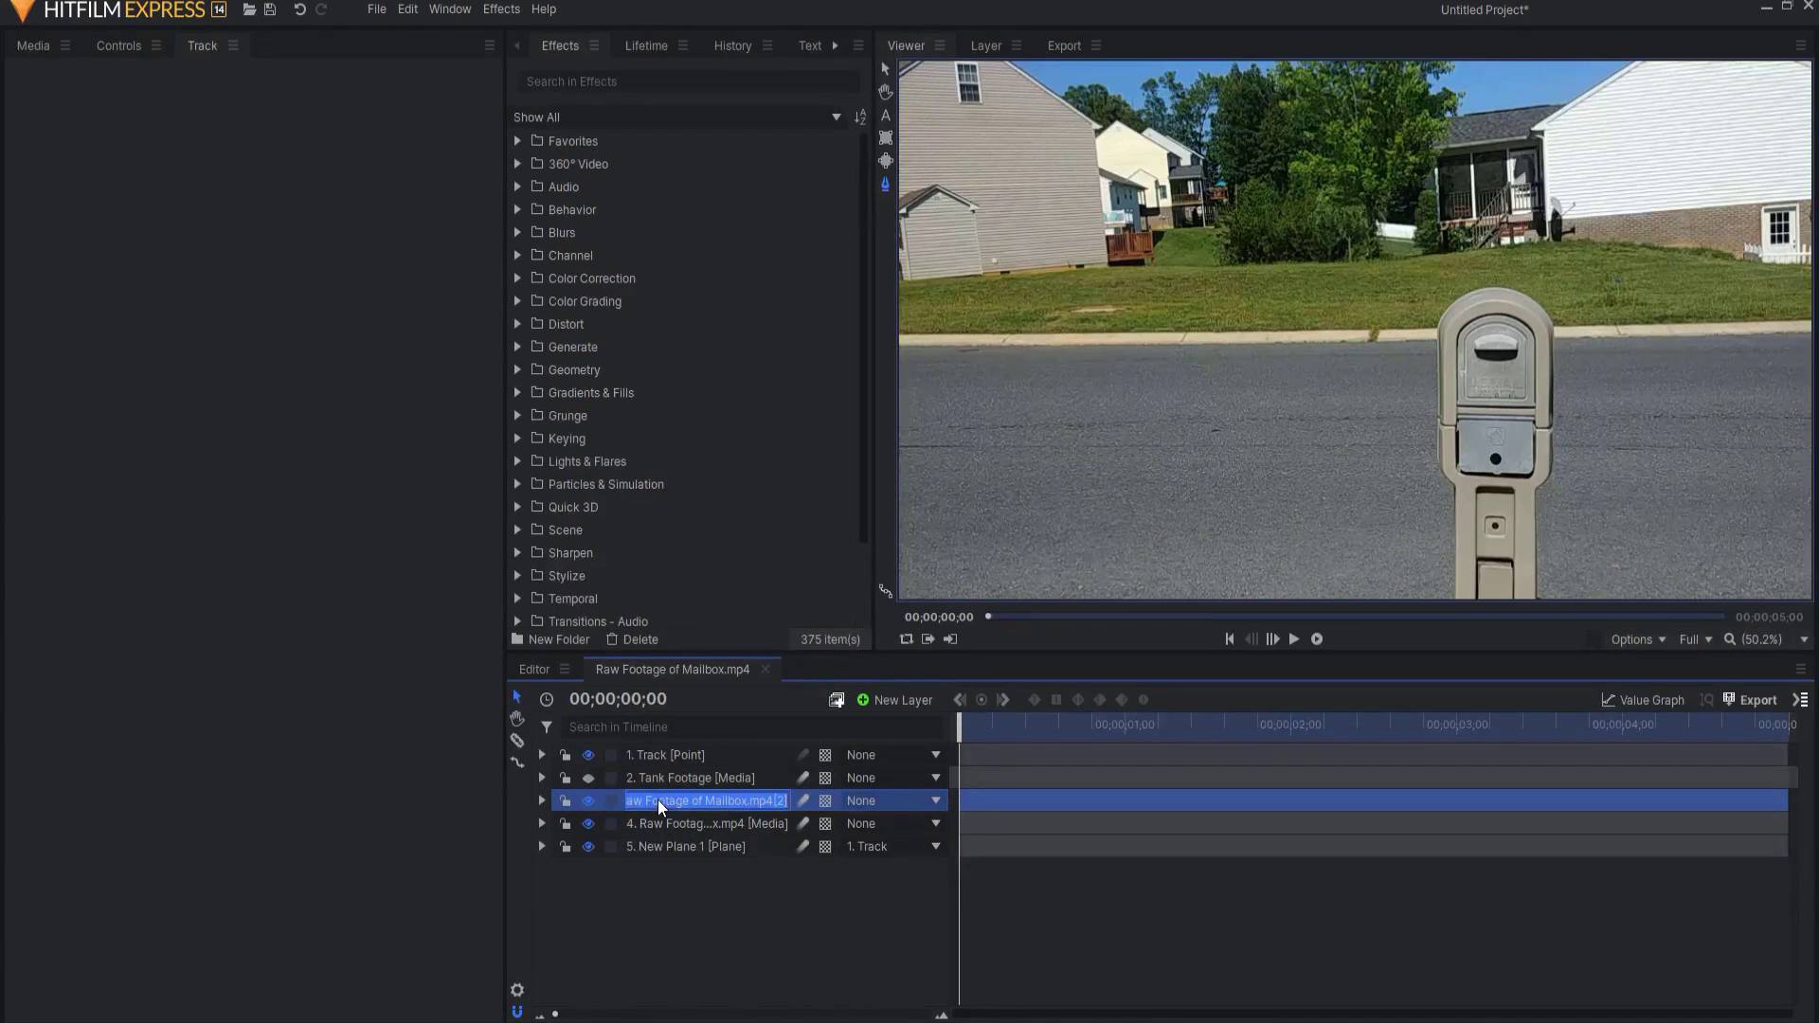
pyautogui.write('Mailbox [Media')
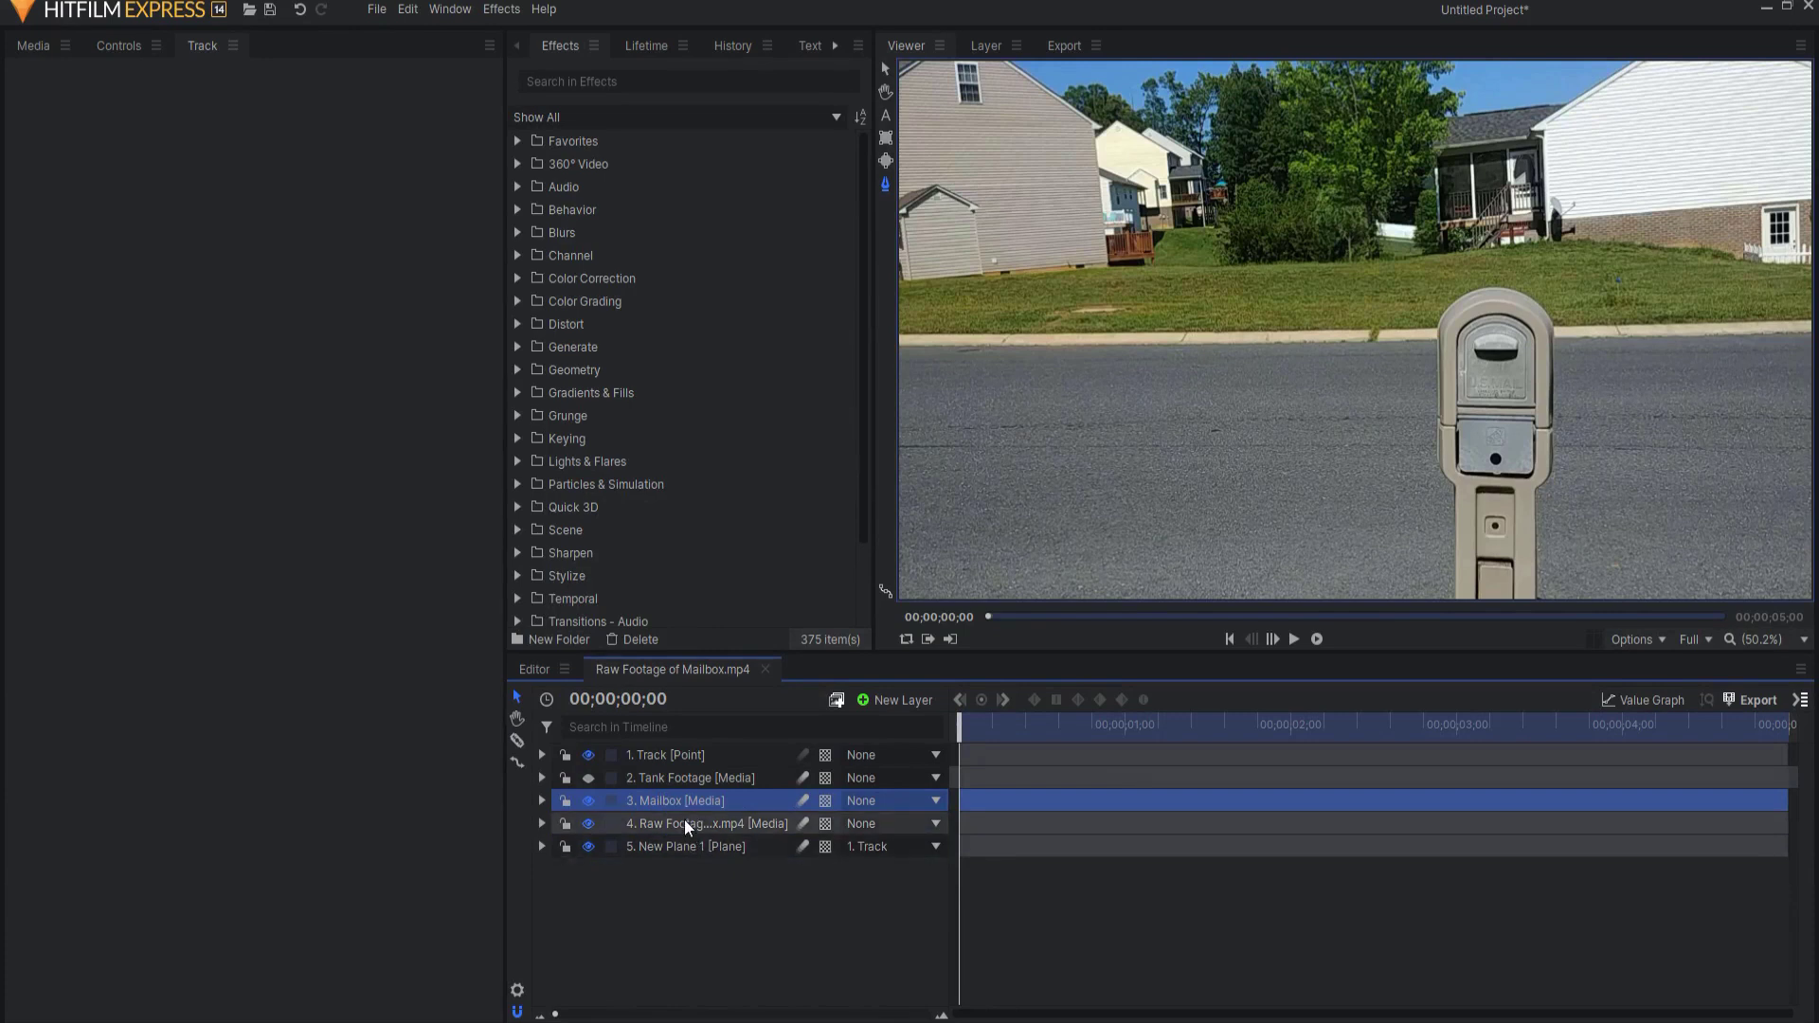
pyautogui.click(682, 823)
pyautogui.doubleClick(680, 822)
pyautogui.write('BG')
pyautogui.press('Return')
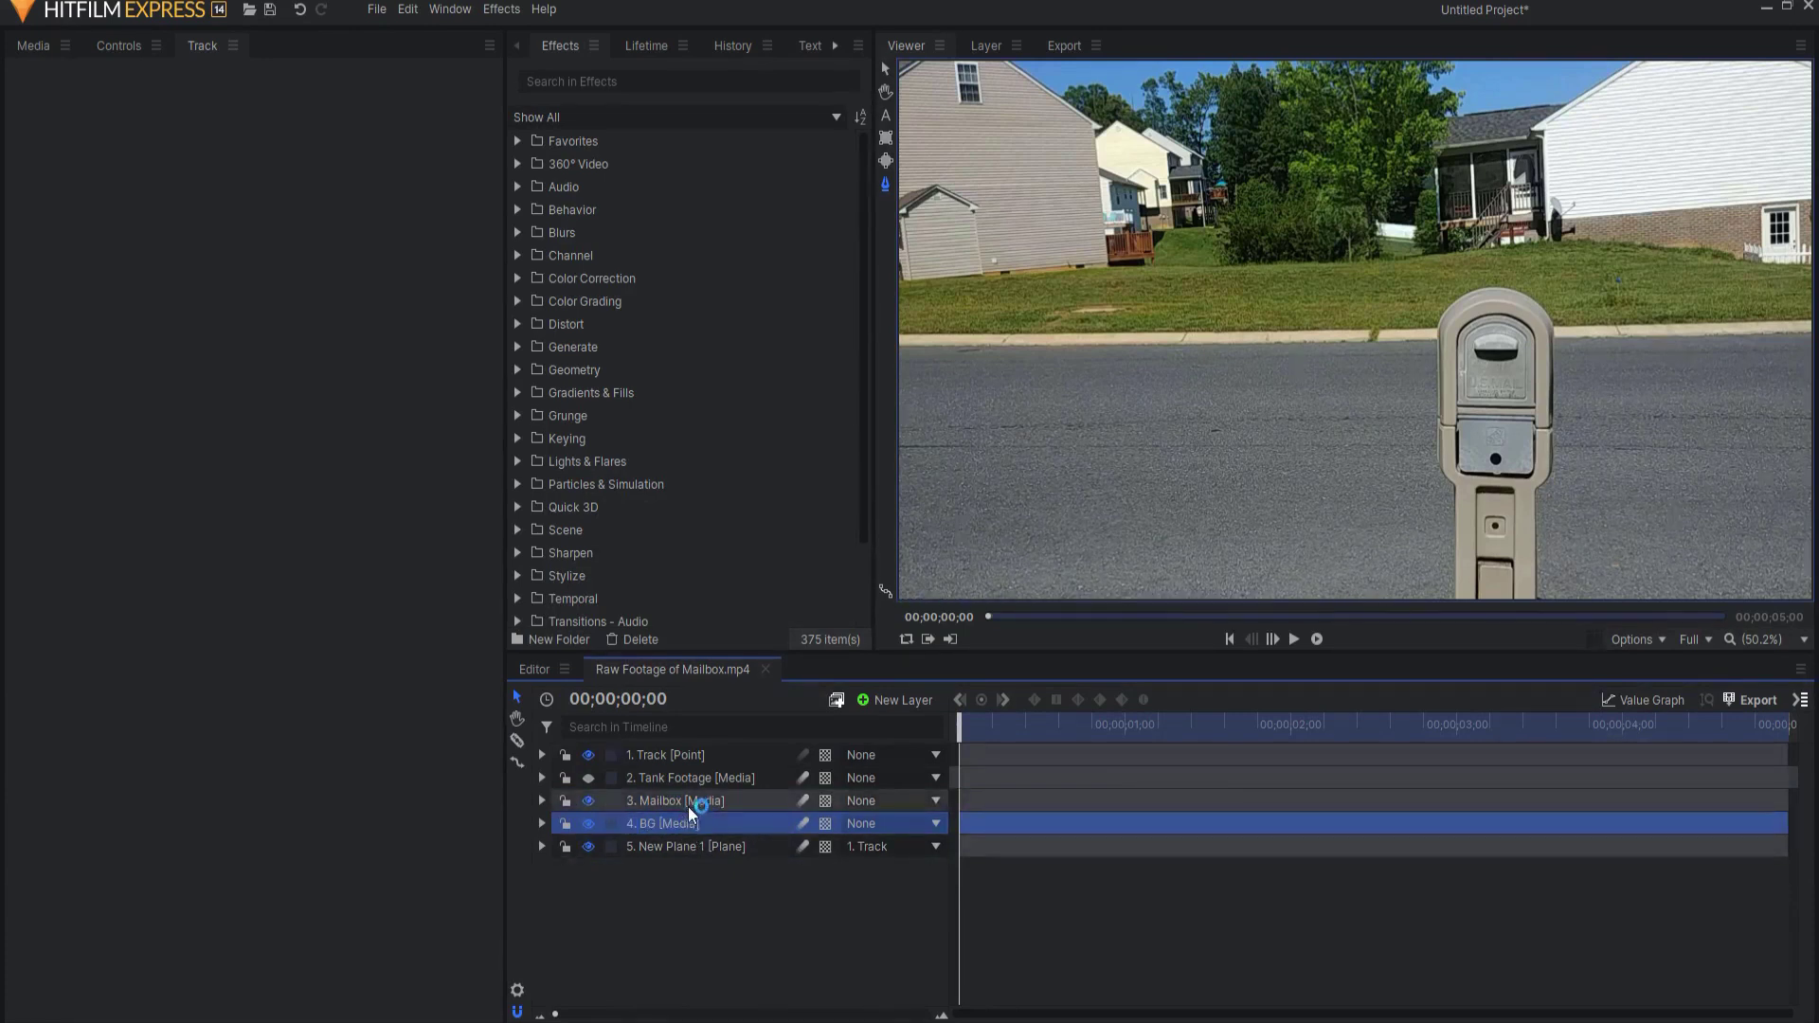
pyautogui.moveTo(687, 805); pyautogui.dragTo(684, 772)
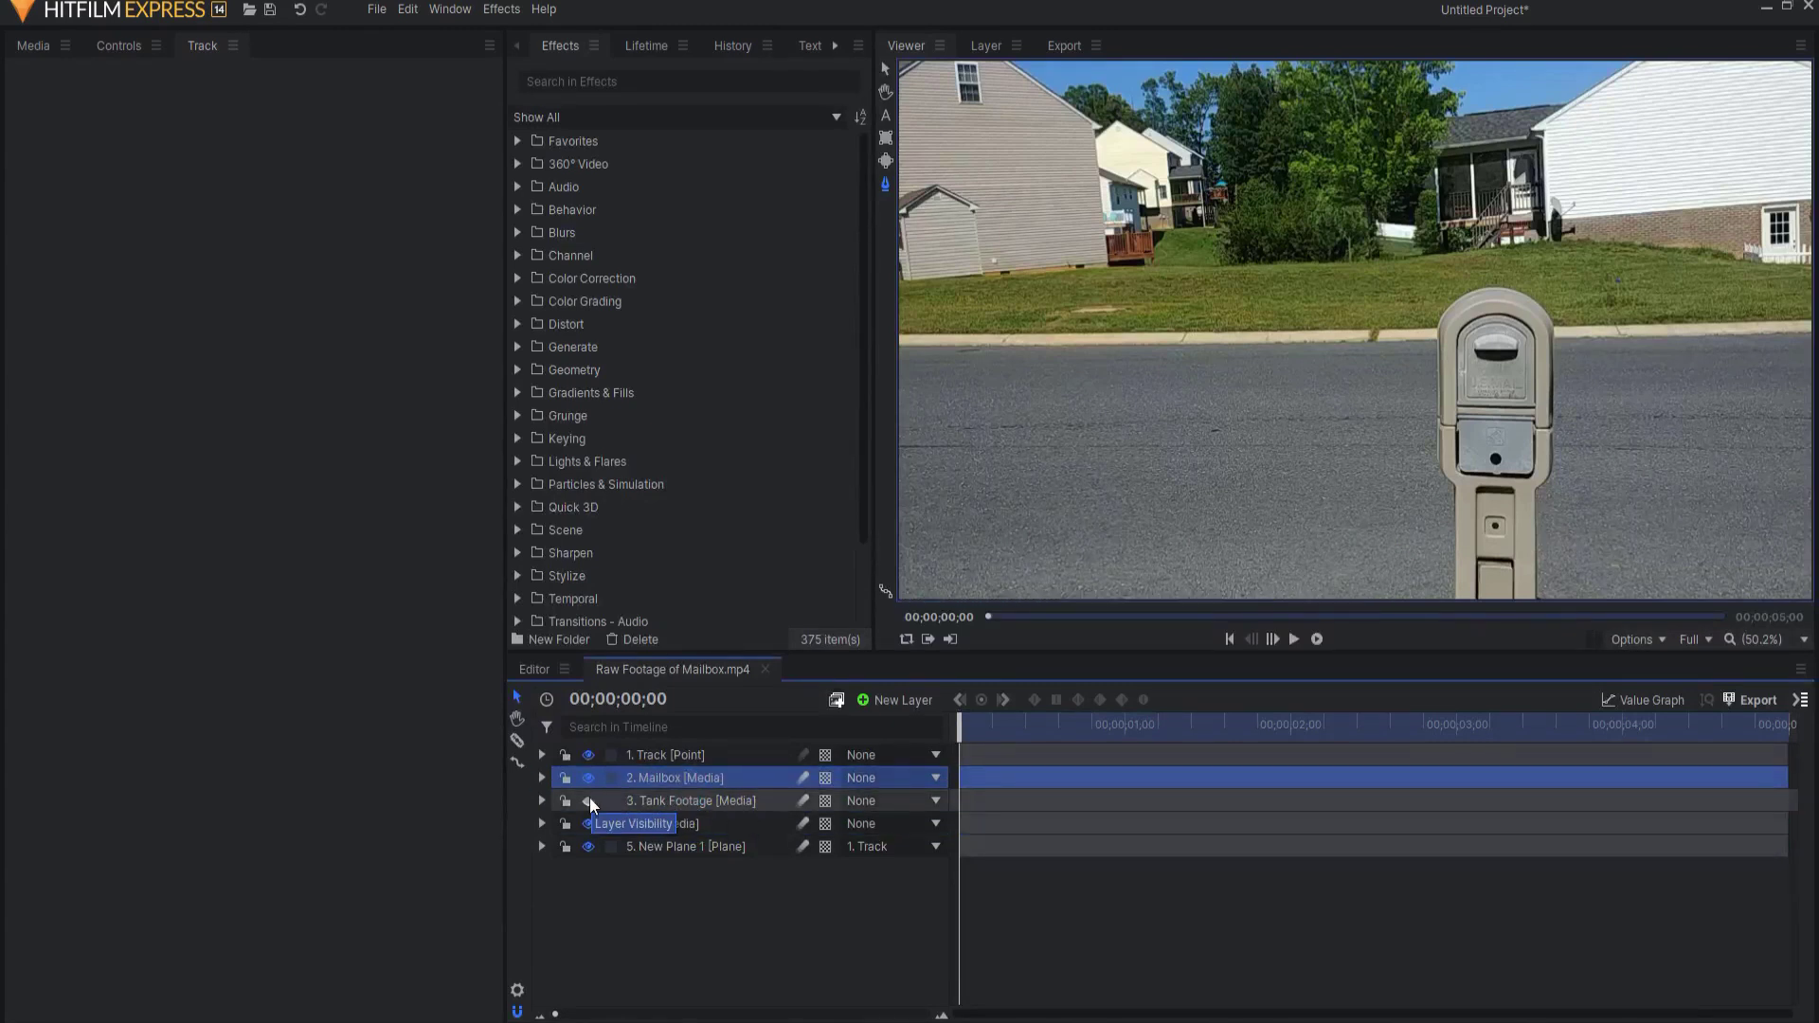
# - Add the Set Matte effect to the Mailbox layer
pyautogui.moveTo(962, 725); pyautogui.dragTo(1230, 725)
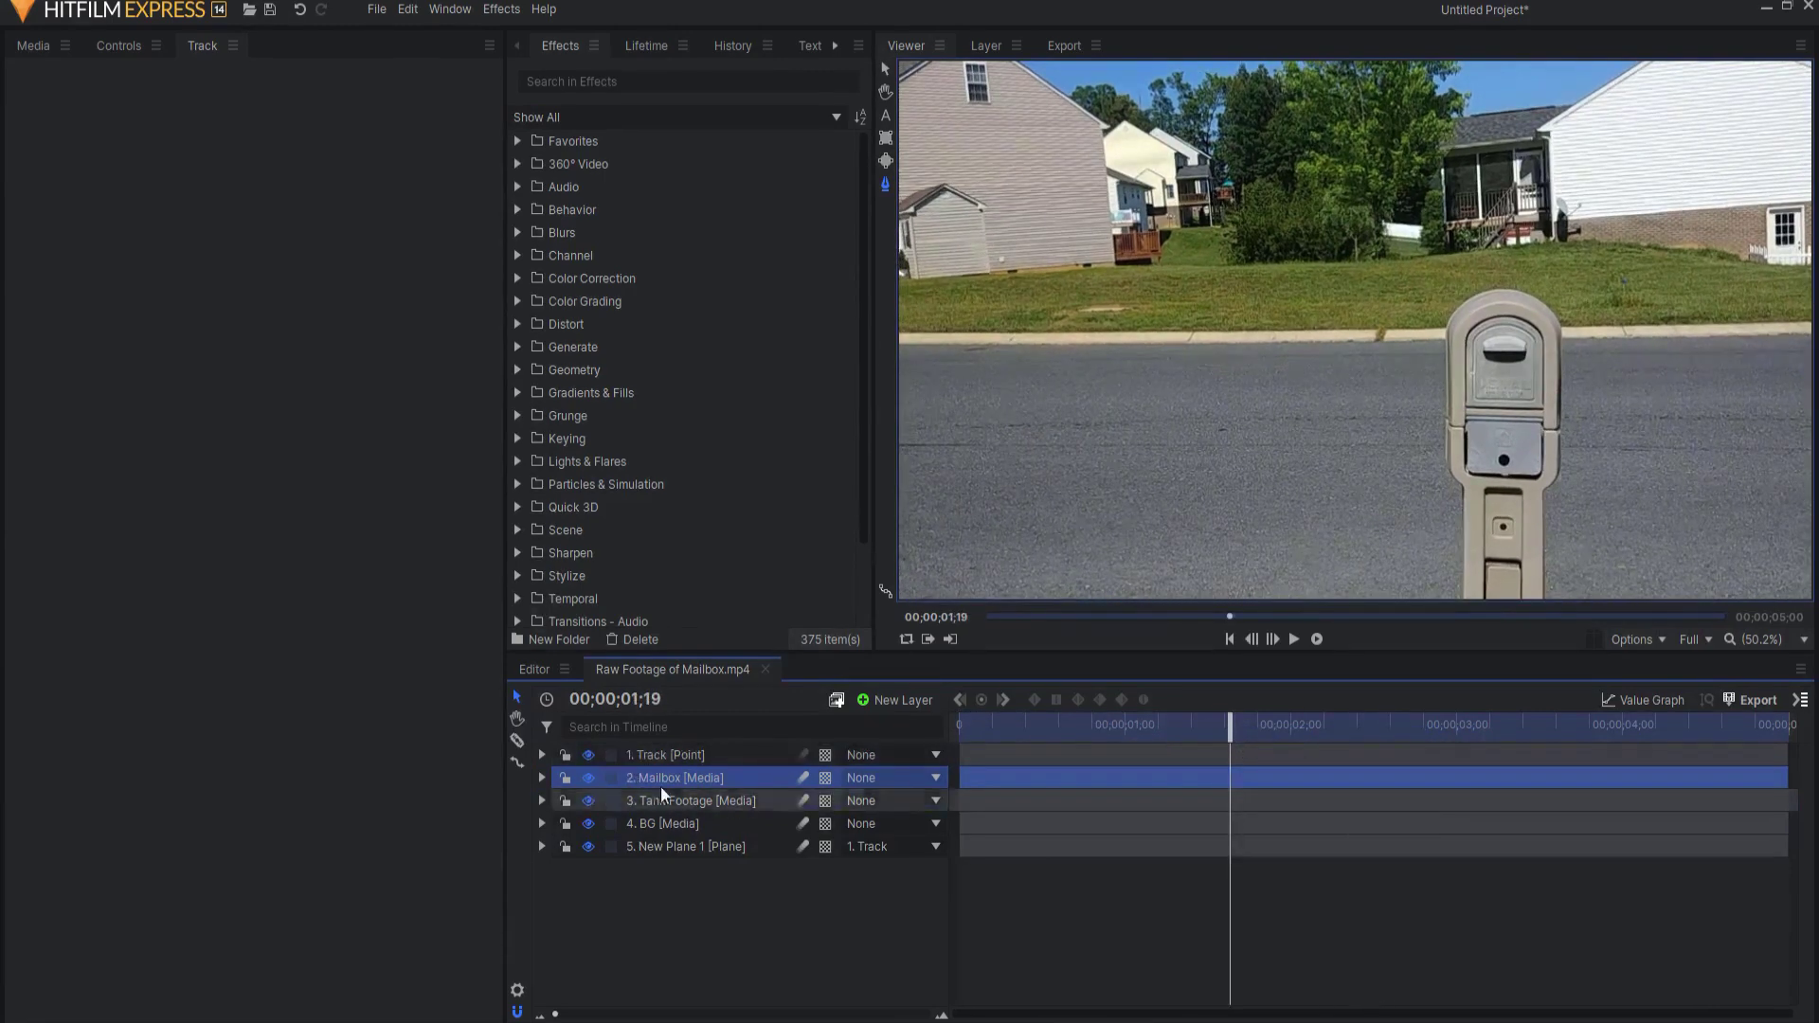
pyautogui.click(542, 778)
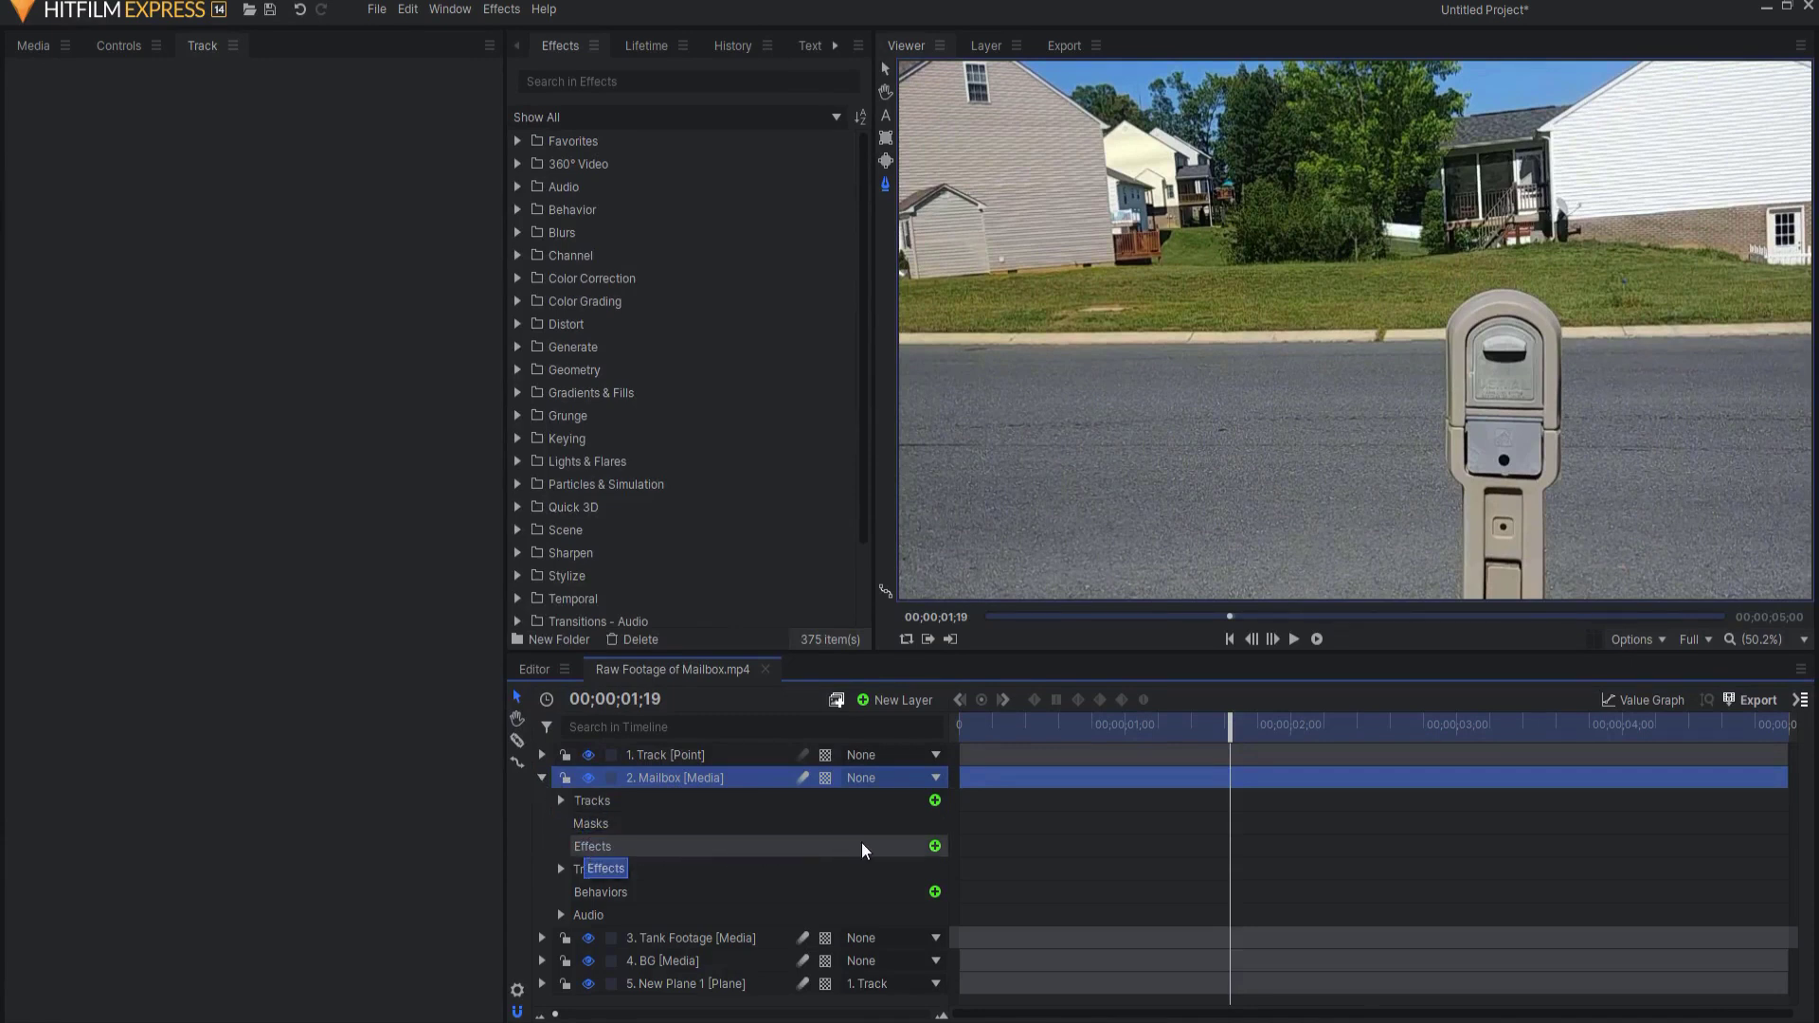
pyautogui.click(935, 846)
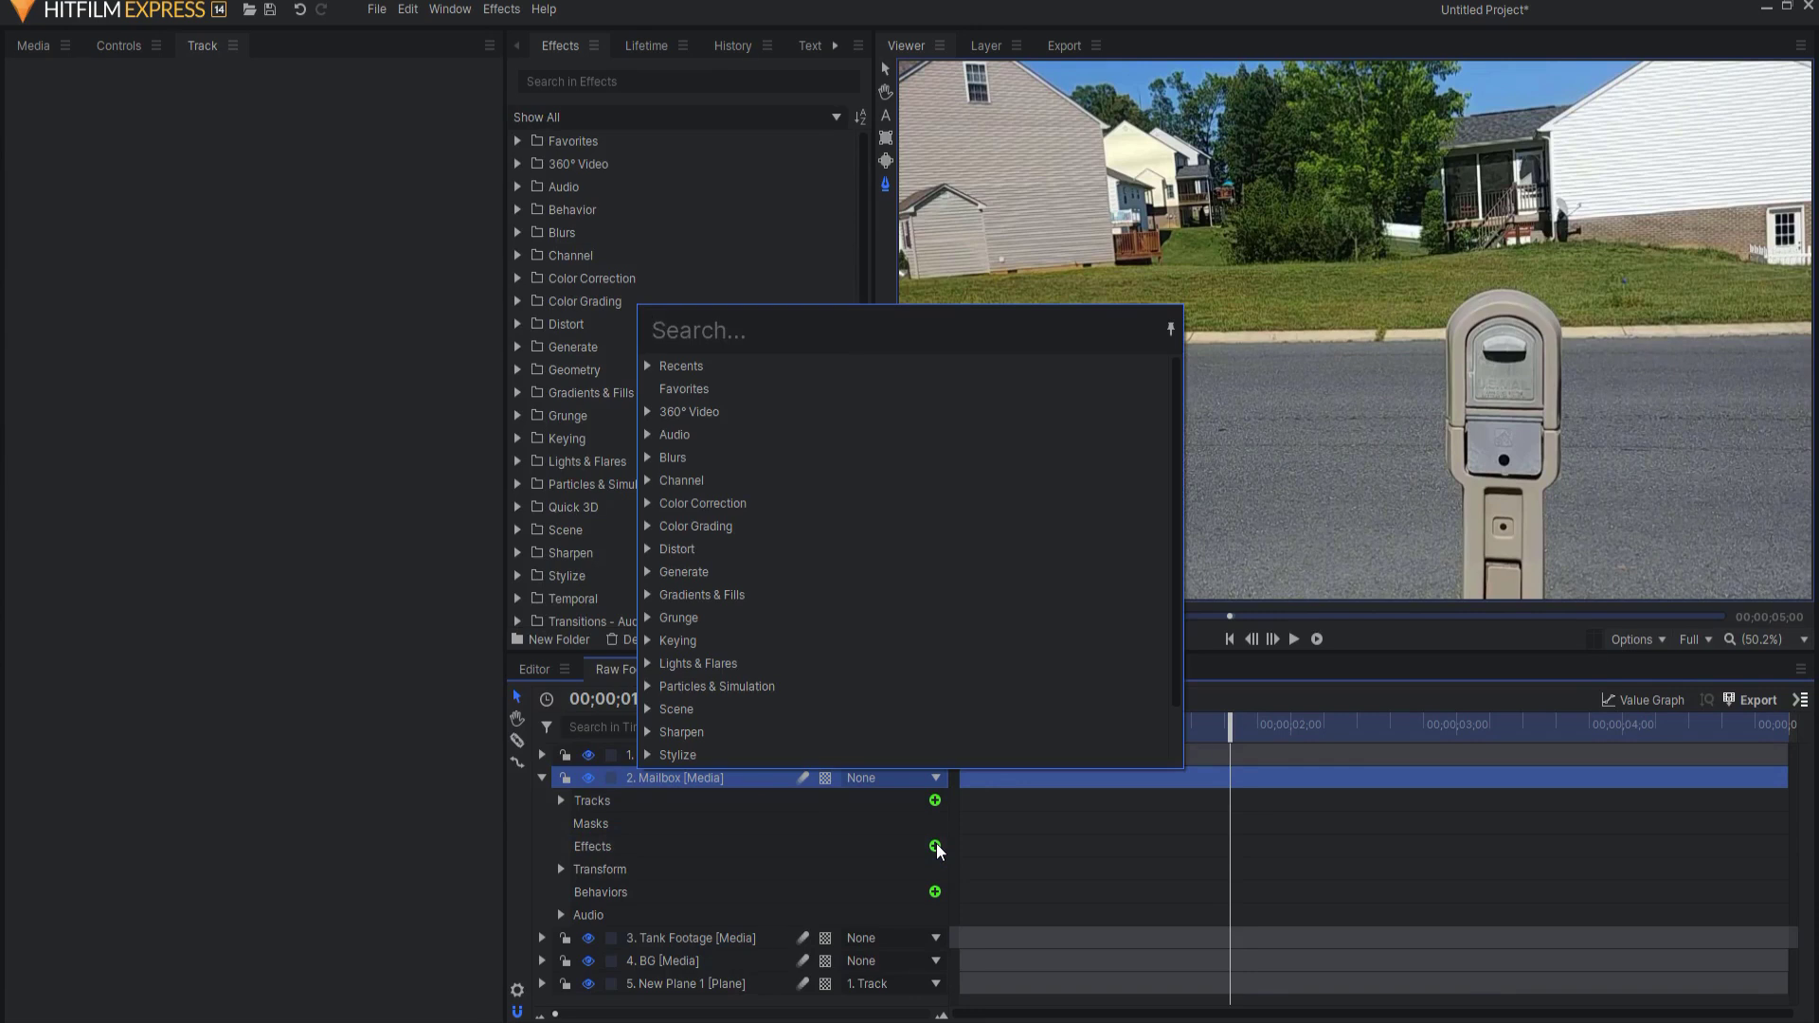
pyautogui.write('set')
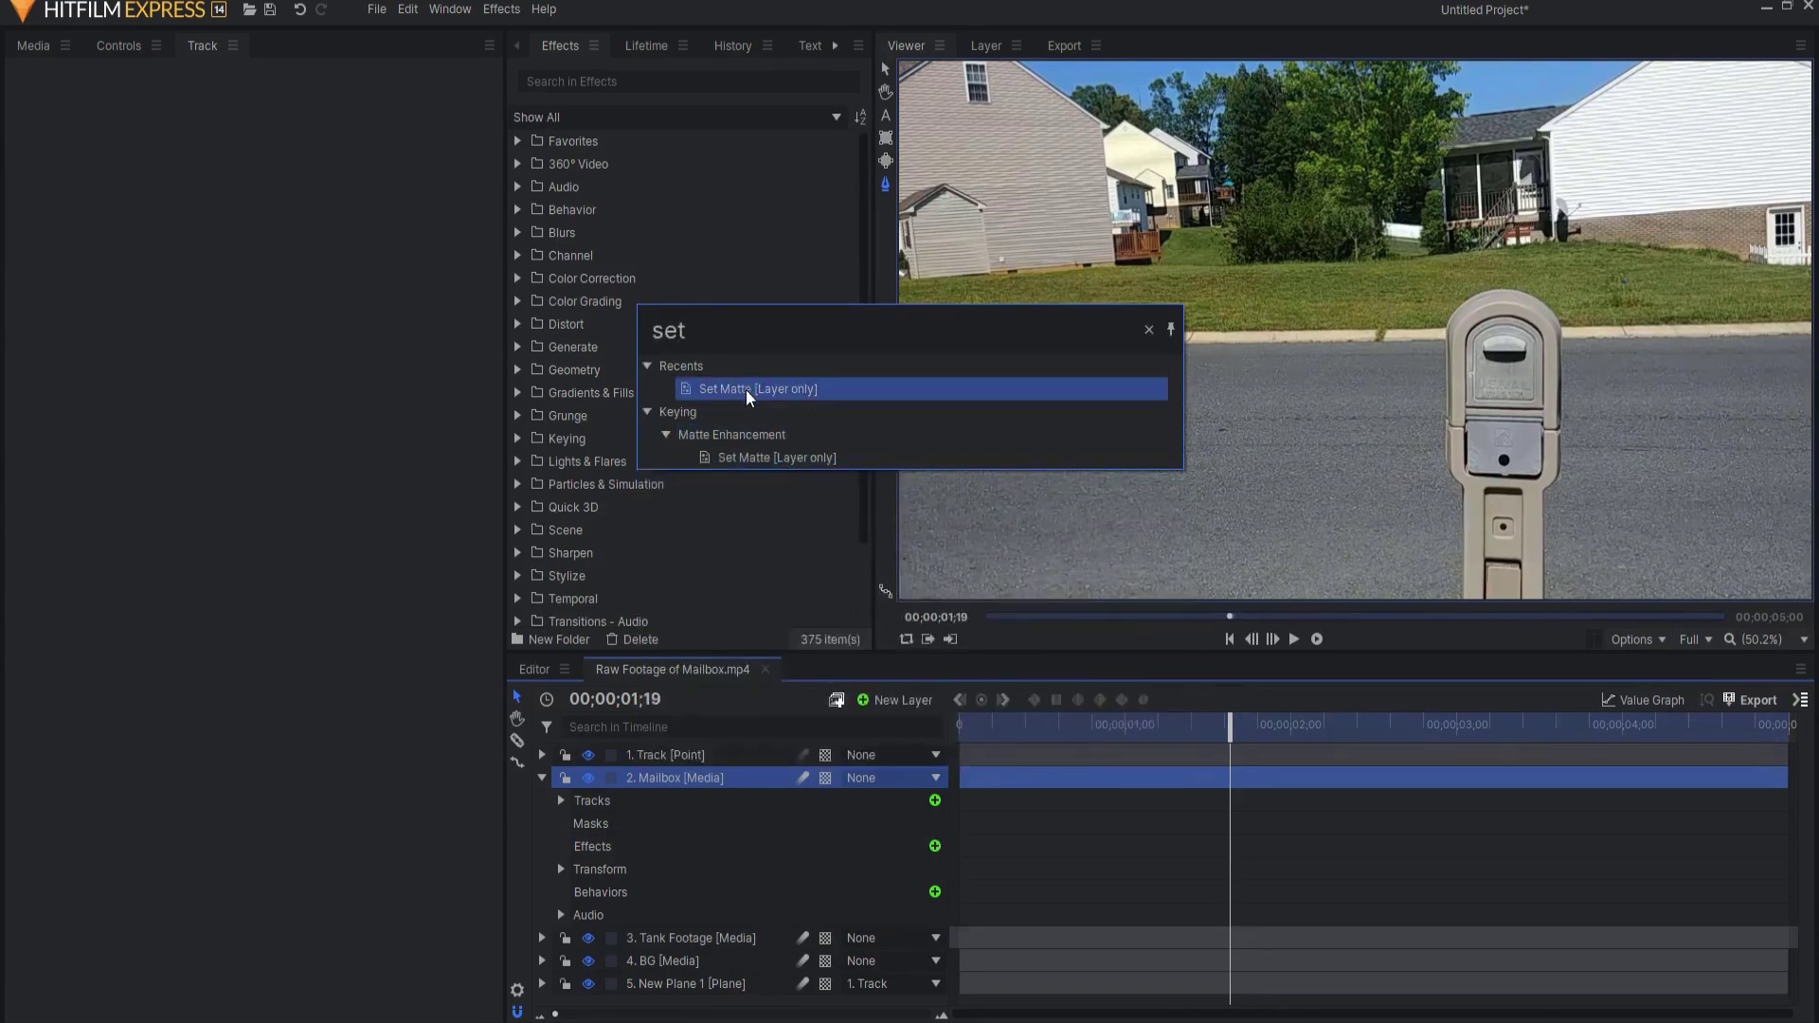
pyautogui.click(749, 390)
# - Set the source layer of the Mailbox layer's Set Matte effect to New Plane 1 and collapse the layer
pyautogui.click(578, 868)
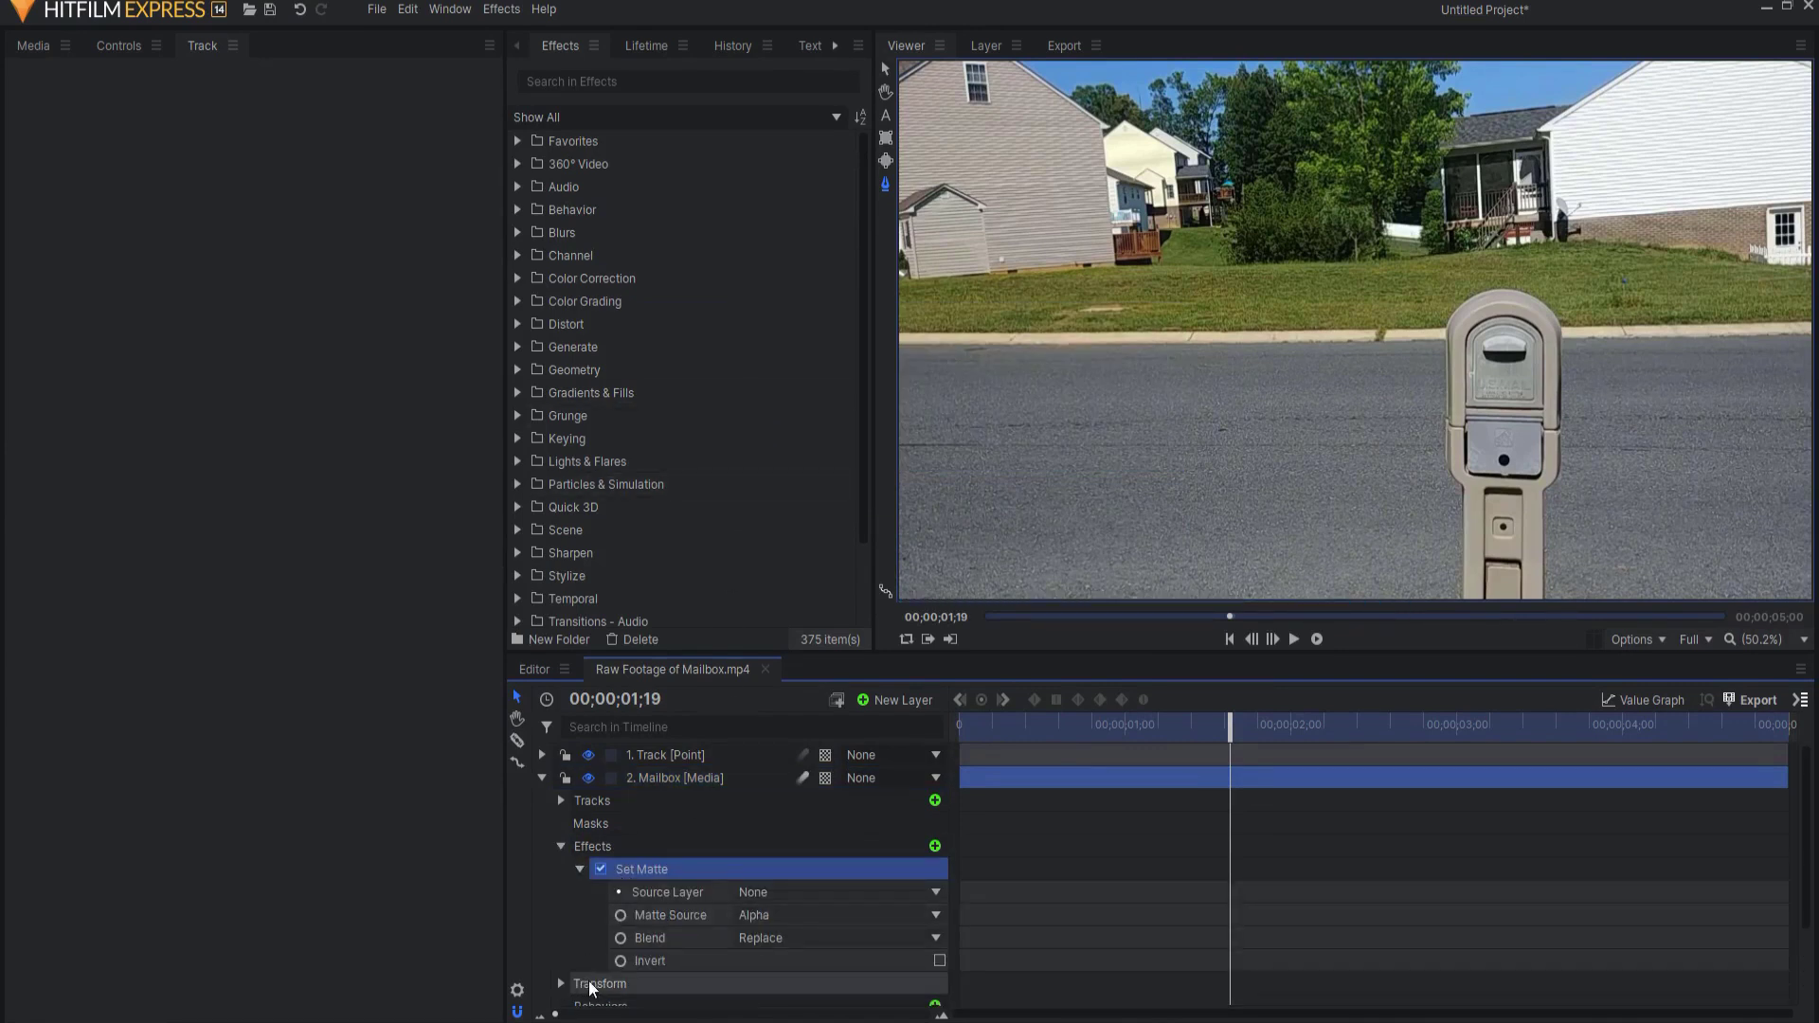
pyautogui.click(774, 890)
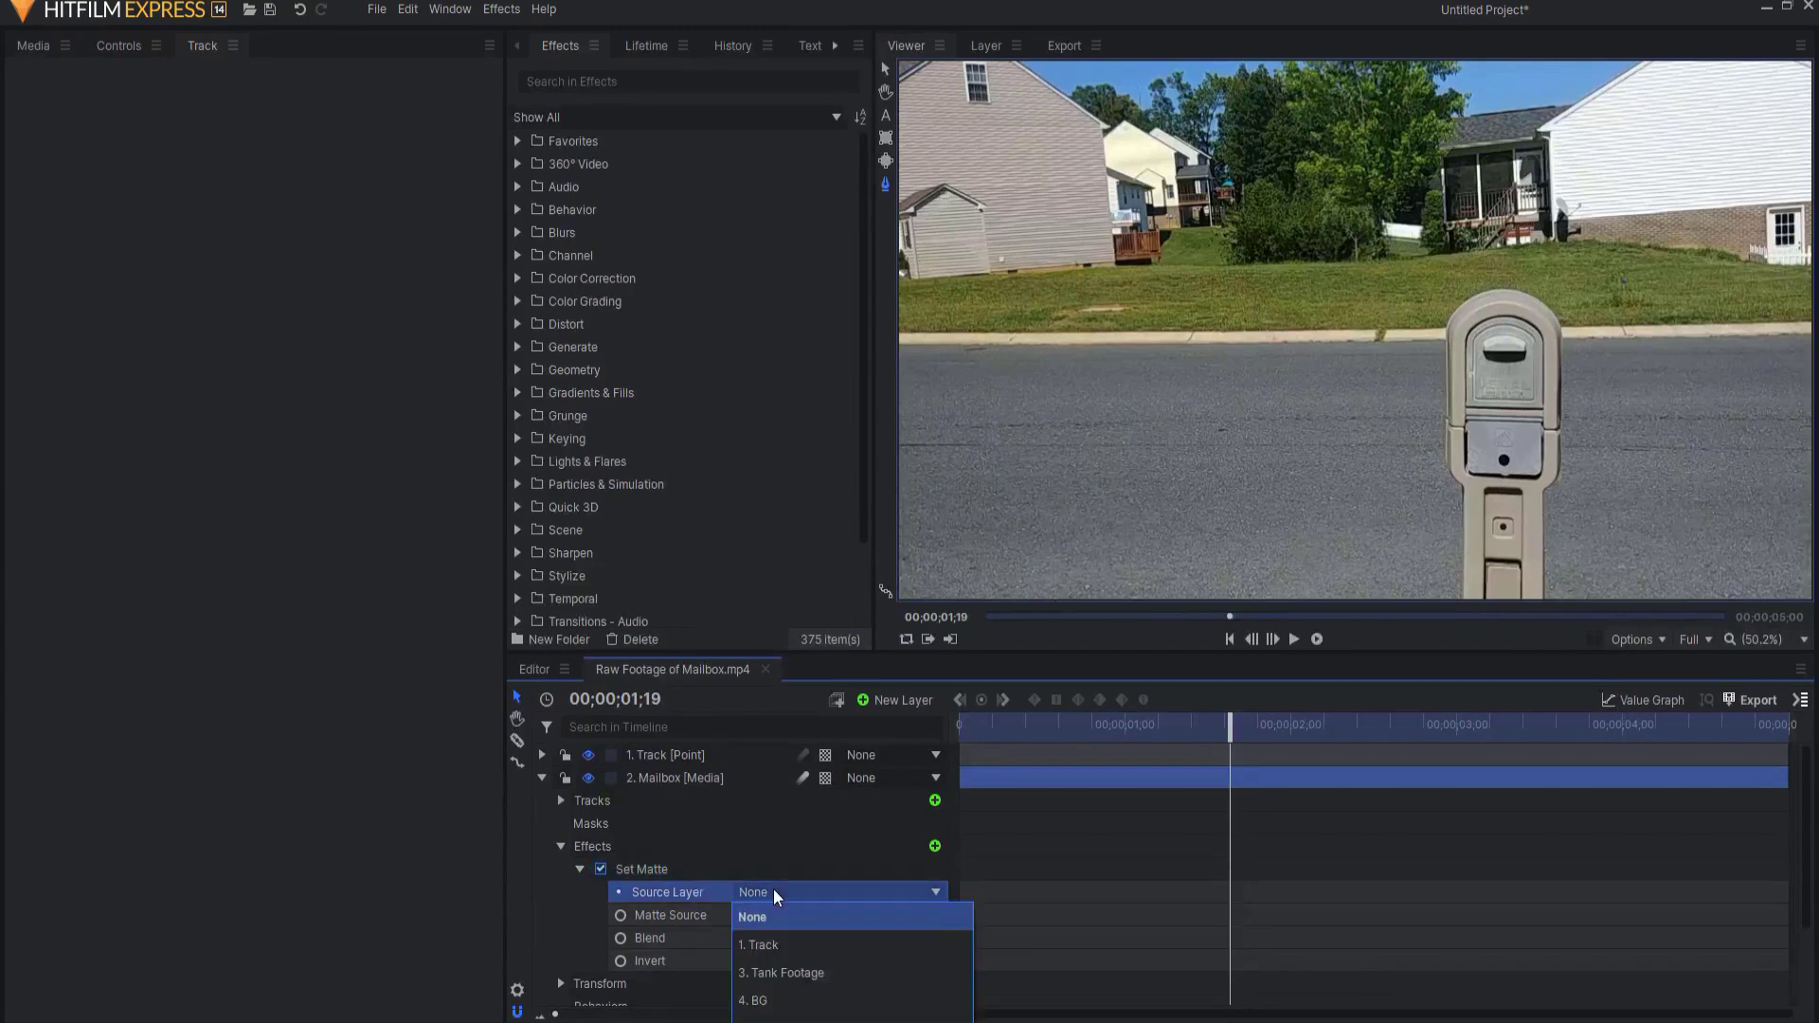
pyautogui.click(791, 1016)
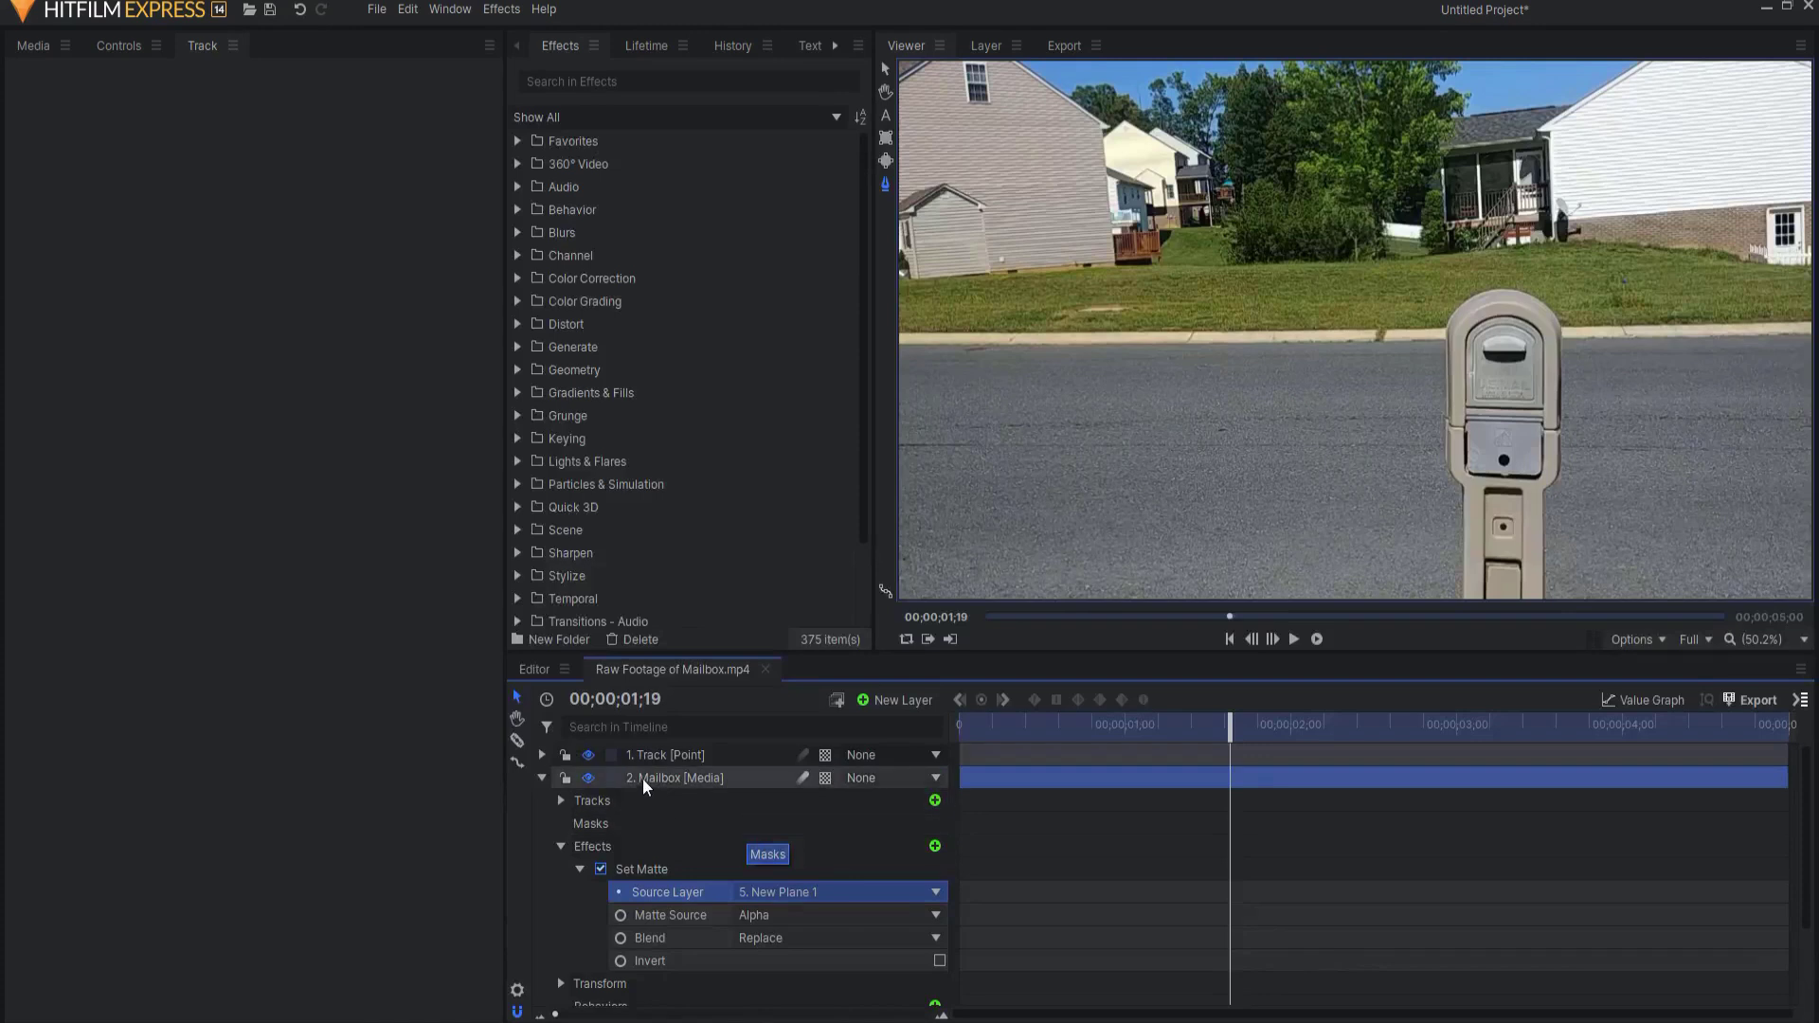
pyautogui.click(542, 778)
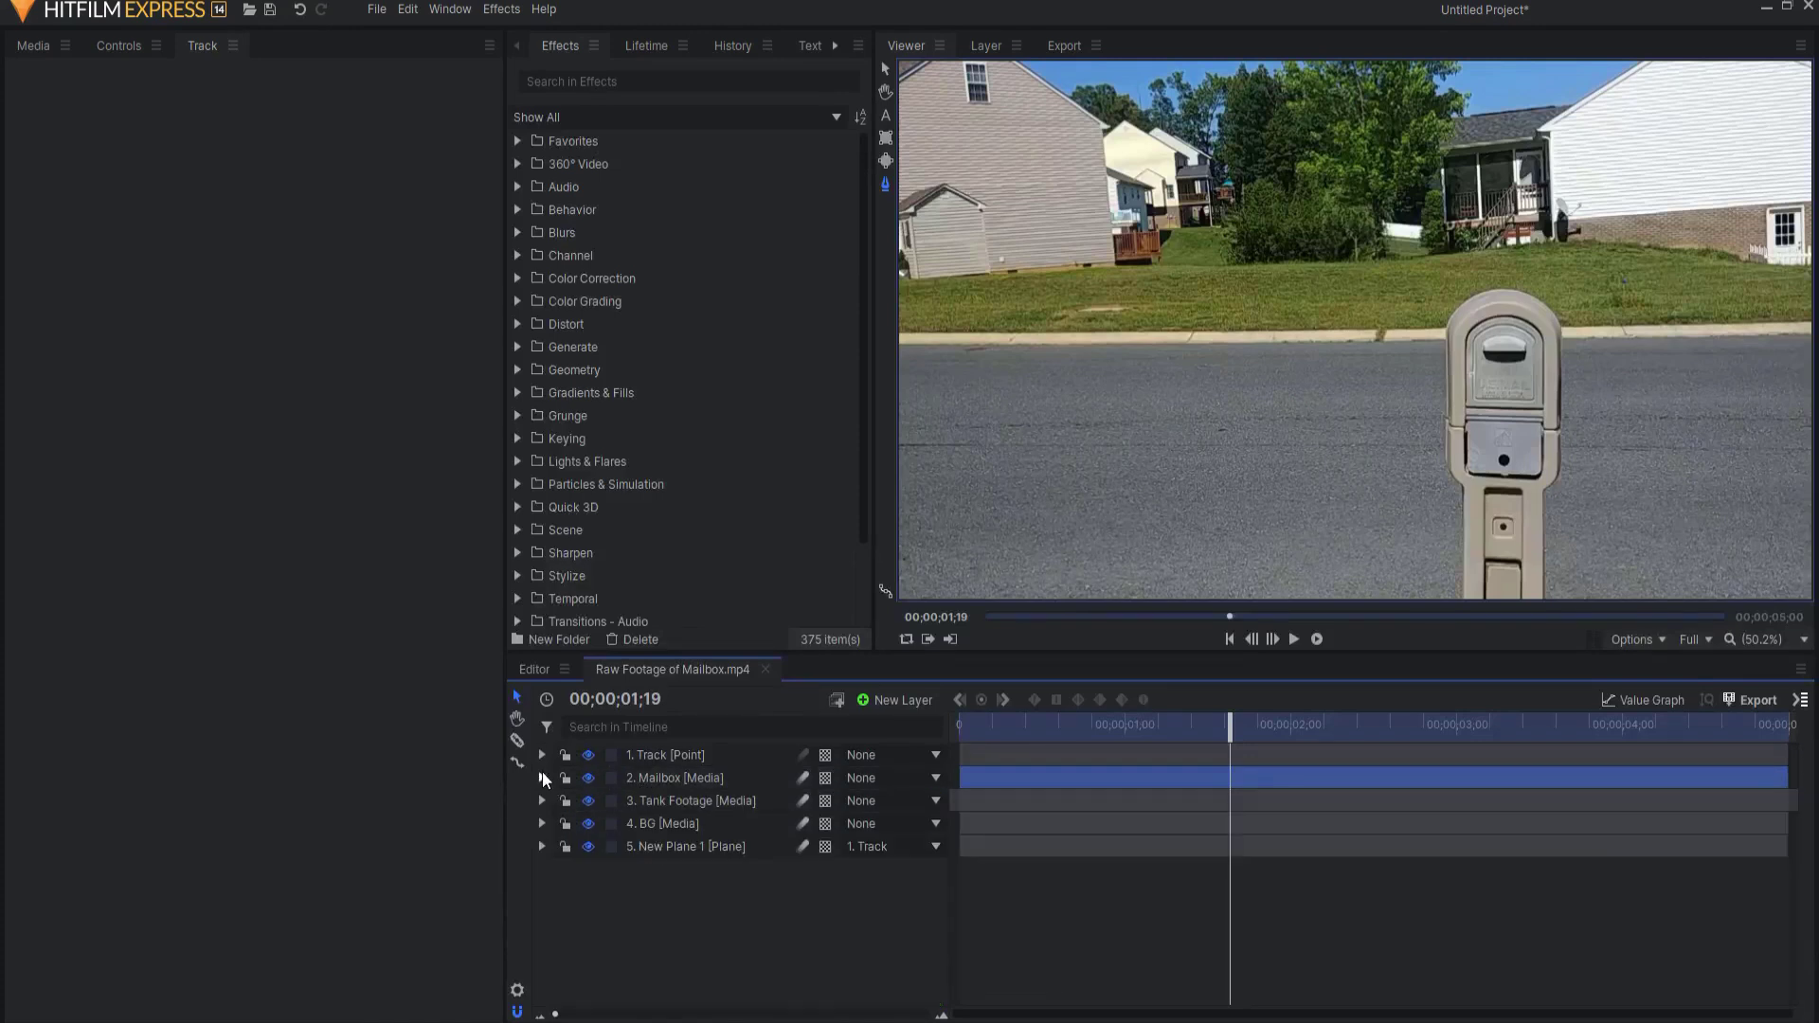
pyautogui.click(658, 846)
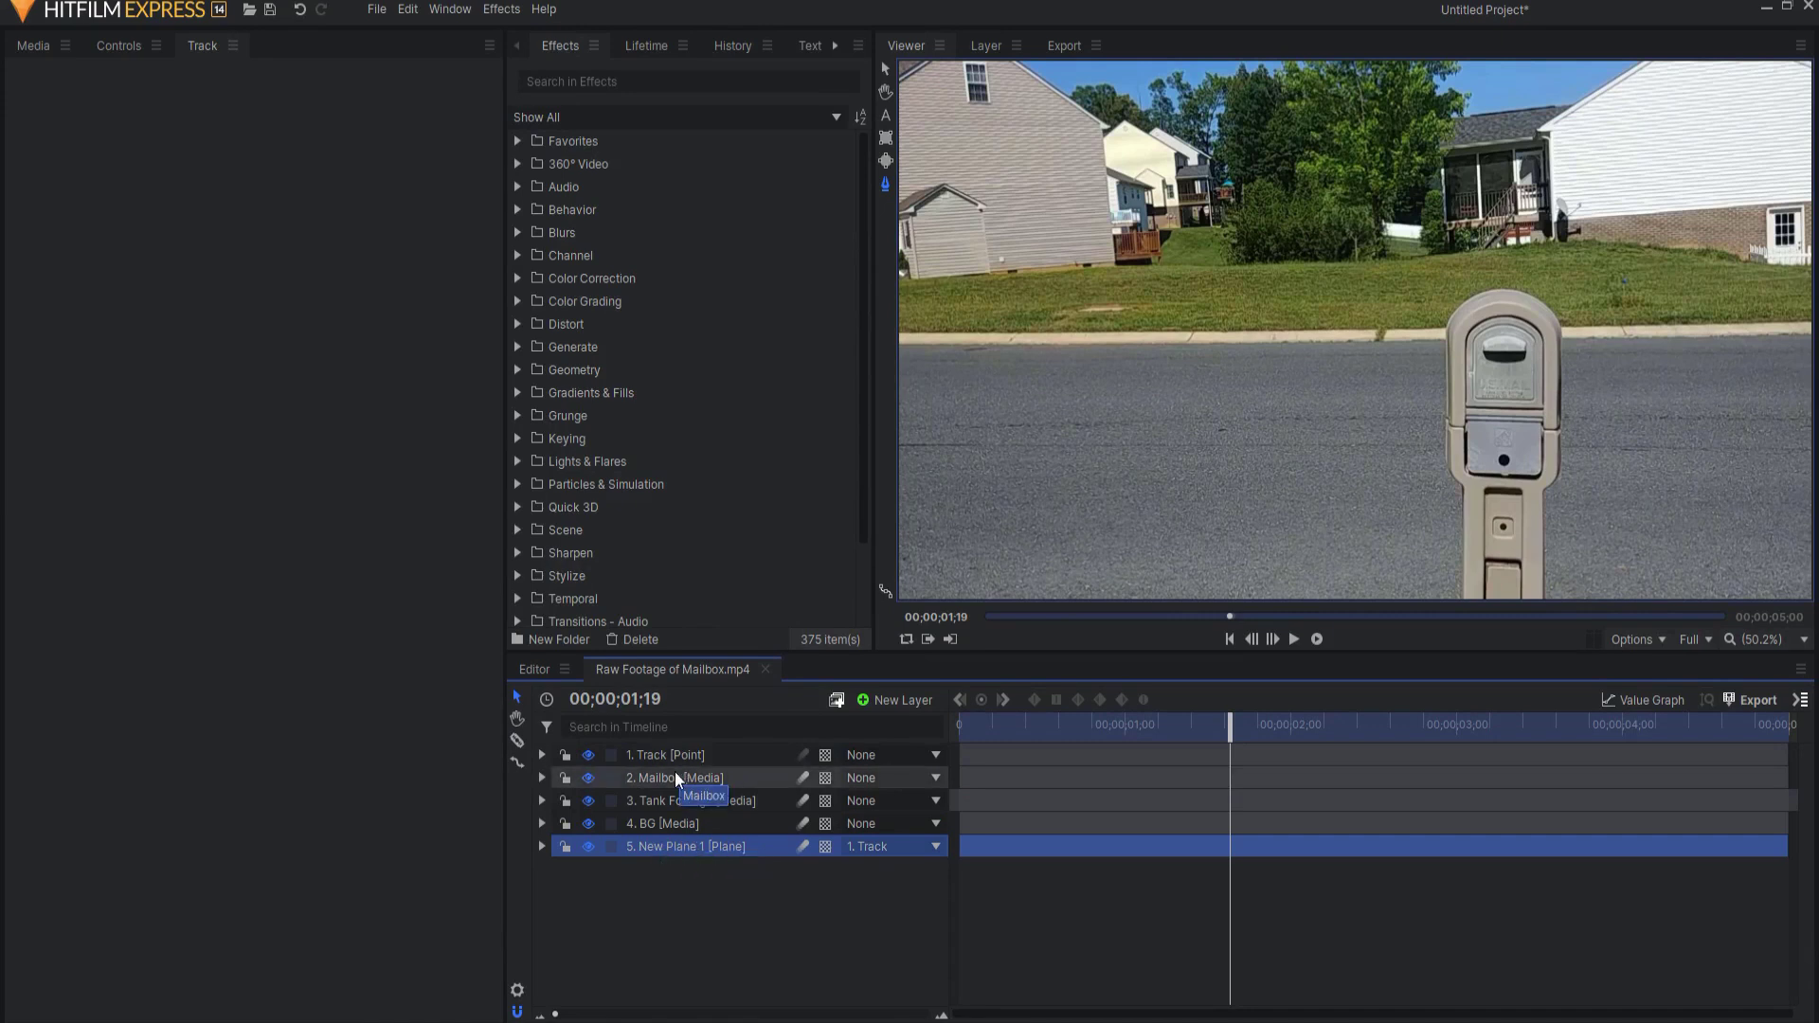
pyautogui.rightClick(678, 851)
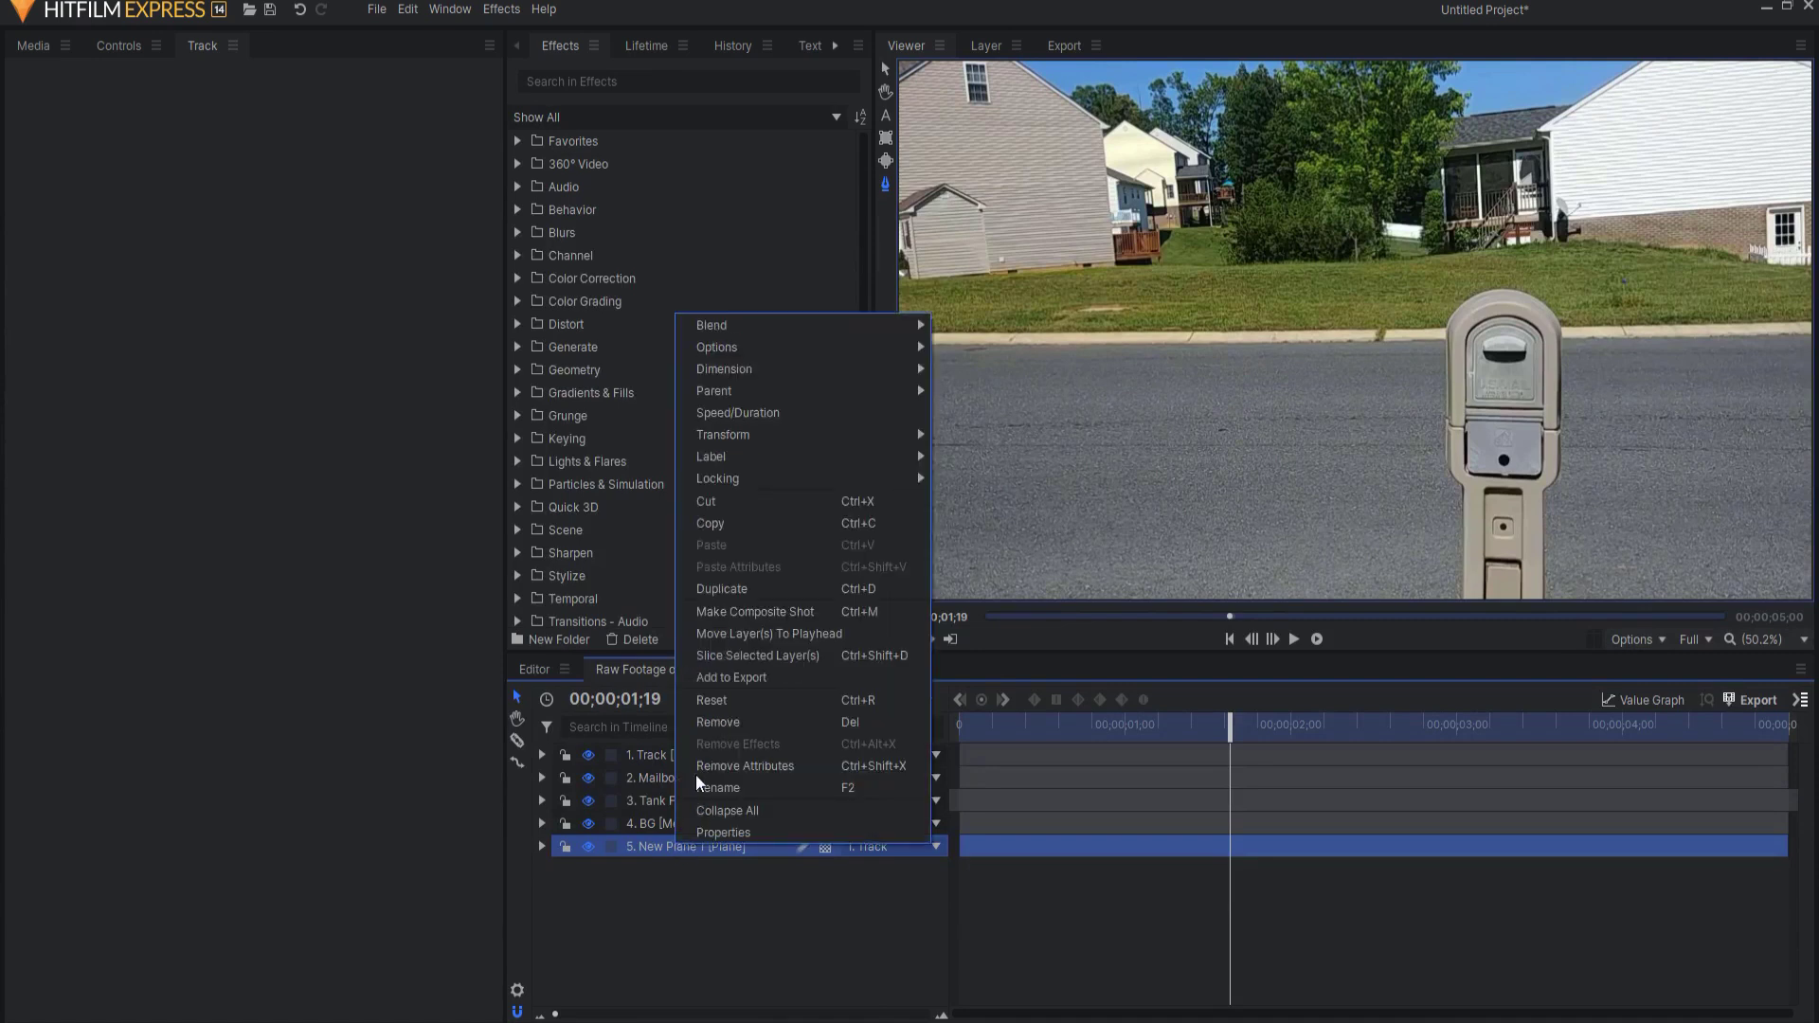
pyautogui.click(701, 919)
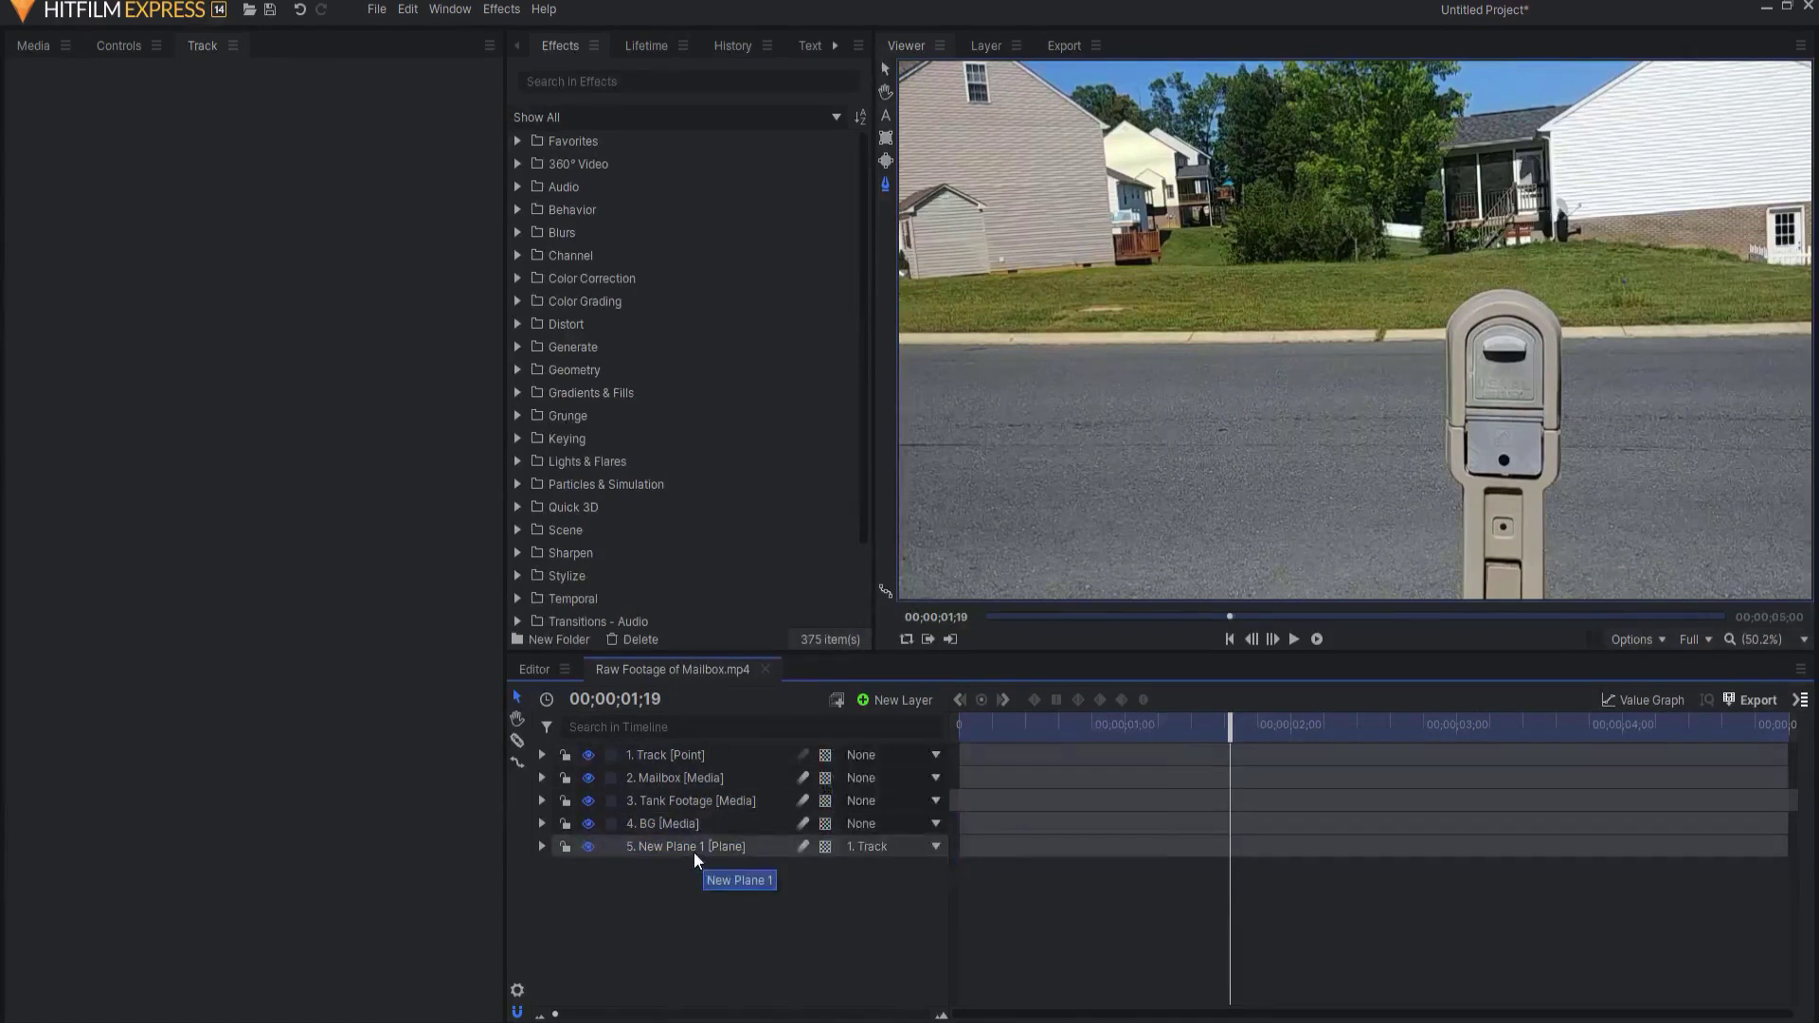
# - Add a grade layer, place it between BG and New Plane 1, and rename it Matte
pyautogui.click(897, 698)
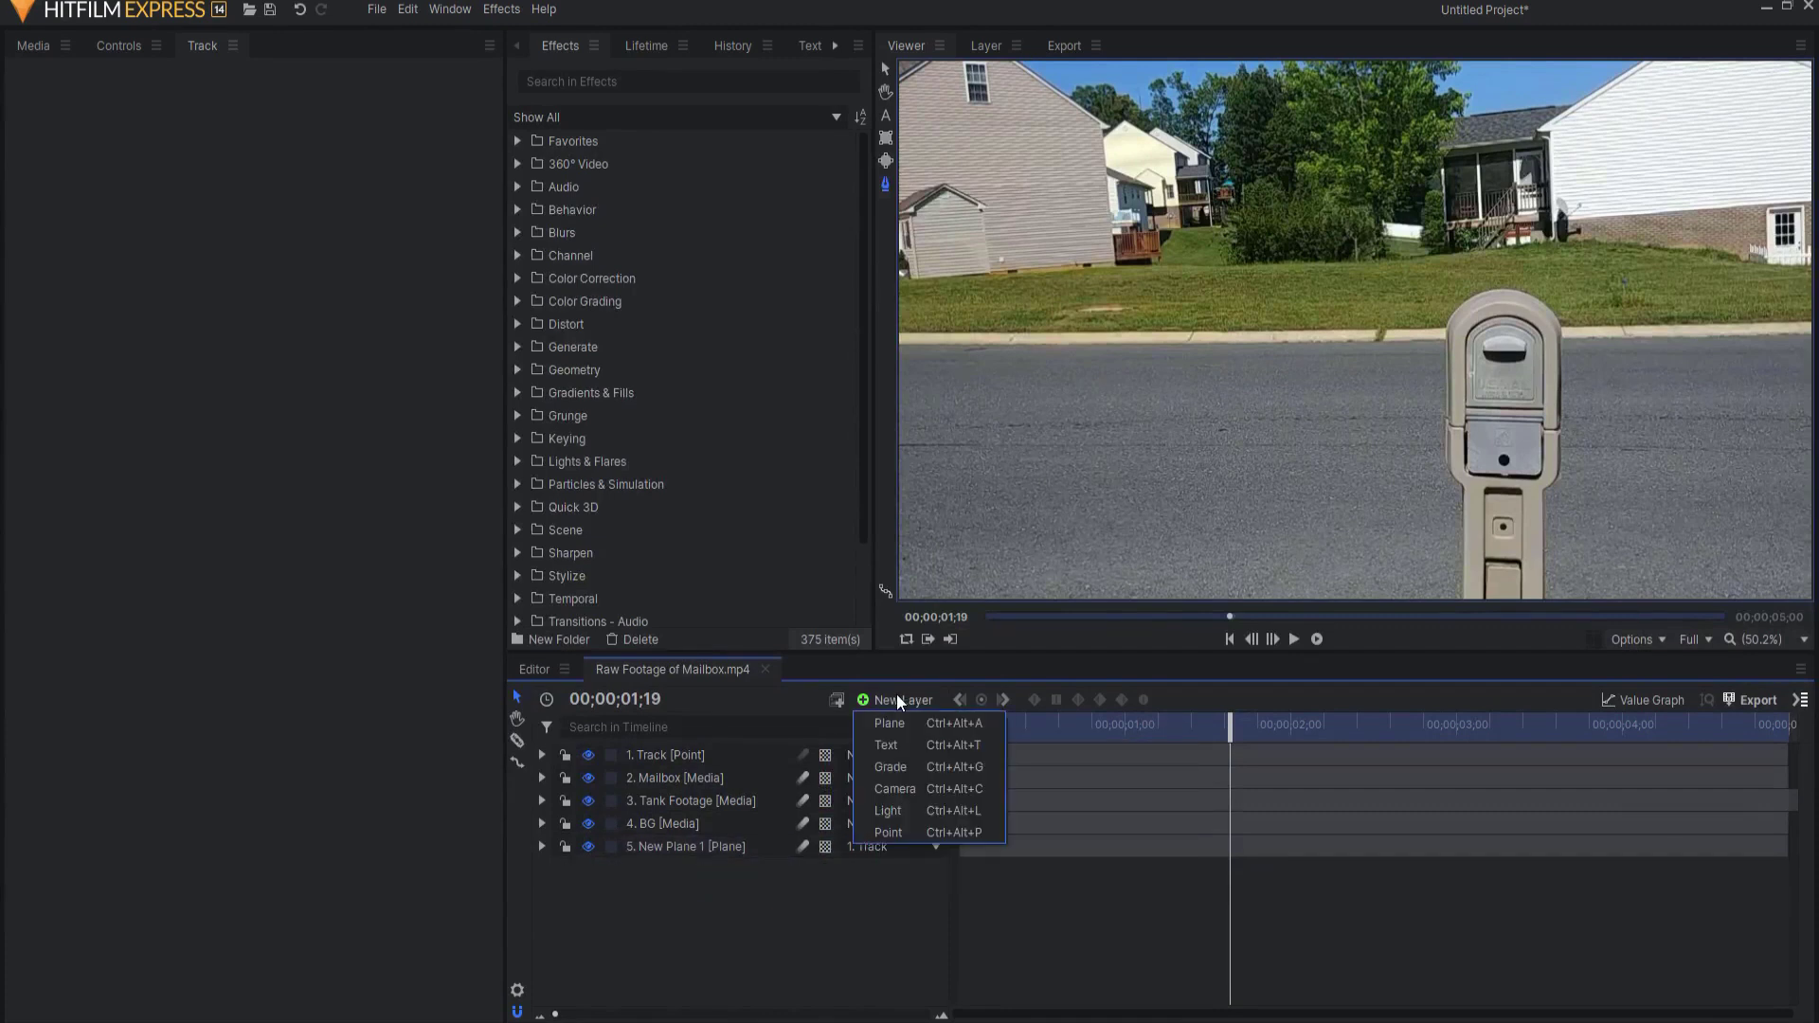
pyautogui.click(898, 765)
pyautogui.moveTo(699, 752); pyautogui.dragTo(707, 862)
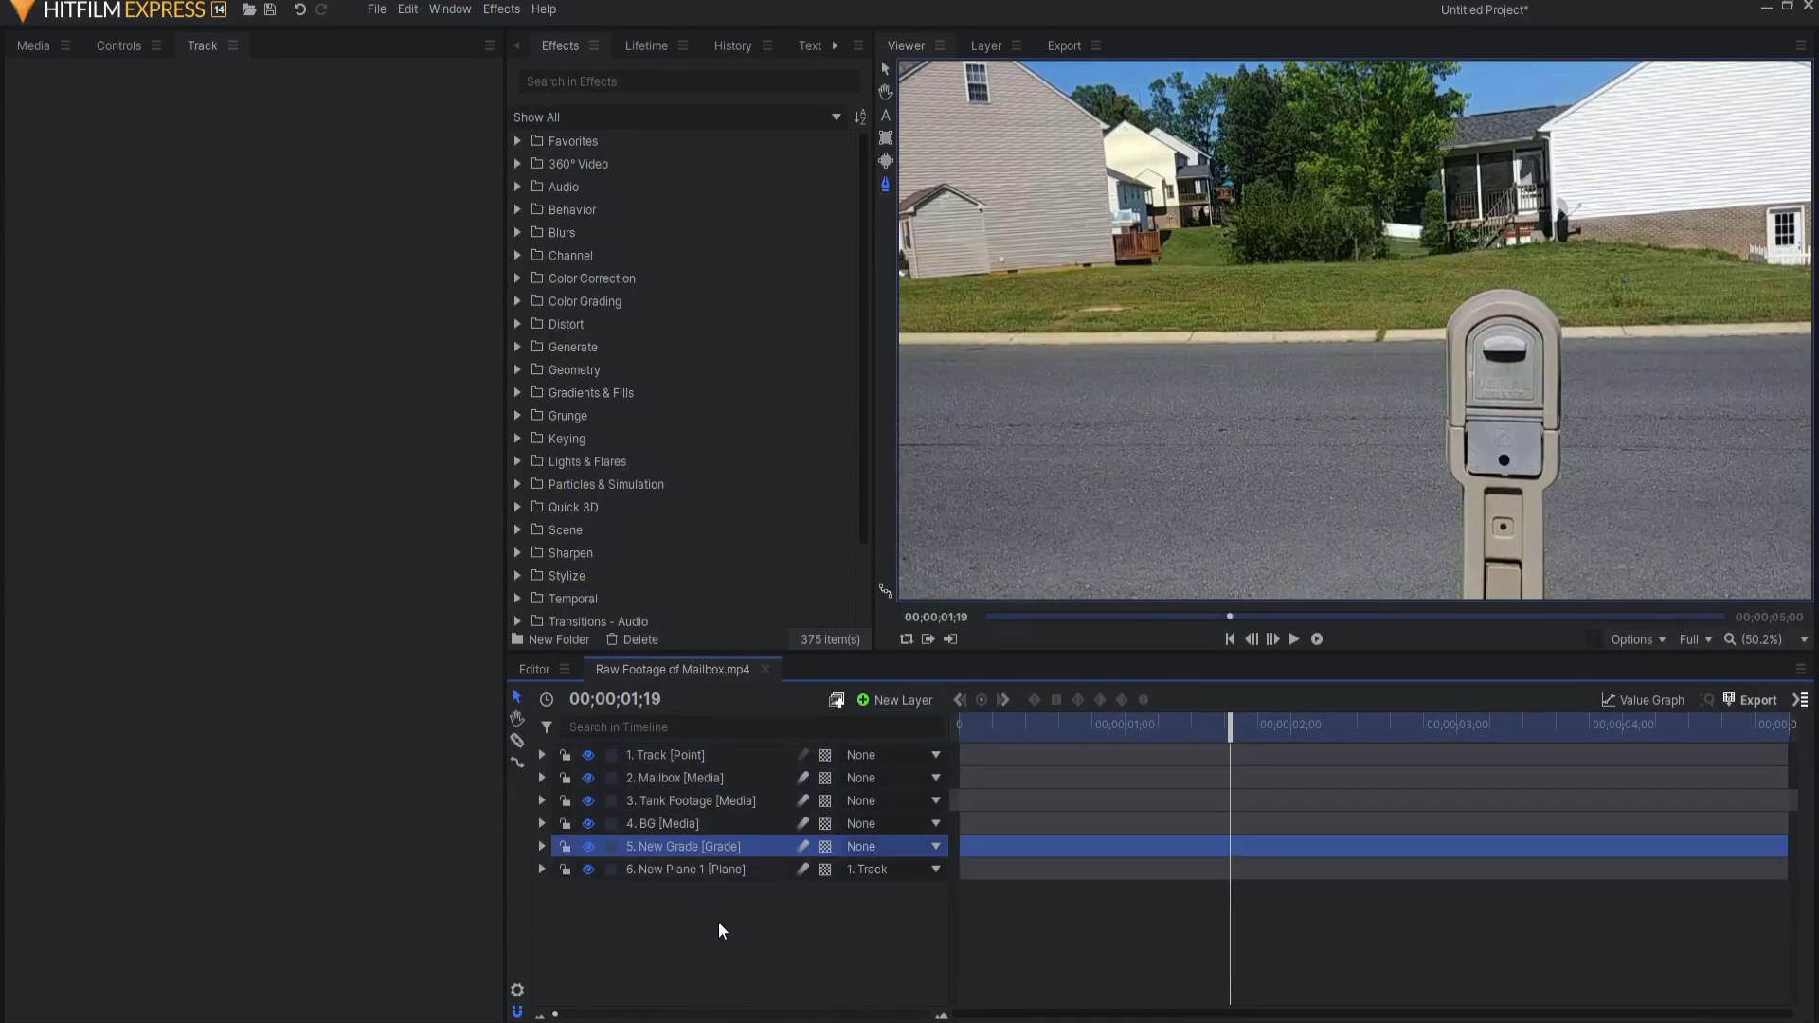
pyautogui.doubleClick(663, 845)
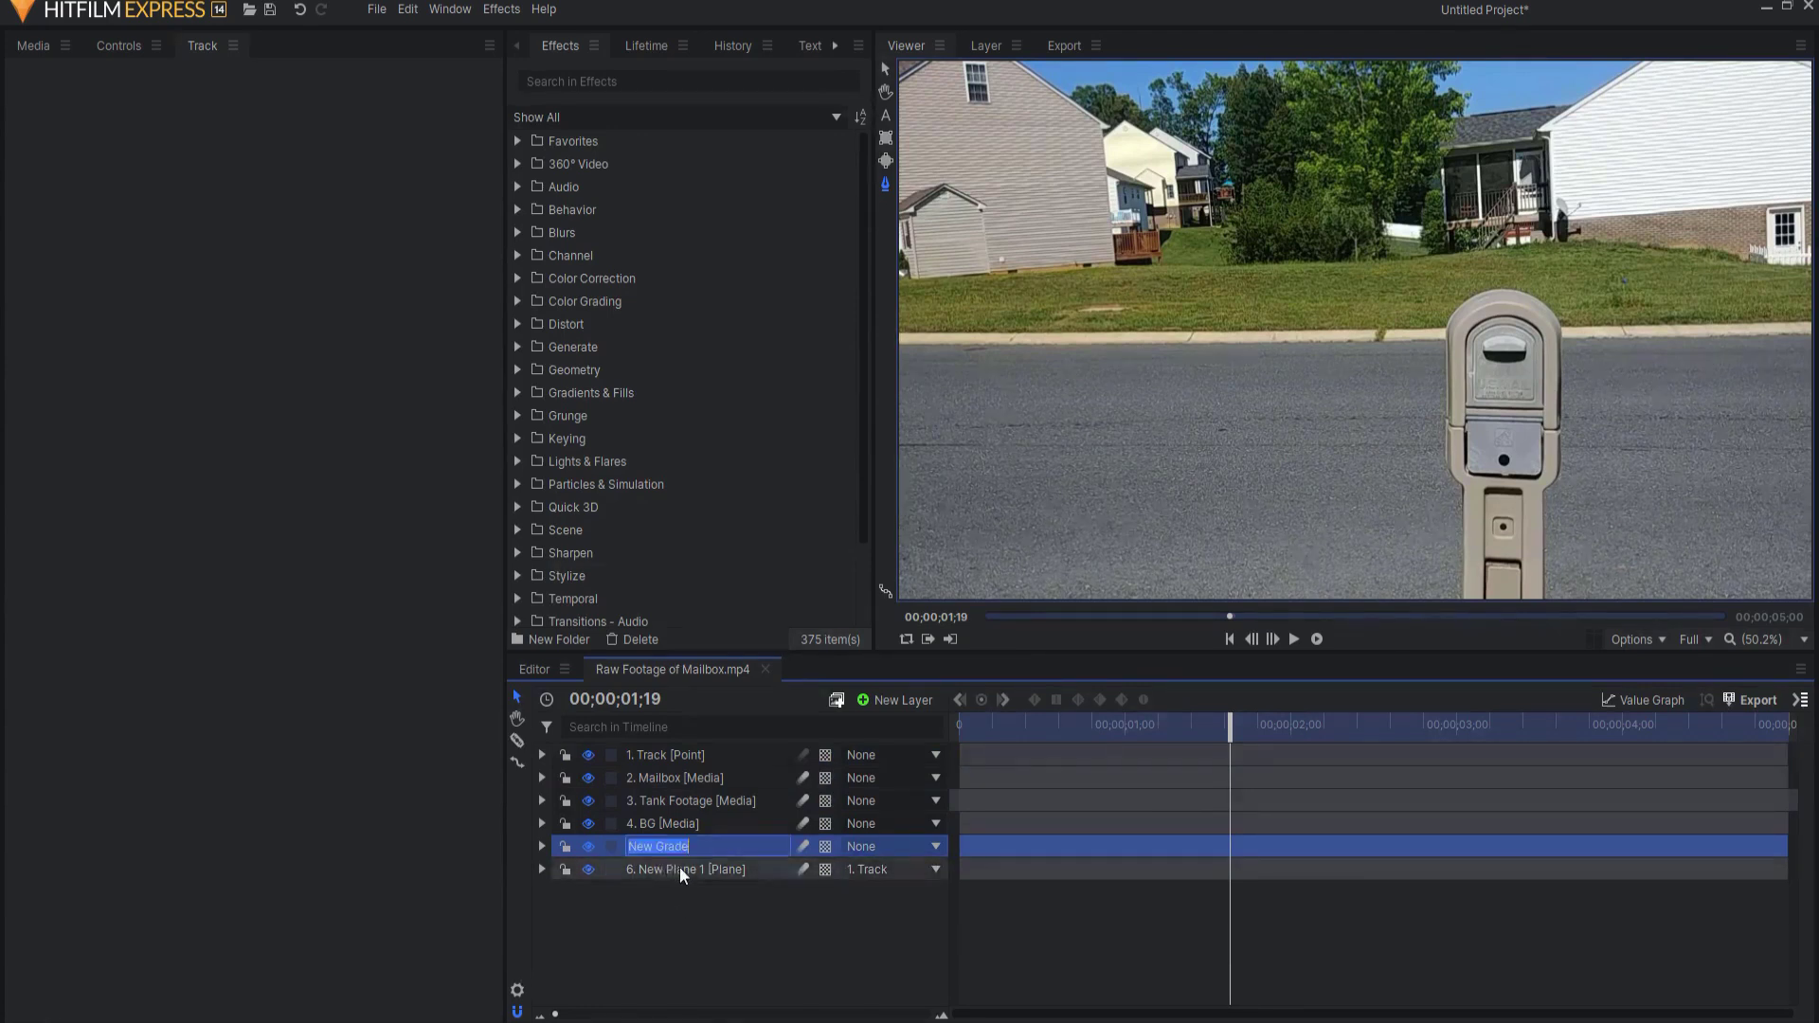
pyautogui.write('Matte')
pyautogui.press('Return')
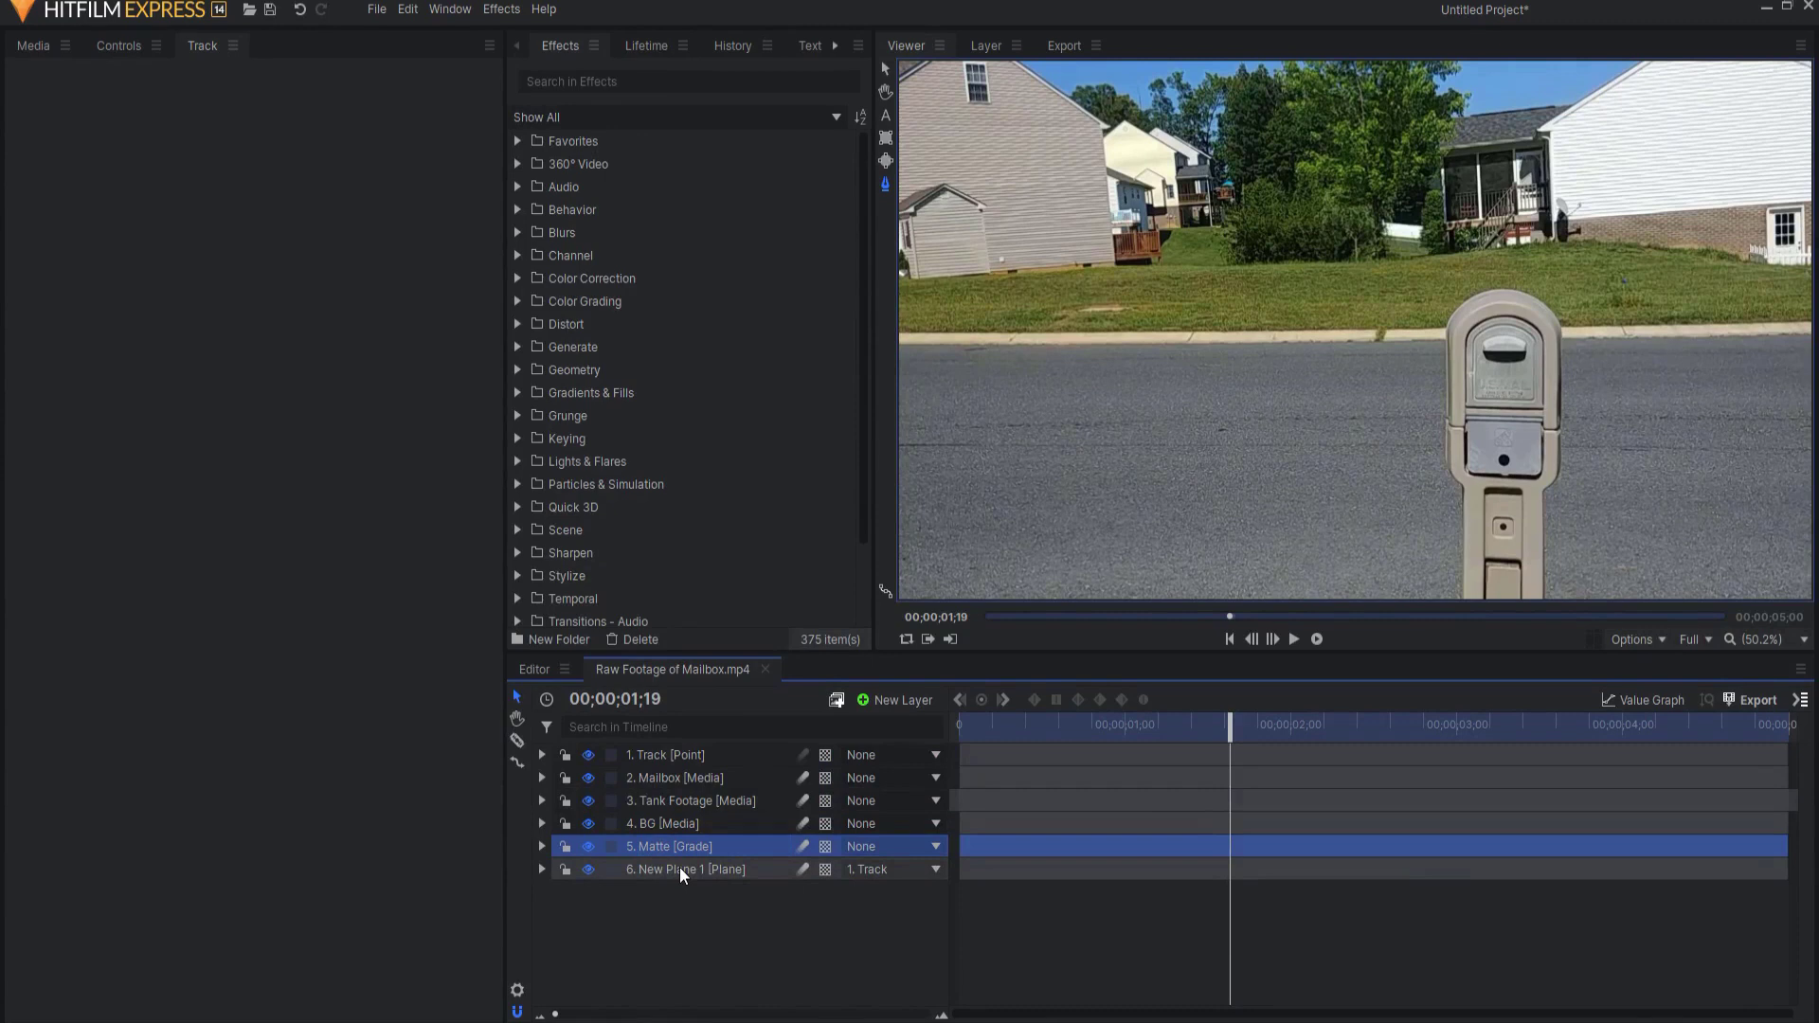
# - Set the source layer of Mailbox's Set Matte effect to the Matte layer and scrub to where the tank passes the mailbox
pyautogui.click(663, 777)
pyautogui.click(537, 779)
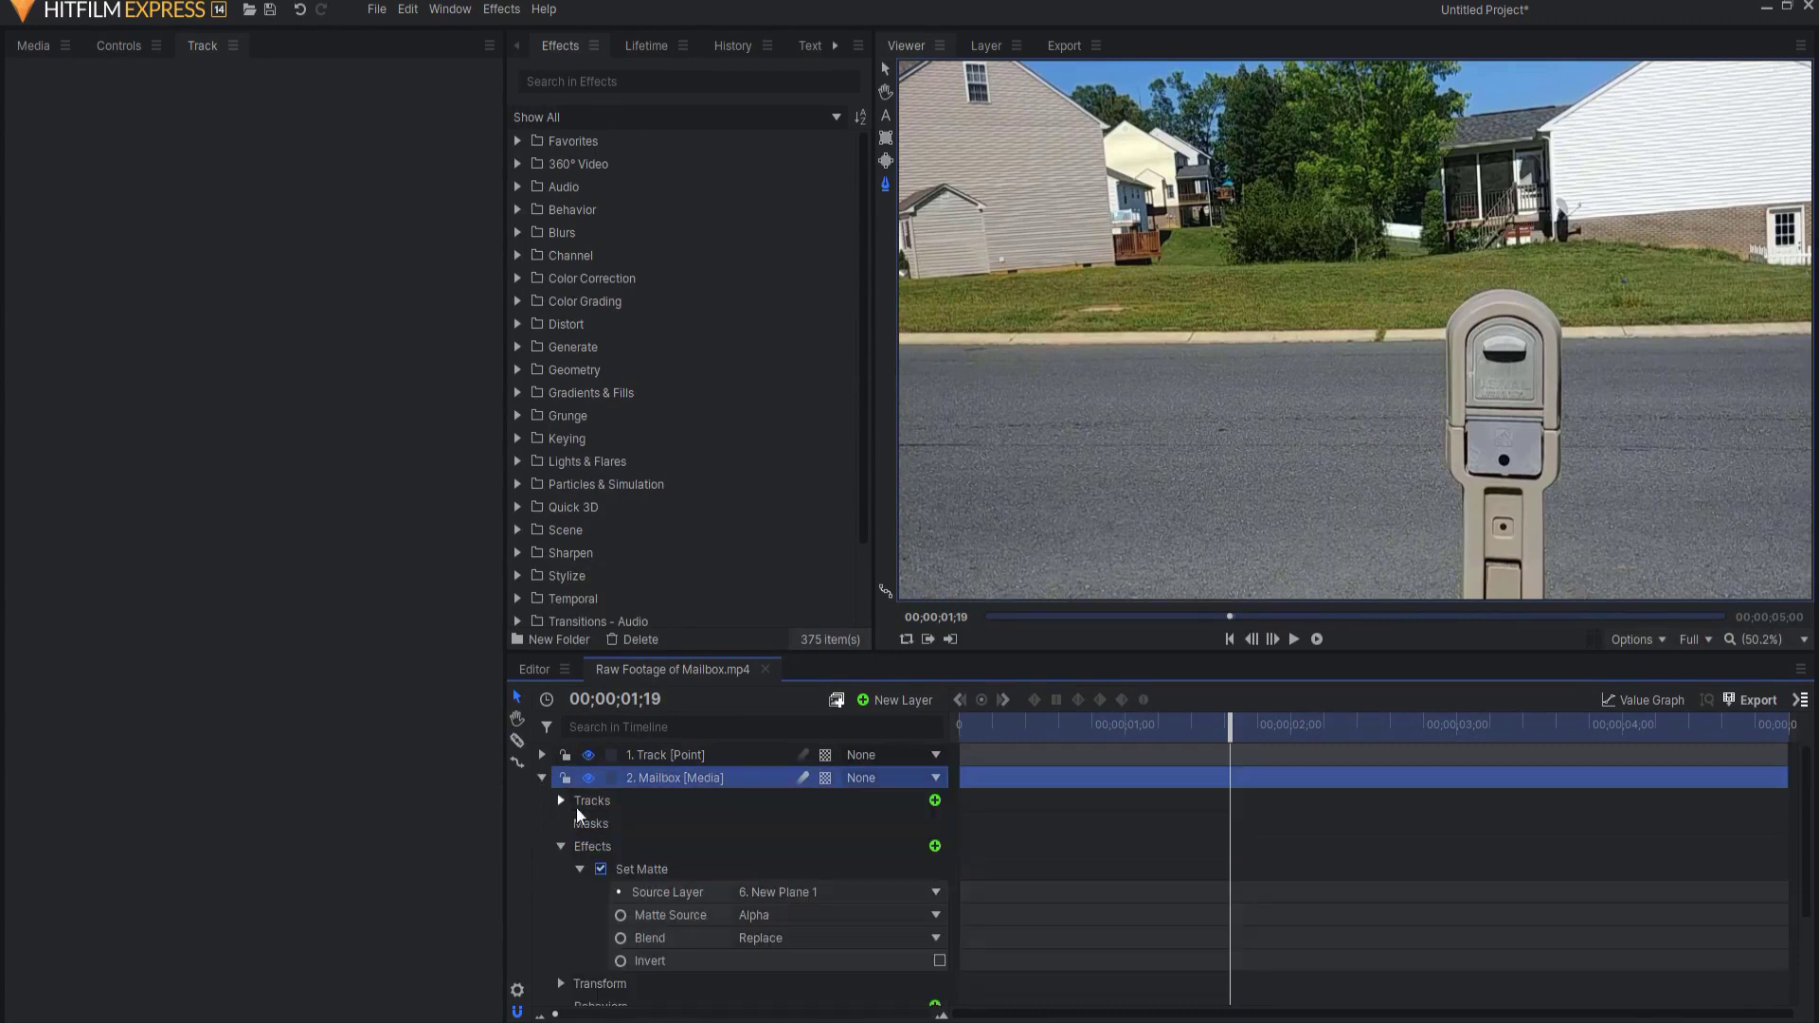
pyautogui.click(804, 885)
pyautogui.click(780, 839)
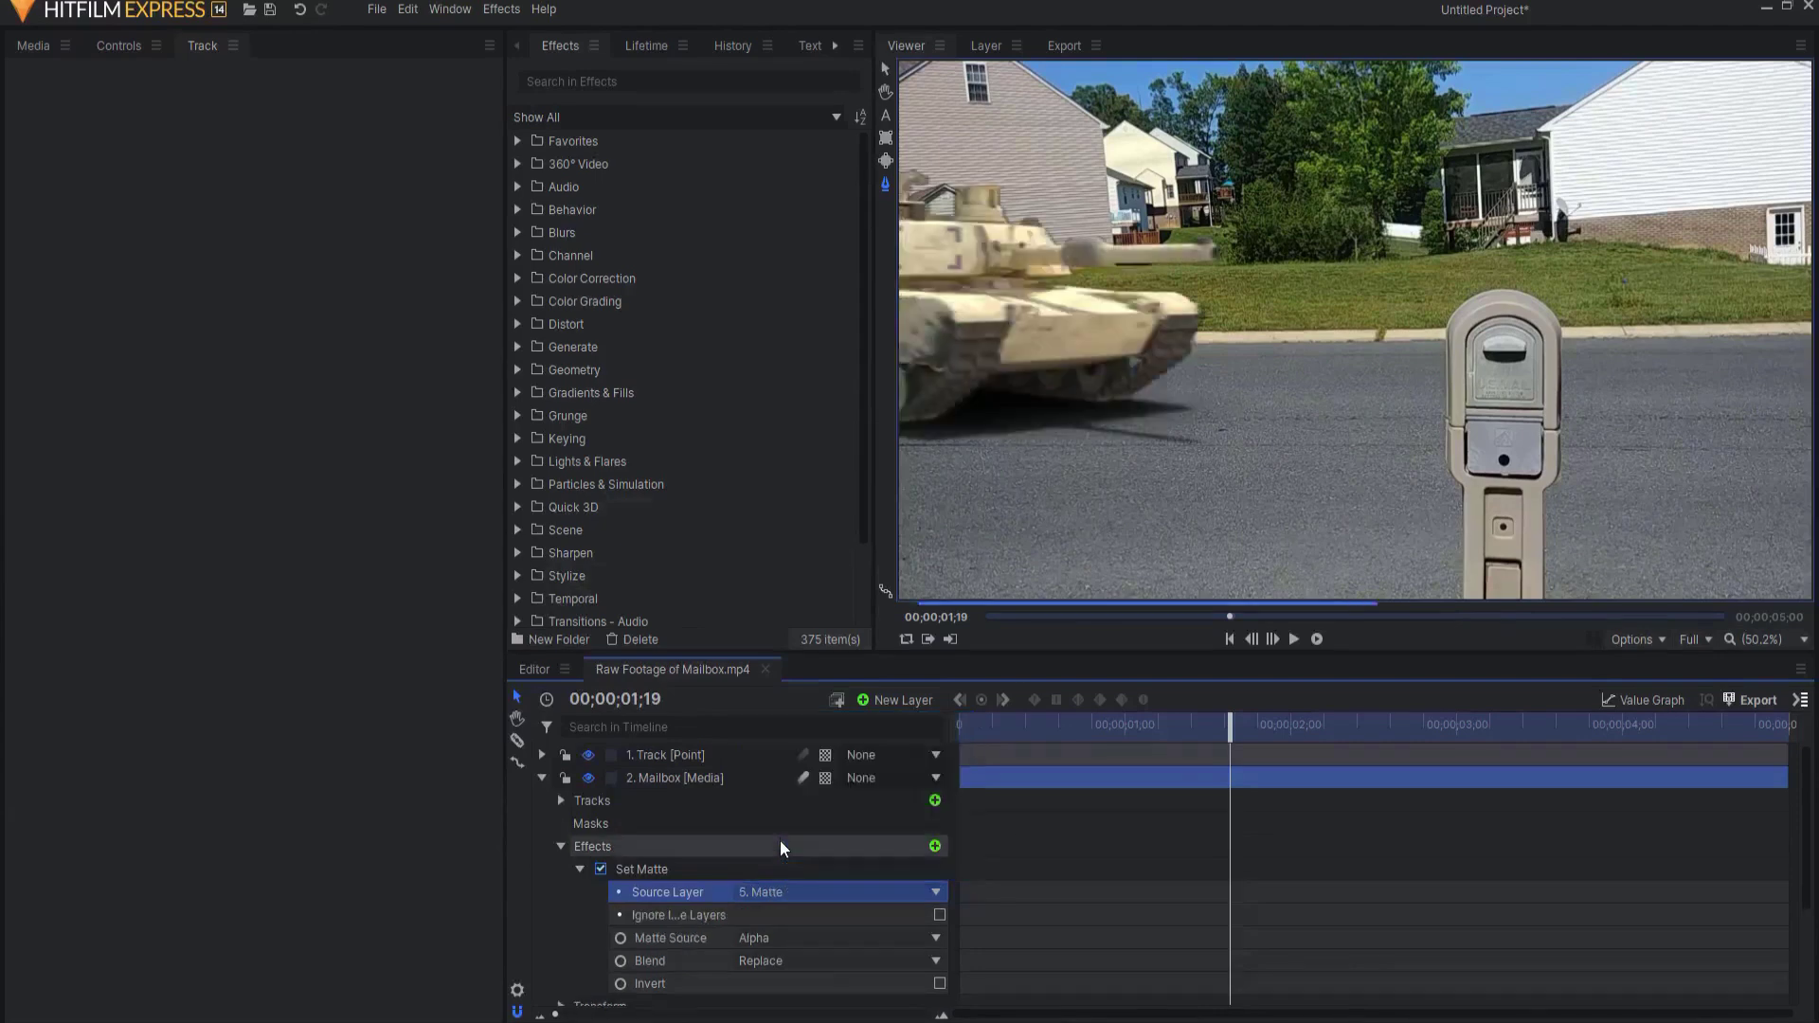
pyautogui.moveTo(1246, 740); pyautogui.dragTo(1449, 708)
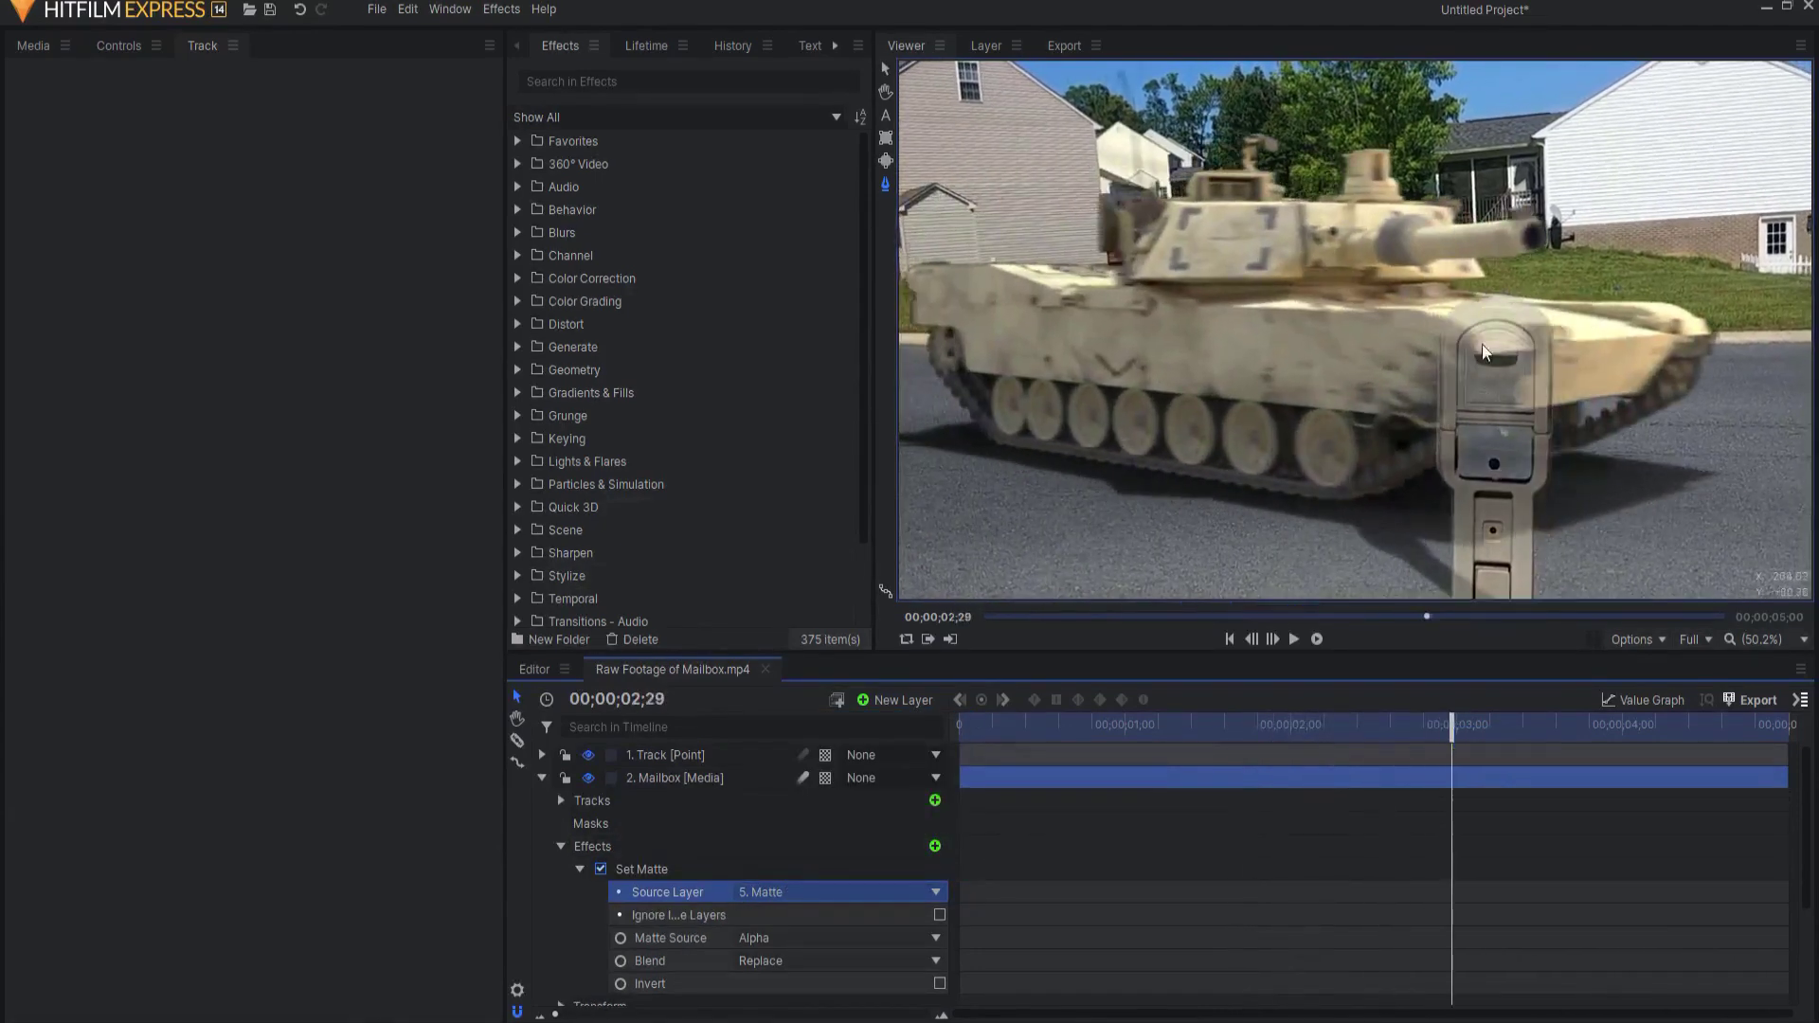
# - Set the opacity of New Plane 1 to 100%
pyautogui.scroll(-3, 683, 917)
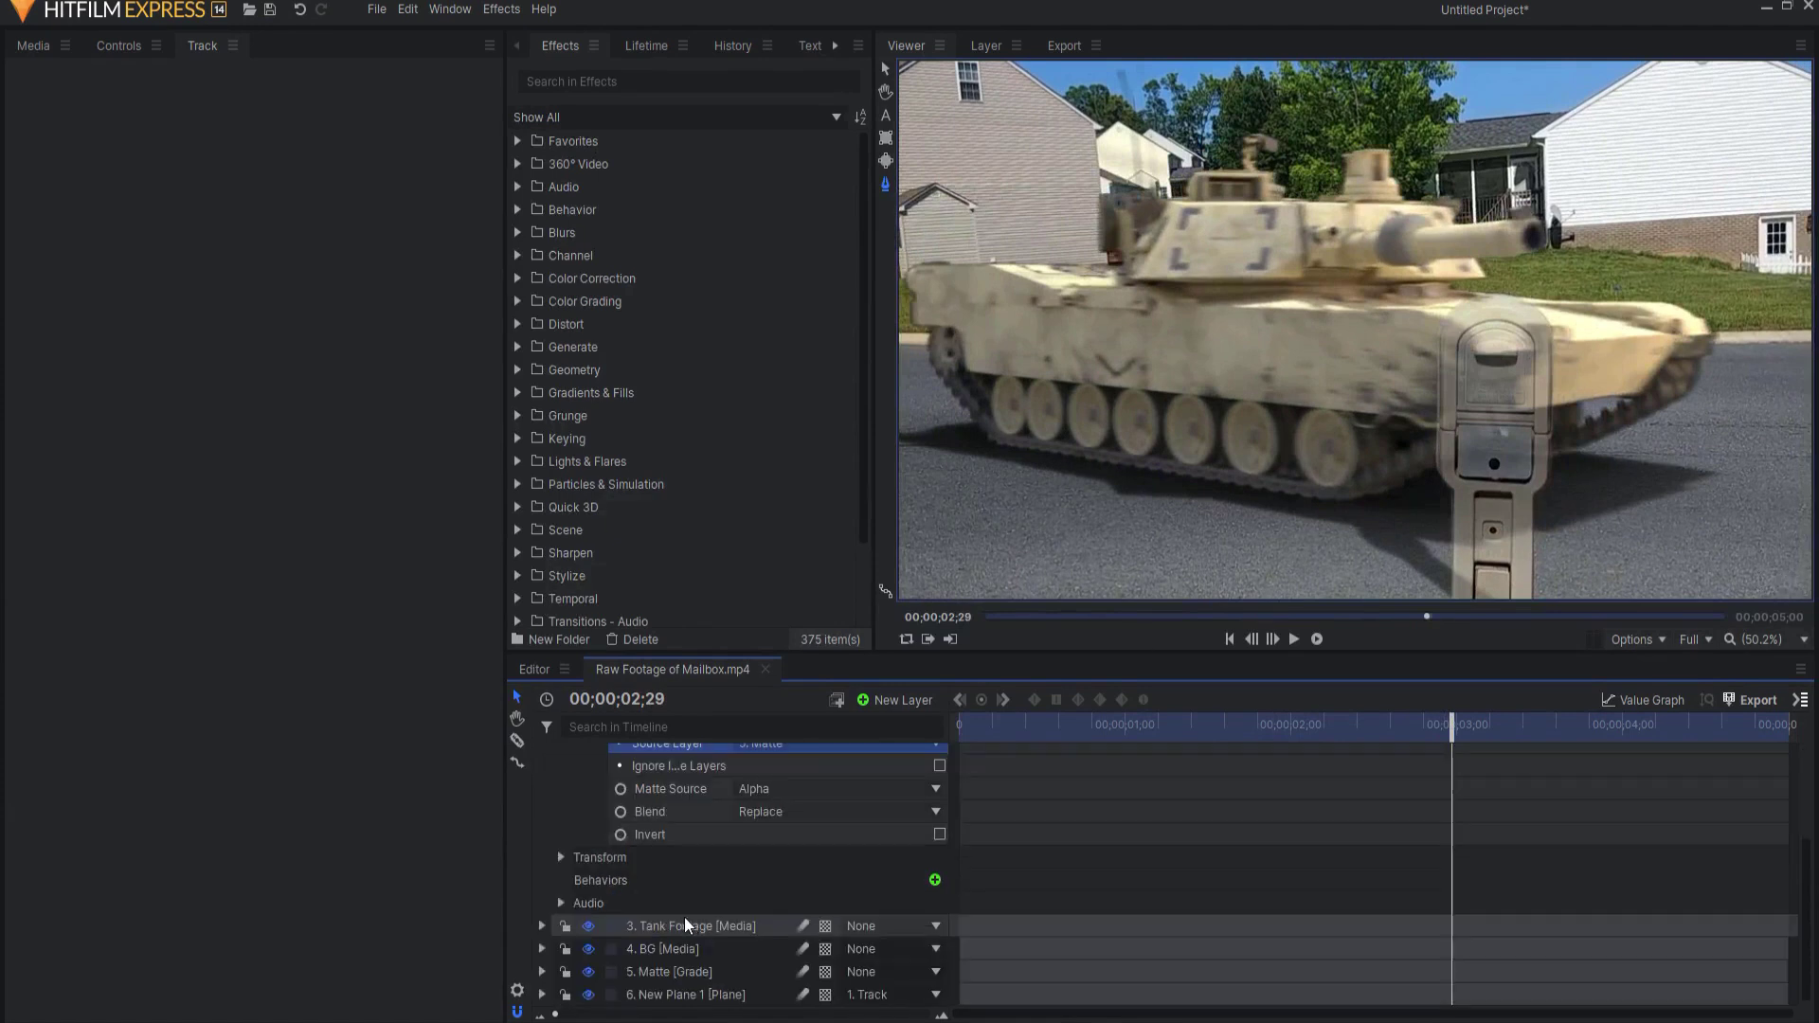
pyautogui.click(542, 994)
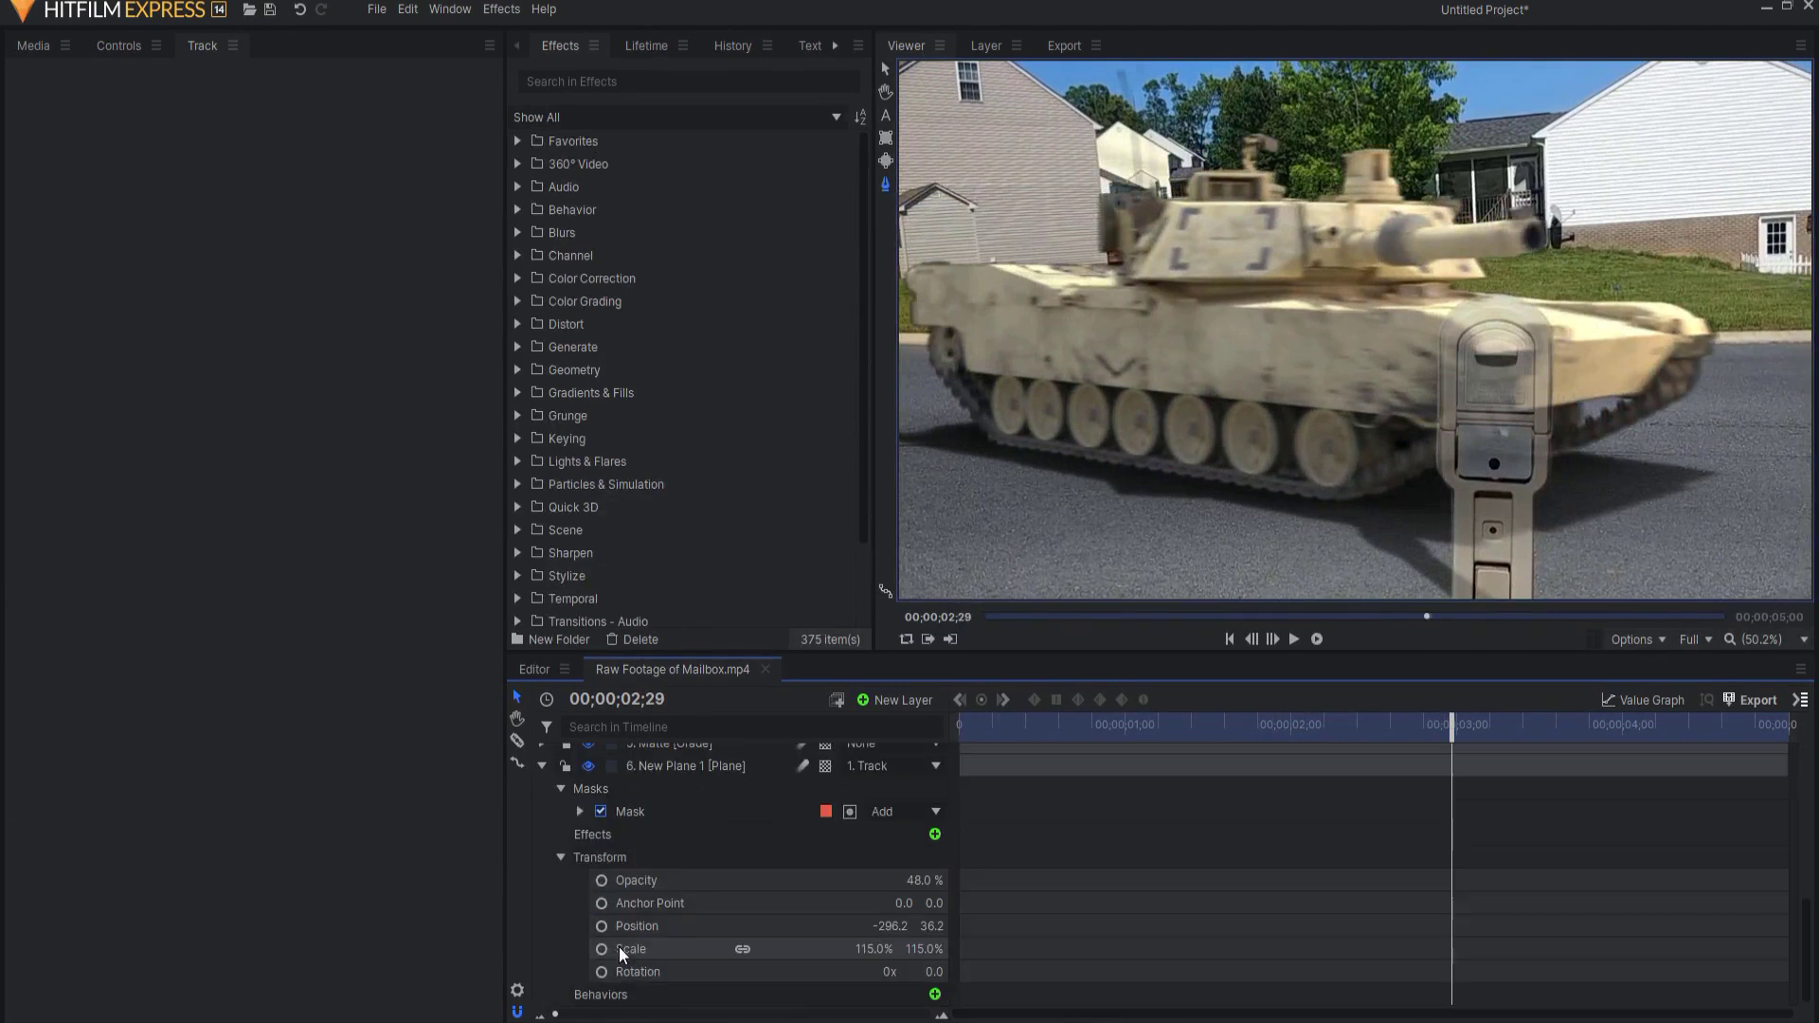
pyautogui.click(912, 879)
# - Scrub through the tank's pass behind the mailbox to check the matte, and collapse the expanded layers
pyautogui.moveTo(1449, 728); pyautogui.dragTo(1323, 722)
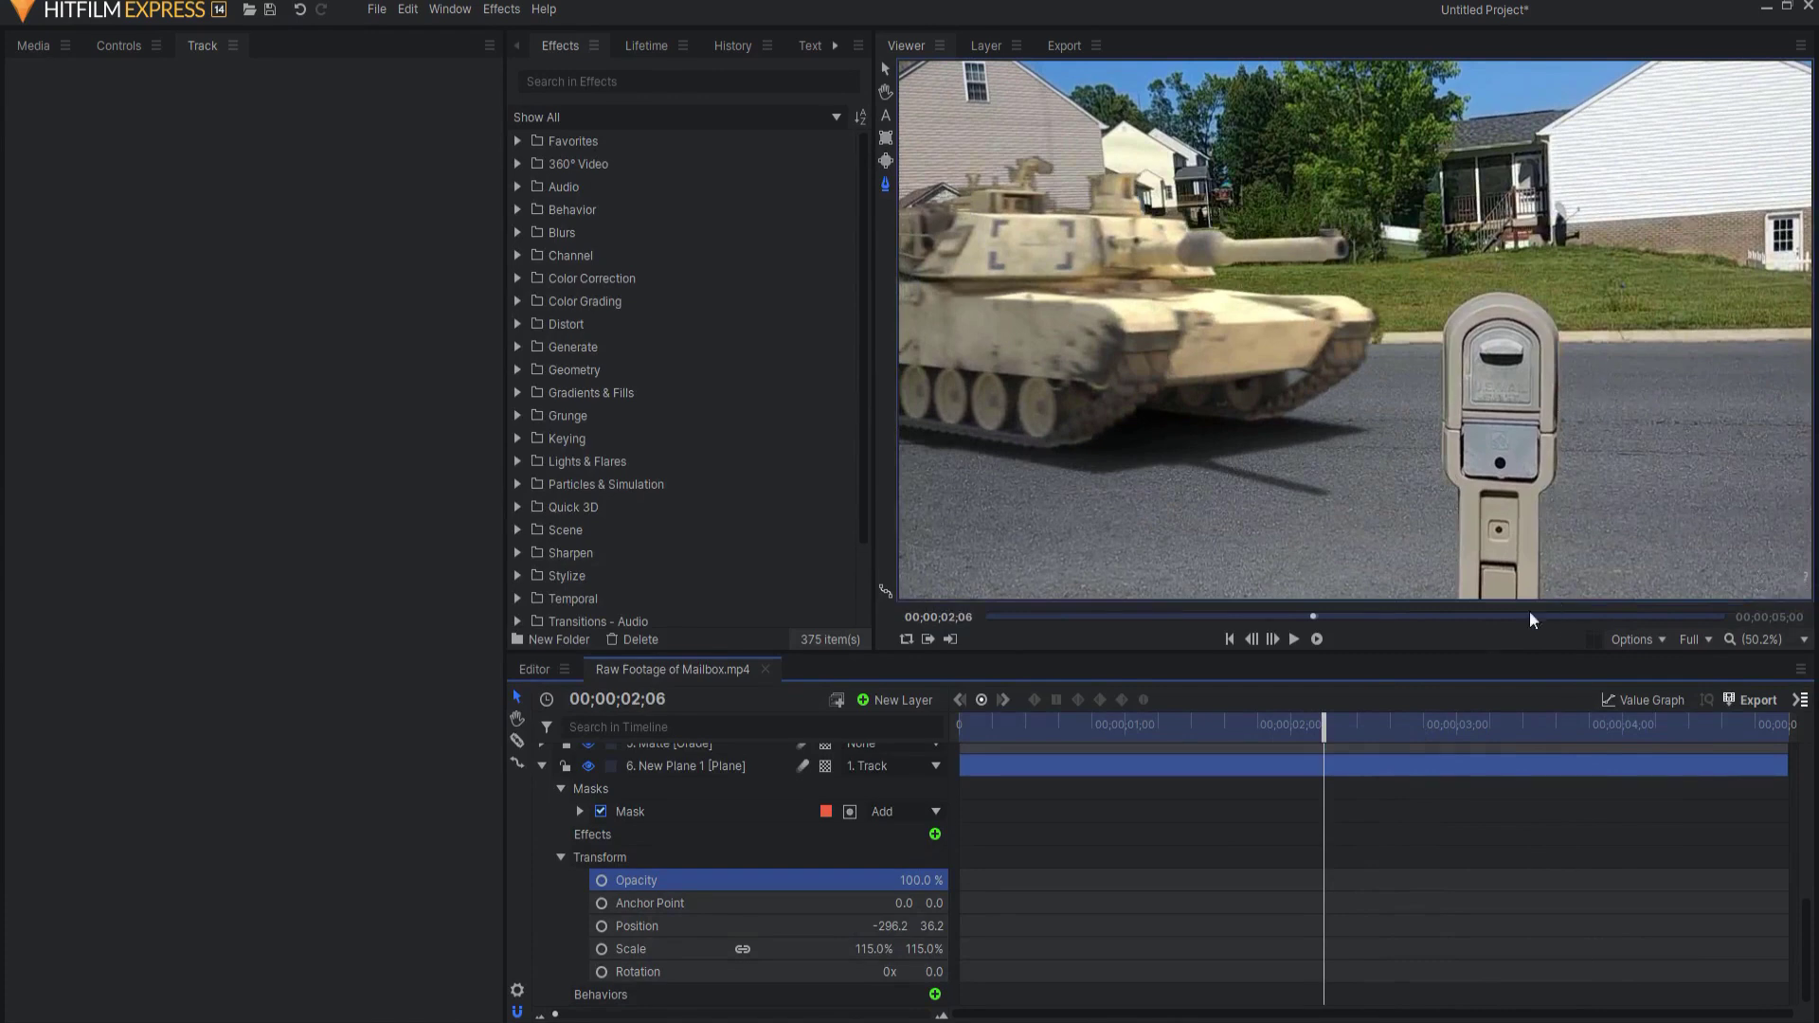
pyautogui.moveTo(1323, 724); pyautogui.dragTo(1407, 705)
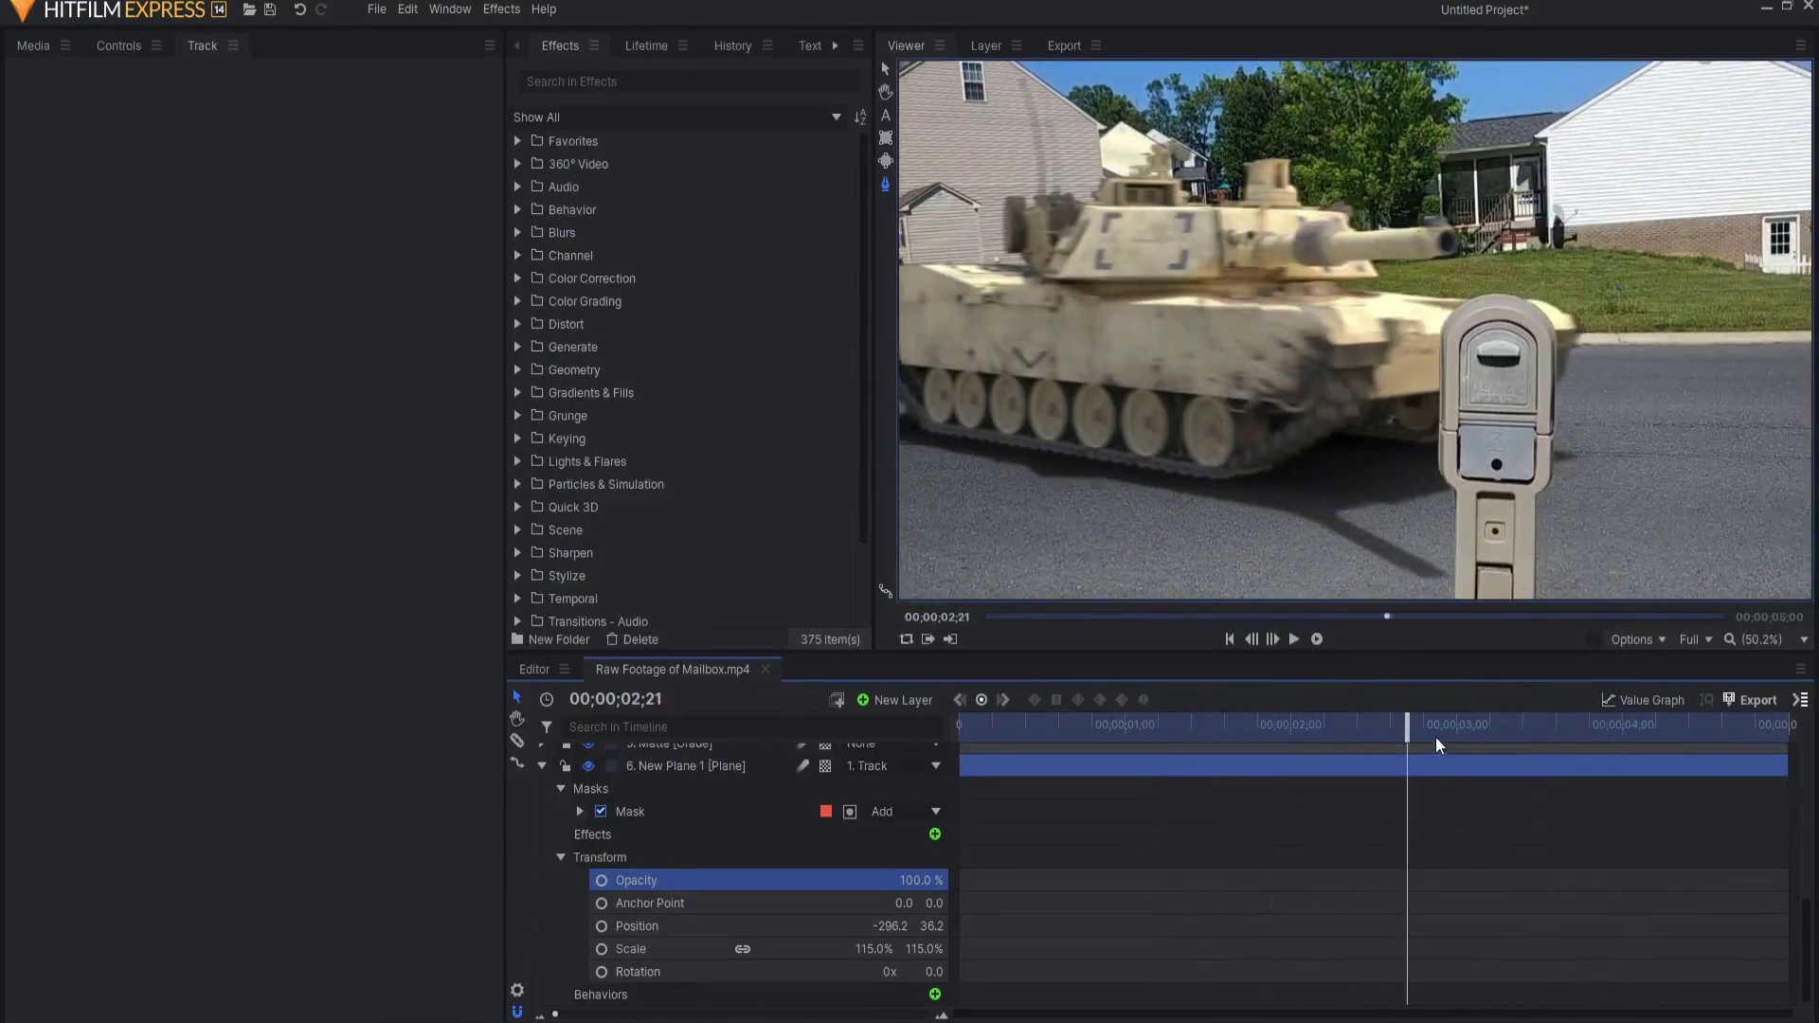
pyautogui.moveTo(1408, 737)
pyautogui.mouseDown()
pyautogui.moveTo(1696, 731)
pyautogui.moveTo(1128, 731)
pyautogui.moveTo(1425, 730)
pyautogui.mouseUp()
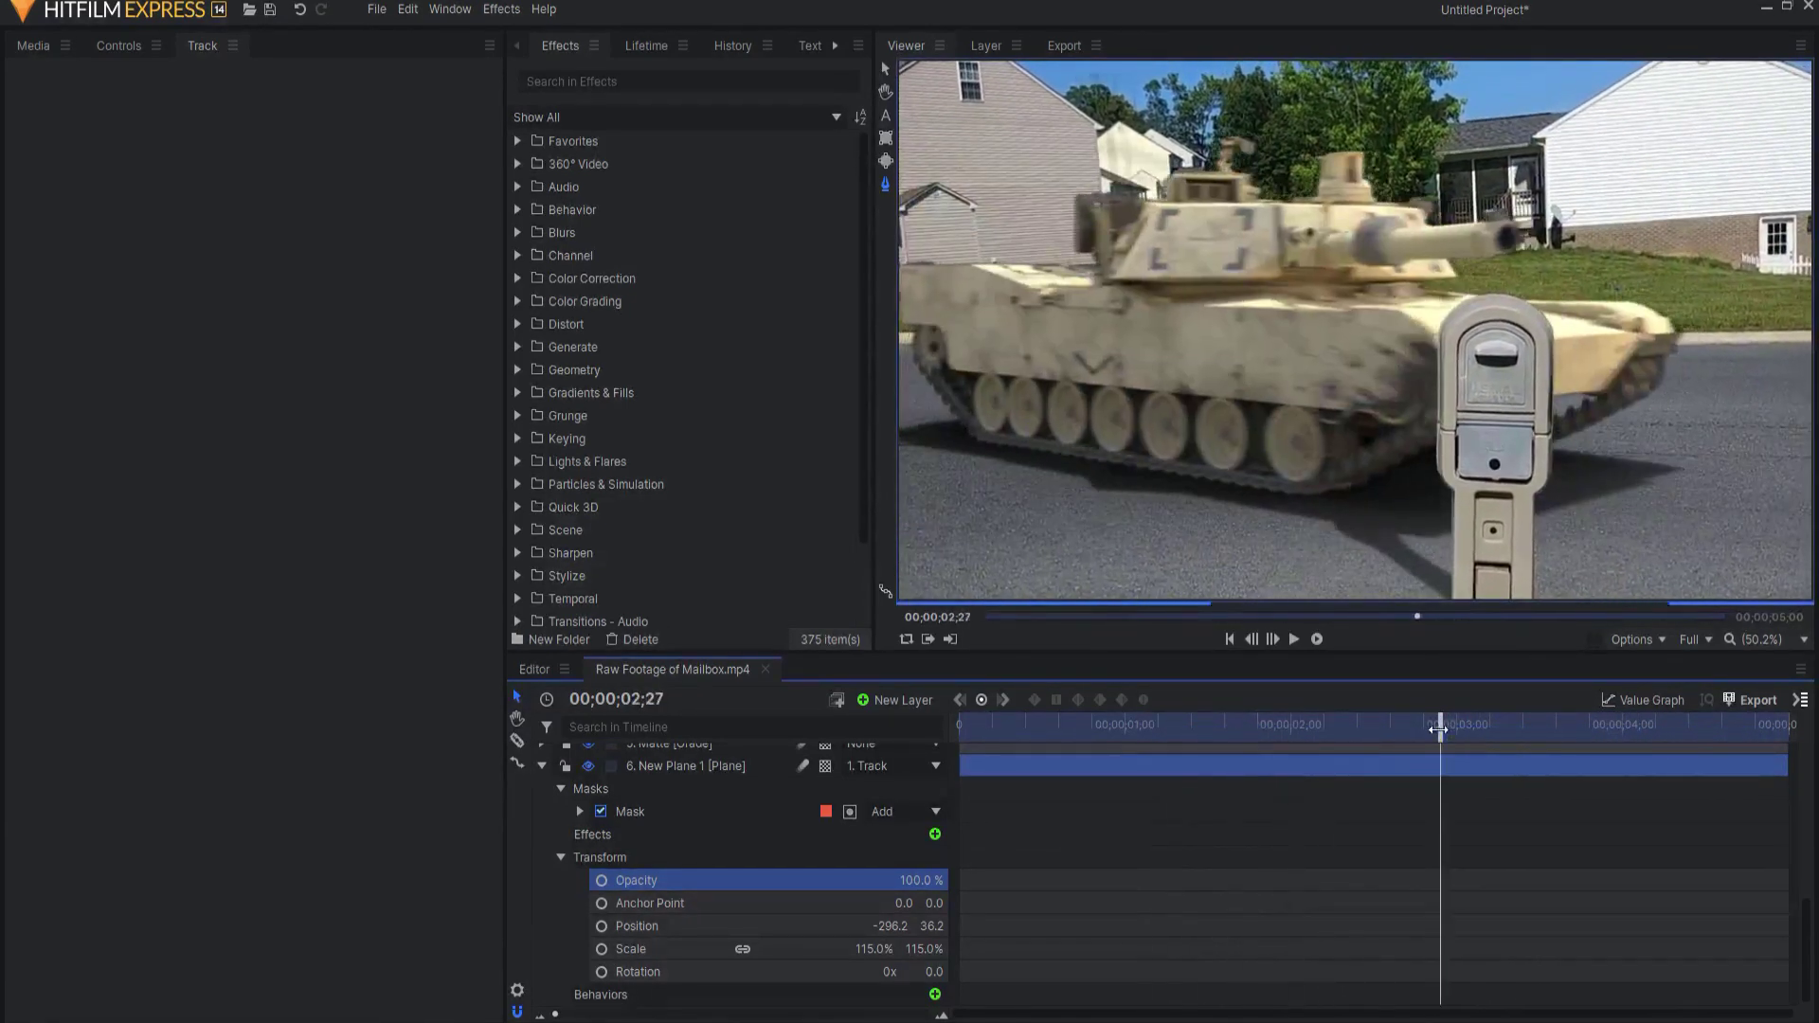
pyautogui.click(542, 765)
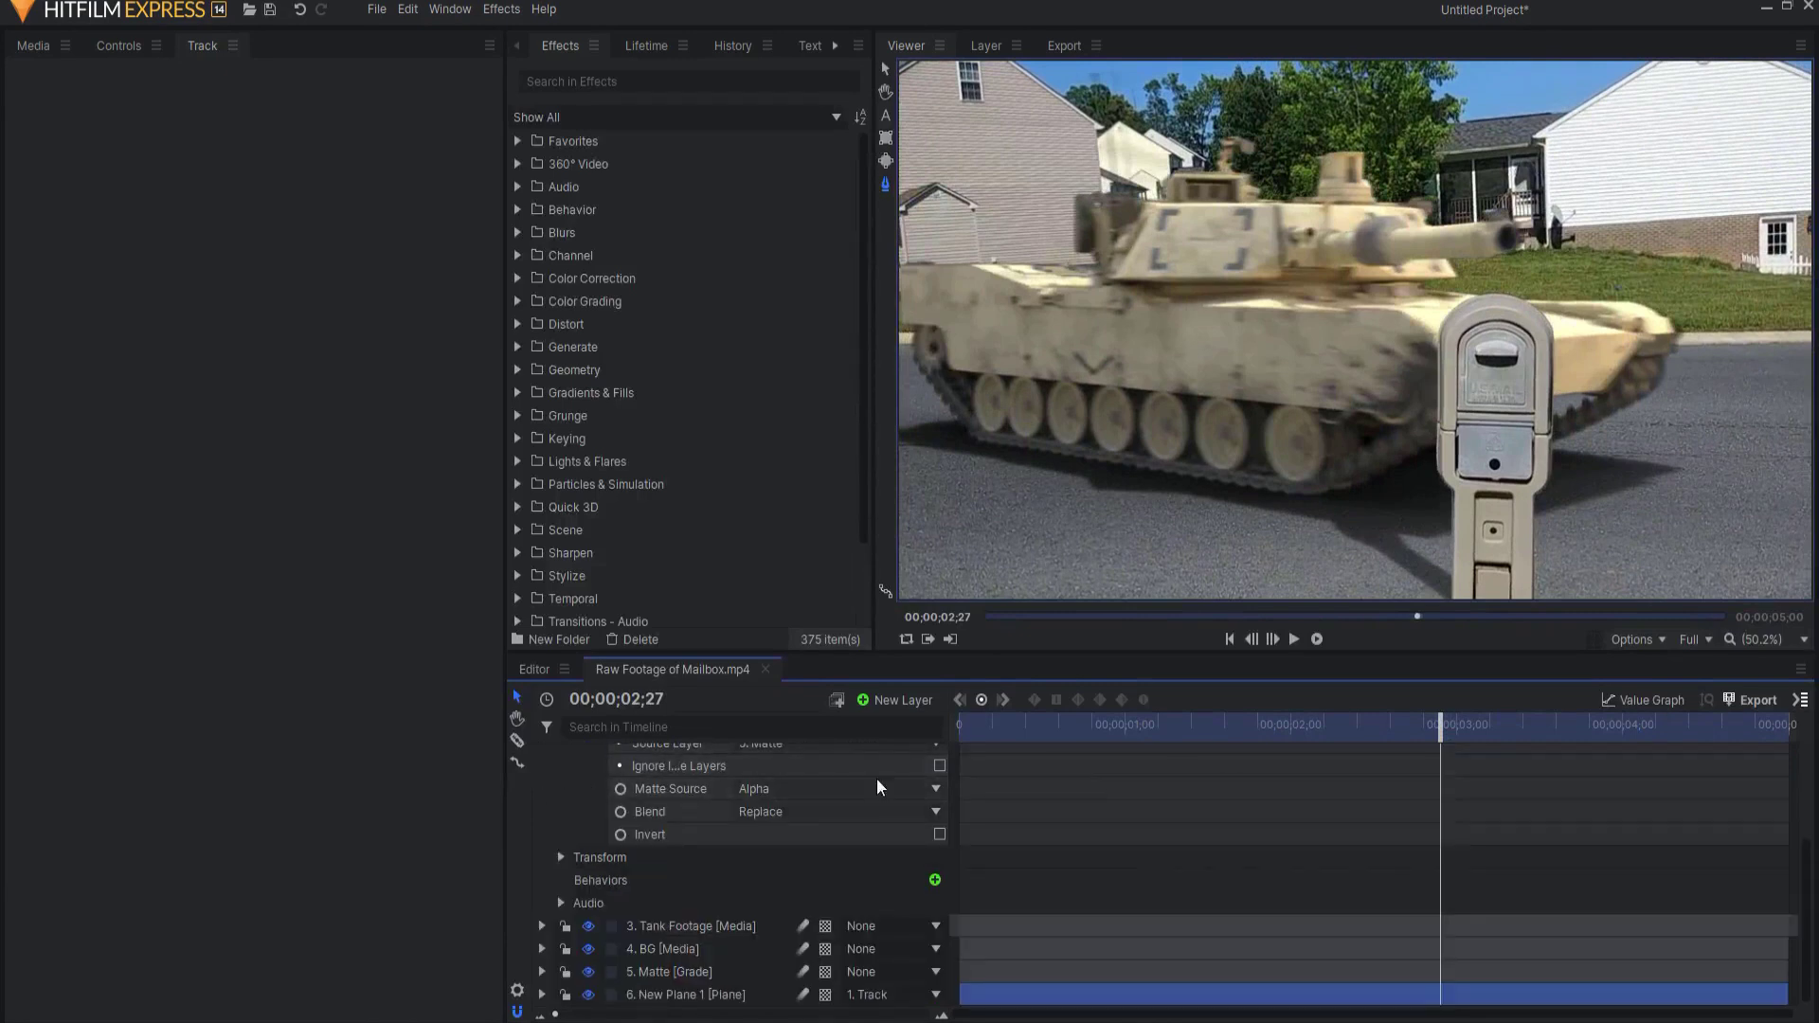
pyautogui.scroll(5, 651, 780)
pyautogui.click(542, 778)
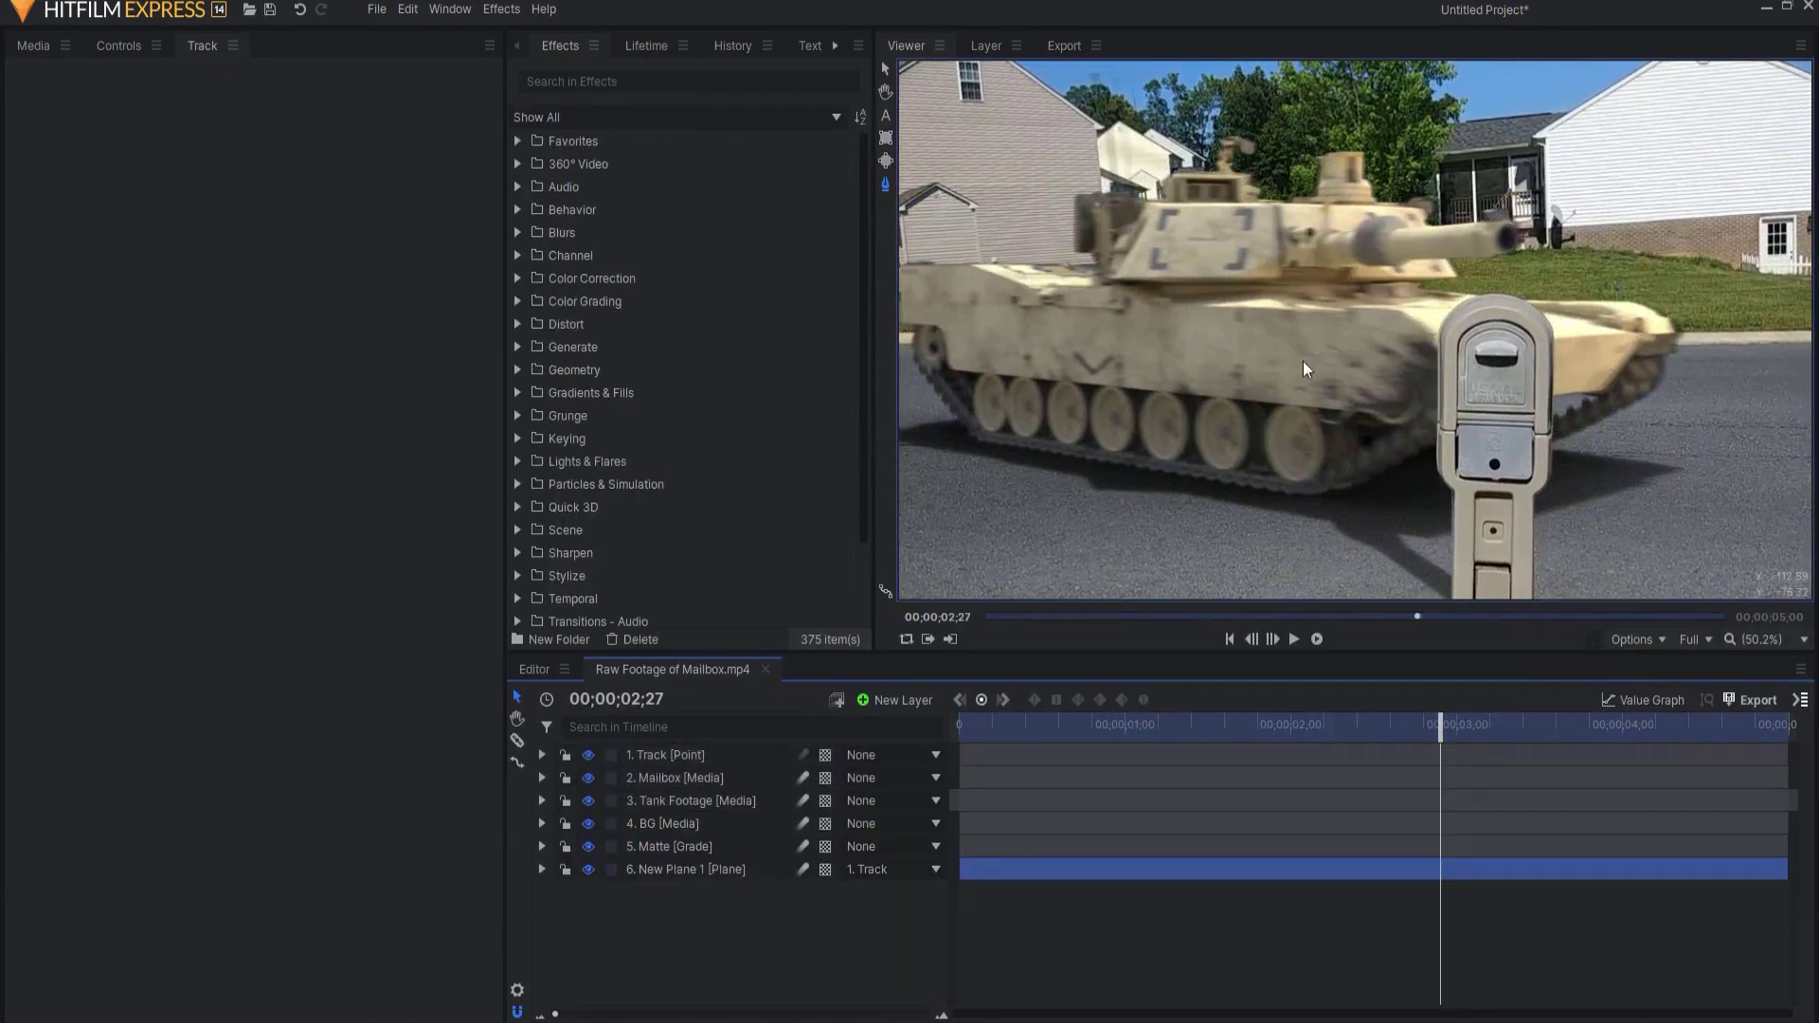
pyautogui.moveTo(1434, 731); pyautogui.dragTo(1401, 700)
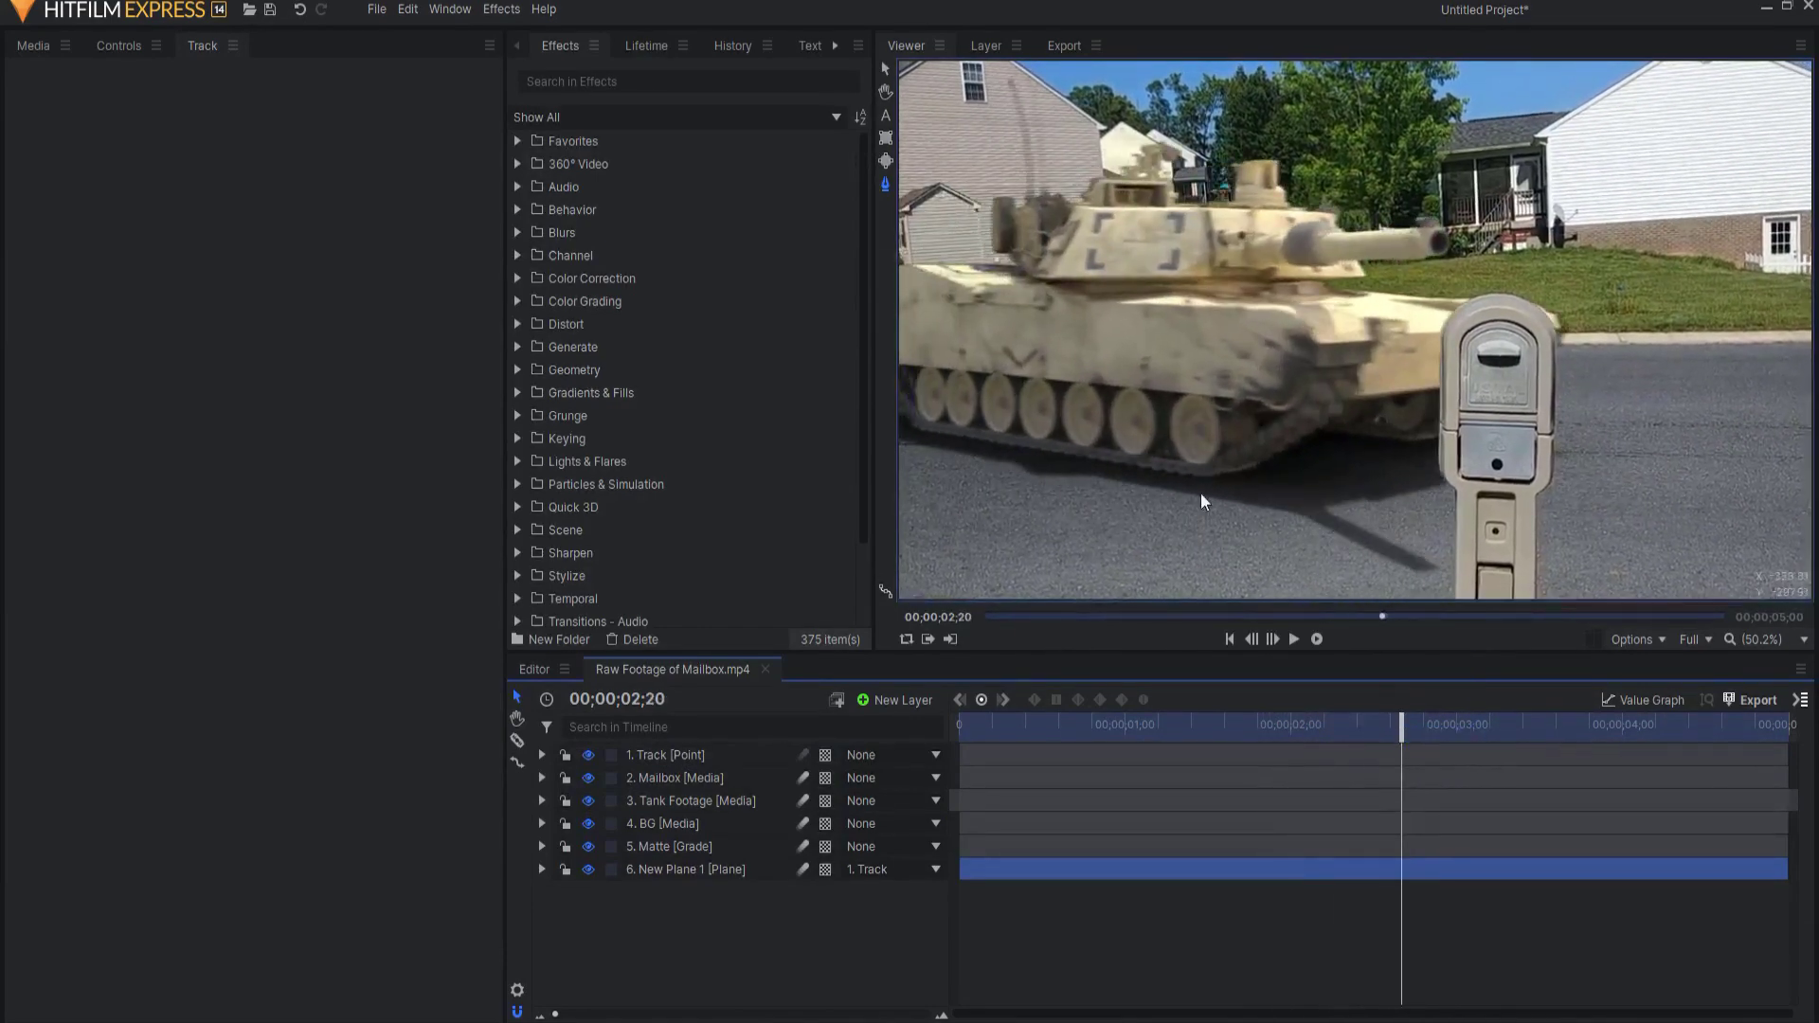
# - At the first frame, parent the Tank Footage layer to Track and scrub through the clip to check the motion
pyautogui.click(1230, 639)
pyautogui.click(878, 802)
pyautogui.click(878, 851)
pyautogui.moveTo(962, 727); pyautogui.dragTo(1191, 758)
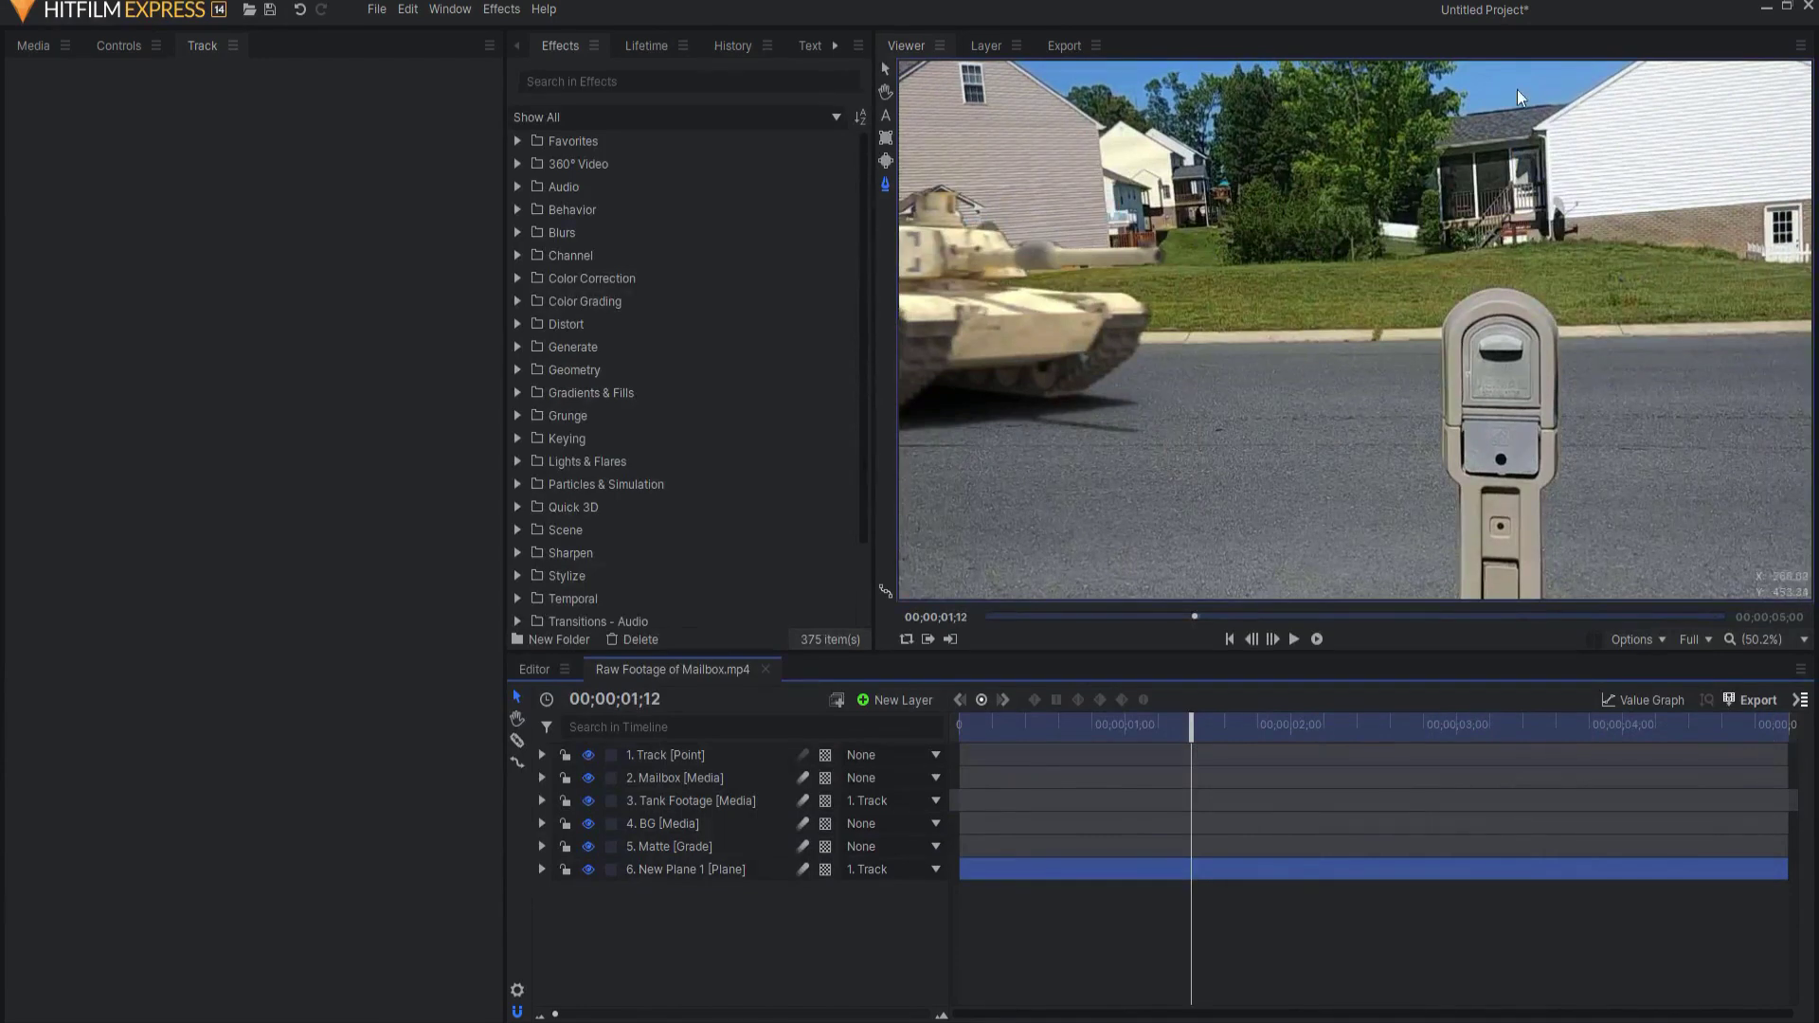
pyautogui.moveTo(1190, 715); pyautogui.dragTo(1522, 746)
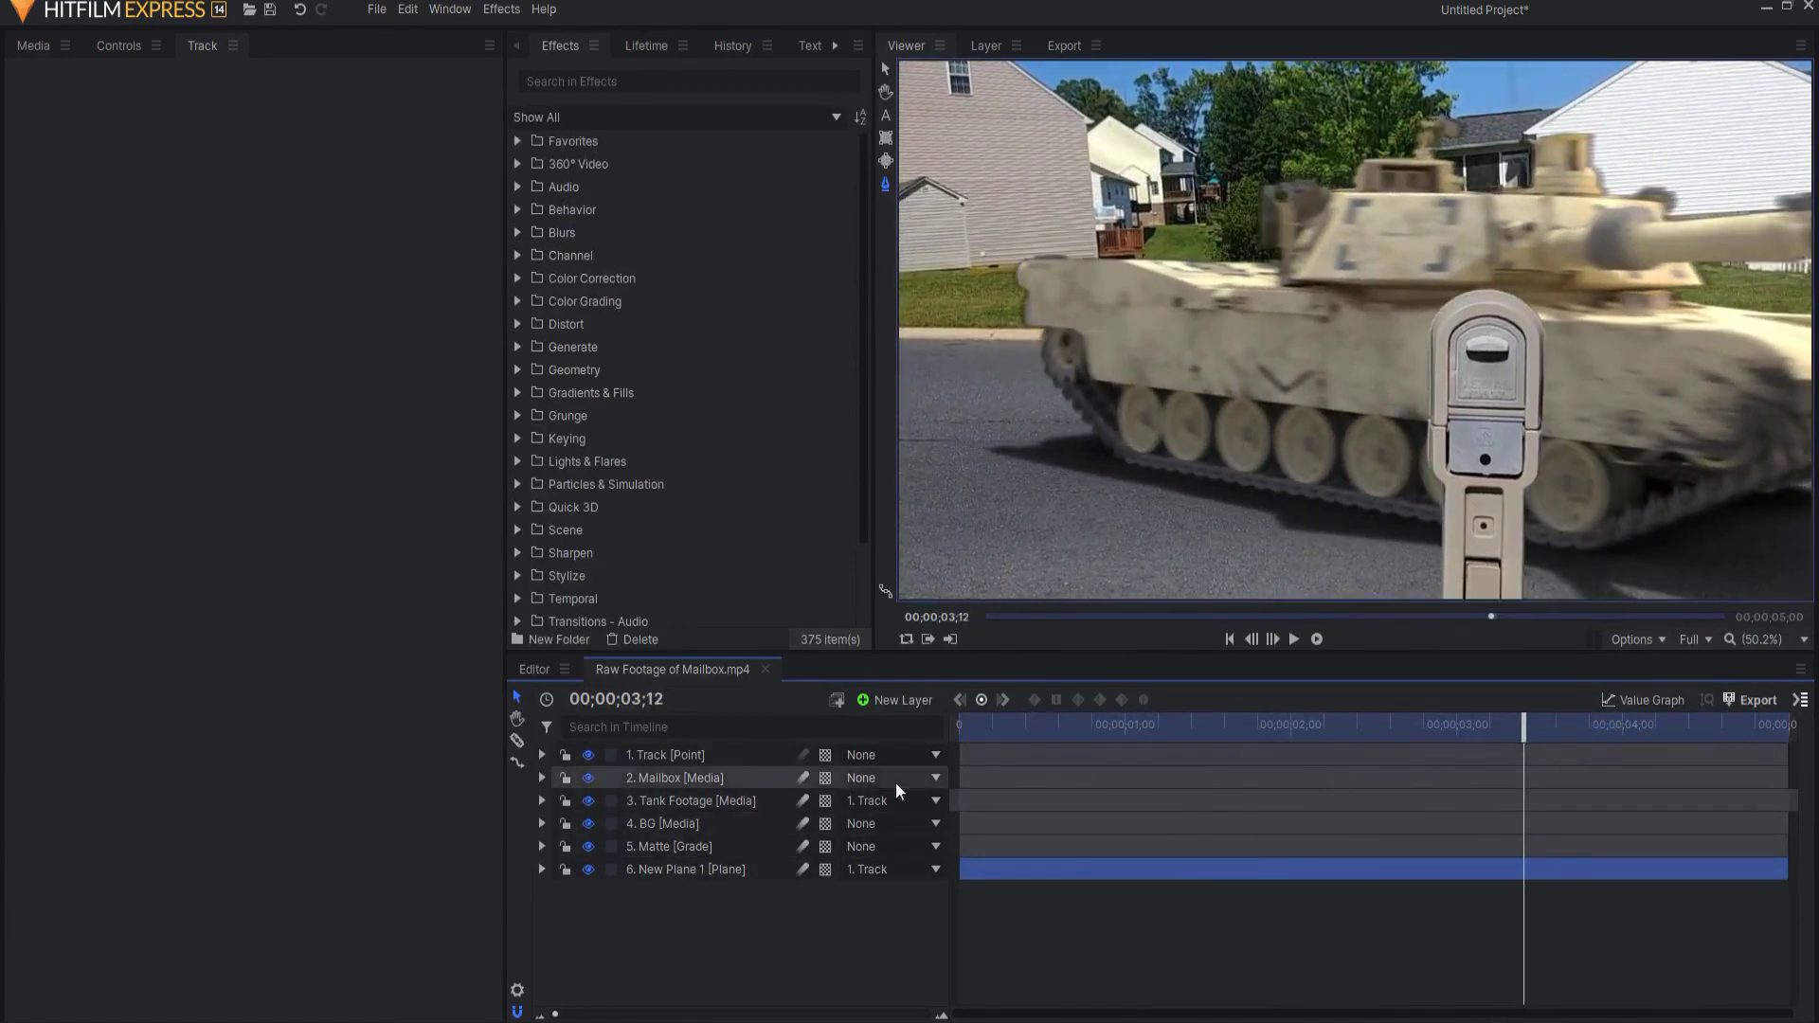
# - Set the feather strength of New Plane 1's mask to 5 px
pyautogui.click(674, 872)
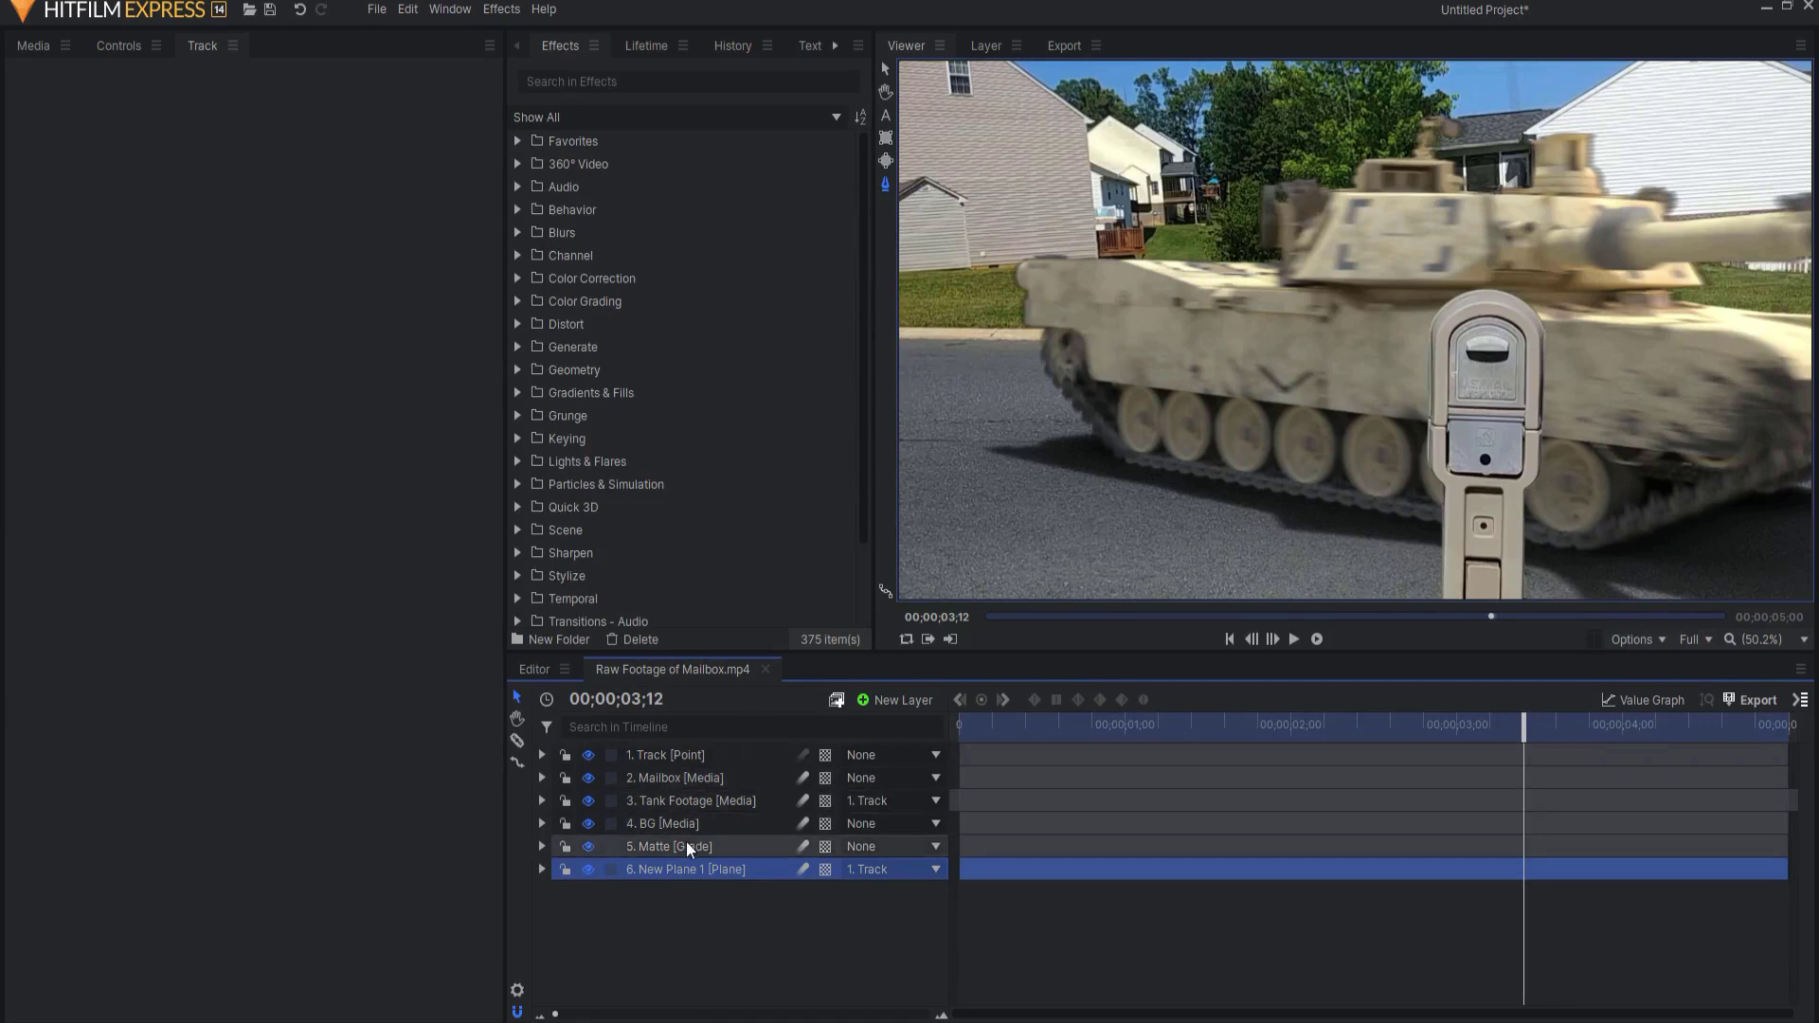
pyautogui.click(543, 869)
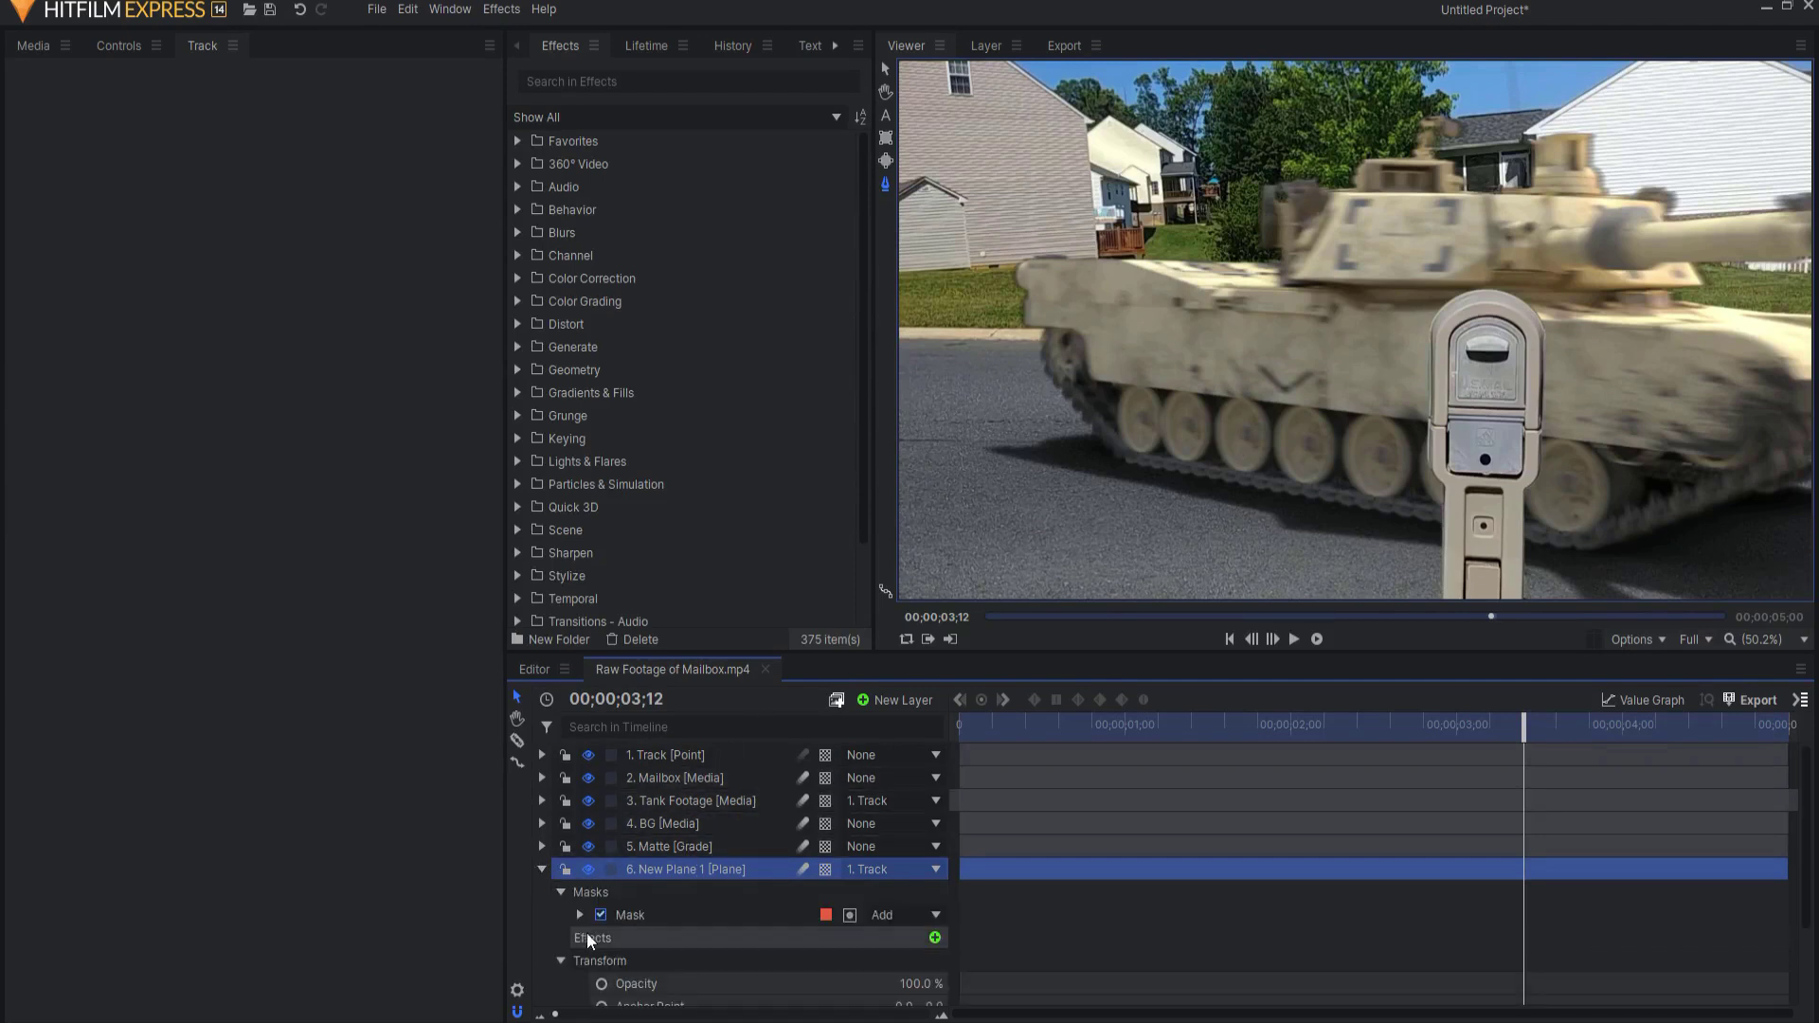
pyautogui.click(579, 915)
pyautogui.click(605, 933)
pyautogui.scroll(-1, 696, 929)
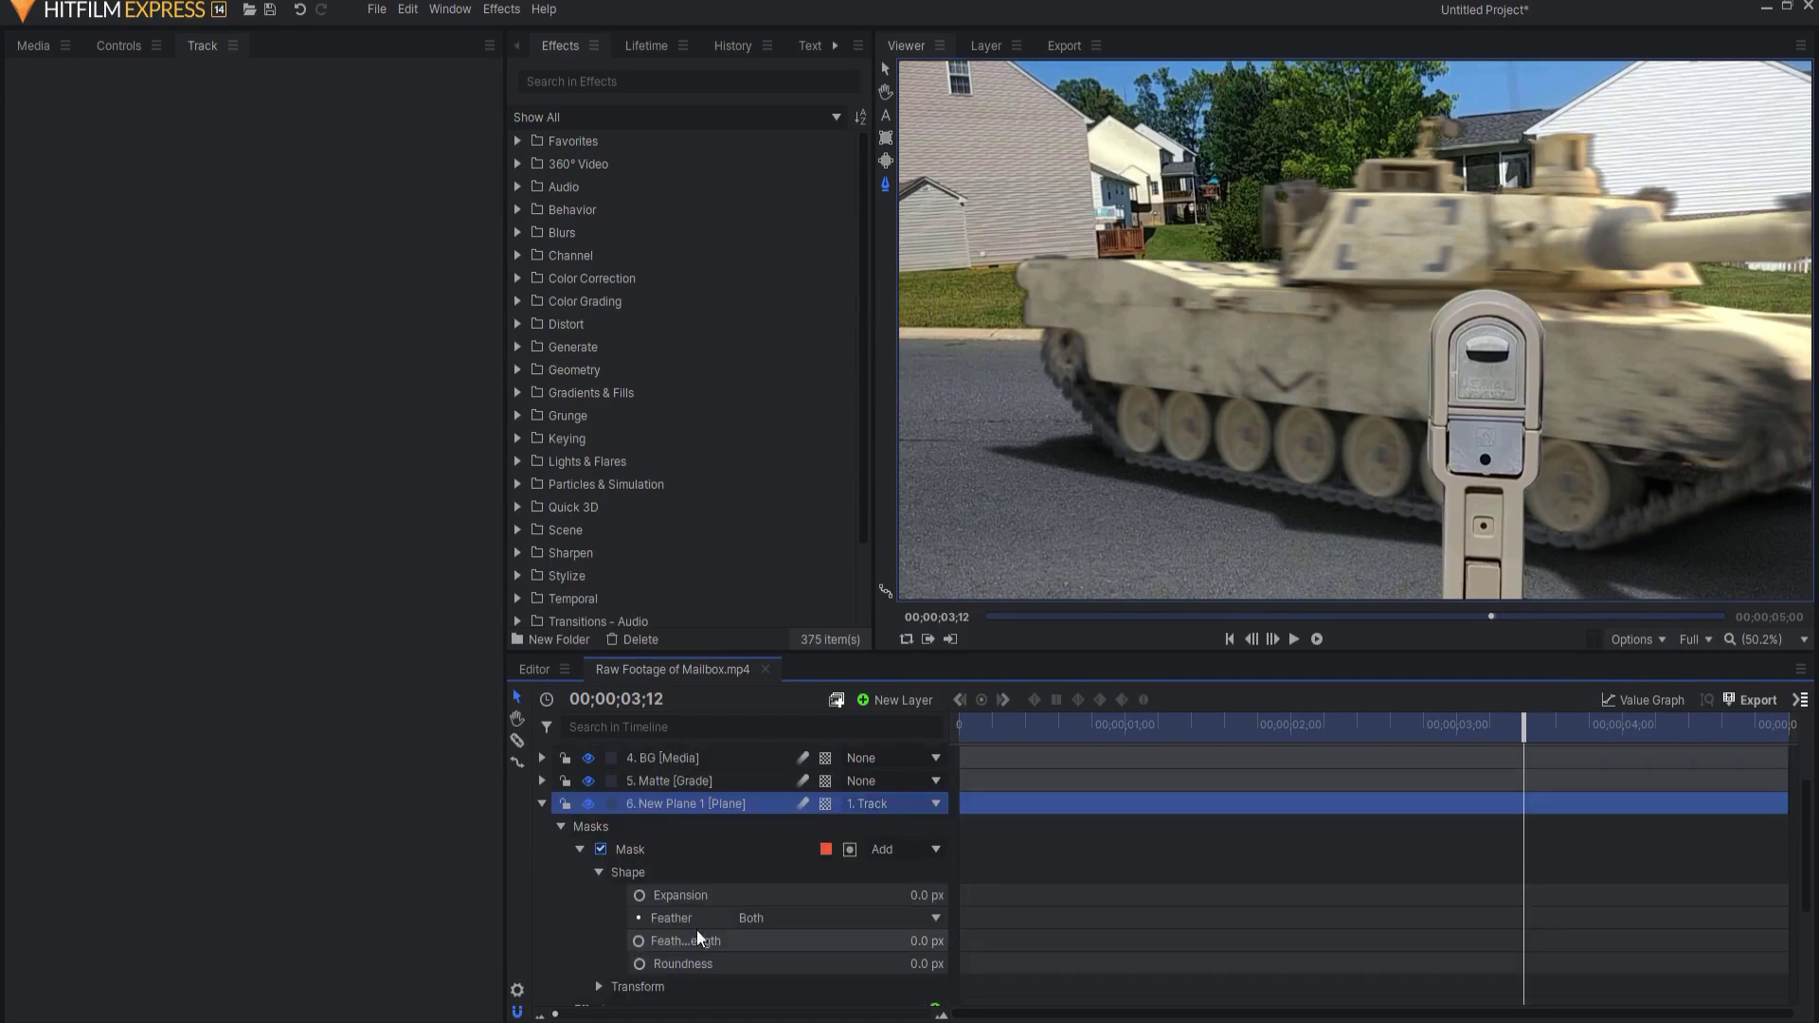
pyautogui.moveTo(917, 940); pyautogui.dragTo(919, 959)
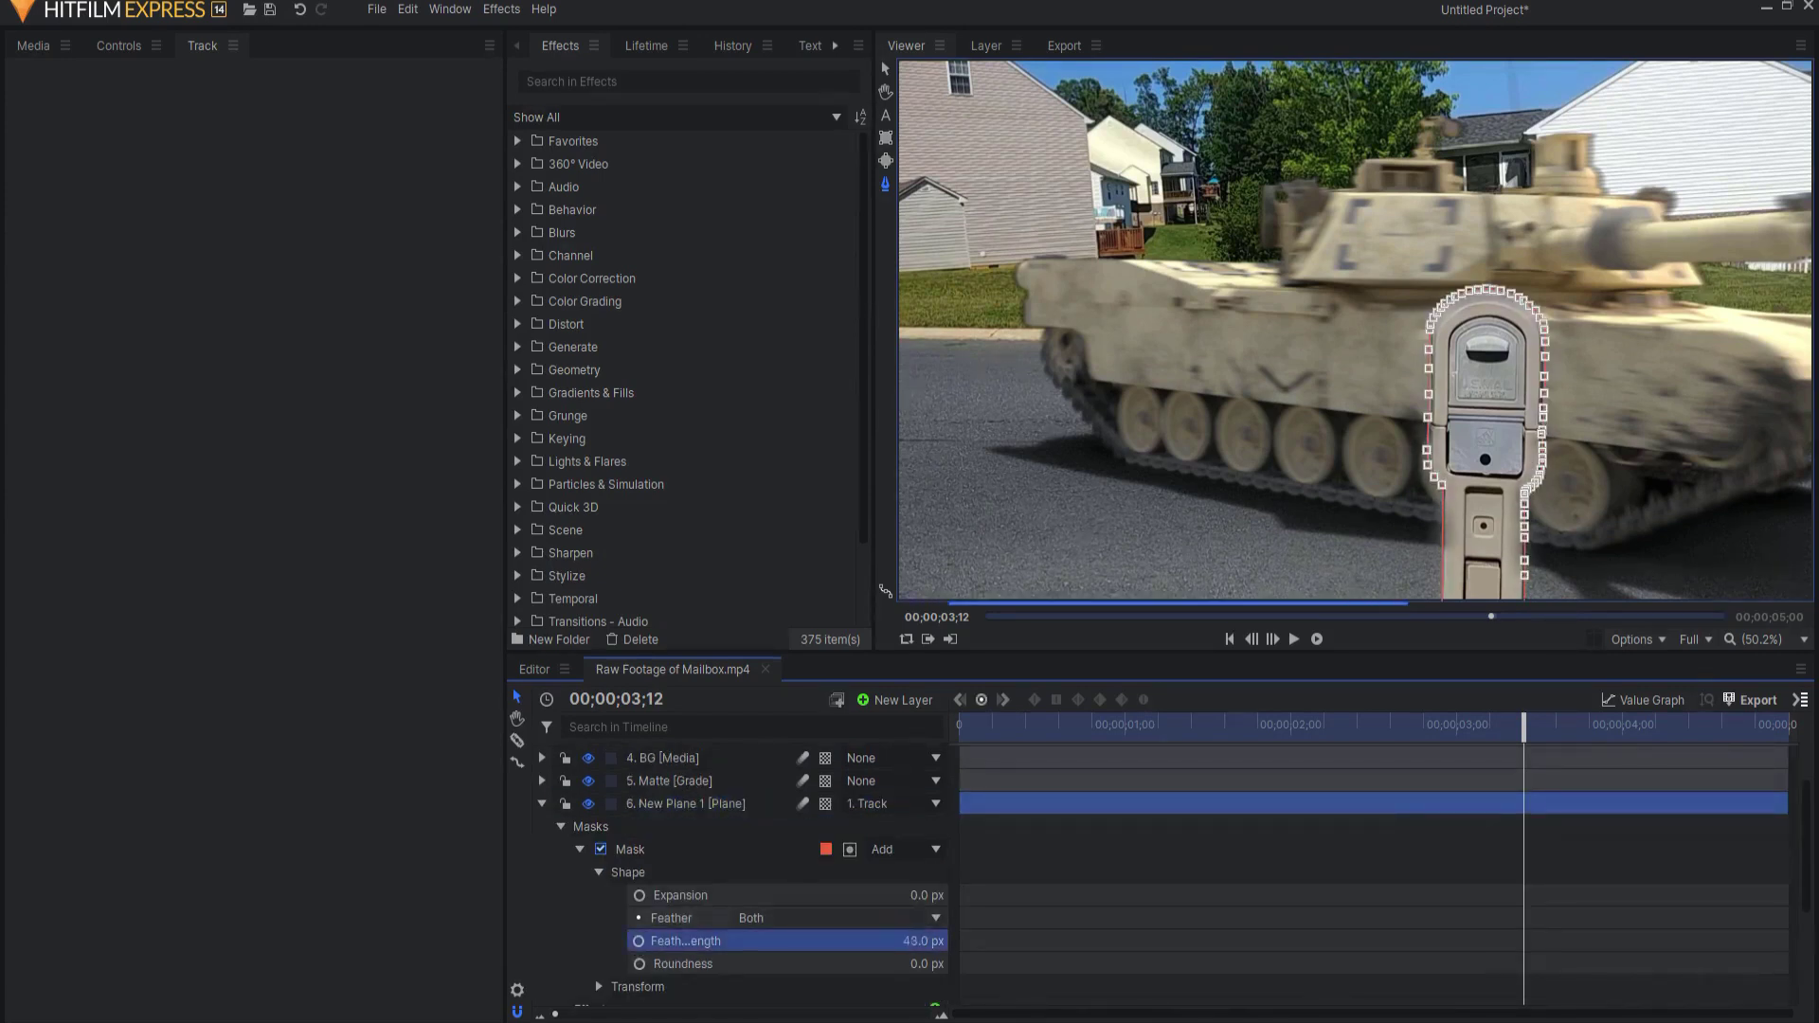
pyautogui.click(920, 938)
pyautogui.write('5')
pyautogui.press('Return')
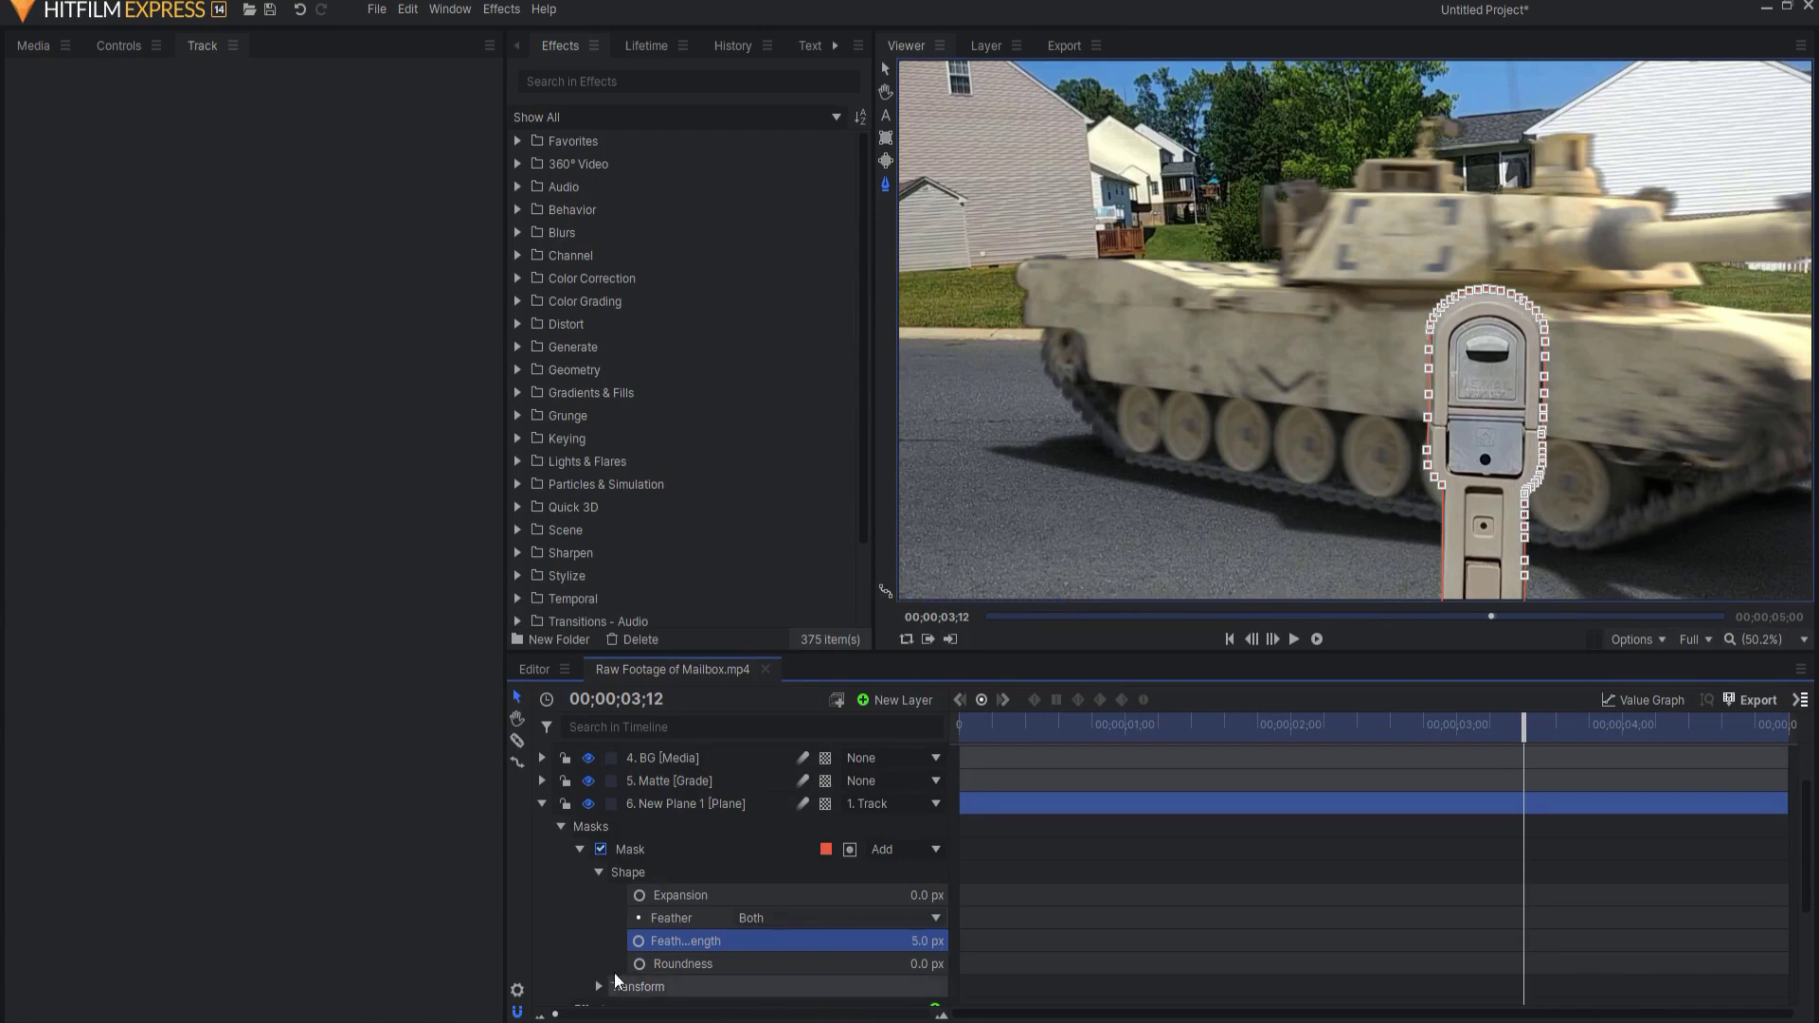
# - Try adjusting the expansion of New Plane 1's mask, return it to 0 px, and collapse and deselect the layer
pyautogui.moveTo(917, 895); pyautogui.dragTo(886, 896)
pyautogui.click(919, 897)
pyautogui.write('0')
pyautogui.press('Return')
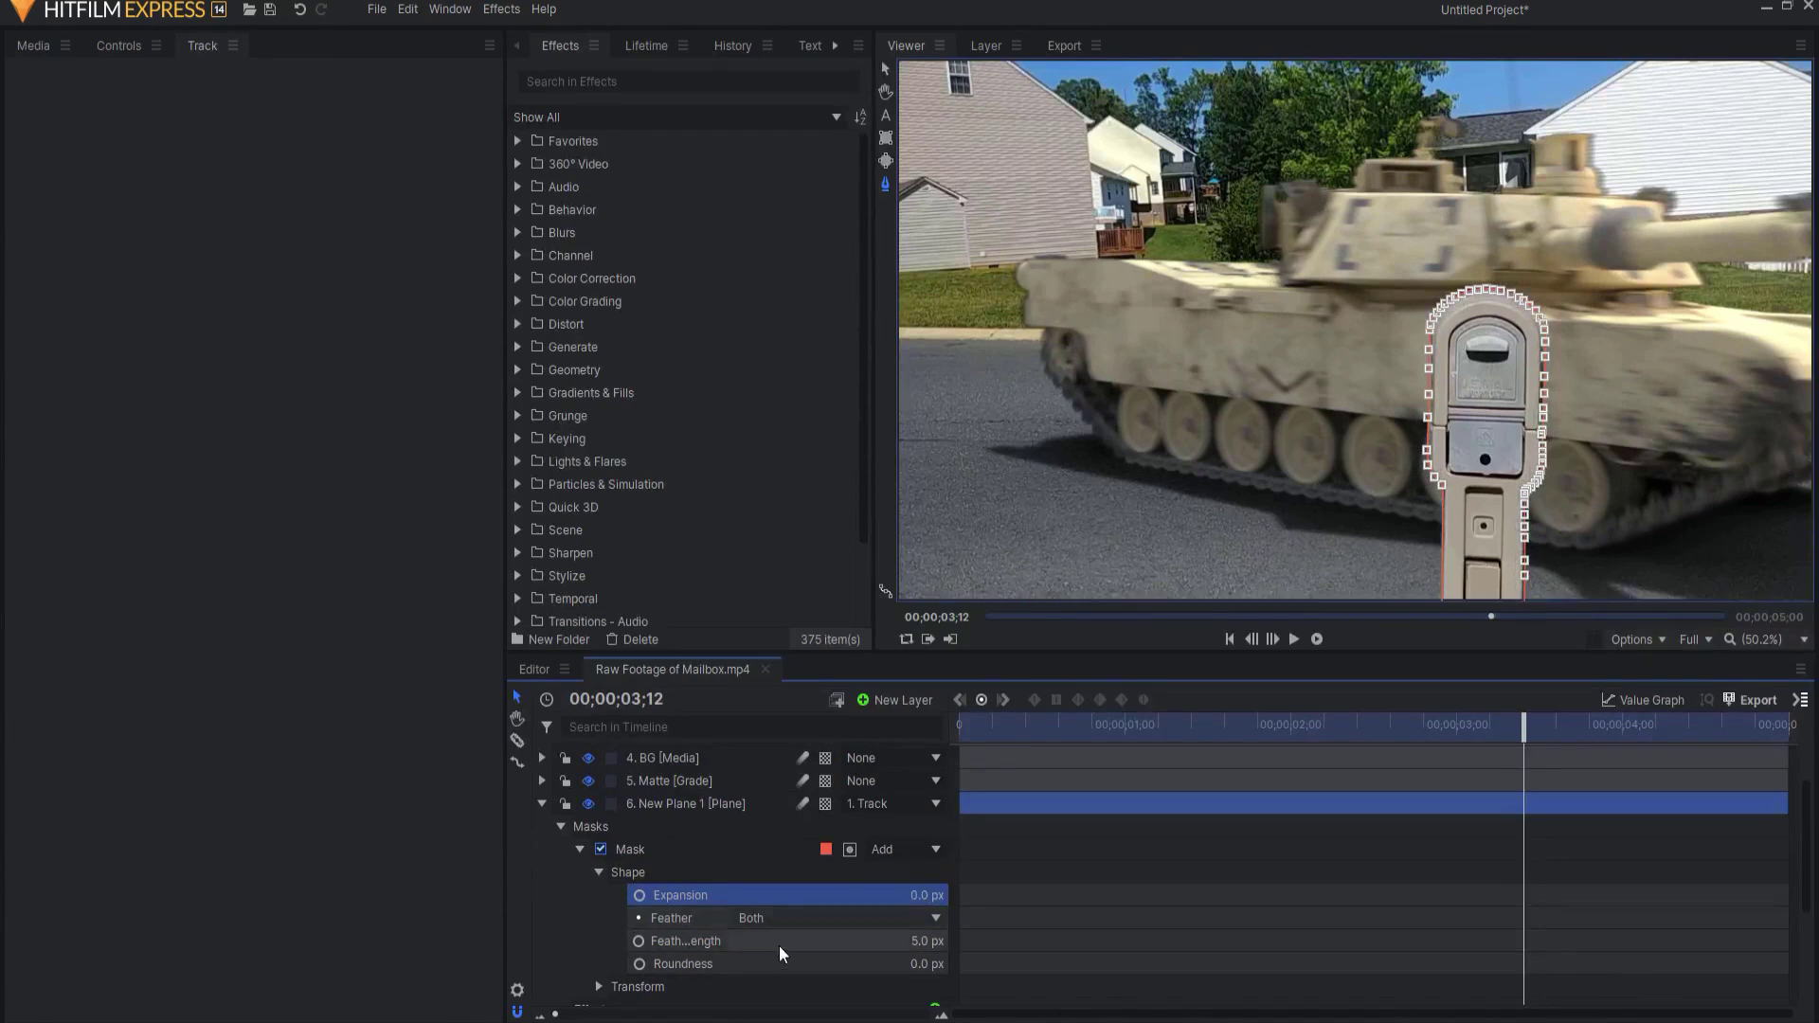
pyautogui.click(541, 803)
pyautogui.click(661, 886)
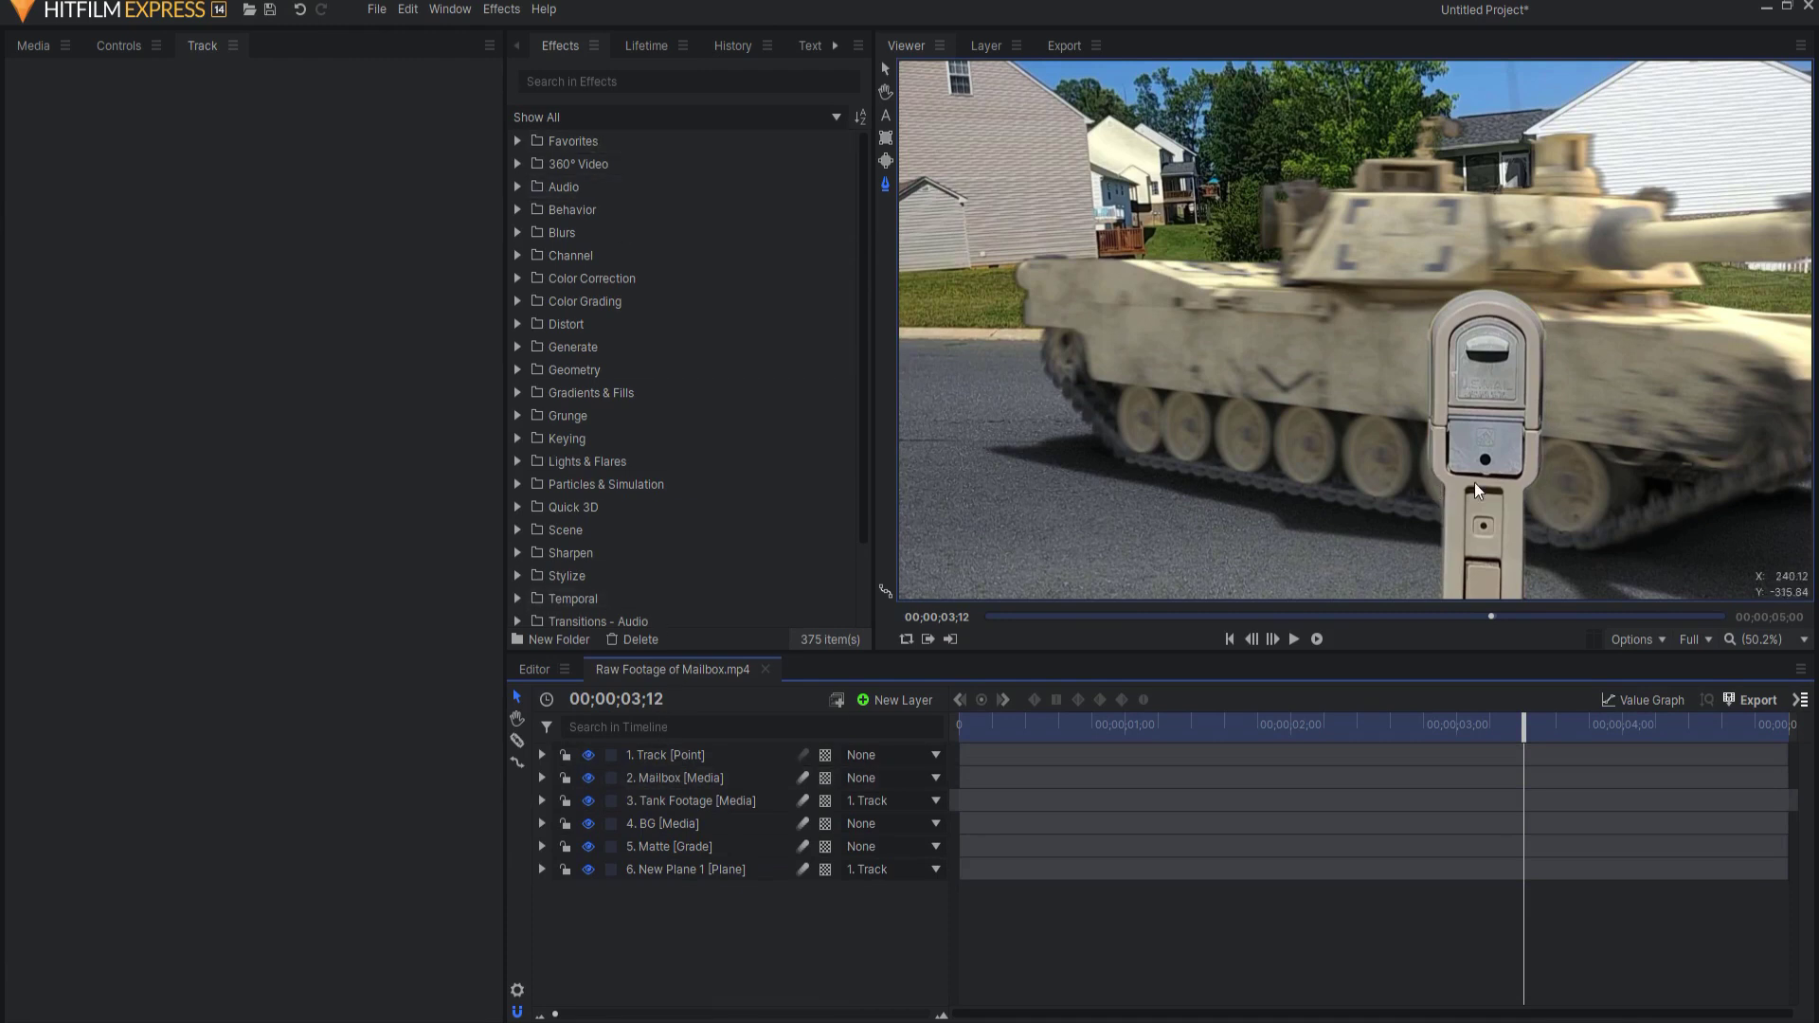
# - Search the effects for "light wra" and apply the Light Wrap effect to the Mailbox layer
pyautogui.click(641, 86)
pyautogui.write('lig')
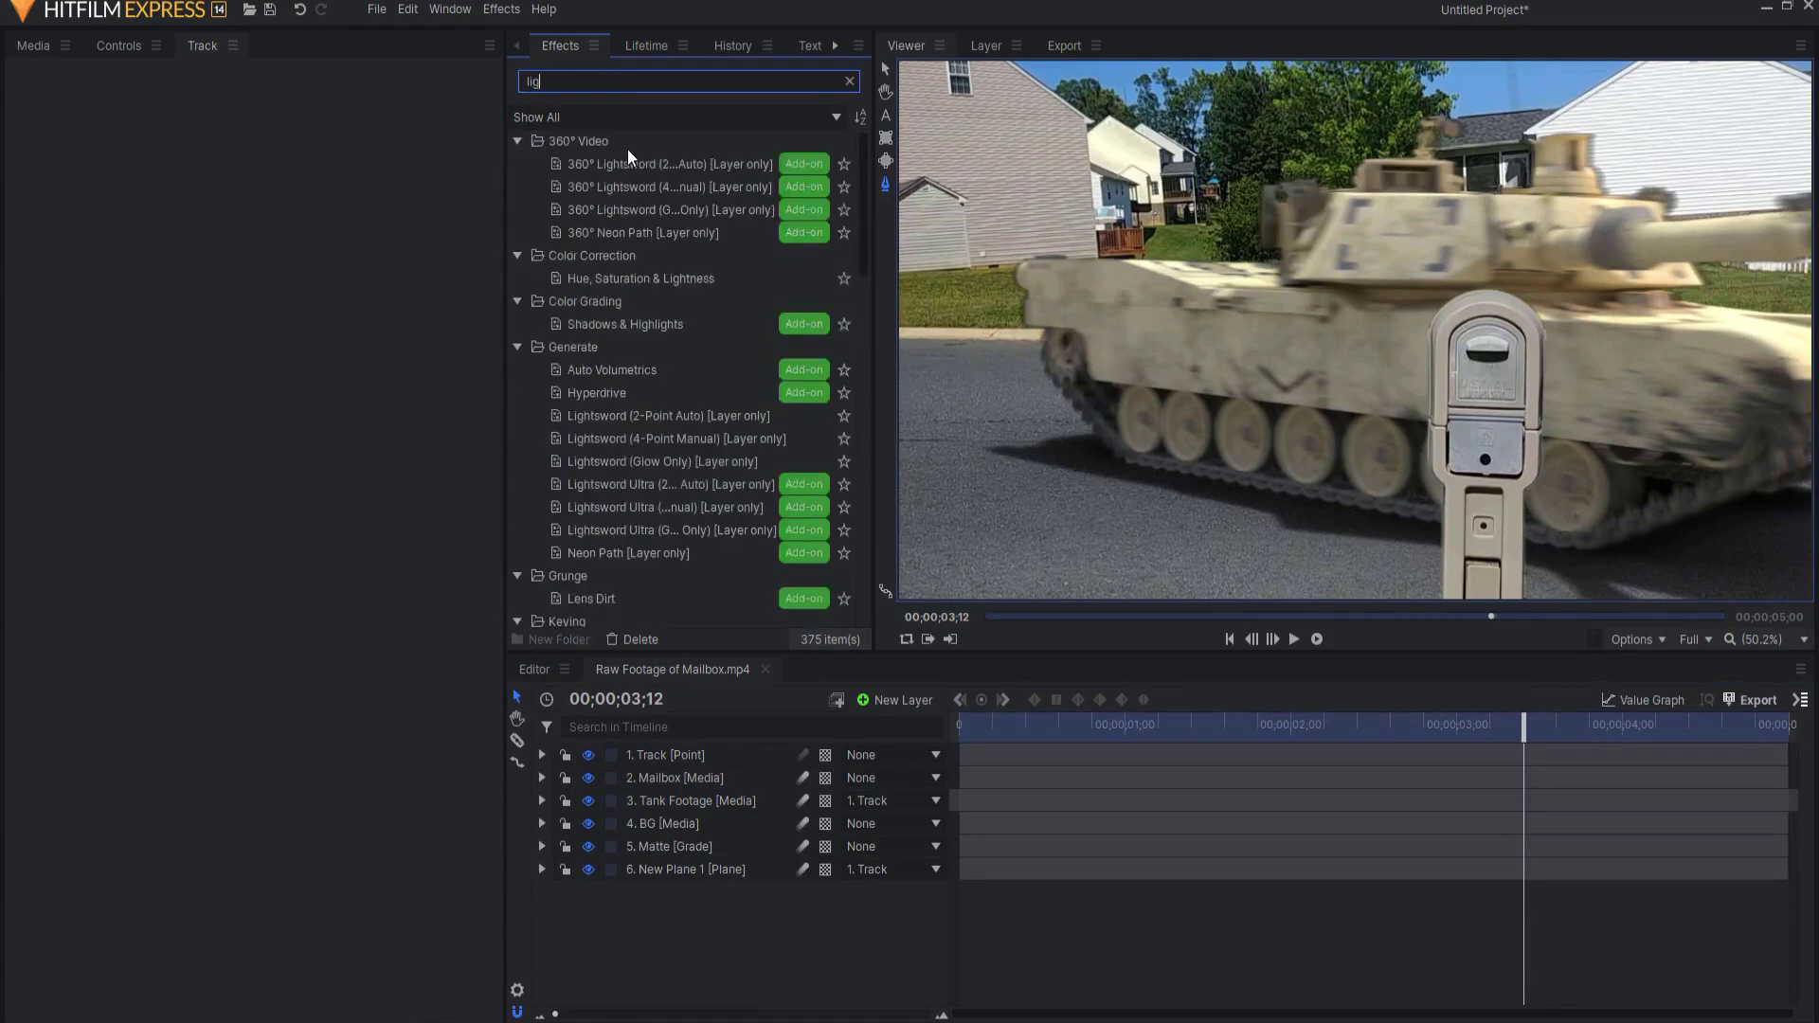
pyautogui.write('ht wra')
pyautogui.click(629, 185)
pyautogui.moveTo(630, 188); pyautogui.dragTo(630, 682)
pyautogui.moveTo(658, 783); pyautogui.dragTo(664, 776)
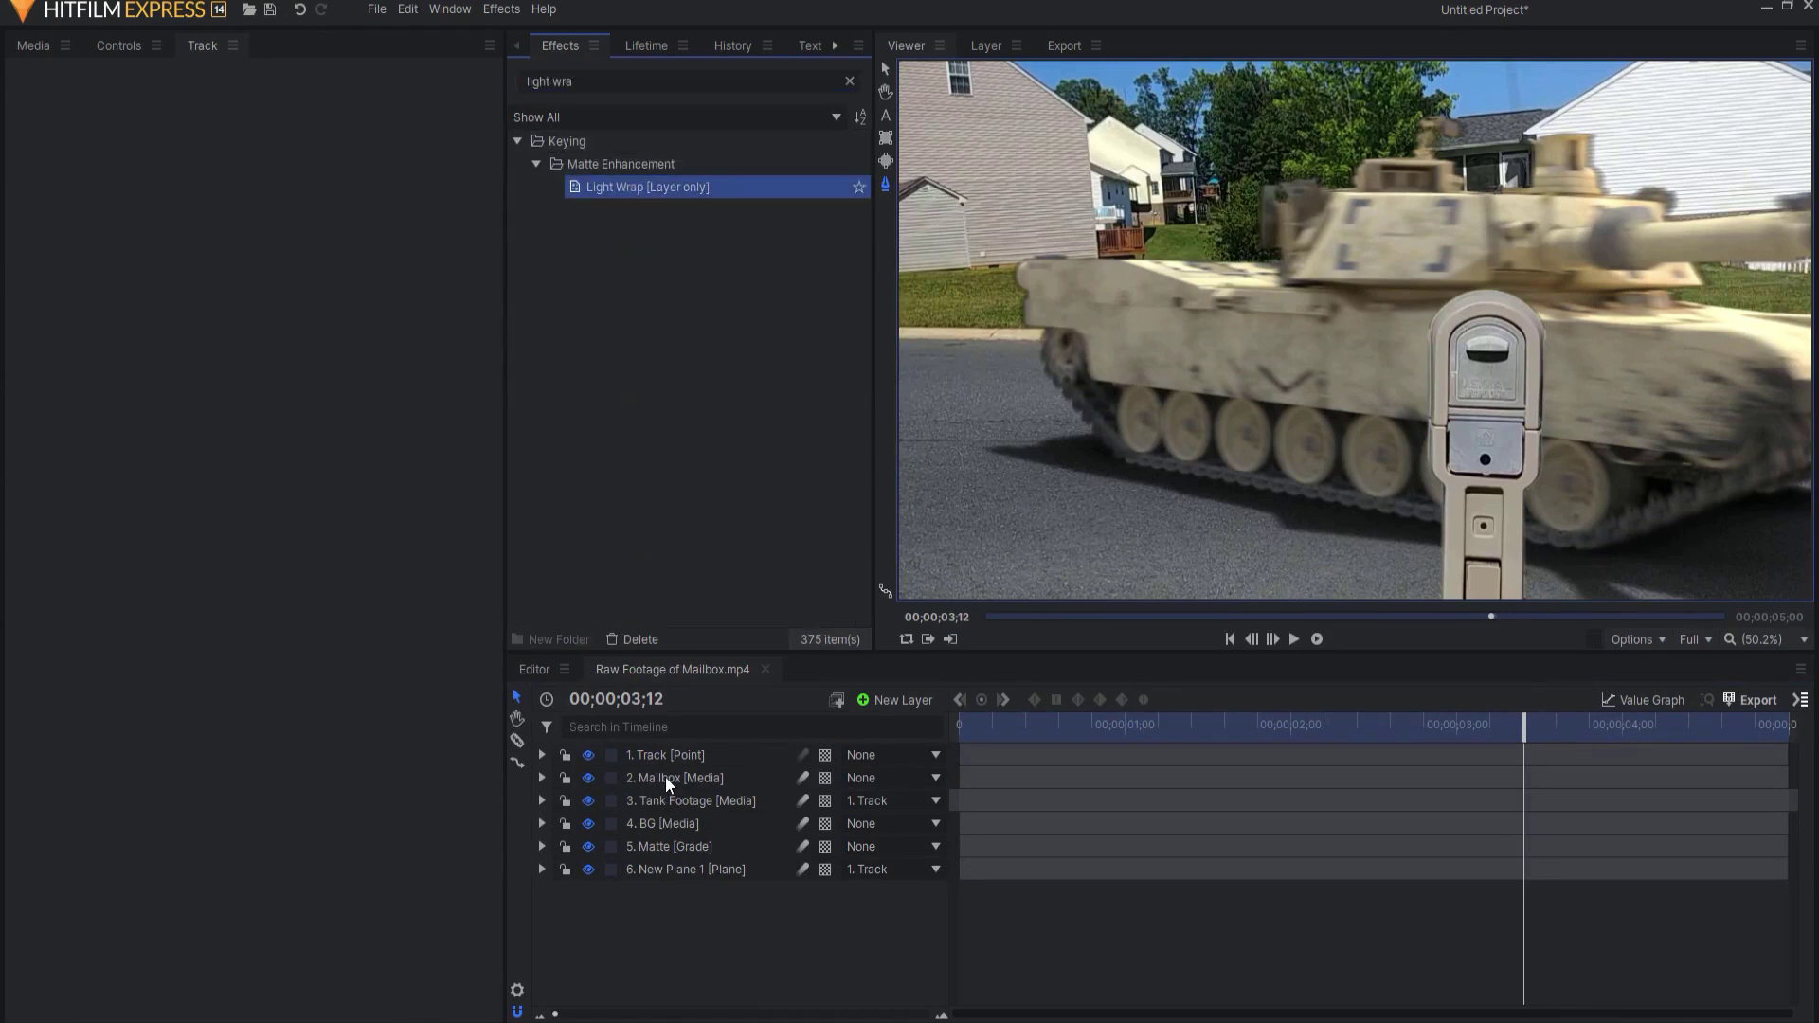
# - Set the source layer of the Mailbox layer's Light Wrap effect to 3. Tank Footage
pyautogui.click(580, 995)
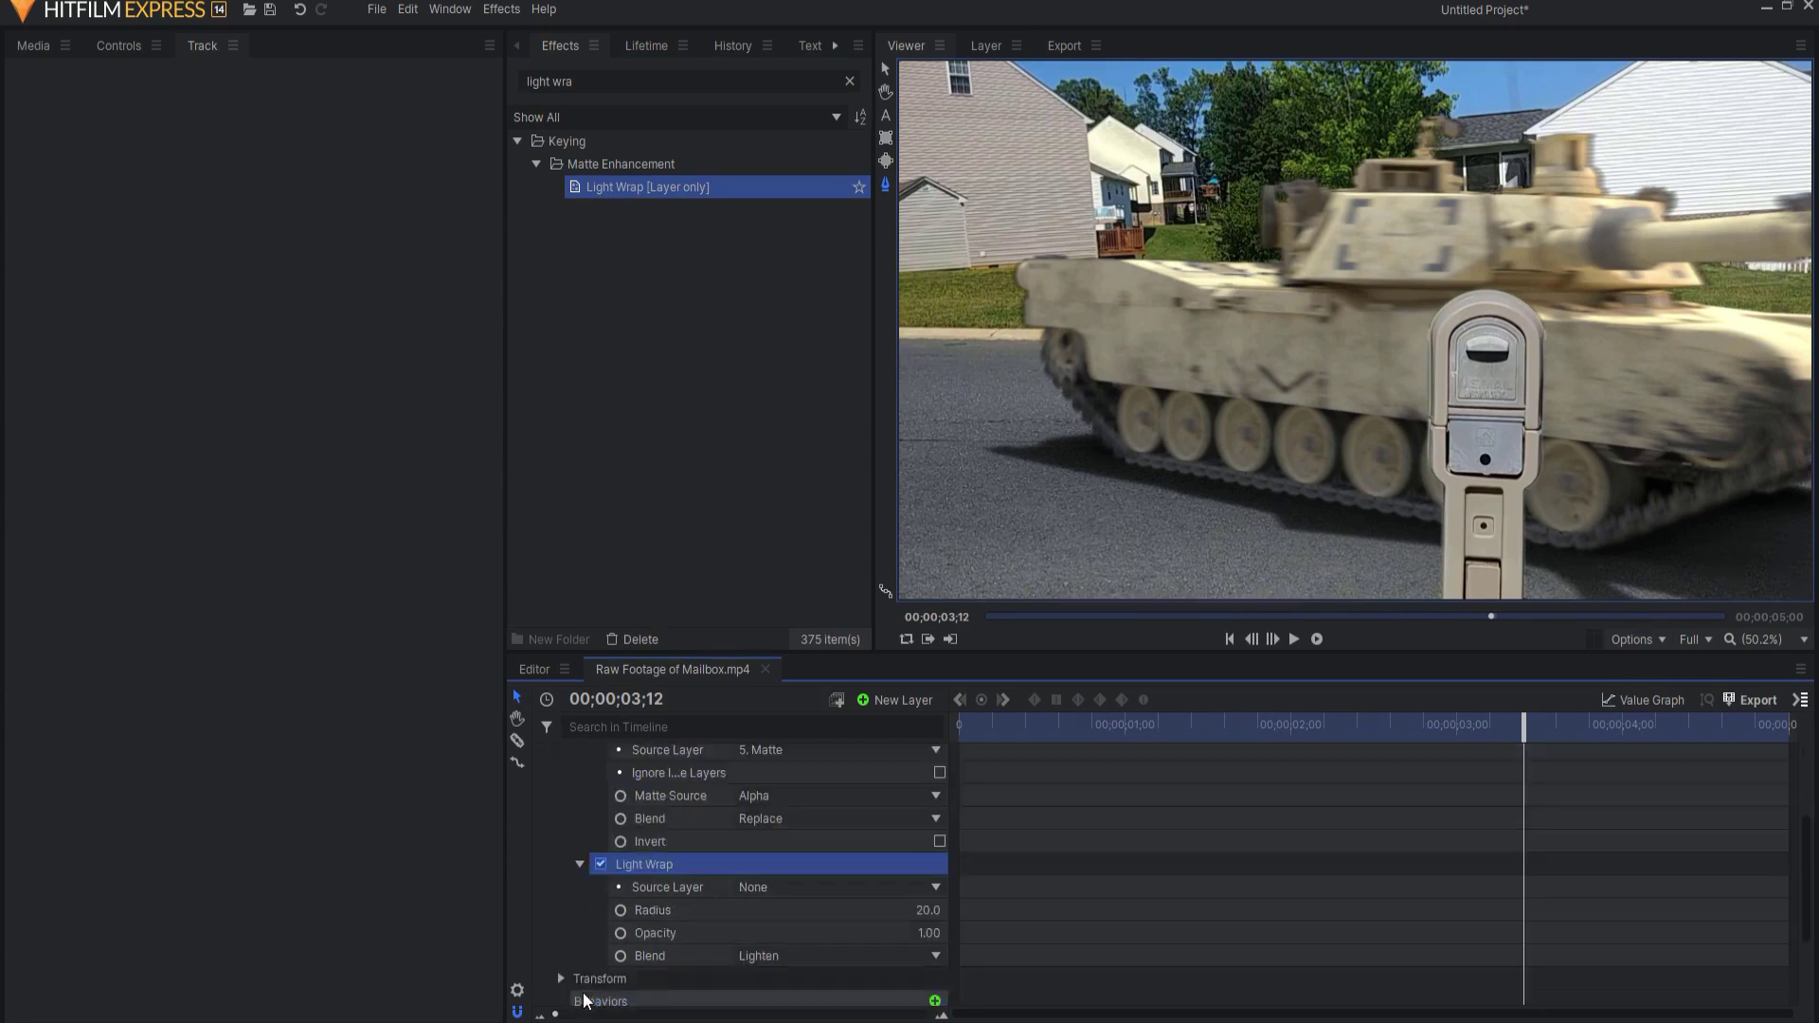
pyautogui.click(765, 887)
pyautogui.click(771, 963)
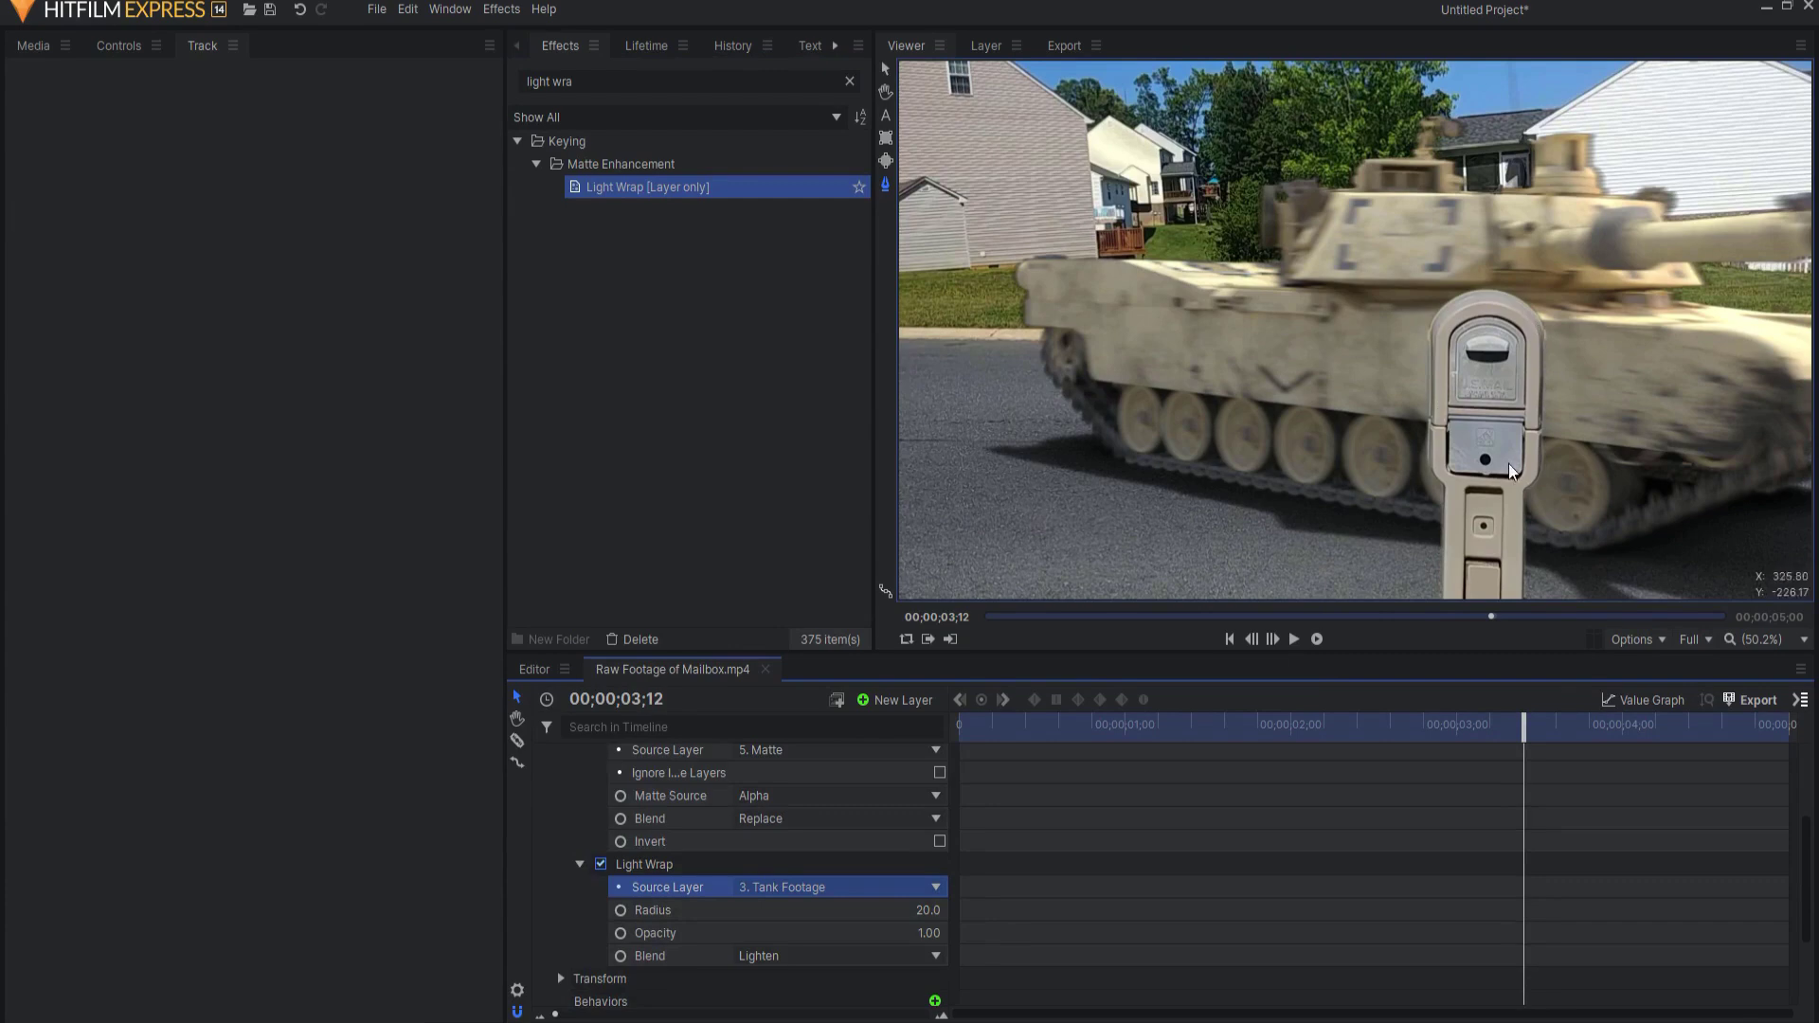
# - Scrub back to about 00;00;01;23 to check the light wrap on the mailbox, and collapse the Mailbox layer
pyautogui.moveTo(1512, 724); pyautogui.dragTo(1252, 723)
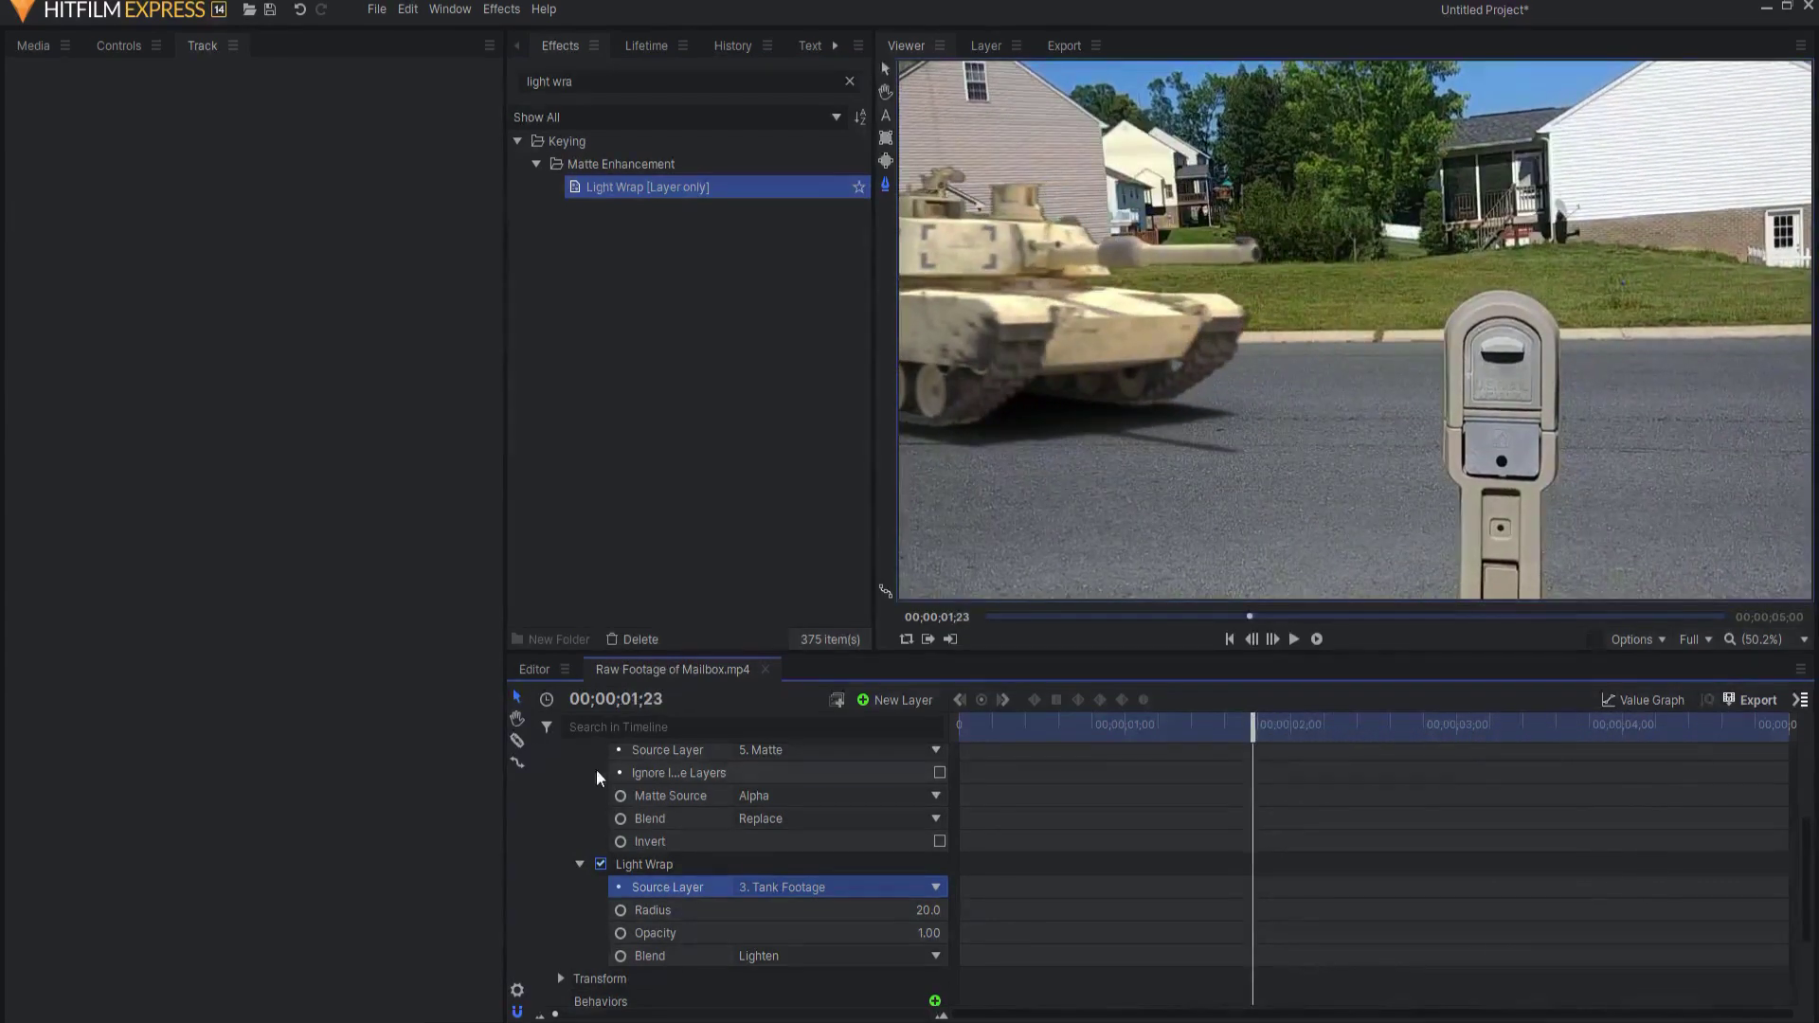
pyautogui.scroll(3, 578, 790)
pyautogui.click(546, 776)
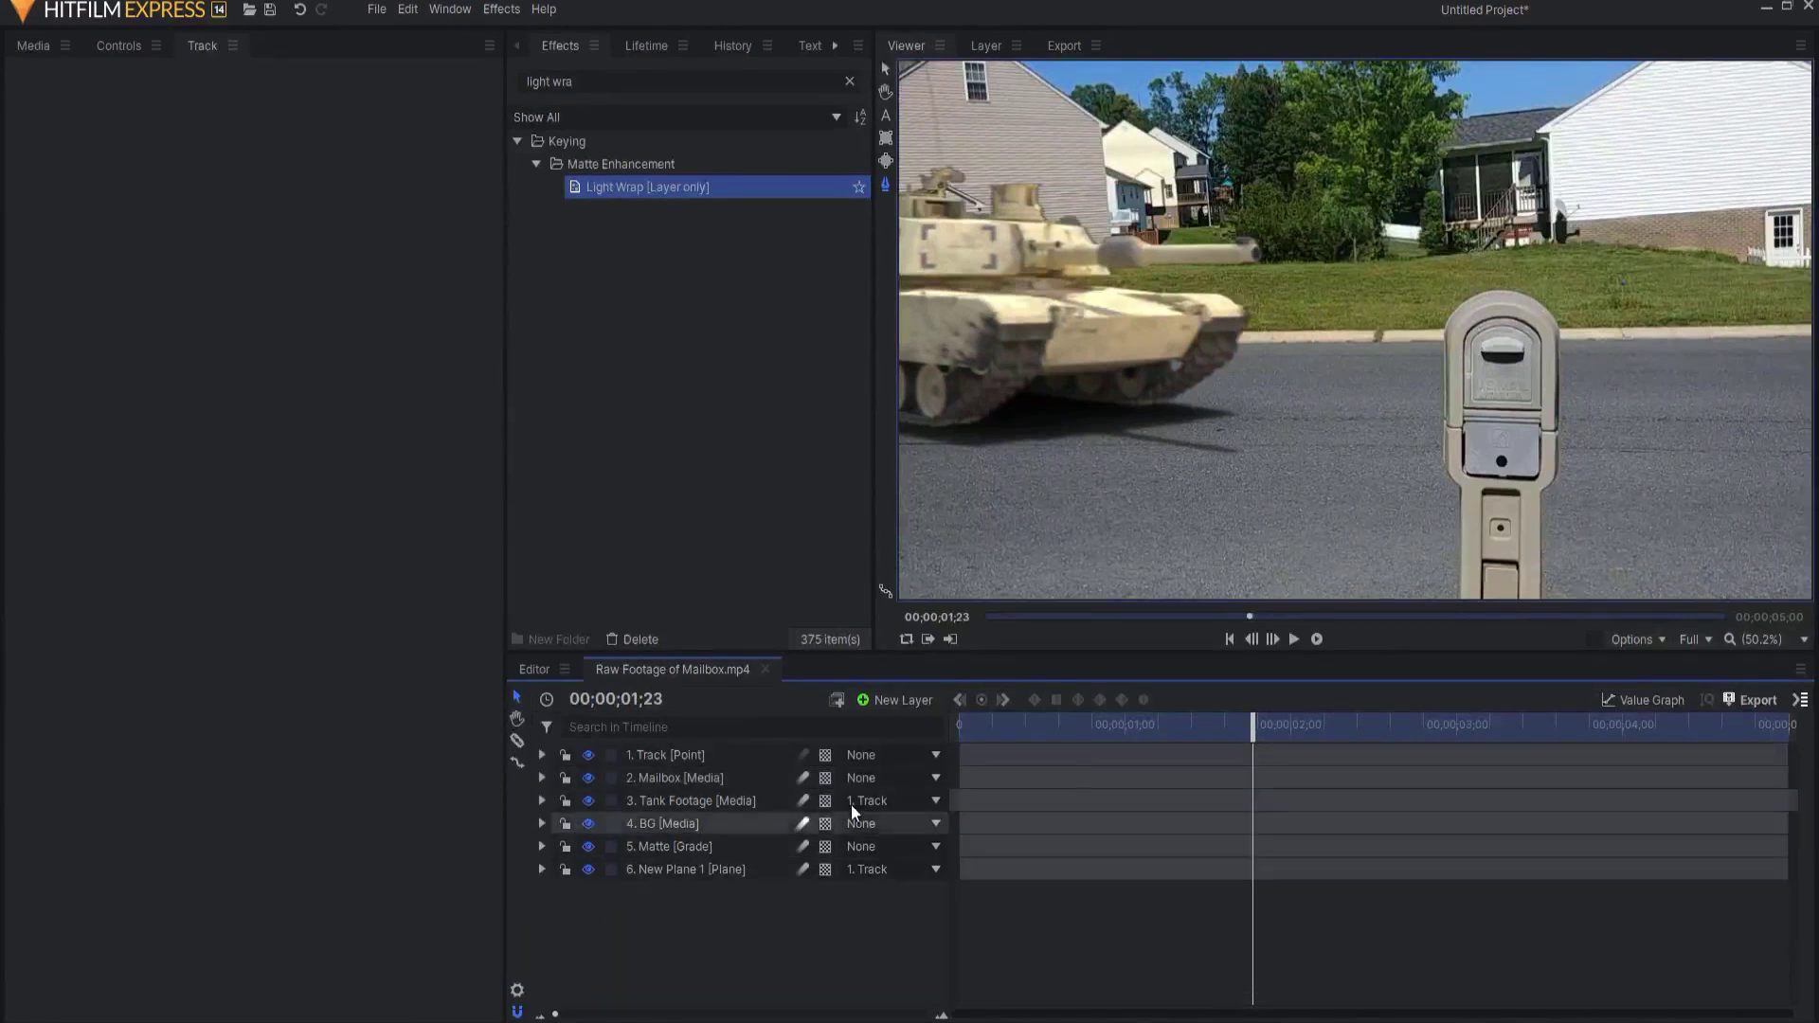